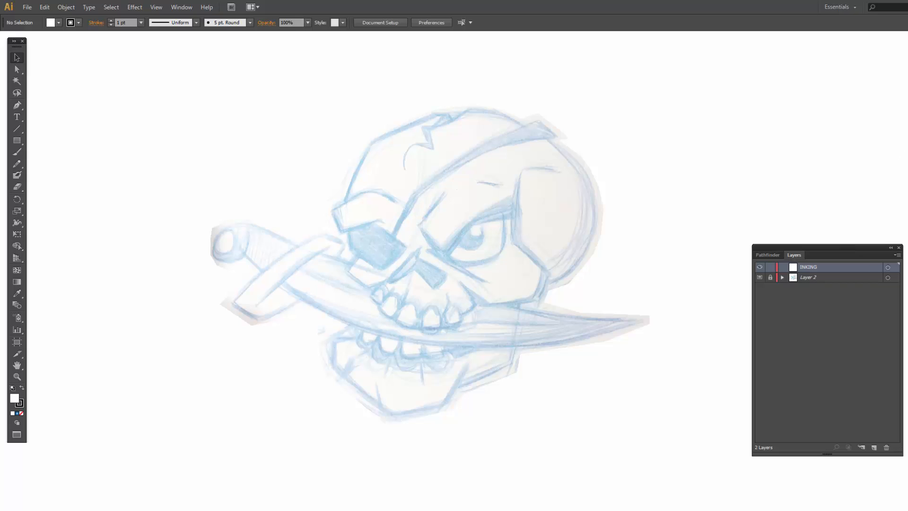
Step: Load the user-defined Cartoon Brushes library and dock it enlarged above the layer list
key("F5")
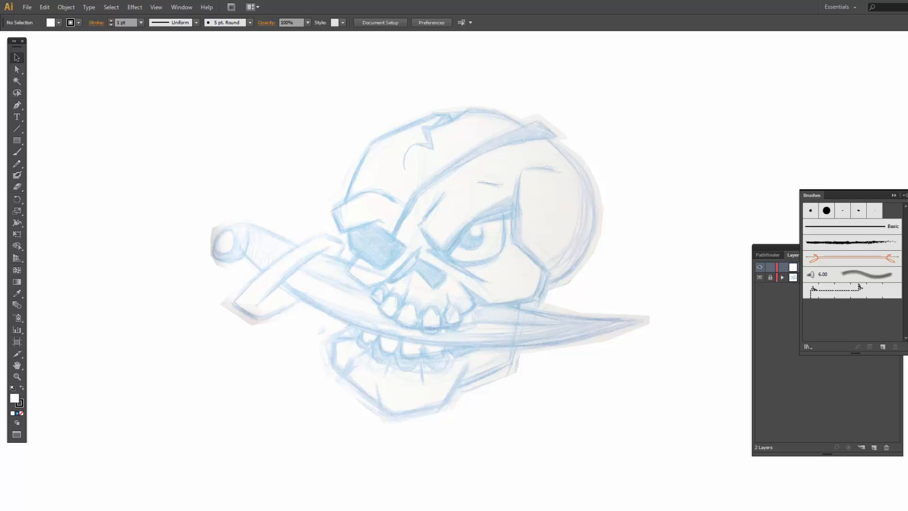
left_click(806, 346)
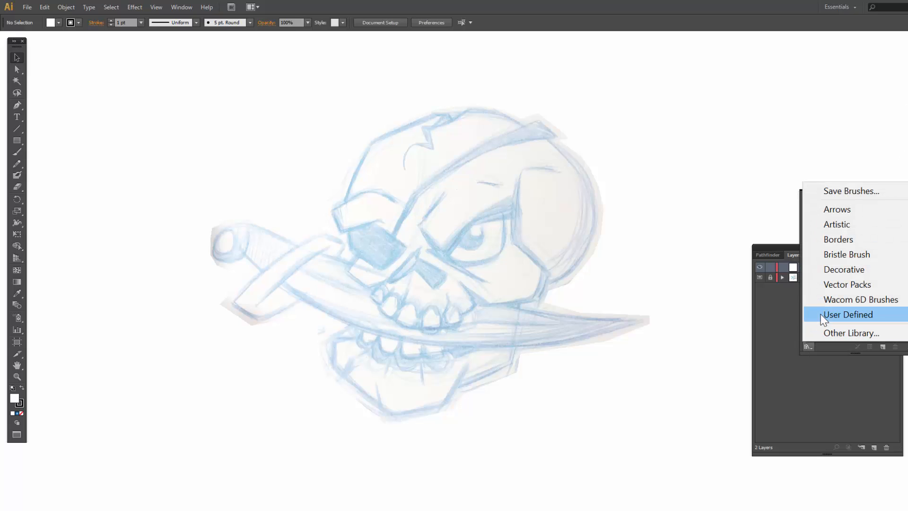
mouse_move(823, 317)
left_click(709, 318)
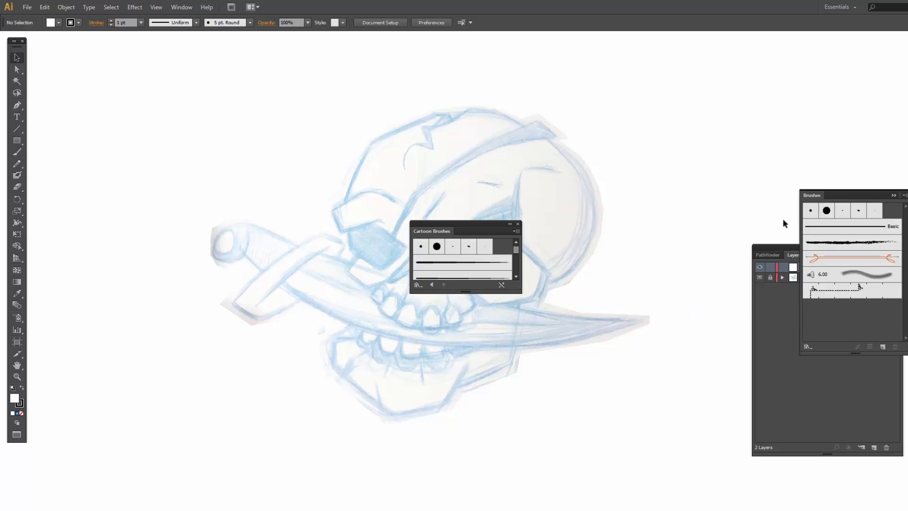
left_click(893, 195)
mouse_move(470, 221)
left_mouse_down()
mouse_move(760, 77)
mouse_move(810, 67)
left_mouse_up()
left_click_drag(858, 134, 896, 237)
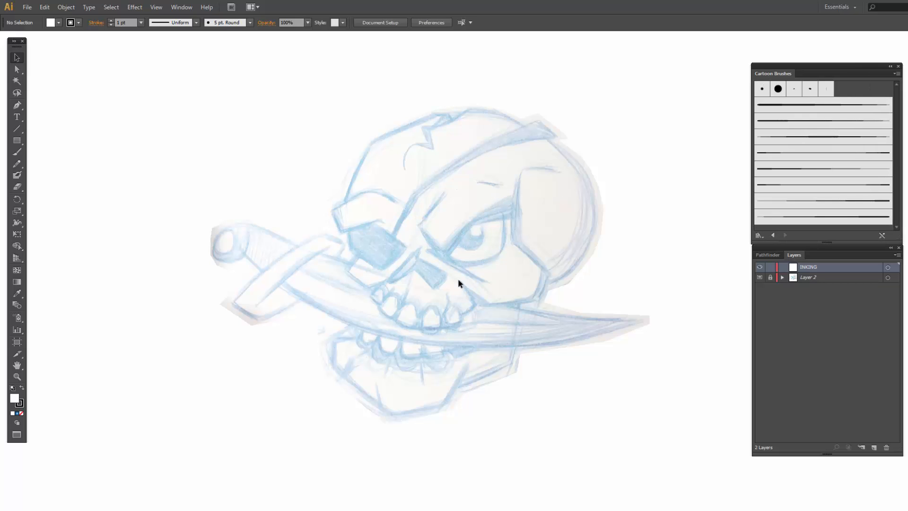
Step: Ready the Pen tool with no fill for tracing the skull sketch
key("z")
left_click_drag(153, 62, 676, 434)
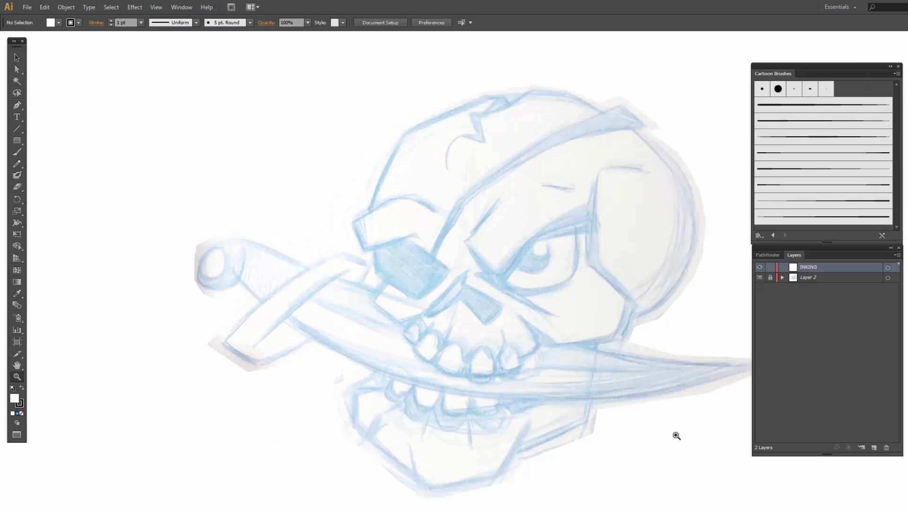
left_click_drag(589, 382, 536, 355)
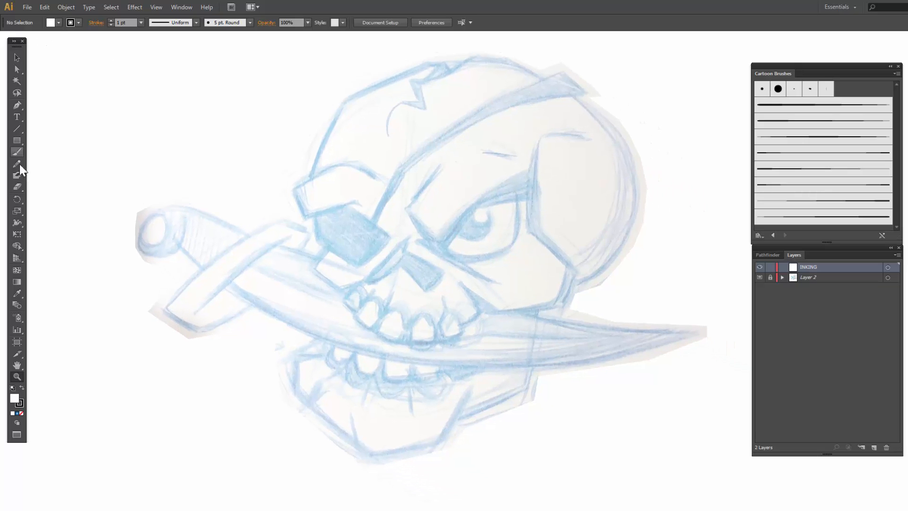
left_click(21, 108)
left_click(51, 22)
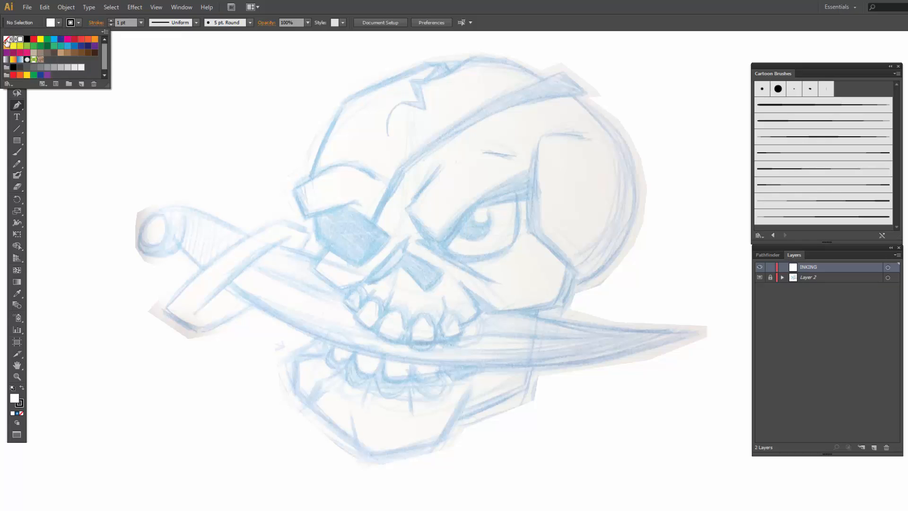
left_click(6, 39)
Step: Trace the brow ridge above the eye patch as one open Pen path, from its upper curve around to the lower edge
left_click(375, 180)
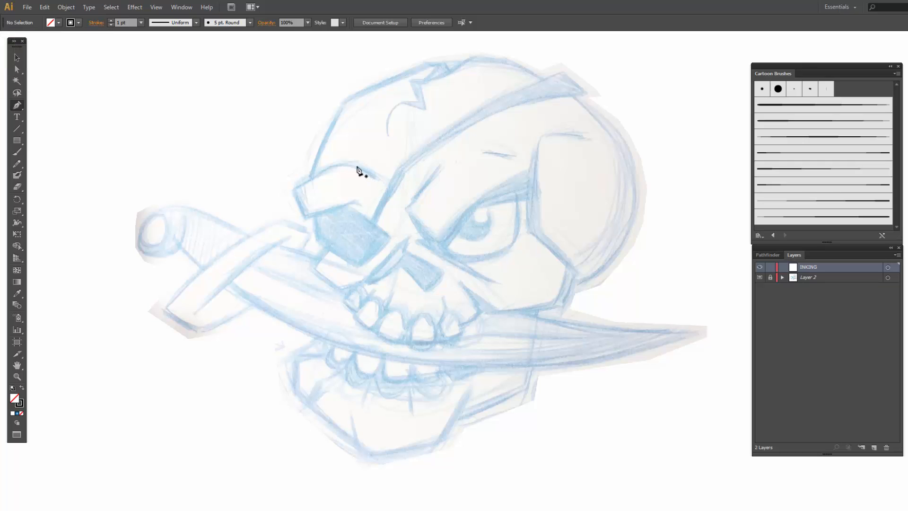
left_click_drag(375, 179, 354, 164)
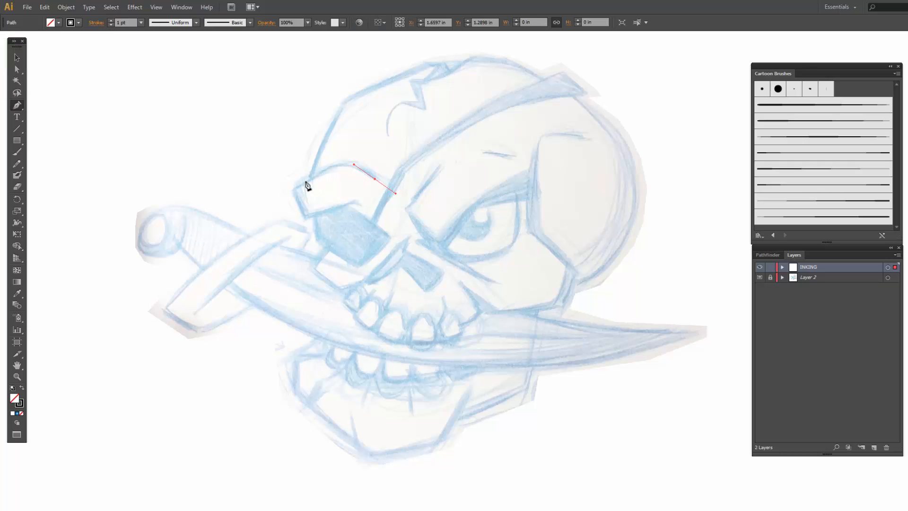
mouse_move(294, 187)
left_mouse_down()
mouse_move(259, 218)
mouse_move(302, 204)
left_mouse_up()
left_click(306, 216)
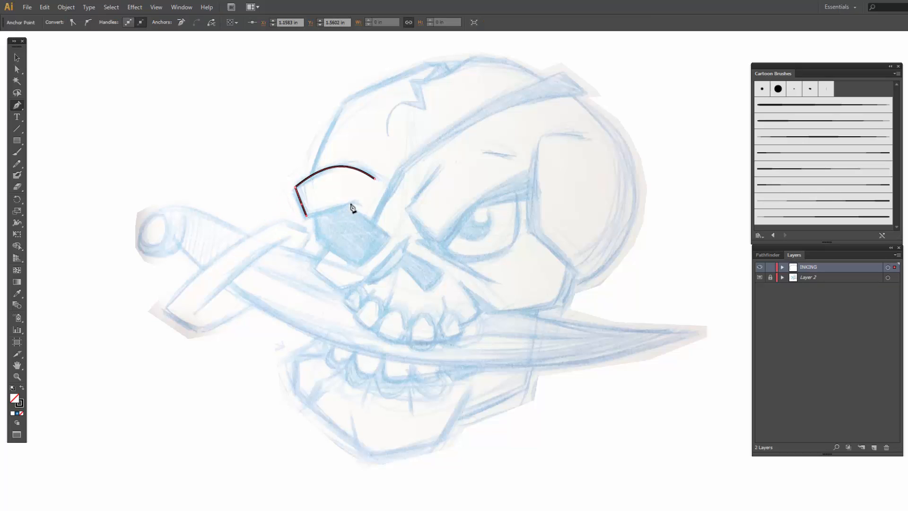
left_click_drag(359, 205, 359, 216)
Step: Adjust the brow path's lower corner and end anchor to match the sketch
key("a")
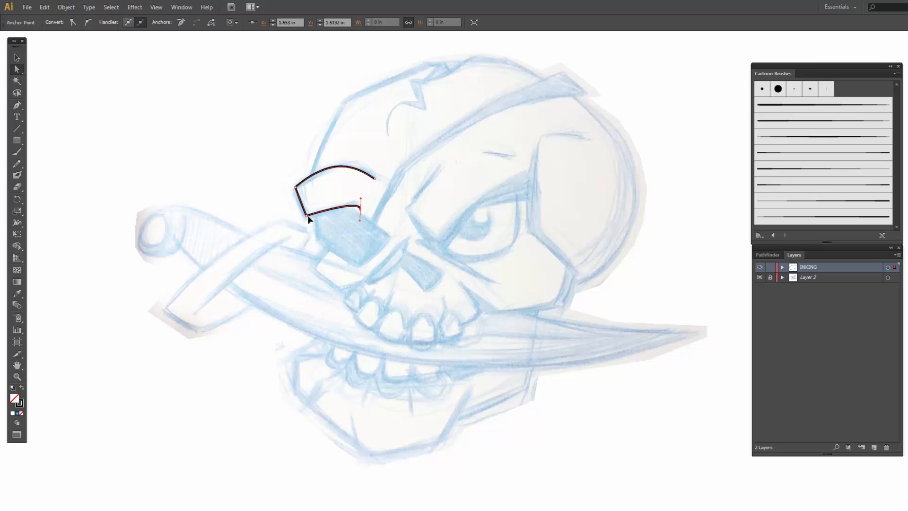
left_click(306, 216)
left_click_drag(307, 217, 308, 218)
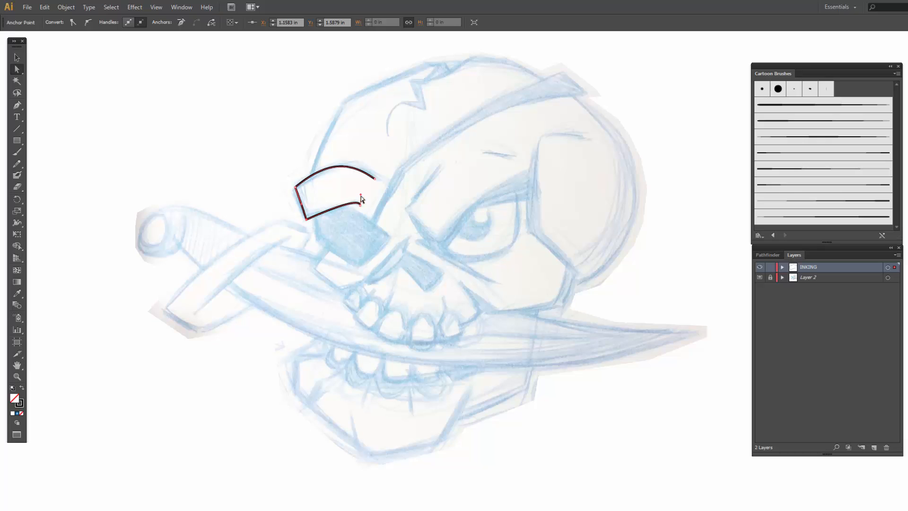
left_click(296, 222)
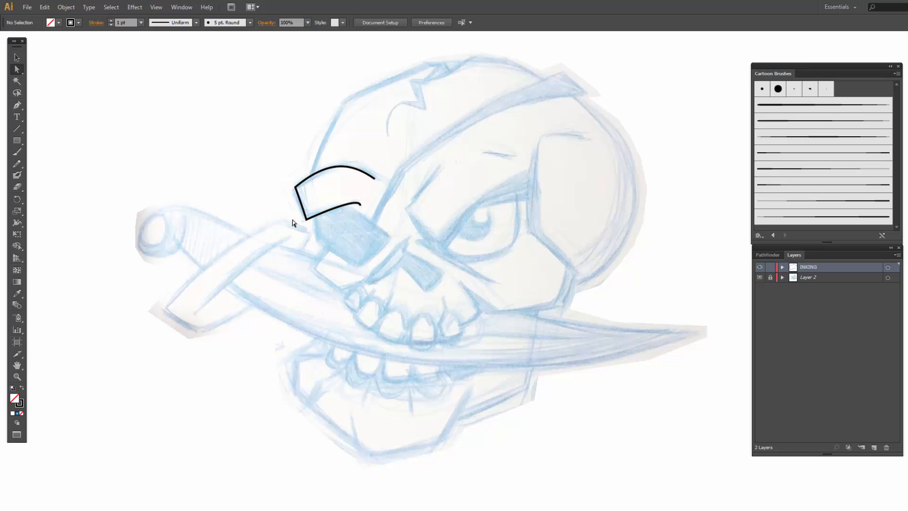
left_click(359, 206)
left_click_drag(361, 218, 364, 219)
left_click(364, 173)
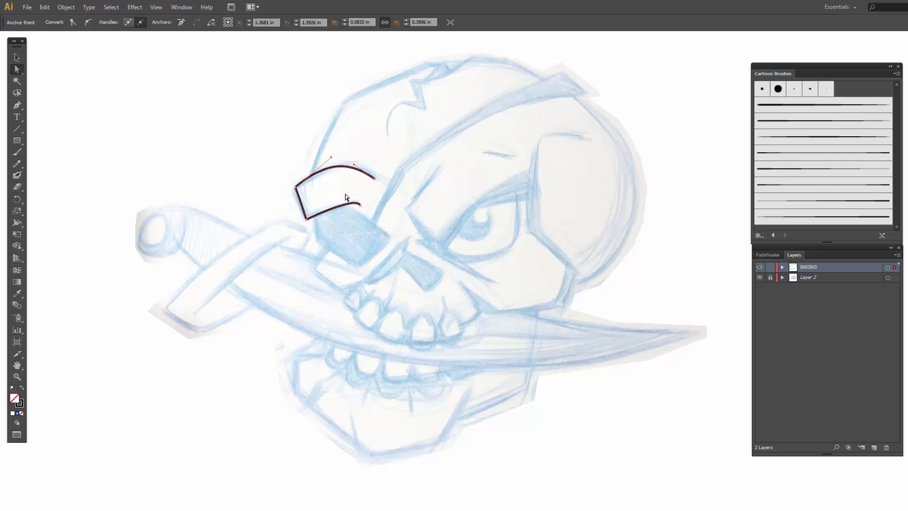
Step: Apply the third cartoon art brush, tapered at both ends, to the brow path and set its stroke to 2 pt
key("v")
left_click(330, 186)
left_click(314, 175)
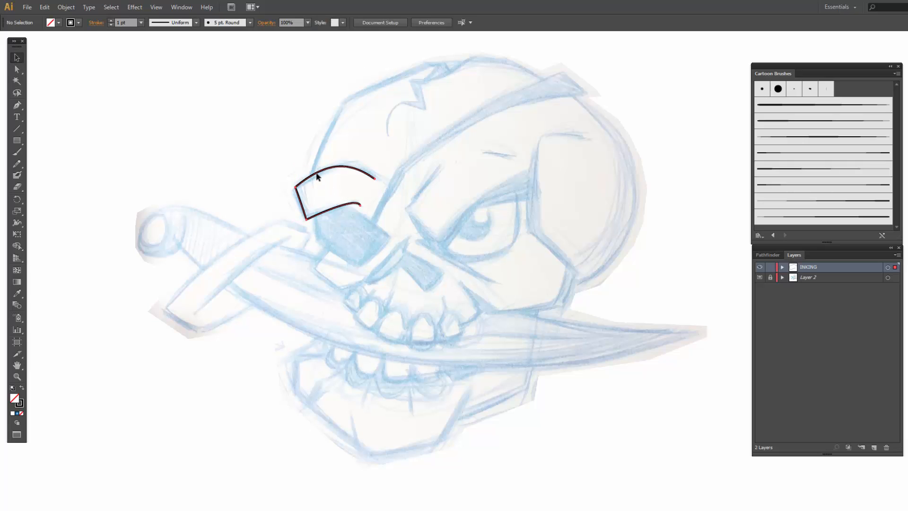
left_click(813, 138)
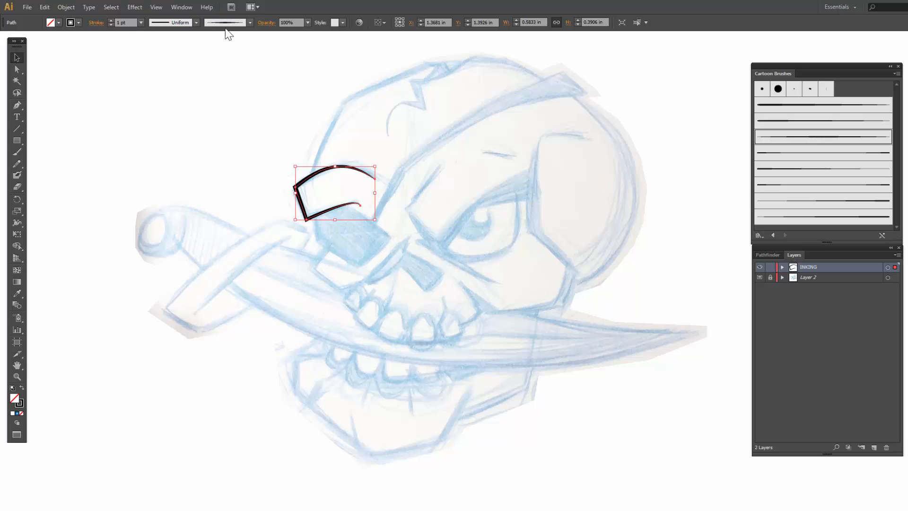
left_click(111, 21)
left_click(213, 182)
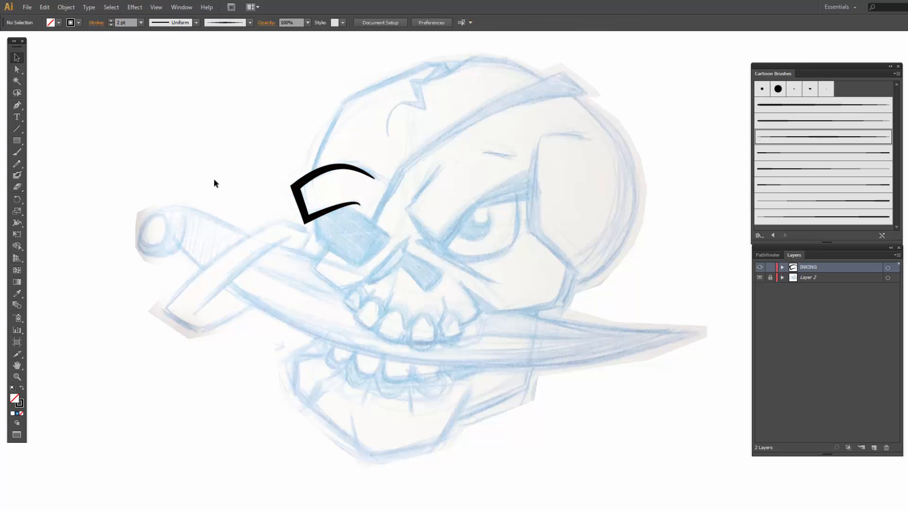
Step: Trace the eye patch outline with the Pen tool, overlapping the brow line at both ends
key("p")
left_click_drag(315, 223, 316, 240)
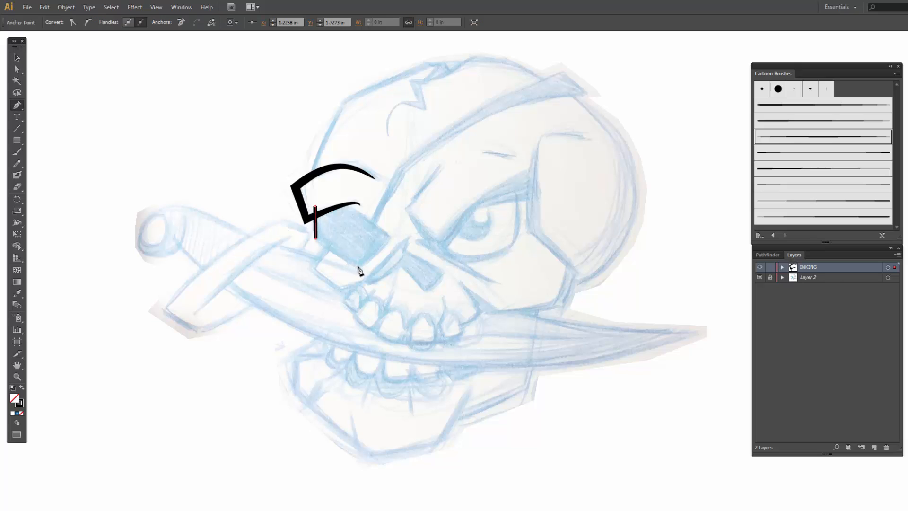
left_click_drag(358, 267, 368, 264)
left_click(392, 236)
left_click(374, 224)
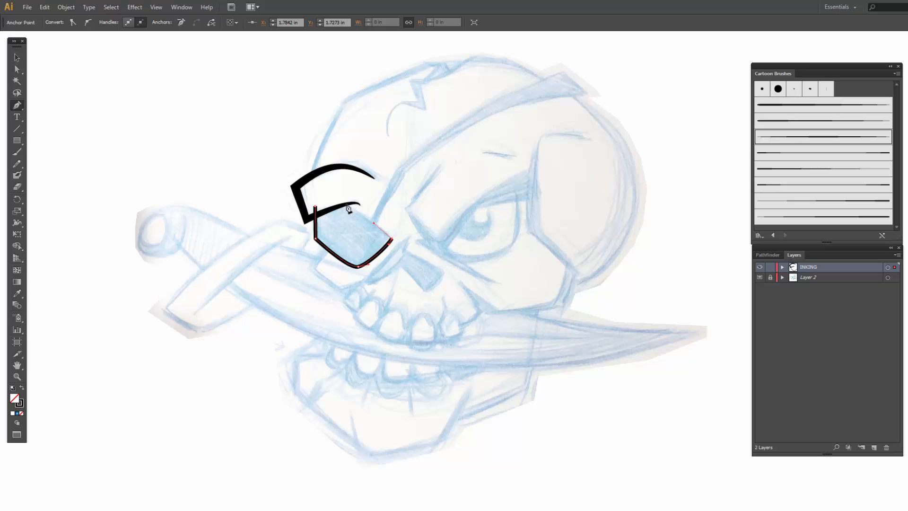
left_click(340, 200)
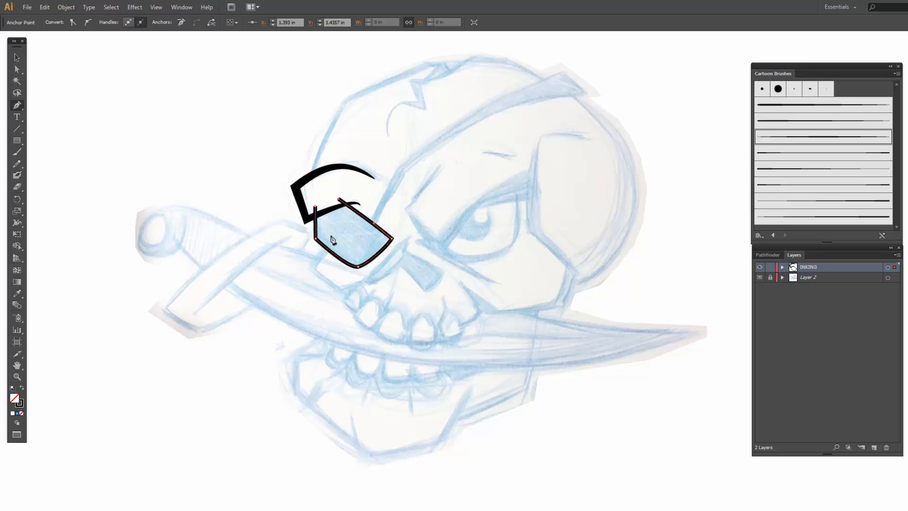
Step: Trace the eye patch strap as a closed Pen shape up to the skull's edge and swap its stroke for a black fill
left_click(368, 231)
left_click_drag(401, 171, 408, 165)
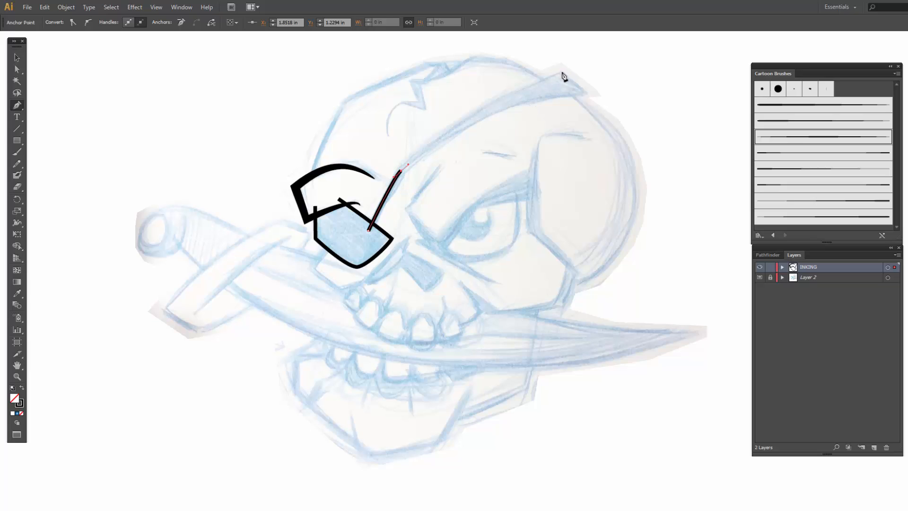
mouse_move(561, 71)
left_mouse_down()
mouse_move(589, 83)
mouse_move(577, 82)
left_mouse_up()
left_click(590, 97)
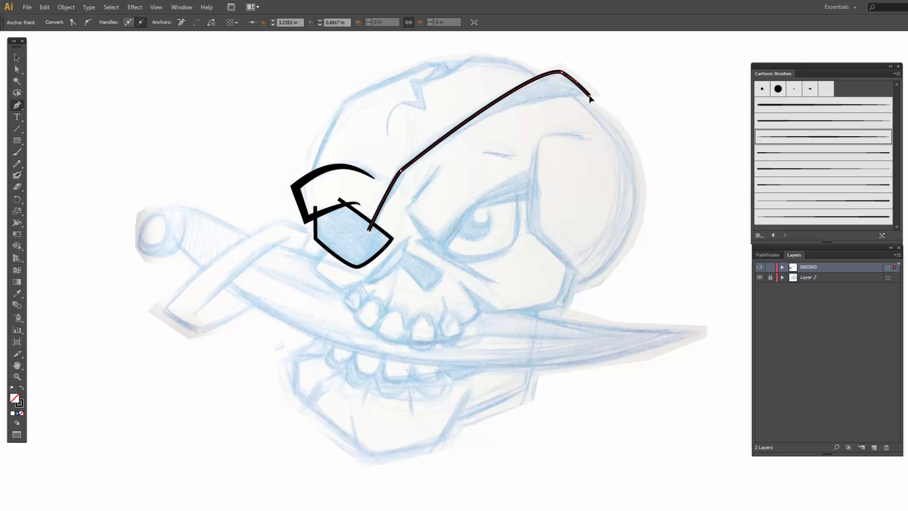
mouse_move(407, 174)
left_mouse_down()
mouse_move(378, 211)
mouse_move(393, 194)
left_mouse_up()
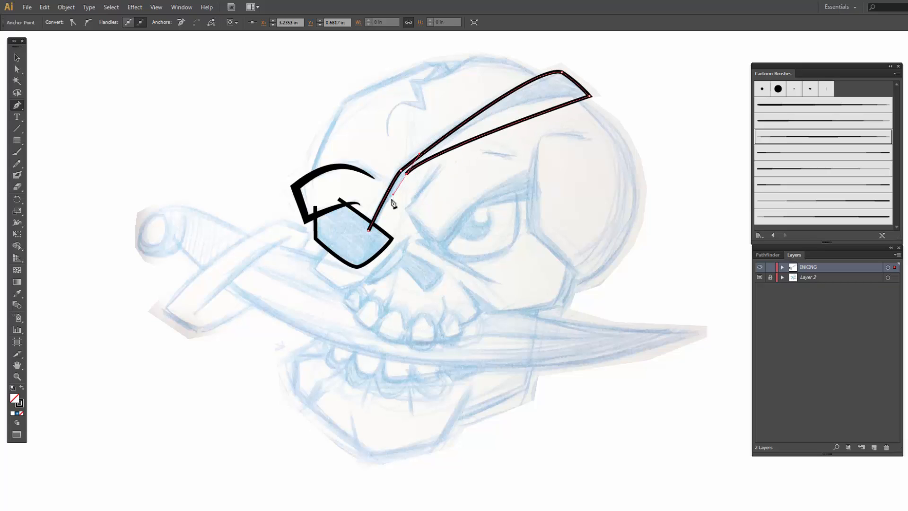
left_click(371, 231)
left_click(23, 387)
Step: Move the strap slightly upward and reshape the lower anchor at its bend
left_click(18, 69)
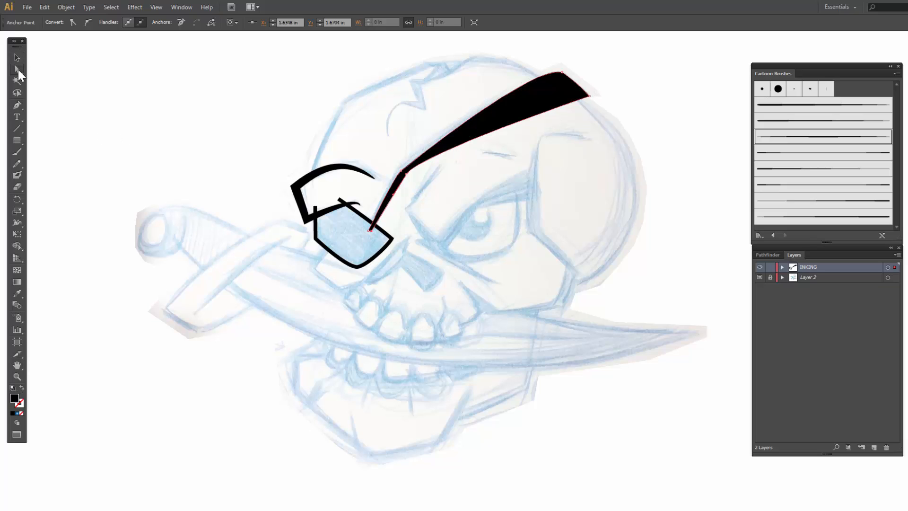
left_click(538, 110)
left_click_drag(561, 77, 563, 72)
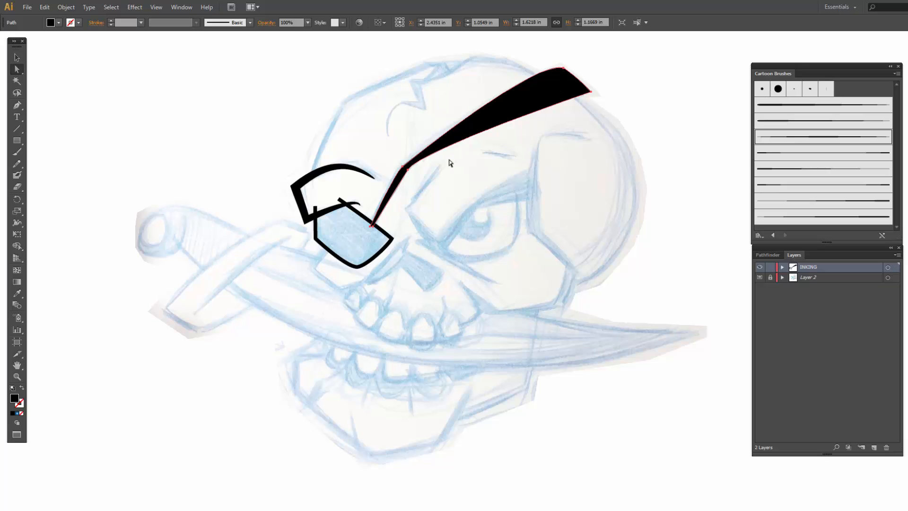
left_click(408, 170)
left_click_drag(408, 169, 422, 154)
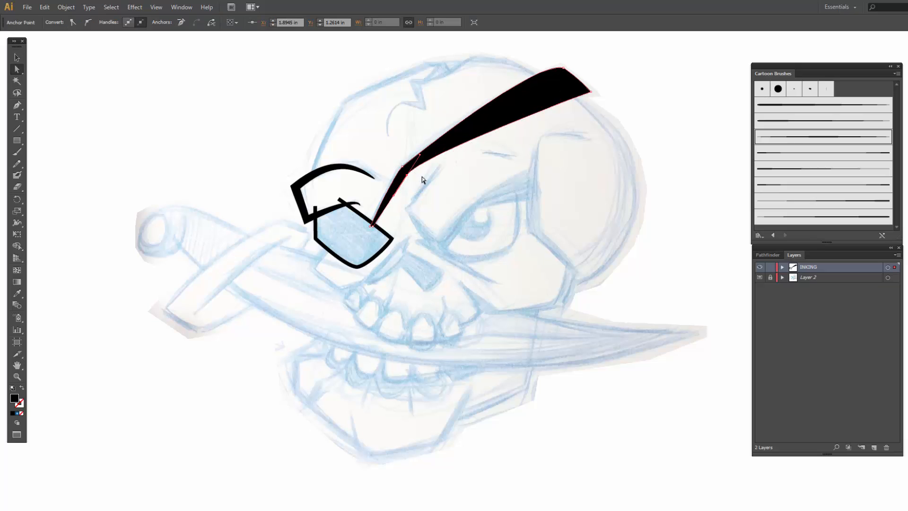
left_click(408, 184)
Step: Reposition the strap's upper corner anchor and break its handle with the Convert Anchor Point tool to sharpen the corner
left_click(518, 113)
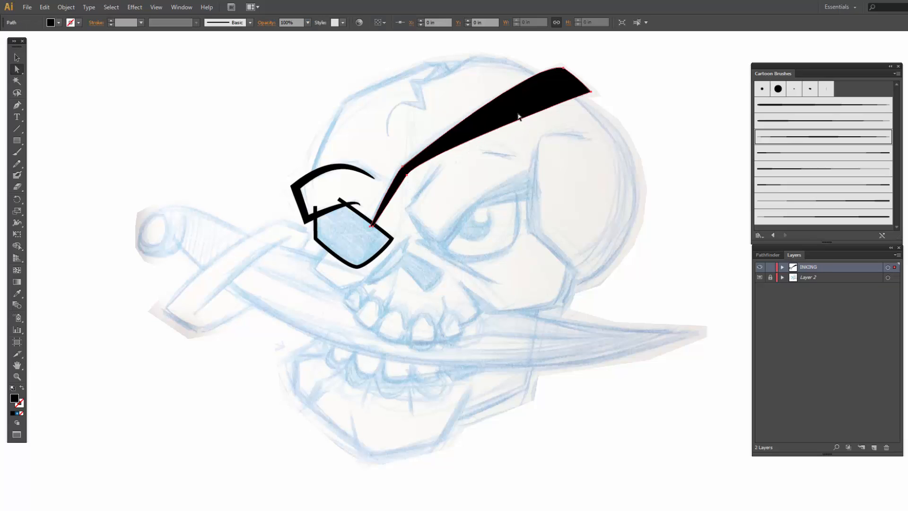
left_click(591, 92)
left_click_drag(564, 72, 530, 65)
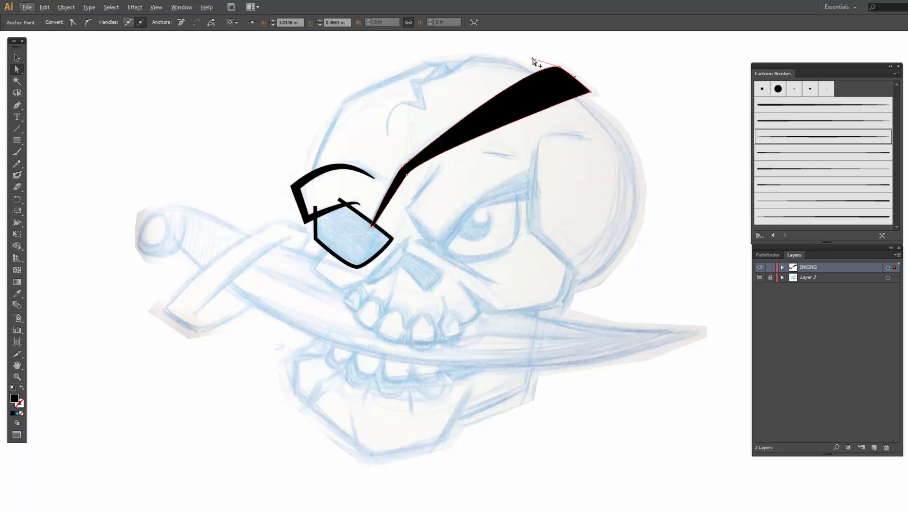
key("alt+c")
key("Escape")
key("Escape")
key("shift+c")
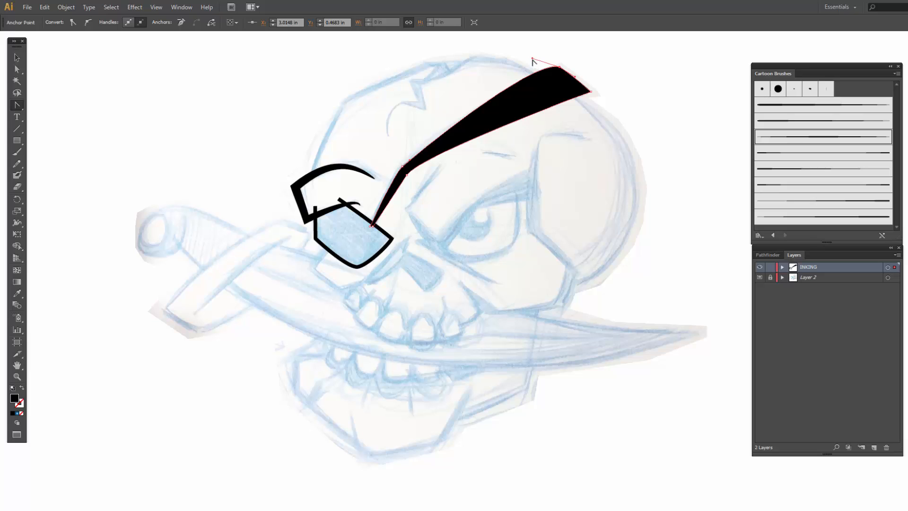
left_click_drag(533, 60, 518, 78)
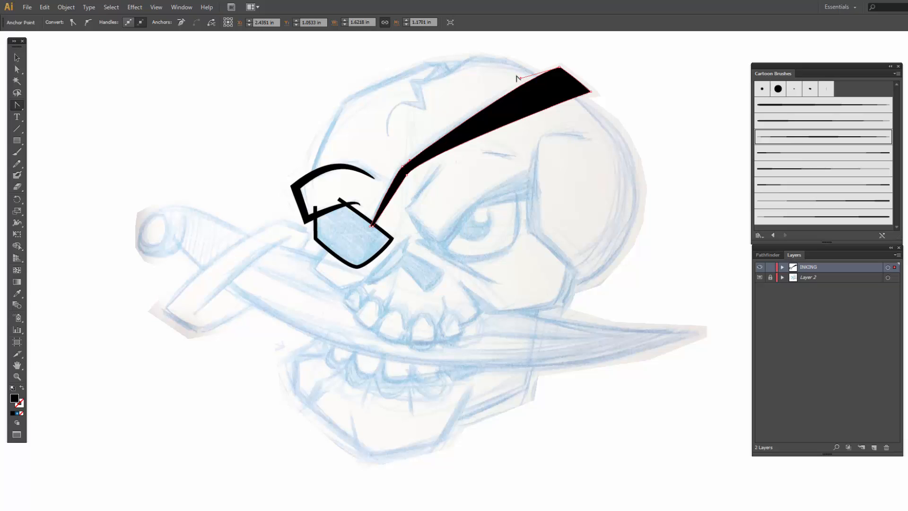
Step: Turn the eye patch outline into a solid black shape by swapping its stroke and fill
key("p")
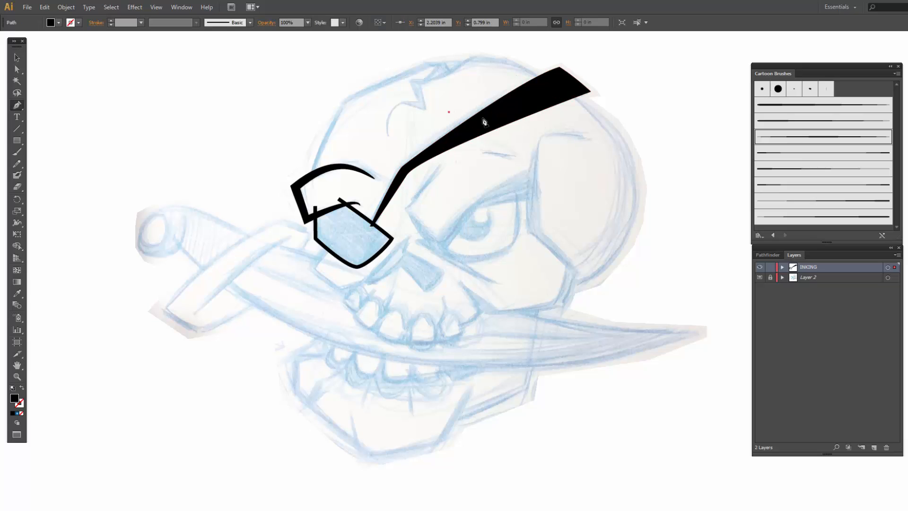
key("v")
left_click(366, 268)
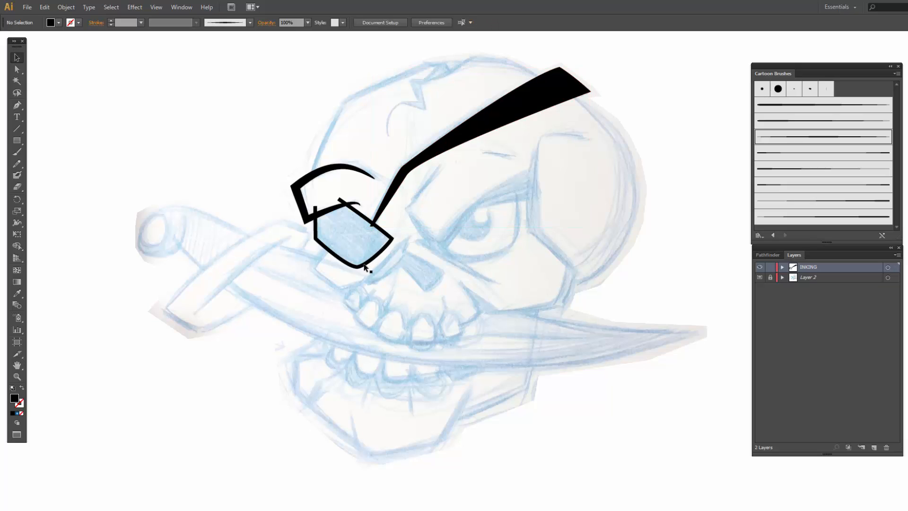
left_click(365, 268)
left_click(21, 387)
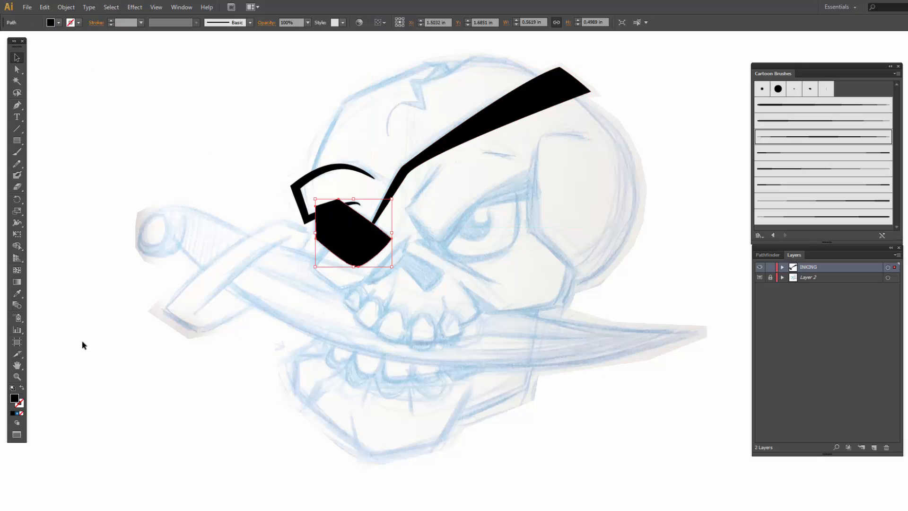
left_click(116, 337)
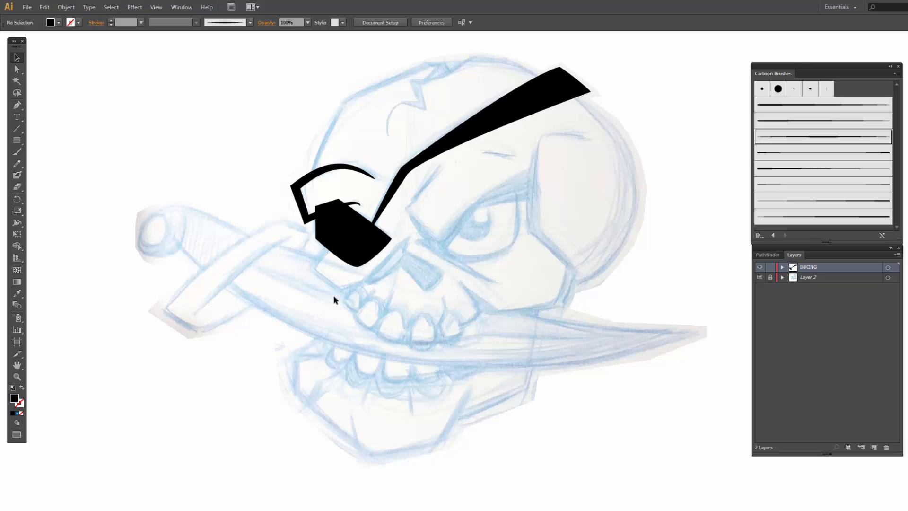
Step: Trace the skull's forehead outline with the Pen tool from above the eye patch up to the notch at the crown, and swap its fill for a stroke
key("p")
left_click(313, 204)
left_click(314, 188)
left_click(316, 171)
left_click_drag(346, 99, 361, 95)
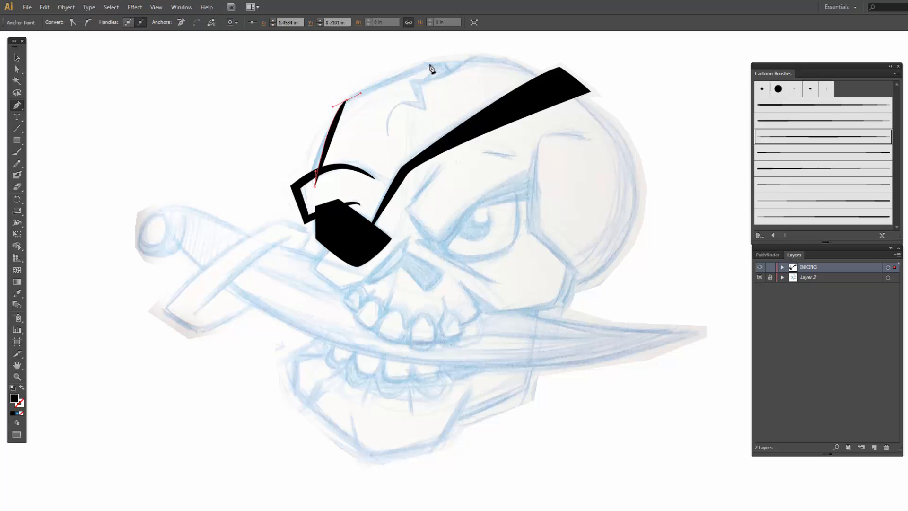
left_click(425, 63)
left_click(443, 63)
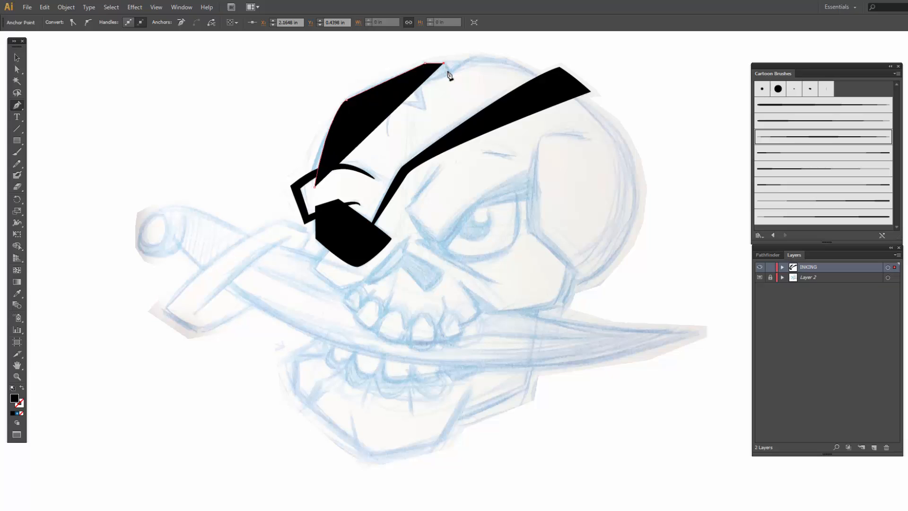
left_click(453, 79)
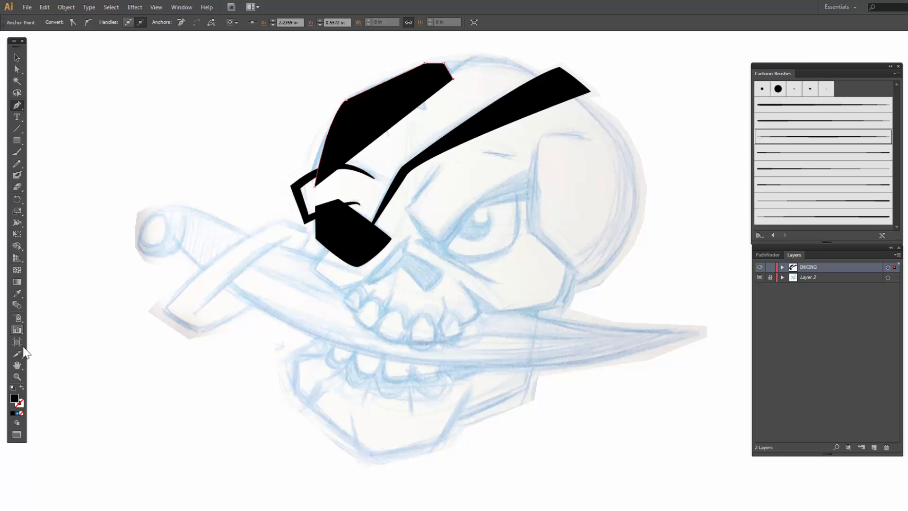
left_click(22, 387)
Step: Smooth the forehead outline's curve by adjusting the direction handles of its lower end anchor and the anchor at its bend
key("a")
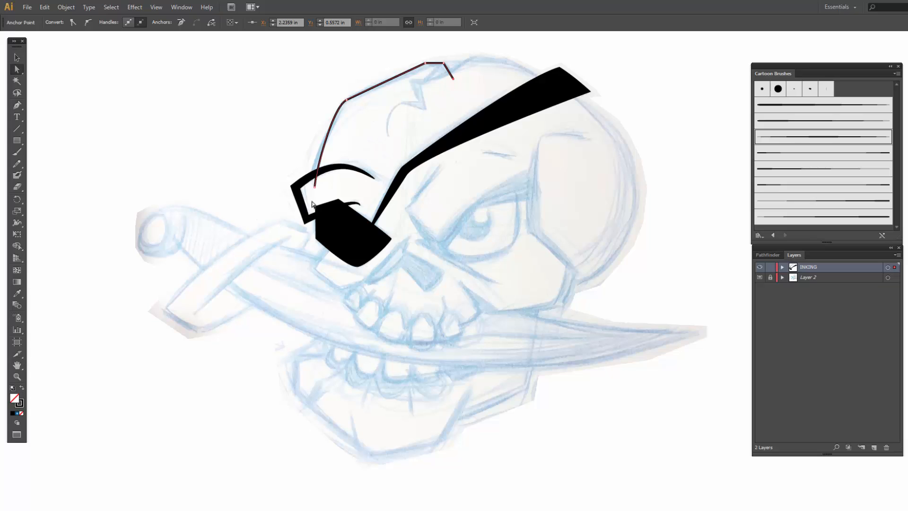
left_click(313, 188)
left_click(312, 188)
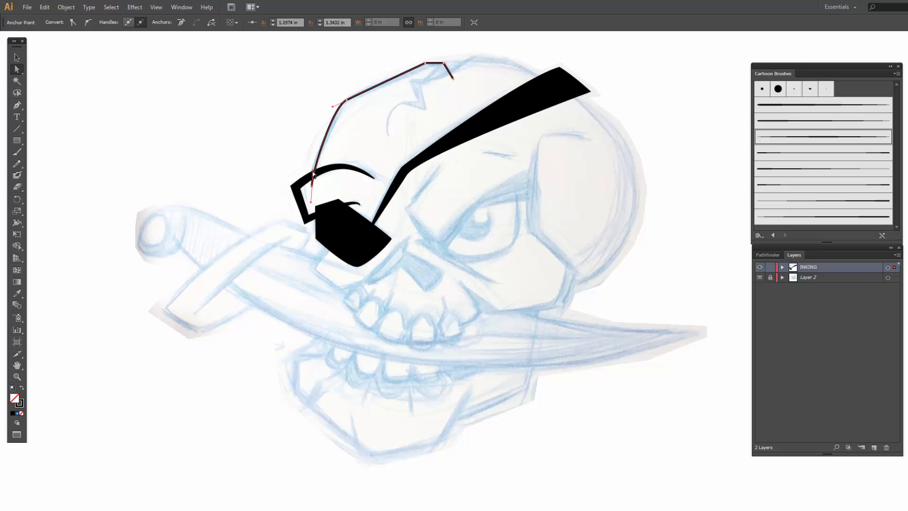
left_click(313, 174)
key("ctrl+z")
left_click_drag(314, 189, 312, 162)
left_click_drag(332, 106, 332, 120)
left_click(347, 100)
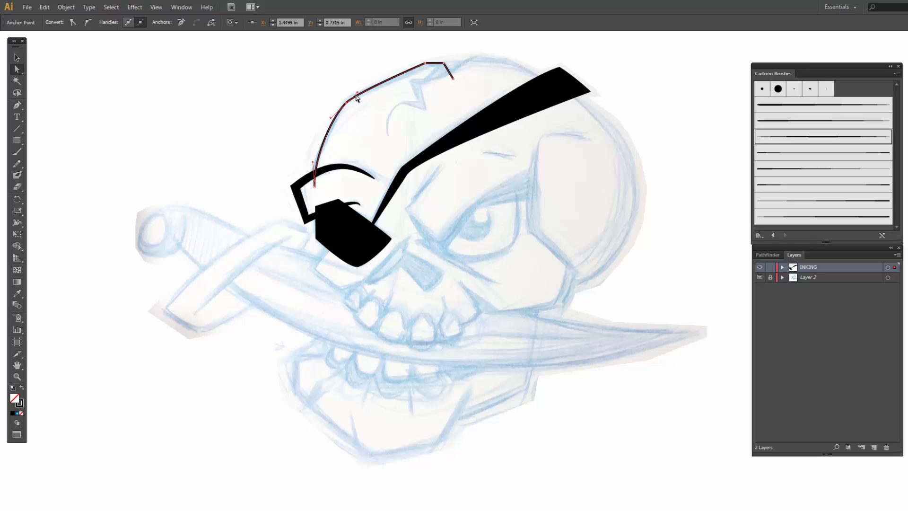
left_click_drag(359, 92, 365, 85)
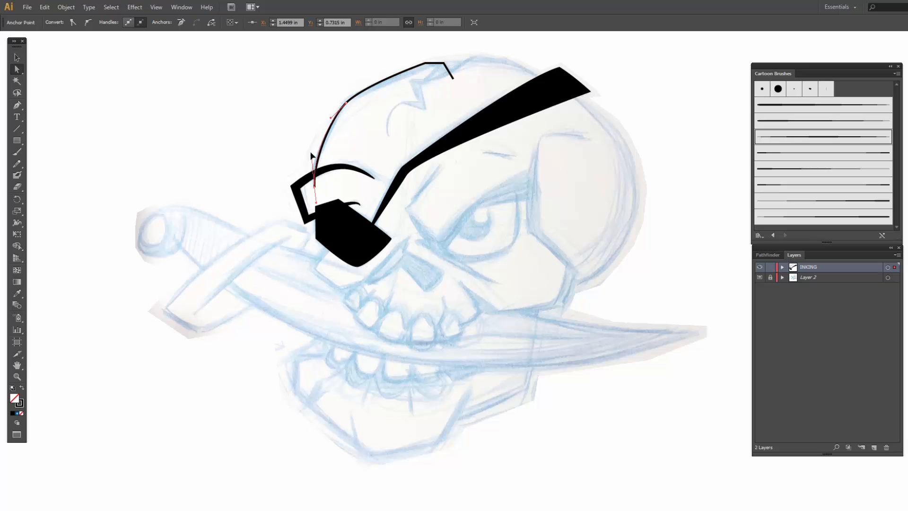
left_click(338, 147)
left_click(355, 96)
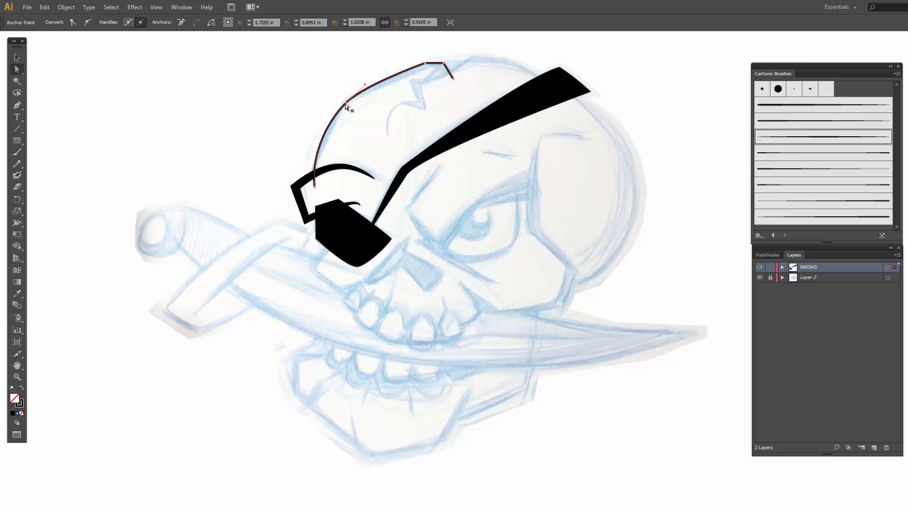
left_click(346, 103)
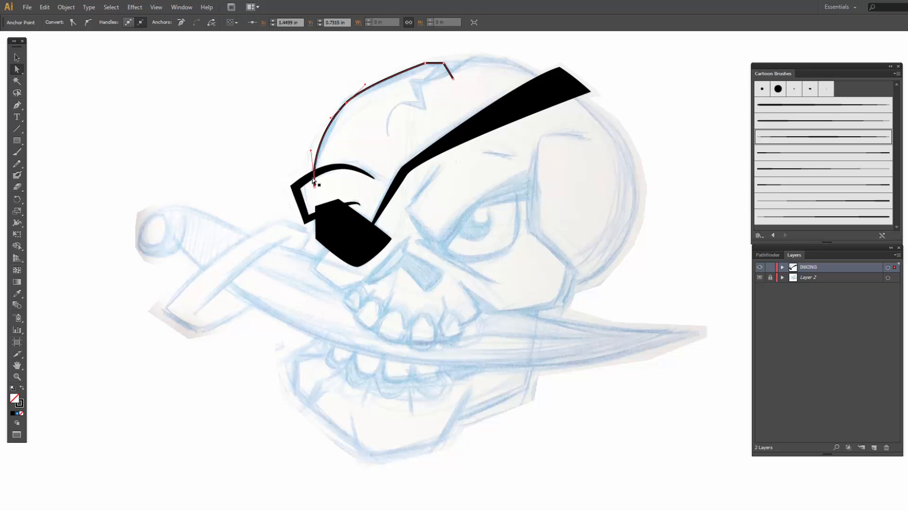
Step: Apply the fourth art brush in the Cartoon Brushes library to the forehead outline and set its stroke to 4 pt
left_click(788, 155)
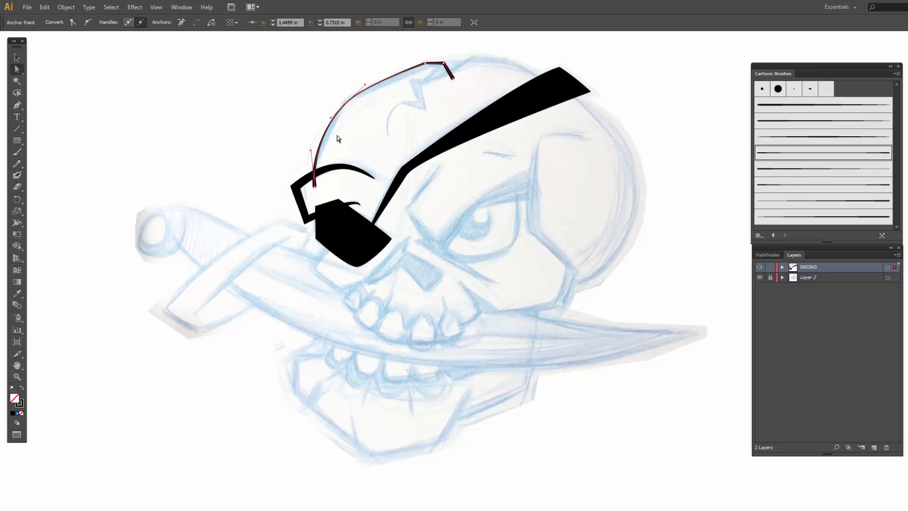
left_click(16, 58)
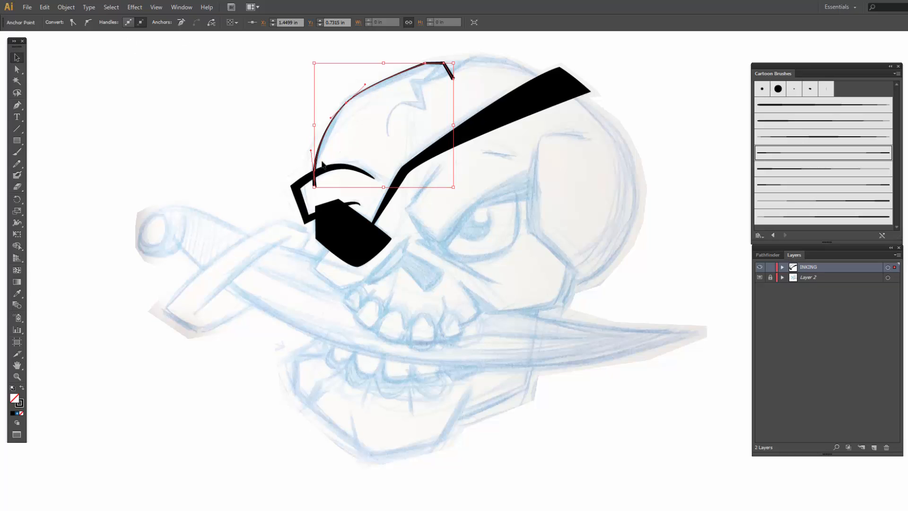
left_click(110, 21)
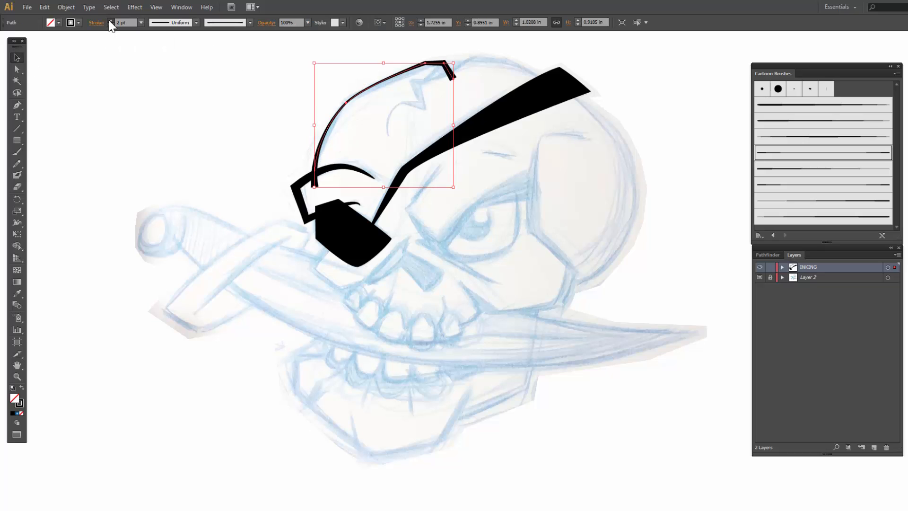
left_click(110, 21)
left_click(110, 20)
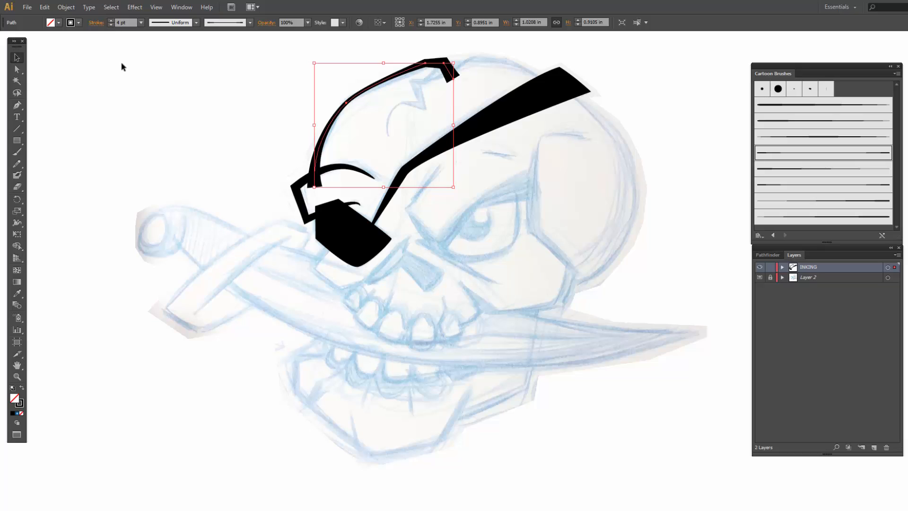
Step: Nudge the forehead outline's lower end anchor up so it meets the brow line above the eye patch
key("a")
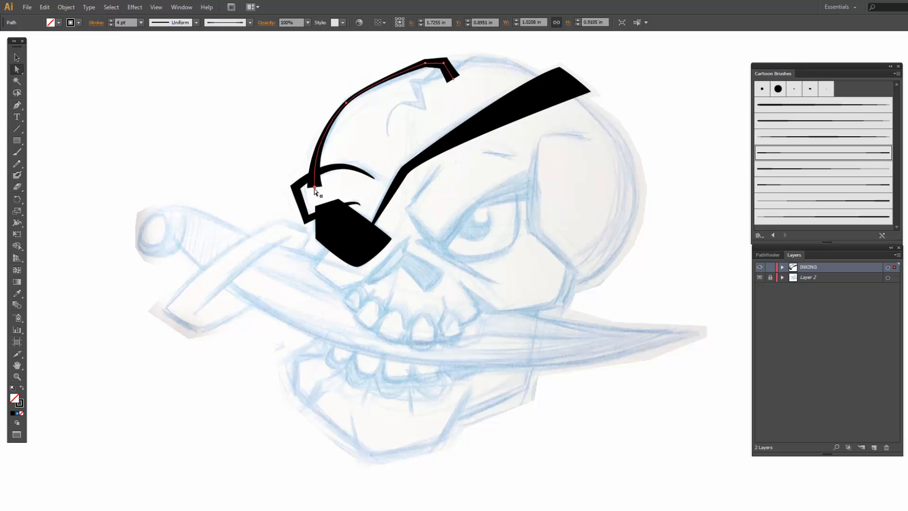
left_click(314, 188)
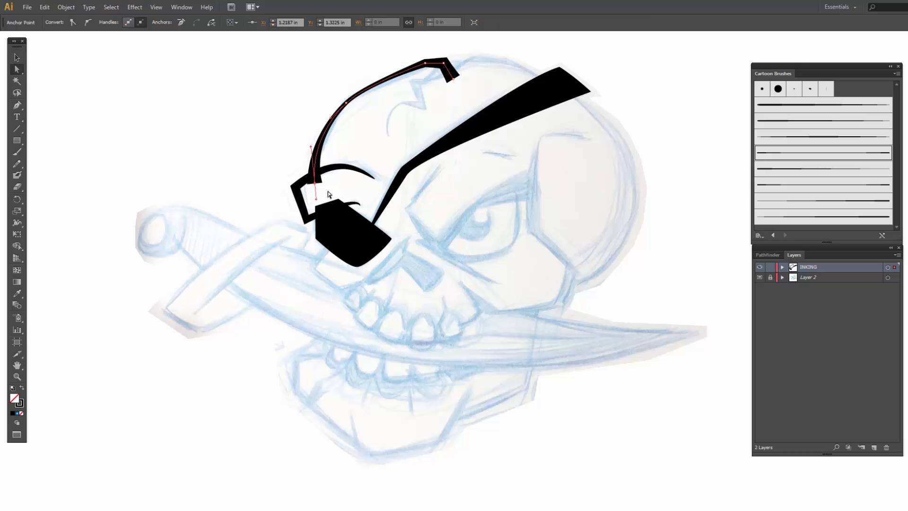
key("Up")
key("Up")
key("Up")
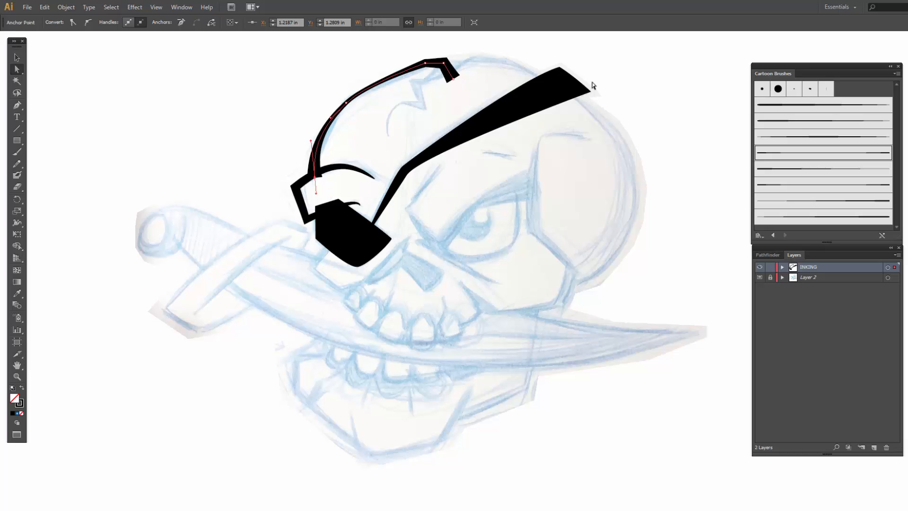
Step: Nudge the corner anchor at the crown notch slightly and shift the outline's end anchor leftward to make the notch edge nearly vertical
left_click(444, 62)
left_click_drag(445, 61, 445, 61)
key("Up")
key("Up")
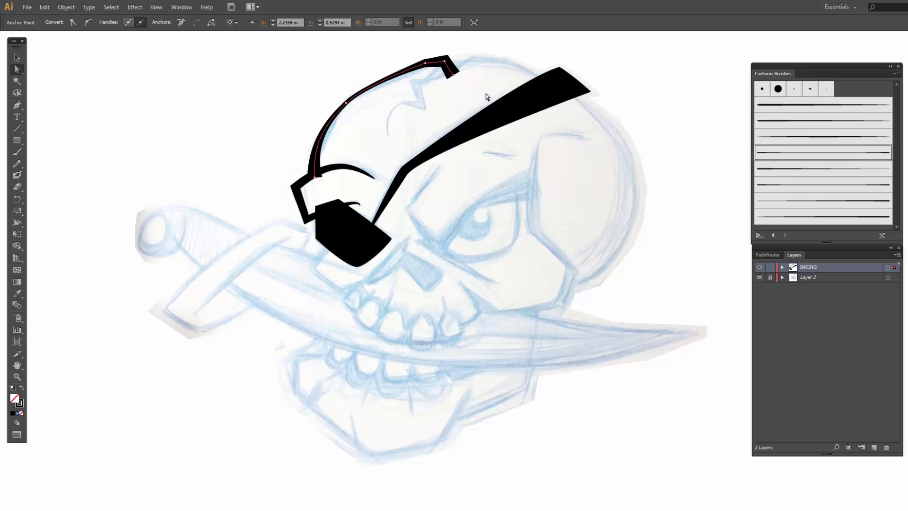
key("Left")
key("Left")
key("Down")
key("Down")
key("Down")
key("Left")
key("Left")
key("Left")
left_click(479, 90)
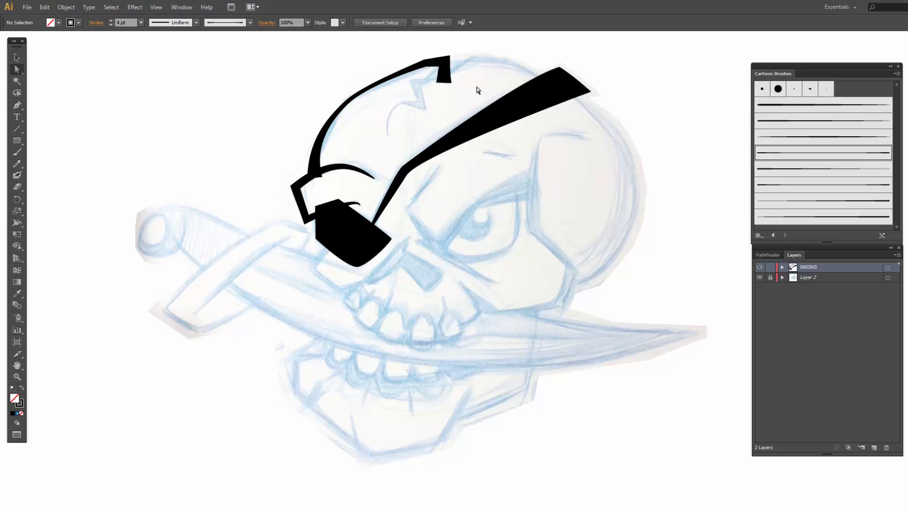
Step: Trace the skull crack with the Pen tool and continue the path over the crown and around the back of the skull to the cheekbone
key("p")
left_click_drag(390, 139, 463, 122)
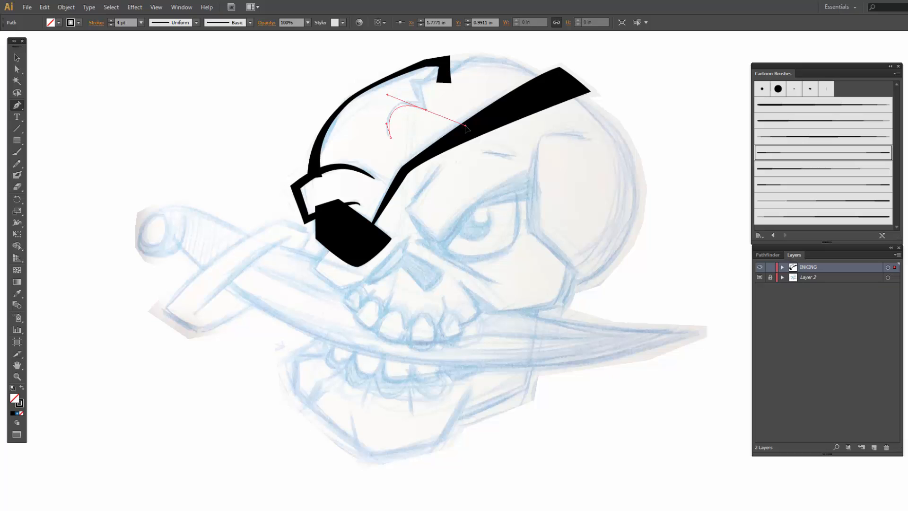
left_click(425, 109)
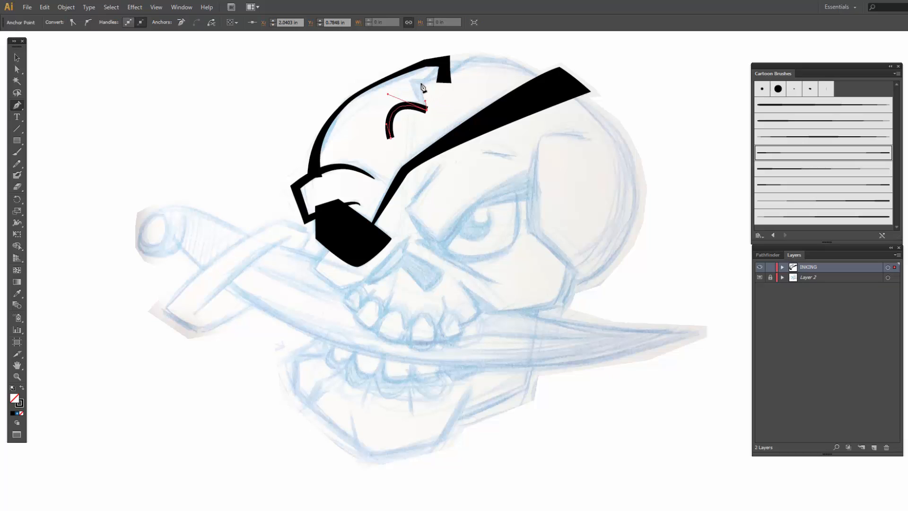
left_click(421, 82)
mouse_move(476, 57)
left_mouse_down()
mouse_move(490, 44)
mouse_move(491, 94)
mouse_move(517, 146)
mouse_move(500, 152)
mouse_move(506, 185)
left_mouse_up()
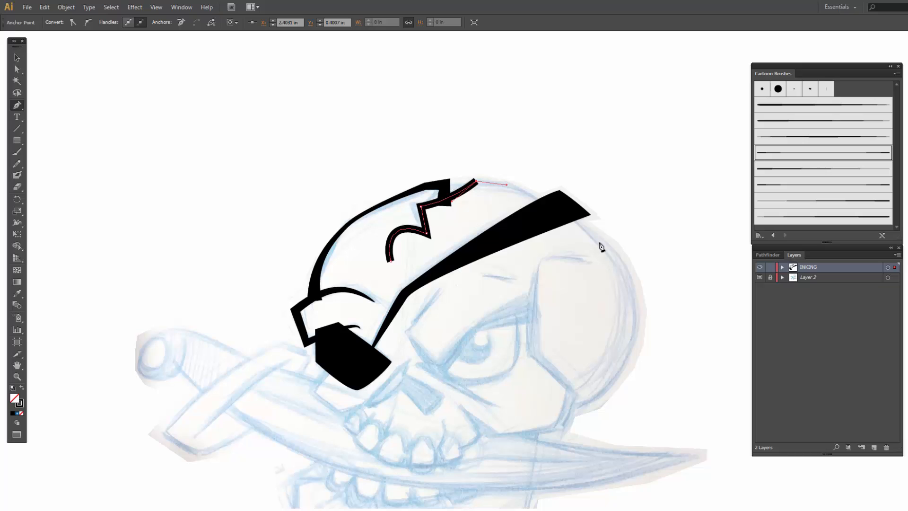
left_click_drag(598, 242, 619, 273)
mouse_move(563, 408)
left_mouse_down()
mouse_move(498, 428)
mouse_move(474, 412)
mouse_move(489, 413)
left_mouse_up()
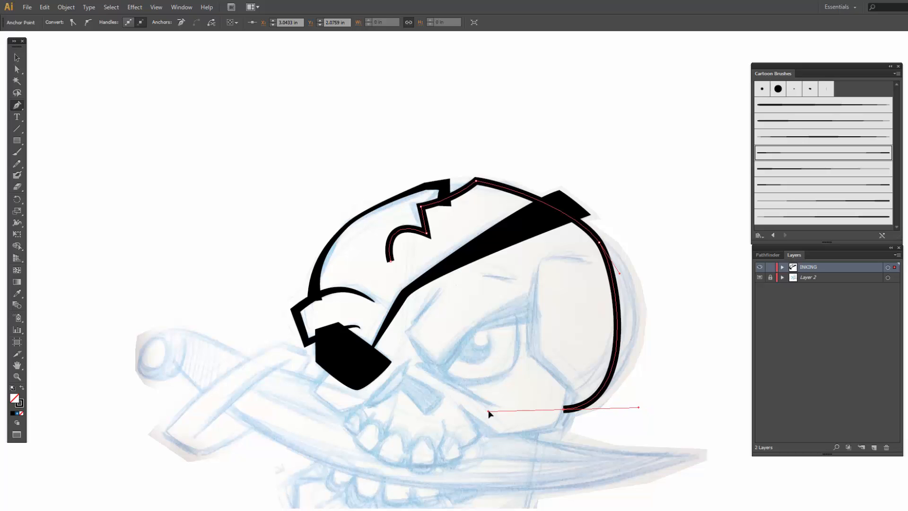
Step: Widen the curve at the back of the skull by adjusting the handles of its side anchor and lower end anchor
key("a")
left_click_drag(618, 273, 640, 289)
left_click(600, 243)
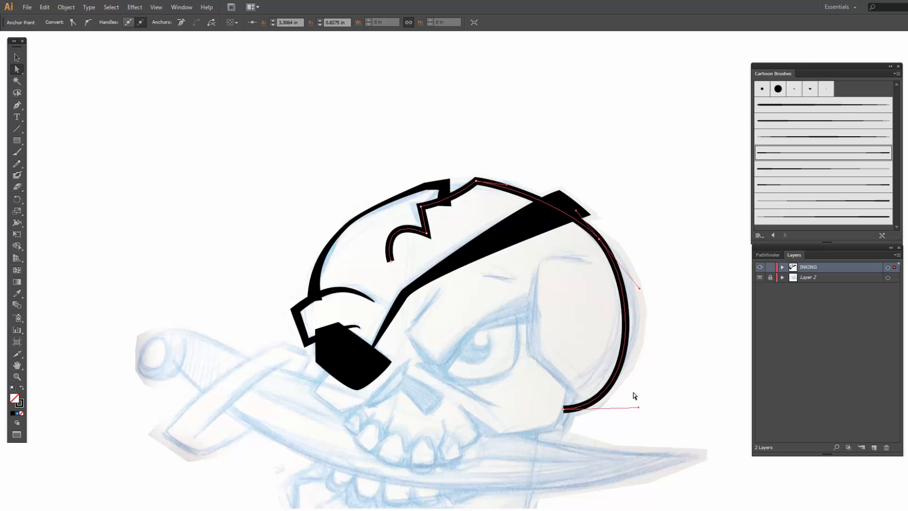
left_click_drag(639, 407, 648, 393)
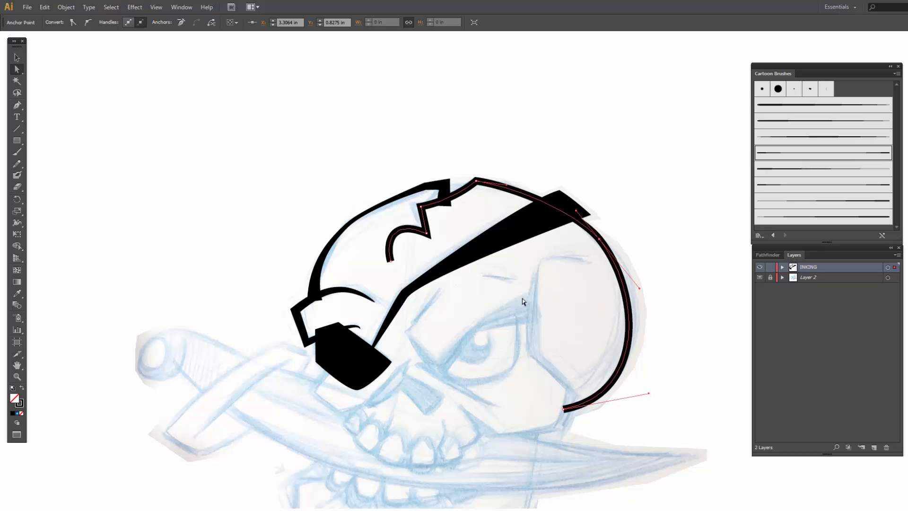
Step: Apply the seventh art brush in the Cartoon Brushes library to the crack and back-of-skull path and set its stroke to 3 pt
left_click(786, 204)
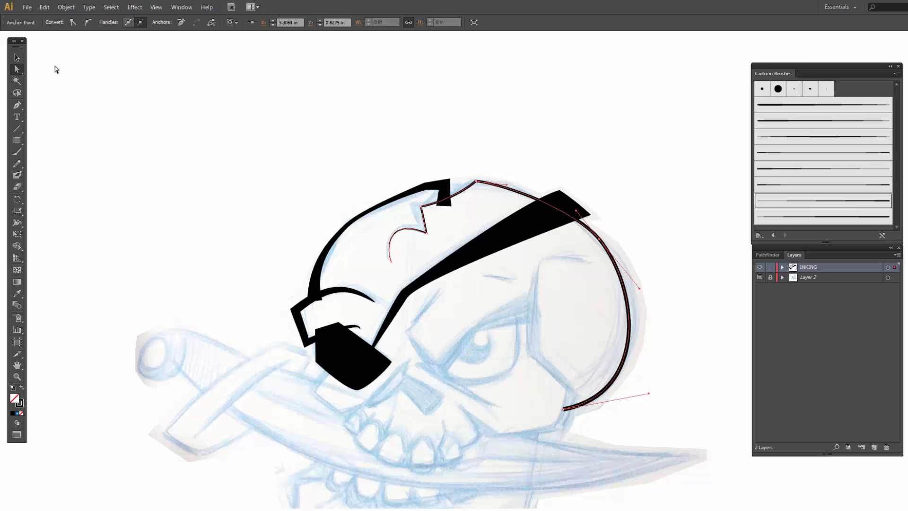
key("v")
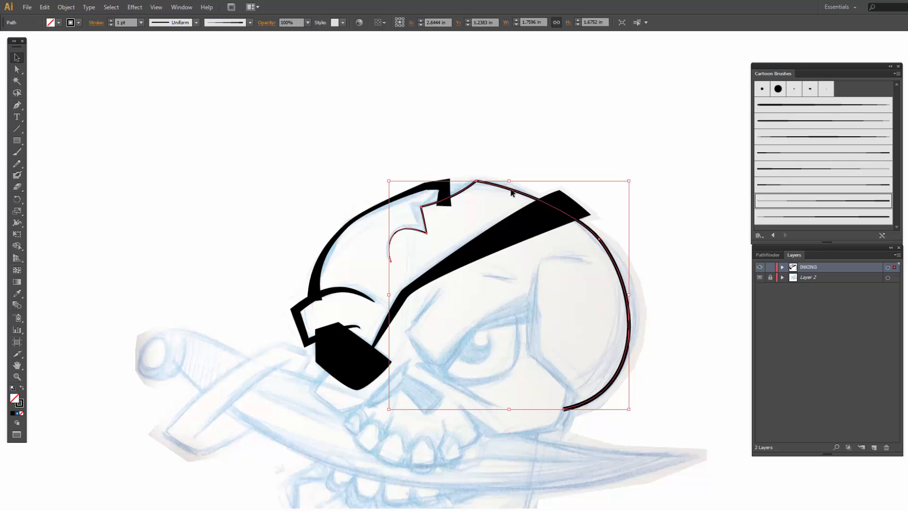
left_click(109, 21)
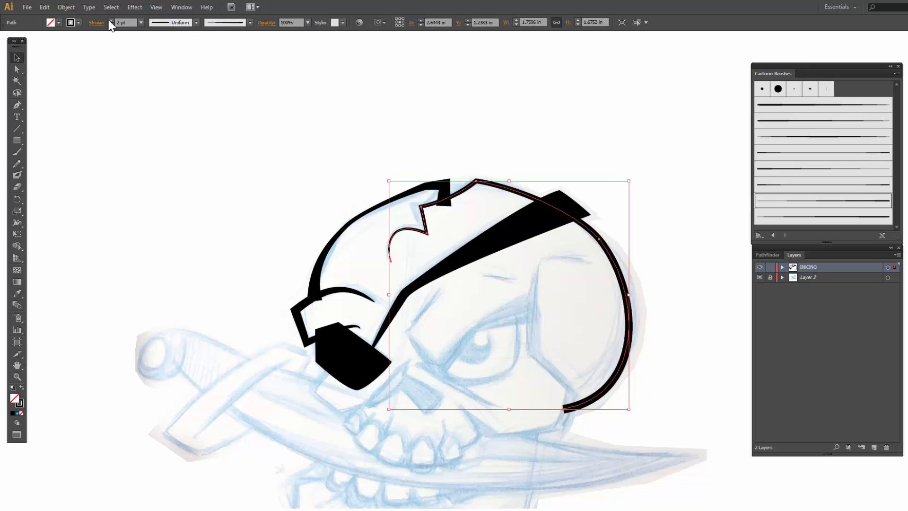
left_click(110, 20)
Step: Reposition the end anchor at the cheekbone slightly and adjust its handle to refine the lower back of the skull
key("a")
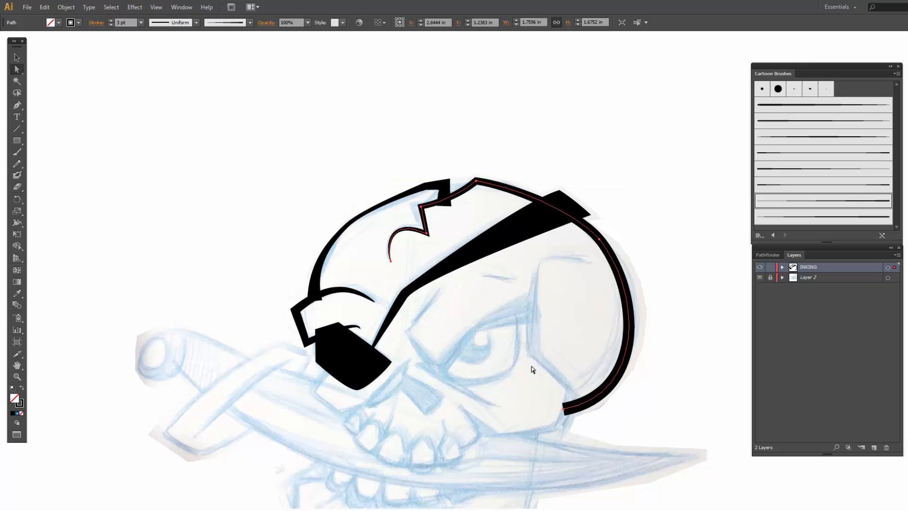
left_click(564, 410)
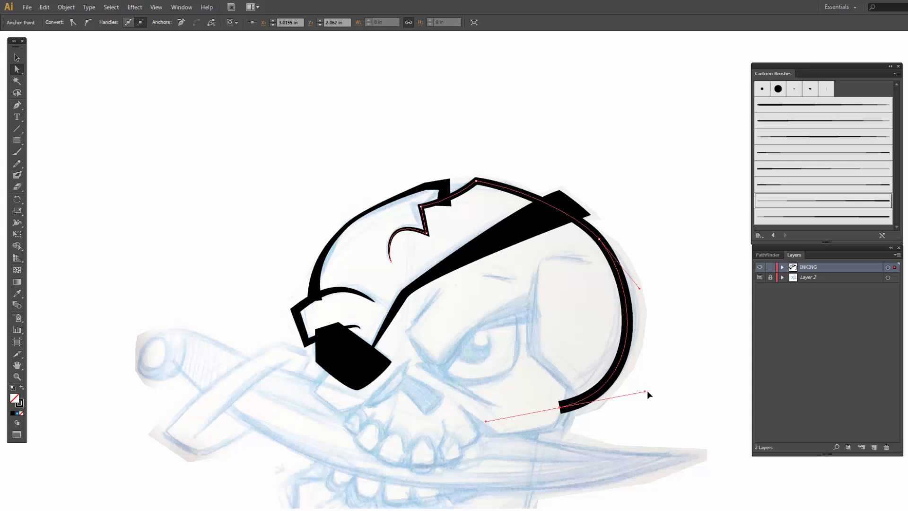
left_click_drag(646, 391, 652, 393)
left_click(670, 346)
Step: Deepen the curve between the crown's peak and the crack by adjusting the peak anchor's handle
left_click(475, 181)
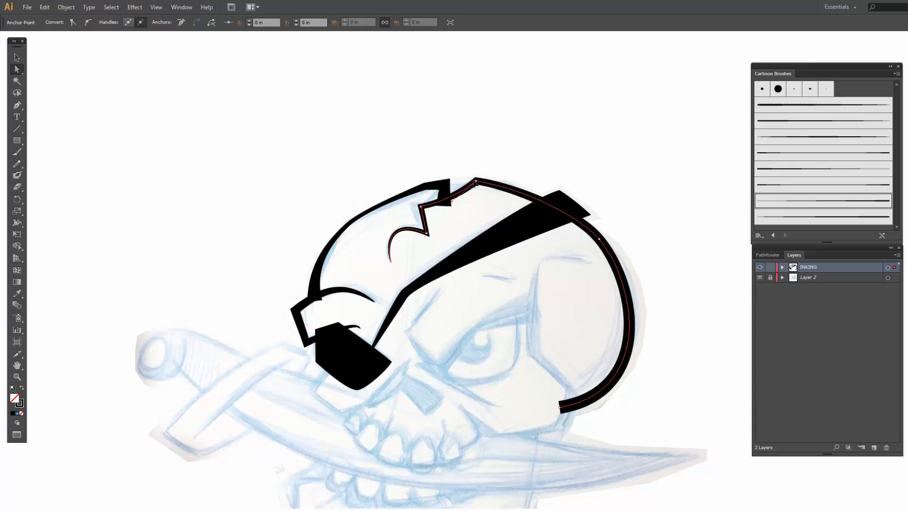
left_click(452, 202)
left_click_drag(452, 201, 457, 210)
left_click(421, 206)
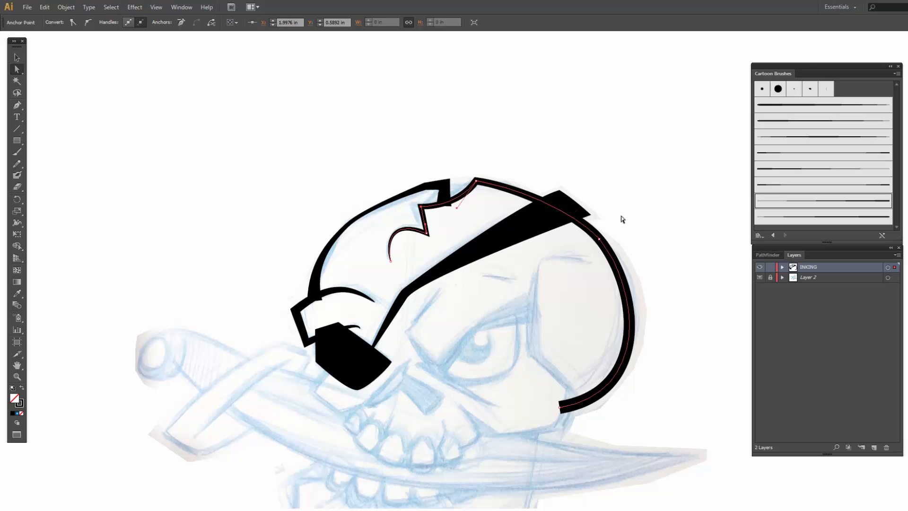
left_click(489, 211)
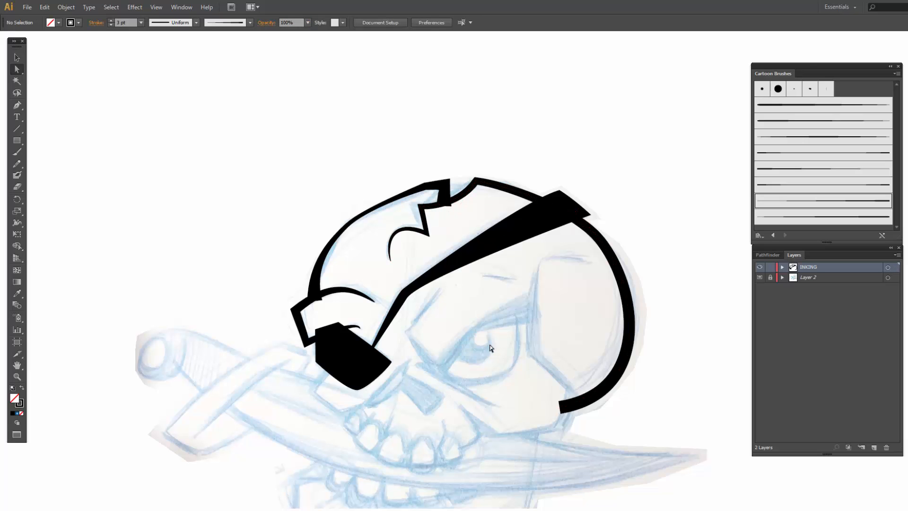
Step: Draw a Pen path from the brow crease down to the nose bridge and along the open eye's upper lid to its outer corner
left_click_drag(490, 349, 474, 250)
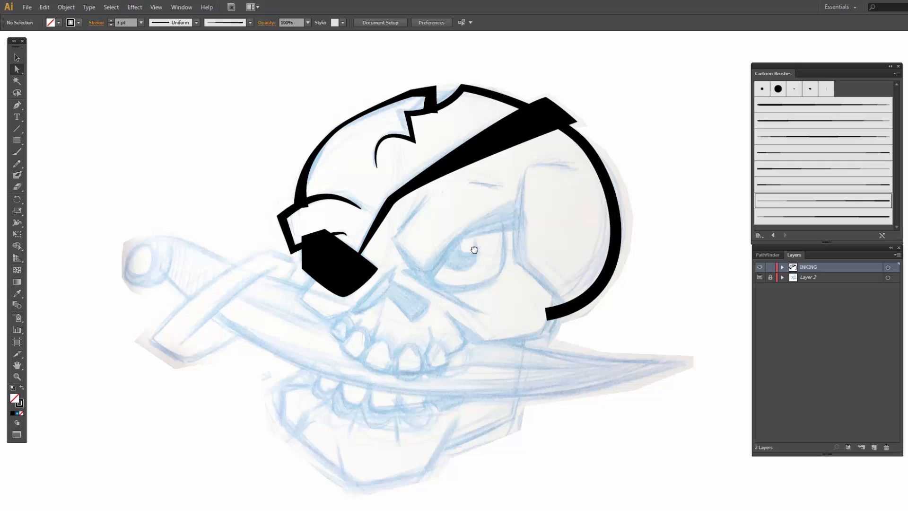
key("p")
left_click(425, 195)
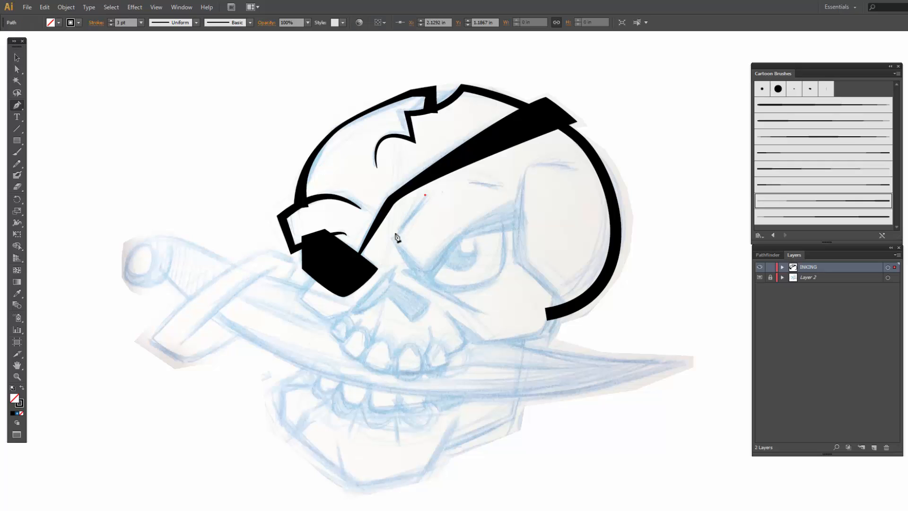
mouse_move(394, 236)
left_mouse_down()
mouse_move(386, 246)
mouse_move(439, 265)
left_mouse_up()
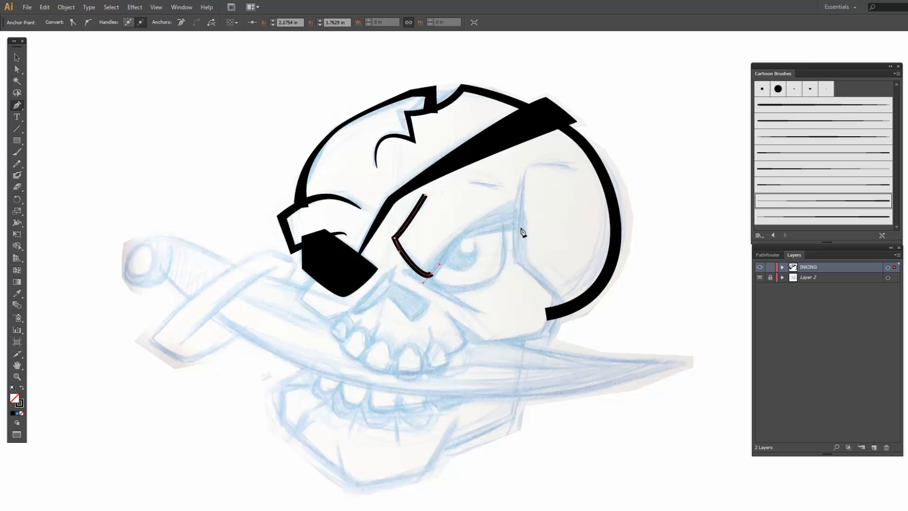
mouse_move(520, 227)
left_mouse_down()
mouse_move(553, 254)
mouse_move(517, 207)
mouse_move(485, 208)
mouse_move(480, 221)
left_mouse_up()
Step: Apply the seventh art brush in the Cartoon Brushes library to the brow path and set its stroke to 3 pt
key("a")
left_click(799, 172)
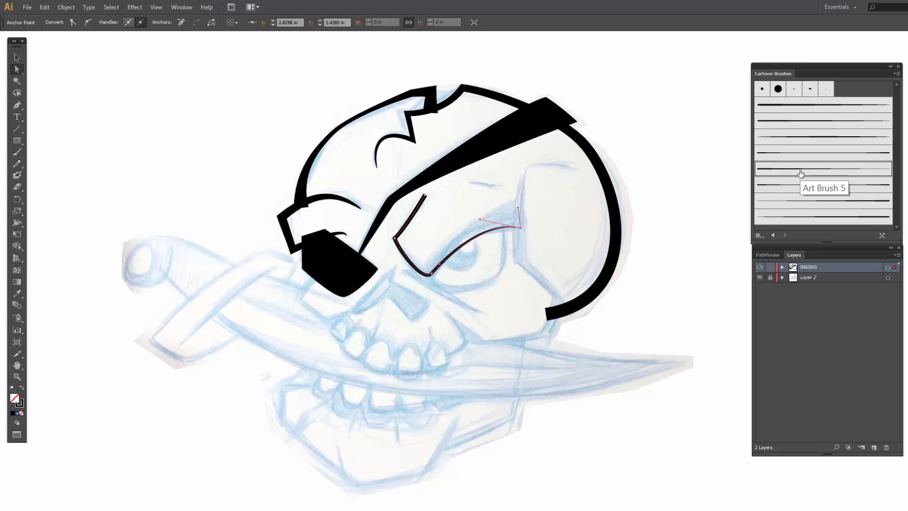
left_click(799, 201)
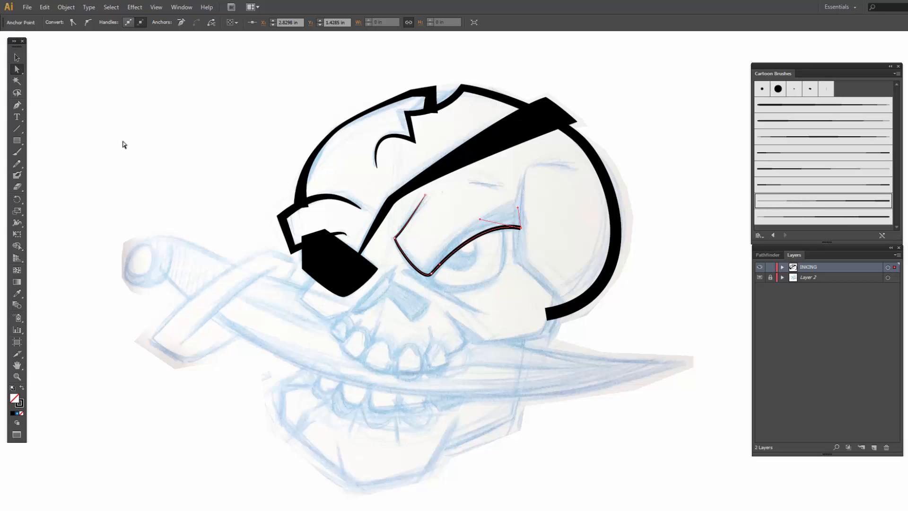
left_click(16, 58)
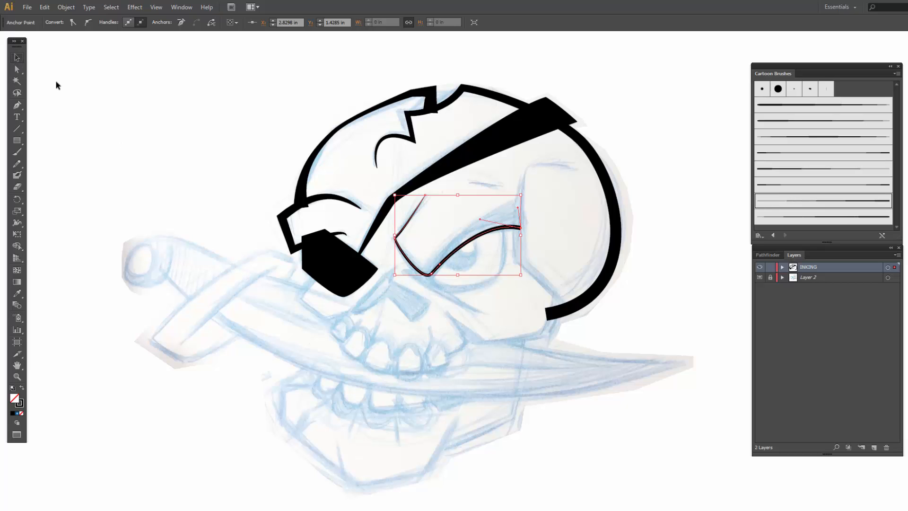
left_click(479, 238)
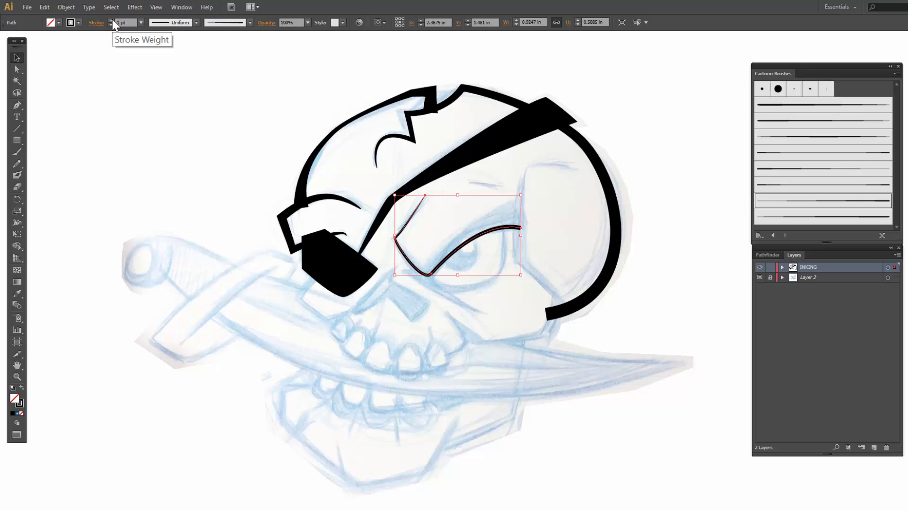
left_click(112, 20)
left_click(112, 20)
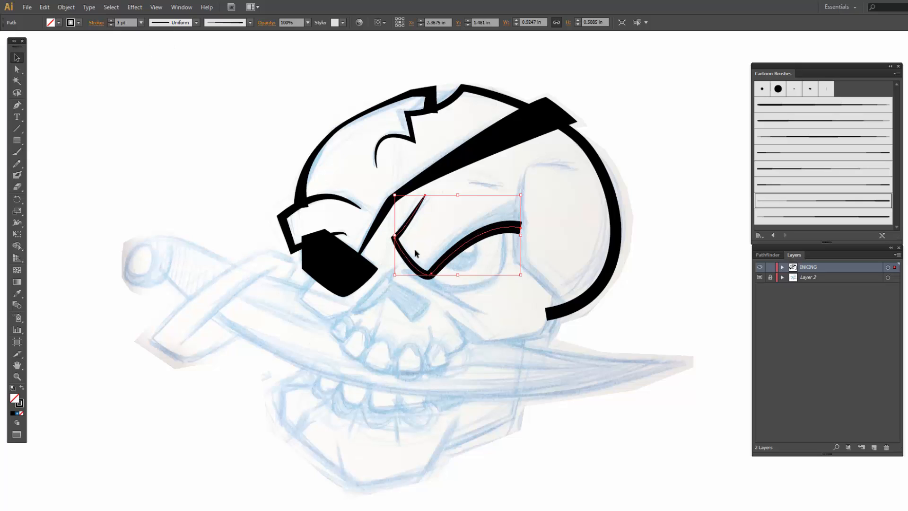
Step: Nudge the brow path's lower inner corner anchor upward and move its outer end anchor slightly inward and up
key("a")
left_click(431, 271)
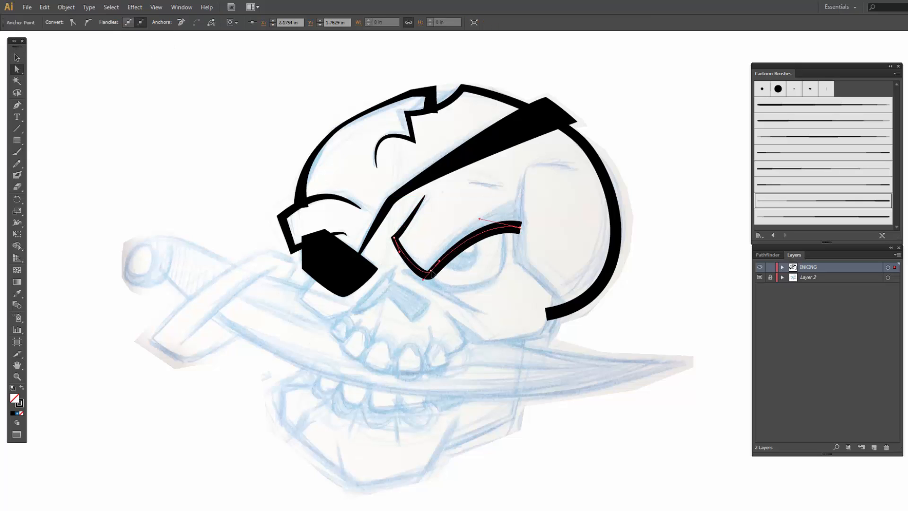
left_click(517, 227)
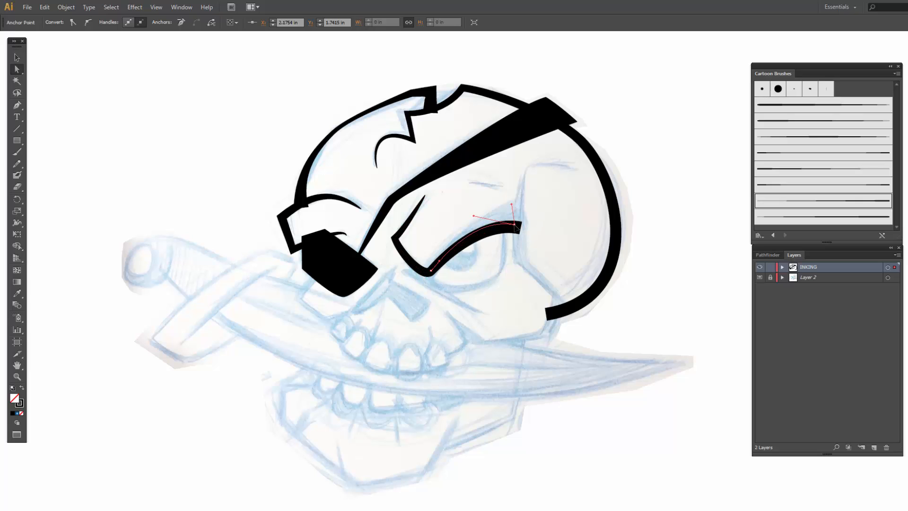
left_click_drag(515, 225, 514, 225)
left_click(430, 226)
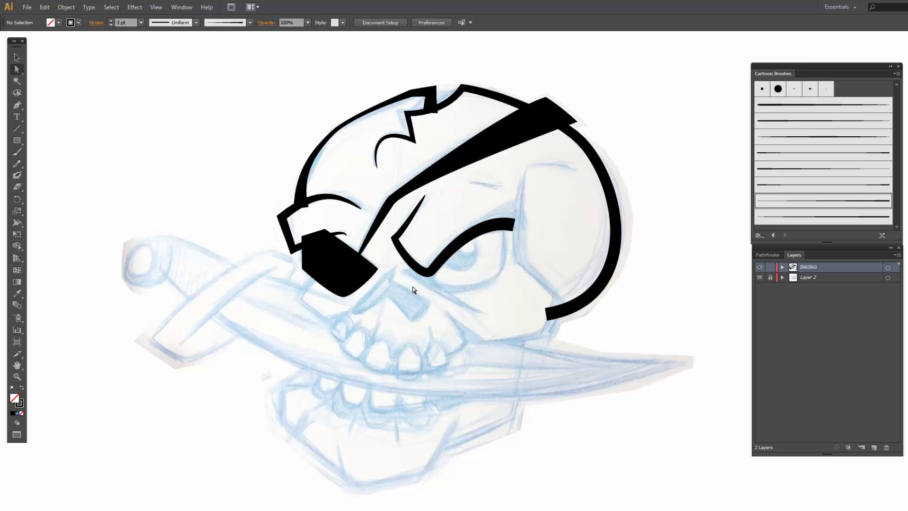
Step: Move the brow path's lower inner corner anchor slightly further up and toward the nose bridge
left_click(434, 271)
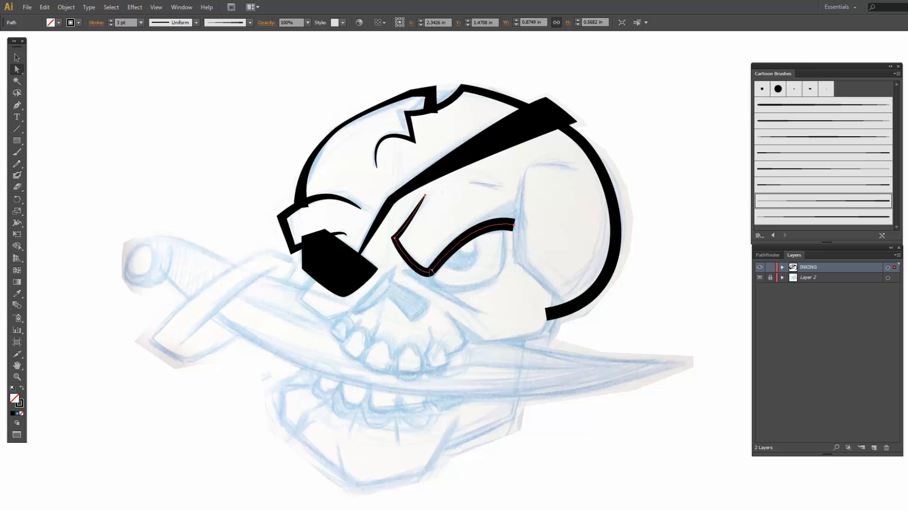
left_click_drag(434, 271, 427, 266)
key("ctrl+z")
left_click(431, 271)
left_click_drag(431, 271, 428, 267)
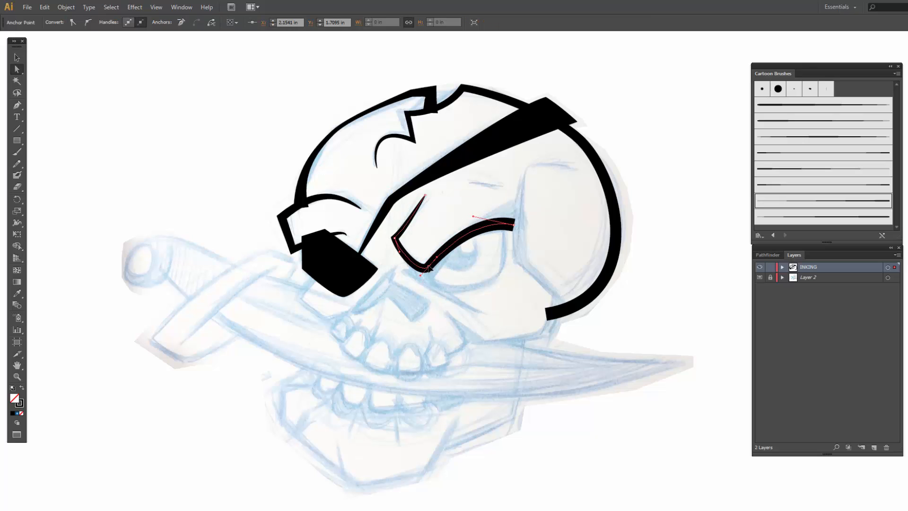
Step: Expand the appearance of the brow path into a filled shape
left_click(513, 224)
left_click(61, 4)
left_click(108, 160)
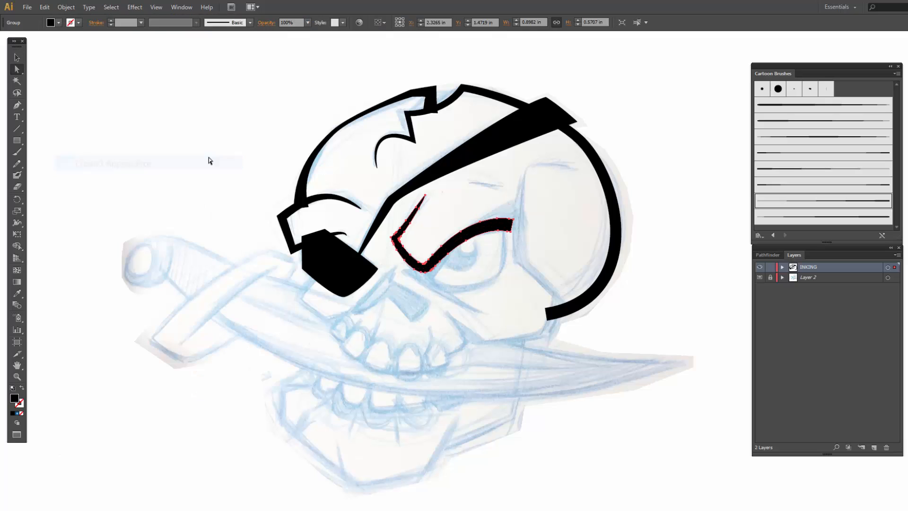
Step: Simplify the expanded brow shape with a curve precision of 95% and the preview on
left_click(71, 7)
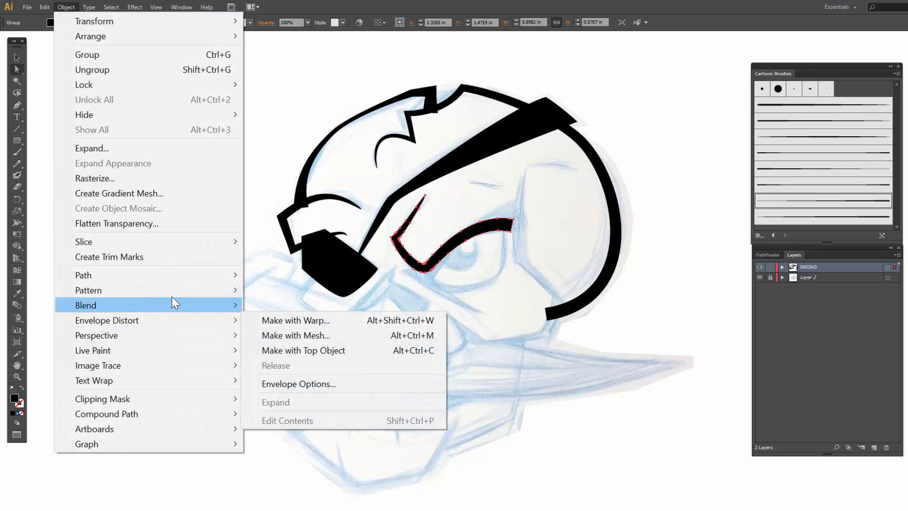
mouse_move(142, 274)
left_click(312, 341)
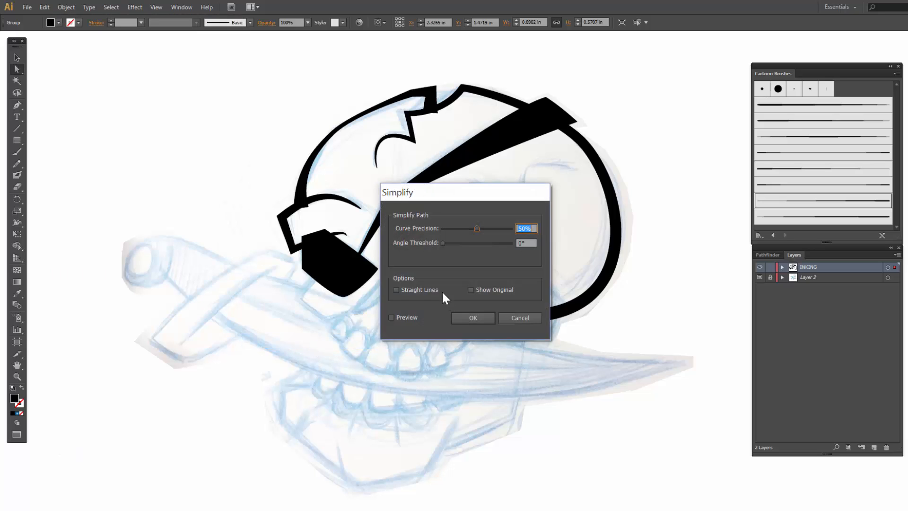
left_click_drag(428, 196, 264, 182)
left_click(227, 303)
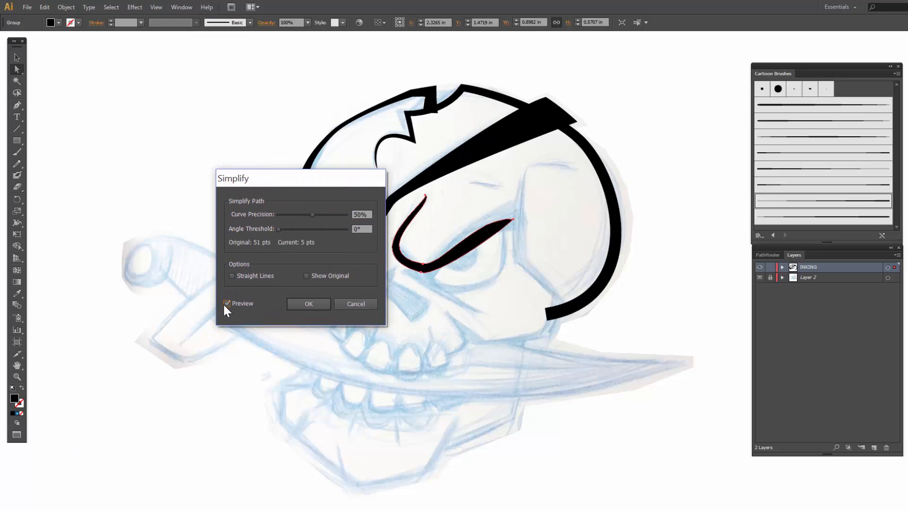
left_click_drag(311, 214, 342, 212)
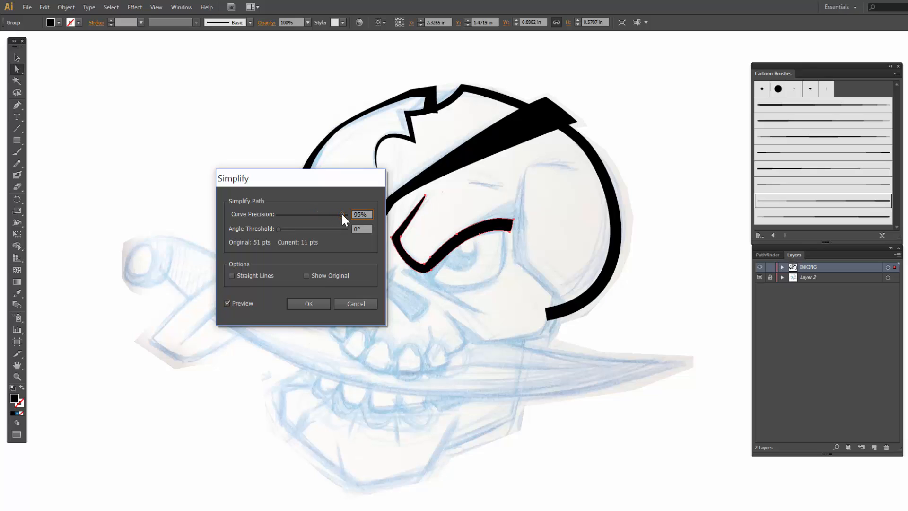
left_click(306, 303)
Step: Thicken the outer end of the brow shape by raising its upper edge anchors
left_click(514, 221)
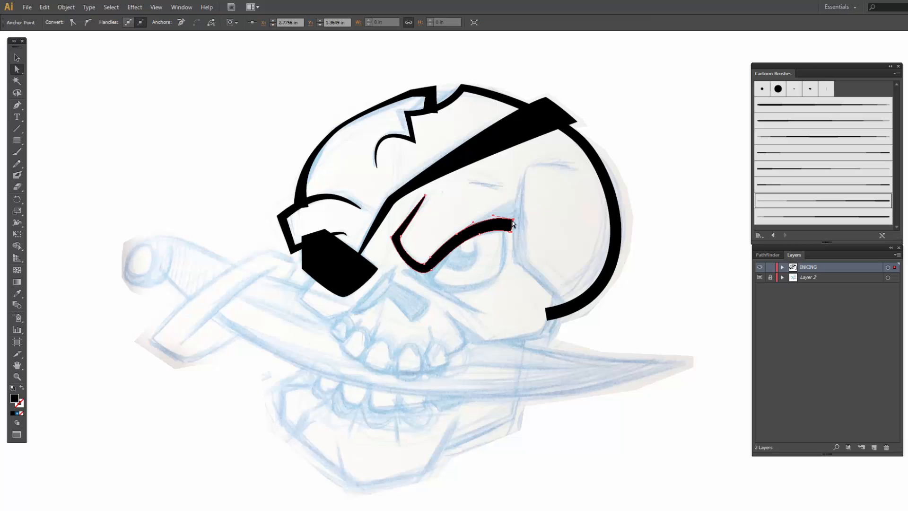
left_click_drag(514, 222, 514, 207)
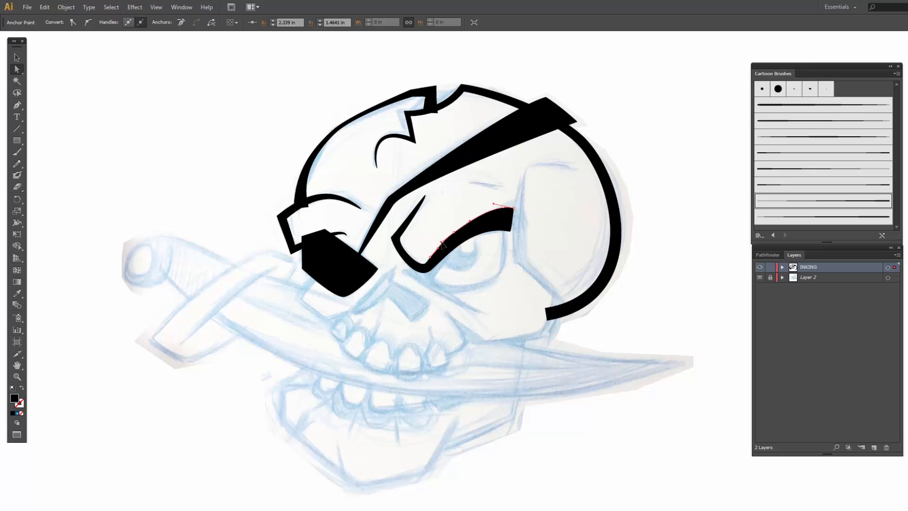
left_click(466, 257)
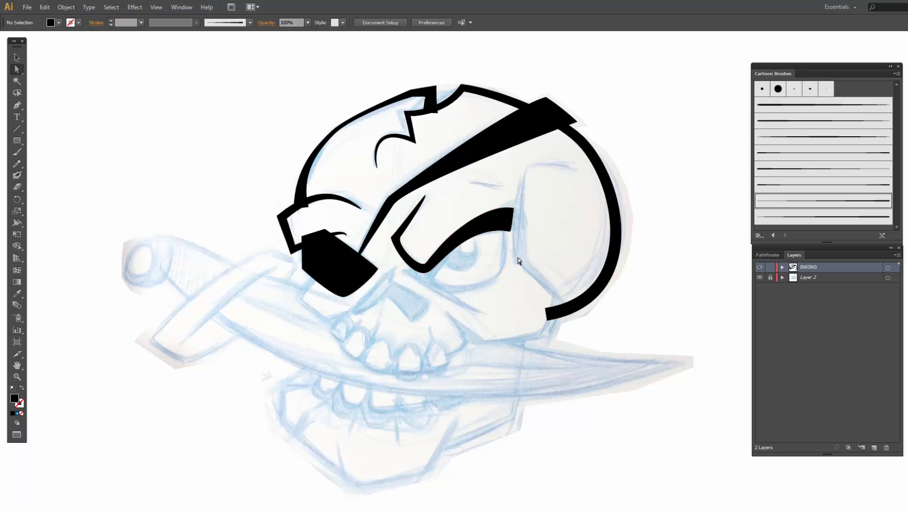
Step: Draw an unfilled, stroked Pen path for the crease under the eye from the inner corner to the cheek and adjust its inner end
key("p")
left_click_drag(418, 271, 403, 273)
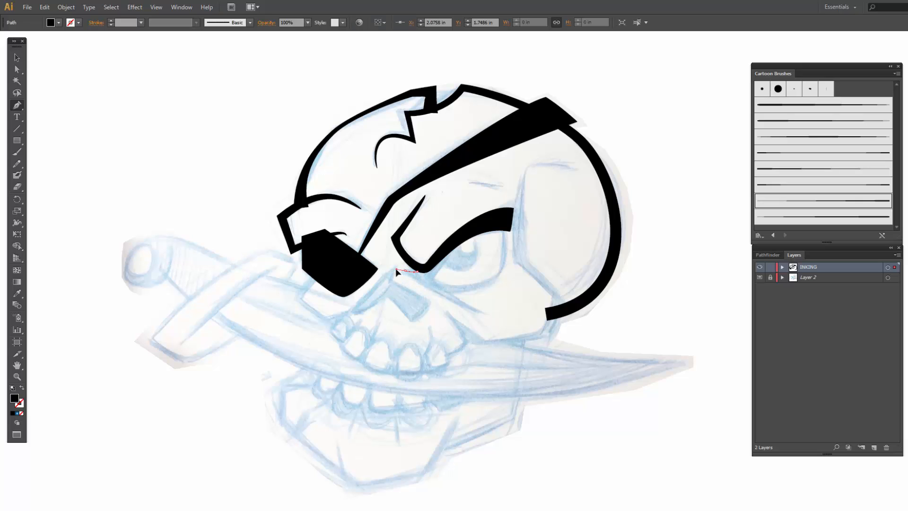
left_click_drag(481, 311, 499, 315)
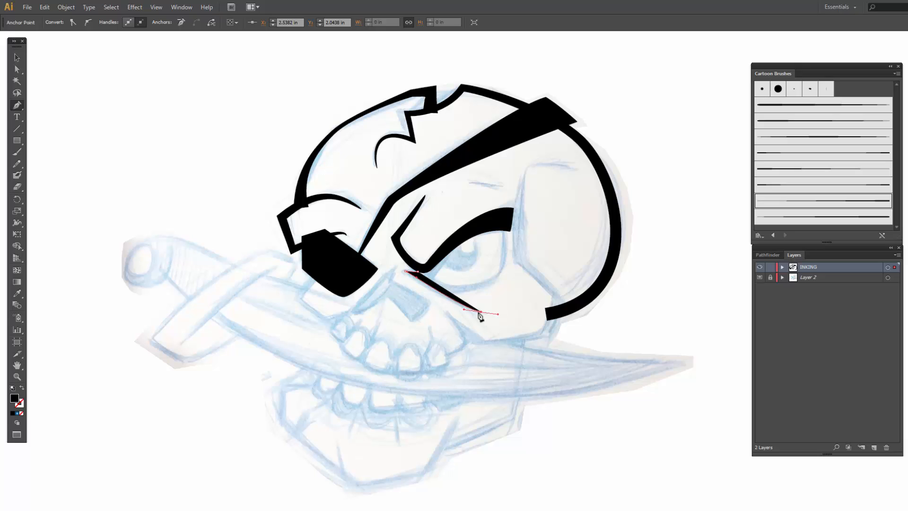
left_click(22, 388)
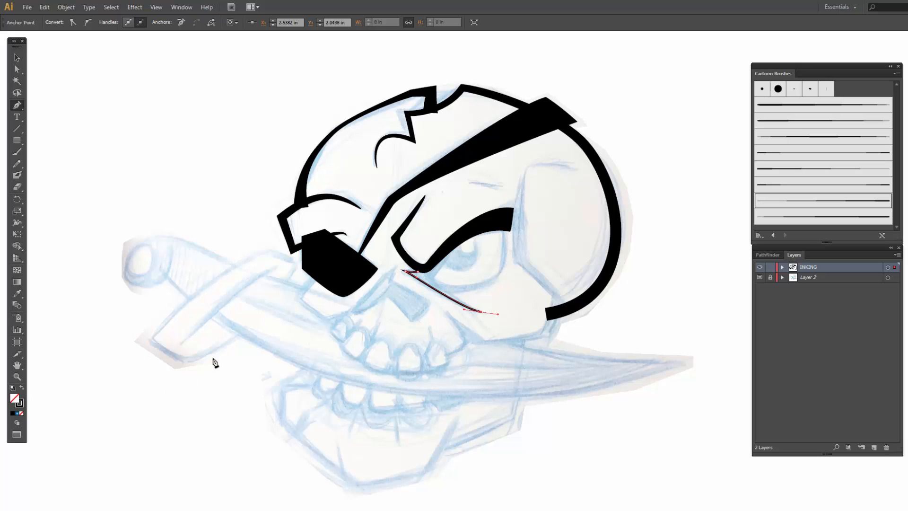
key("a")
left_click_drag(419, 272, 427, 270)
Step: Apply Art Brush 5 with a 2 pt stroke to the under-eye crease and nudge its inner end anchor into the brow
left_click(768, 169)
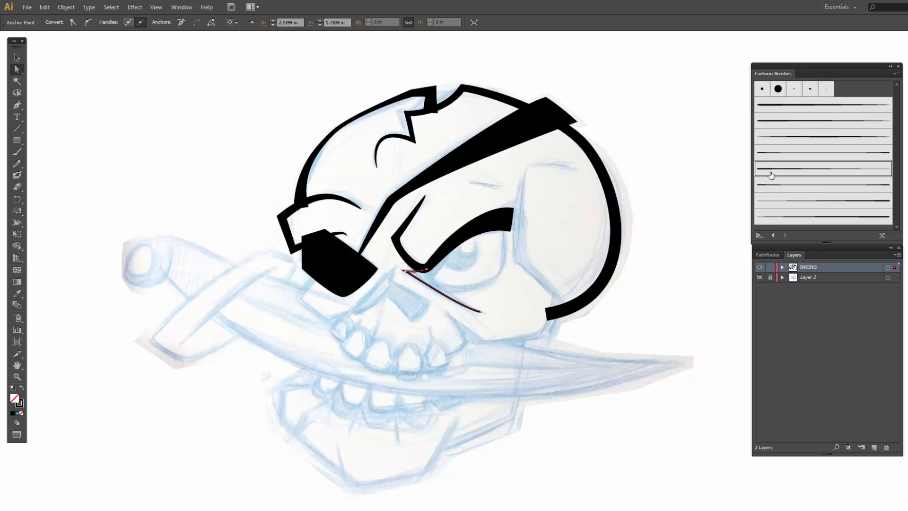
left_click(19, 58)
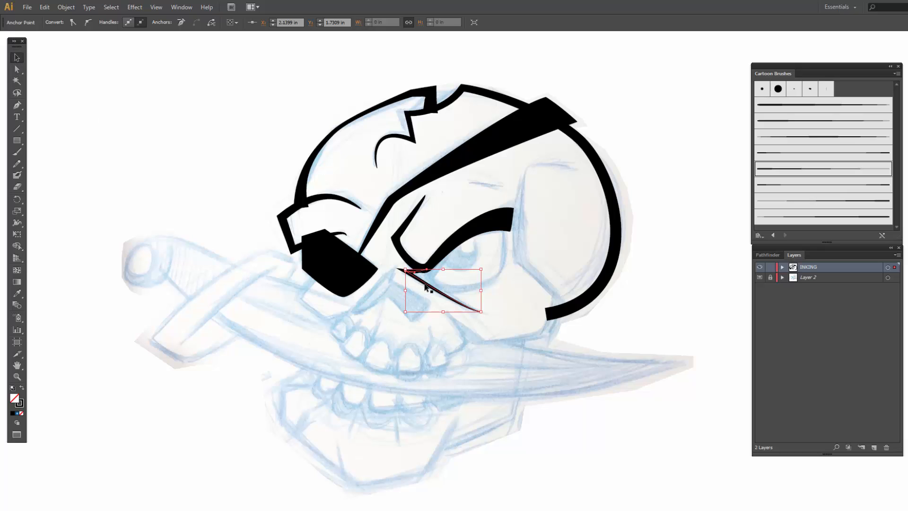
left_click(111, 20)
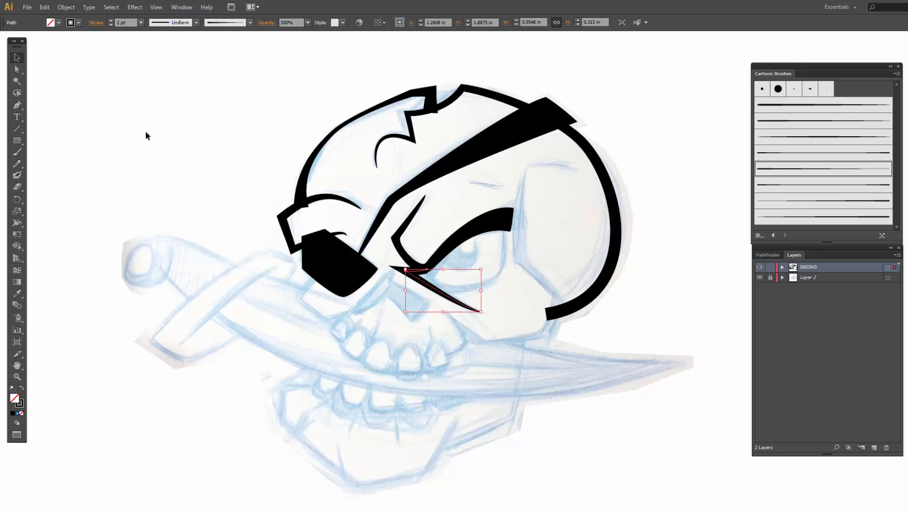
key("a")
left_click(427, 268)
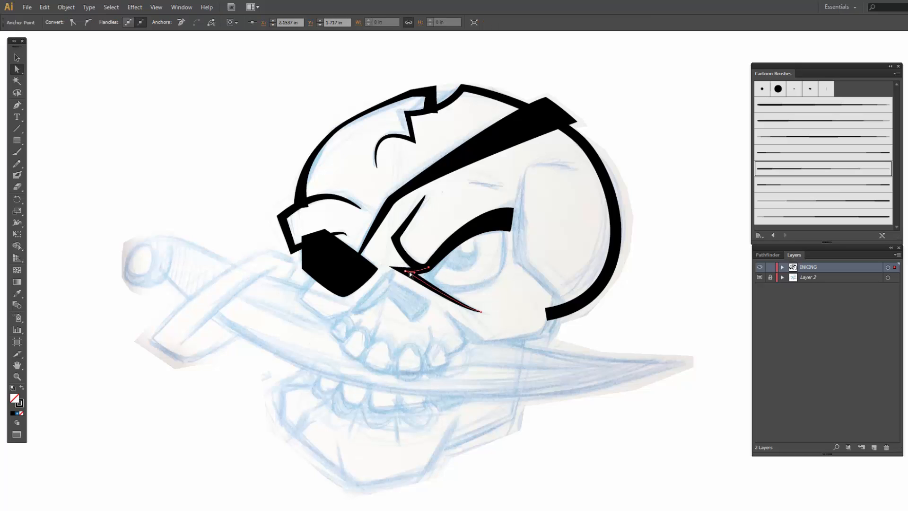
Step: Draw the eye's inner and lower outline with the Pen tool up to the outer lid, and shift its upper and inner corner anchors outward
key("p")
left_click(456, 245)
left_click_drag(434, 275, 452, 282)
left_click_drag(504, 227, 500, 152)
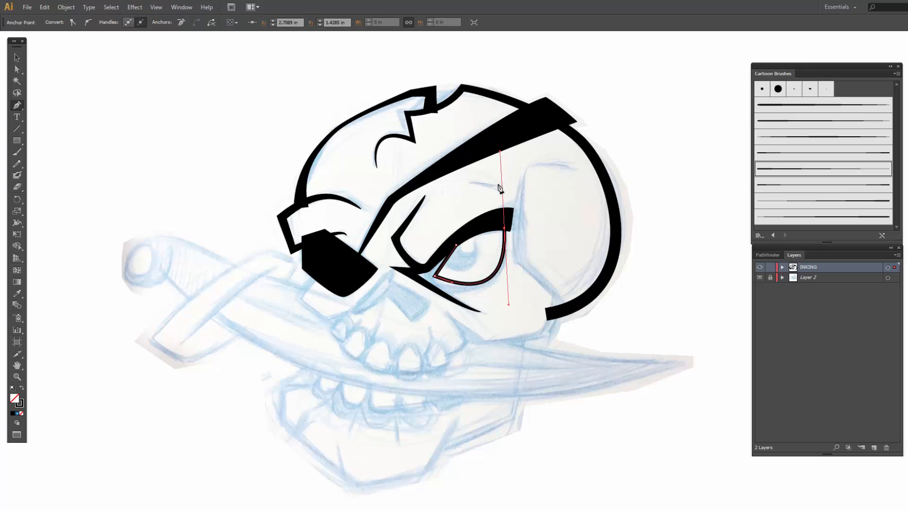
key("a")
left_click_drag(455, 245, 450, 243)
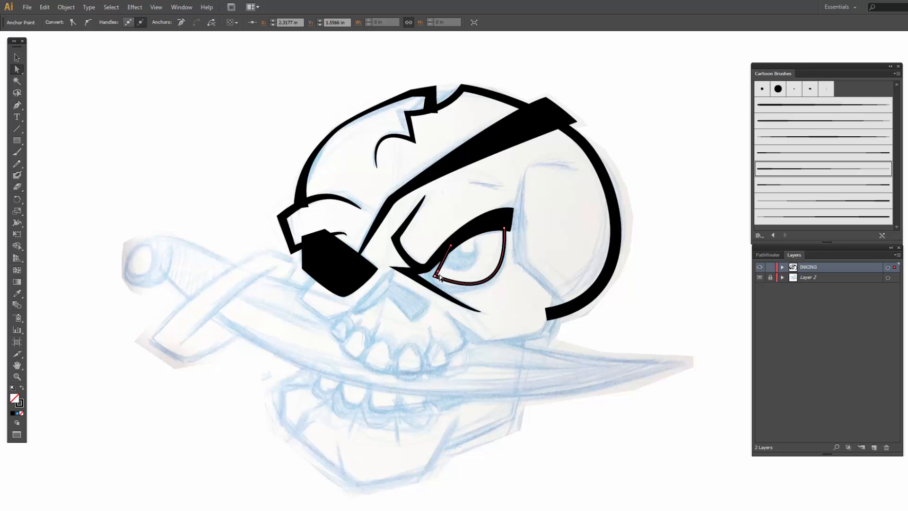
left_click_drag(435, 276, 431, 278)
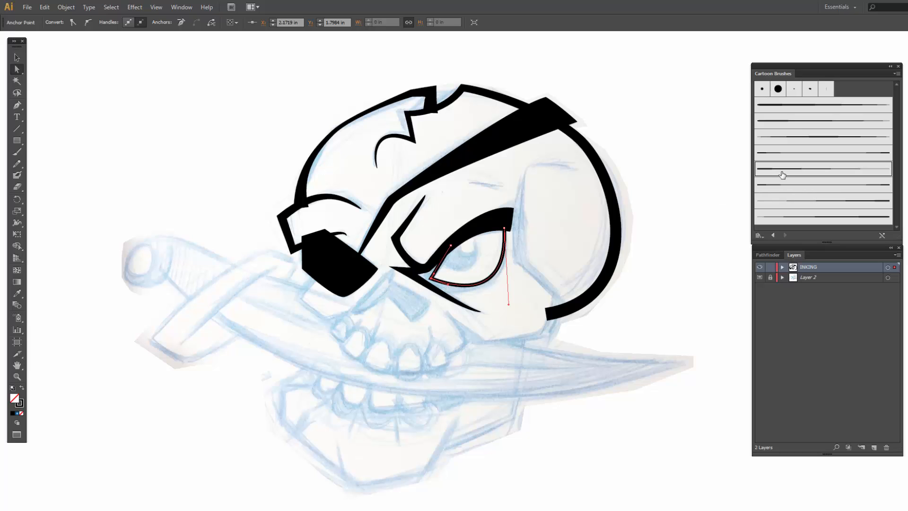
Step: Apply Art Brush 5 to the lower eye outline, set its stroke to 3 pt, and shift the path slightly down toward the nose
left_click(782, 175)
left_click(16, 57)
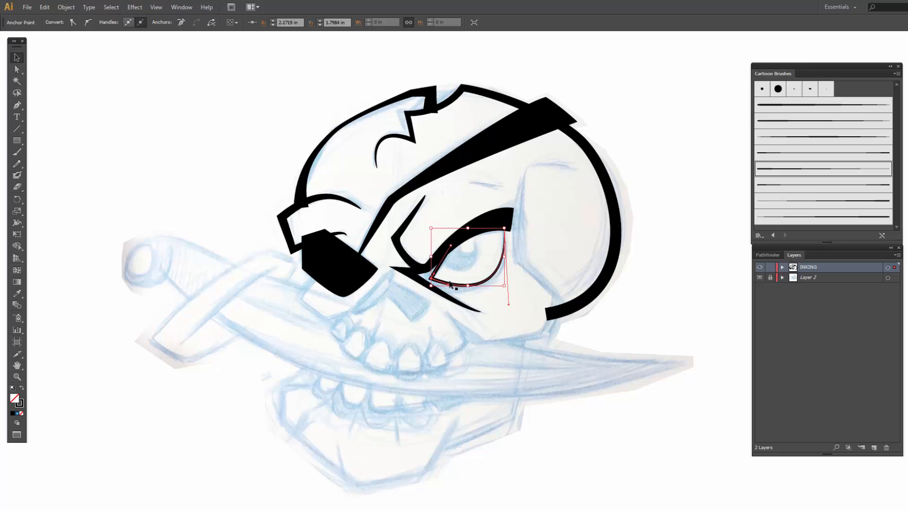
left_click(111, 20)
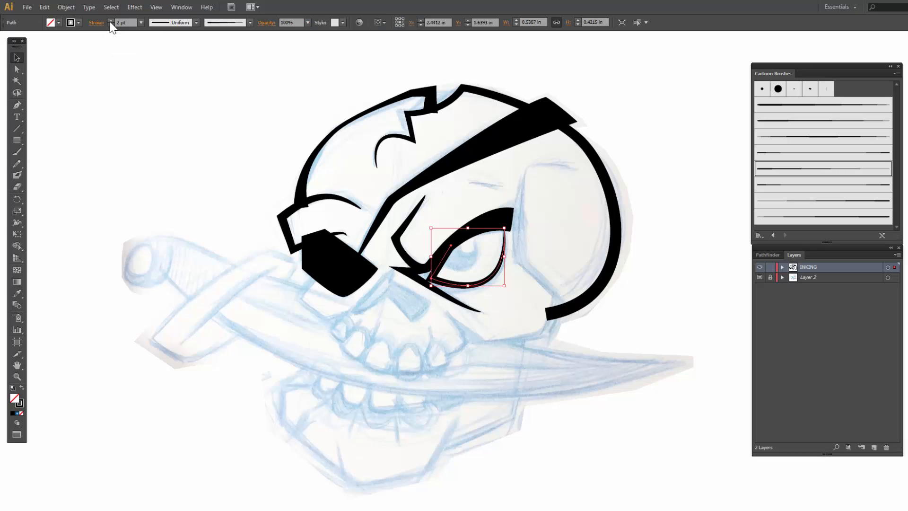
left_click(111, 20)
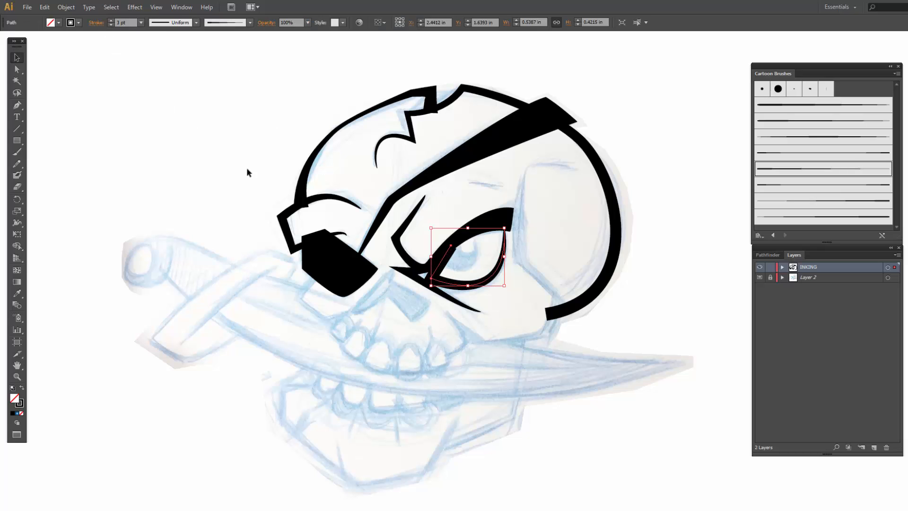
key("a")
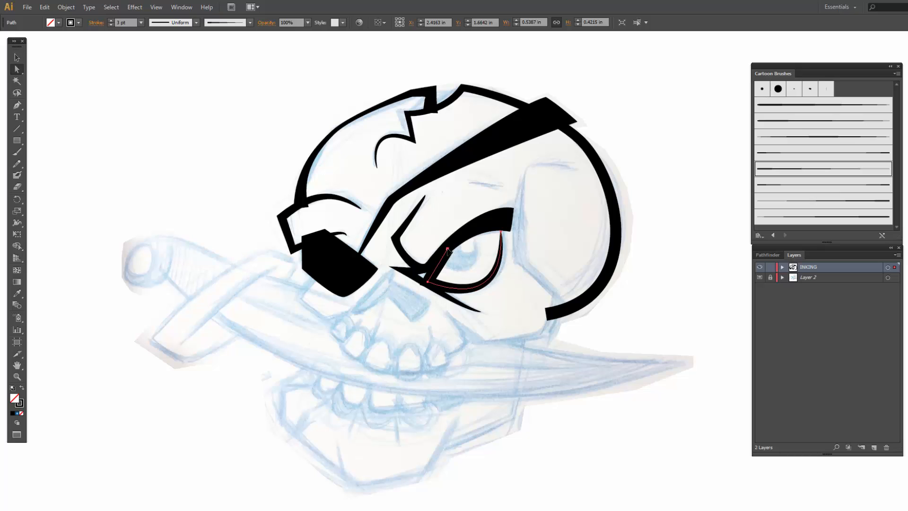
Step: Fine-tune the lower eye outline by shifting its inner corner and outer end anchors slightly up toward the lid
left_click(451, 246)
left_click_drag(451, 246, 447, 247)
left_click(433, 281)
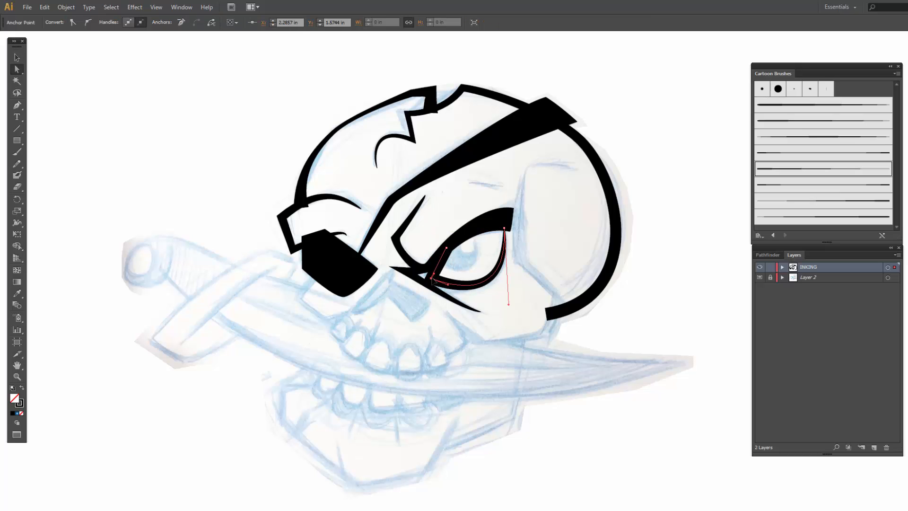
left_click_drag(433, 284, 434, 285)
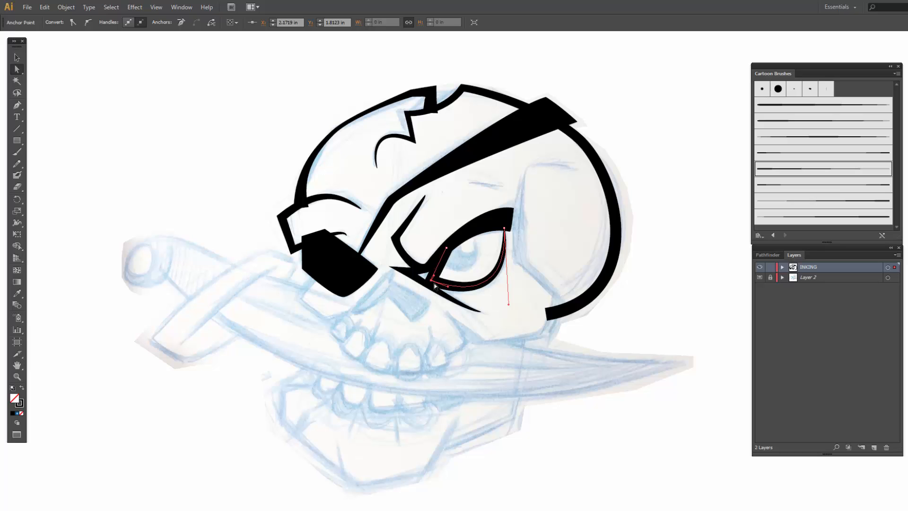
left_click(481, 296)
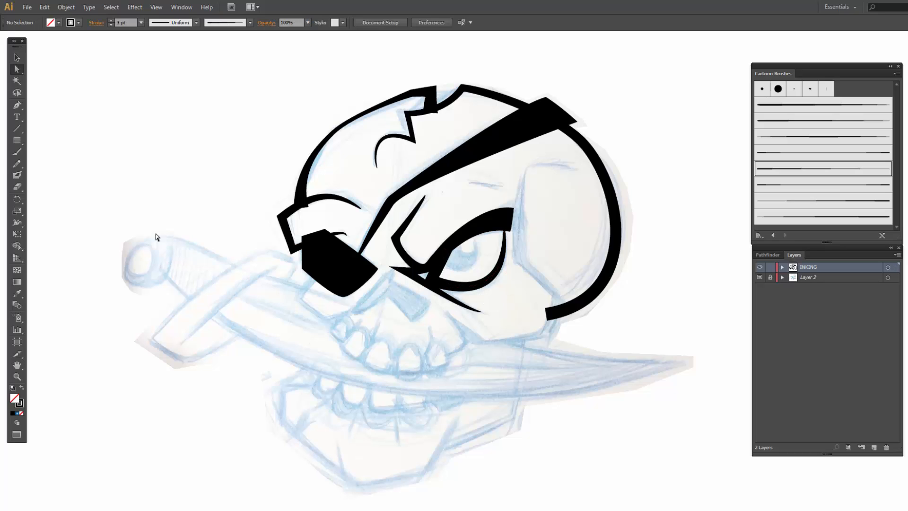
Step: Fill the small gap at the eye's inner corner using the Blob Brush at a much reduced size
left_click(17, 175)
key("bracketleft")
key("bracketleft")
key("bracketleft")
key("bracketleft")
key("bracketleft")
key("bracketleft")
key("bracketleft")
key("bracketleft")
key("bracketleft")
key("bracketleft")
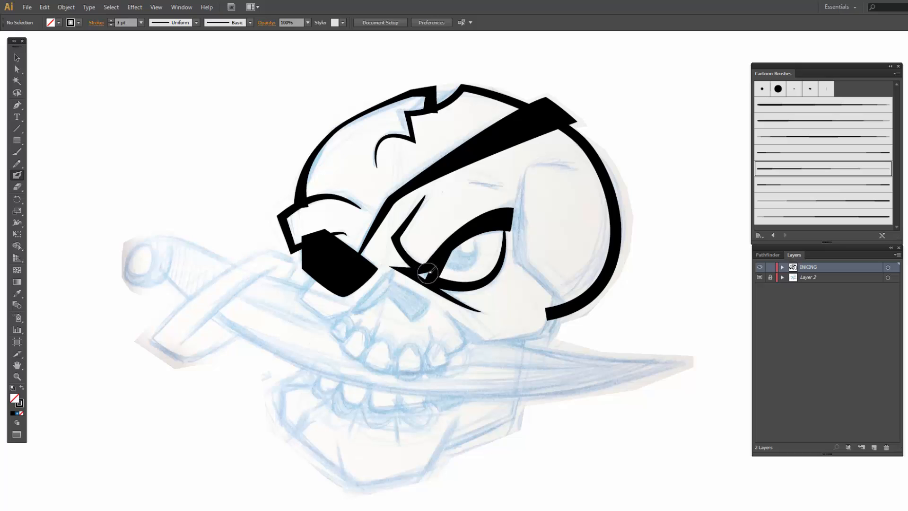
left_click(423, 275)
Step: Nudge the upper and lower anchors at the upper eyelid's outer end slightly outward past the eye outline
key("a")
left_click(510, 231)
left_click(512, 227)
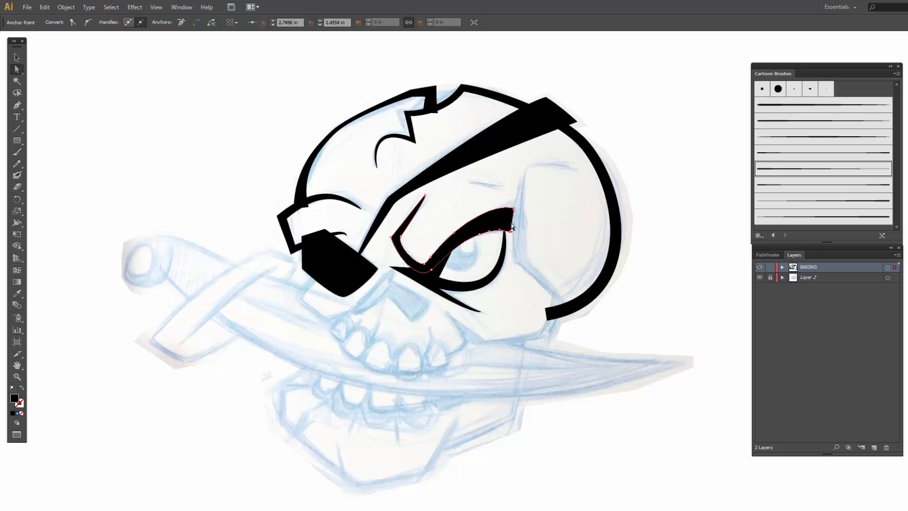
key("Right")
key("Right")
left_click(510, 231)
key("Right")
key("Right")
key("Left")
left_click(512, 248)
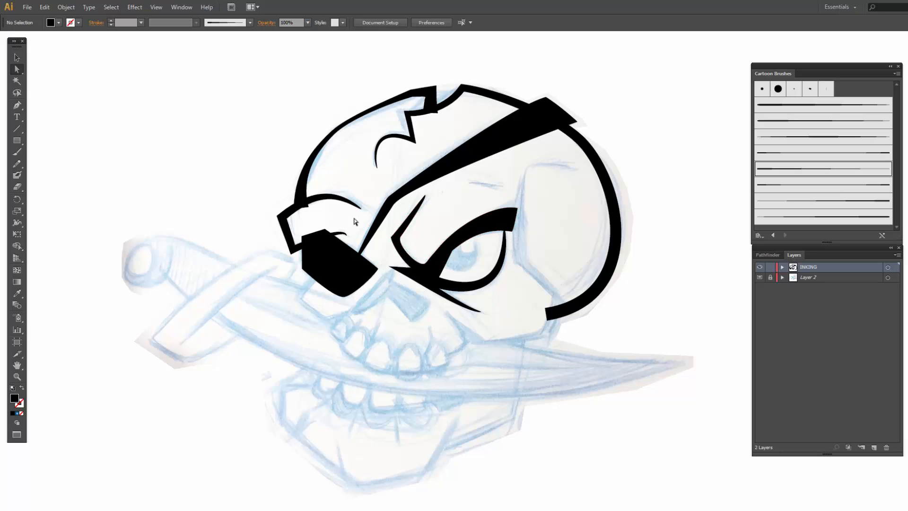
Step: Draw a pupil circle about 0.26 in across inside the eye, give it a black fill without stroke, and nudge it up
left_click(437, 262)
left_click(452, 268)
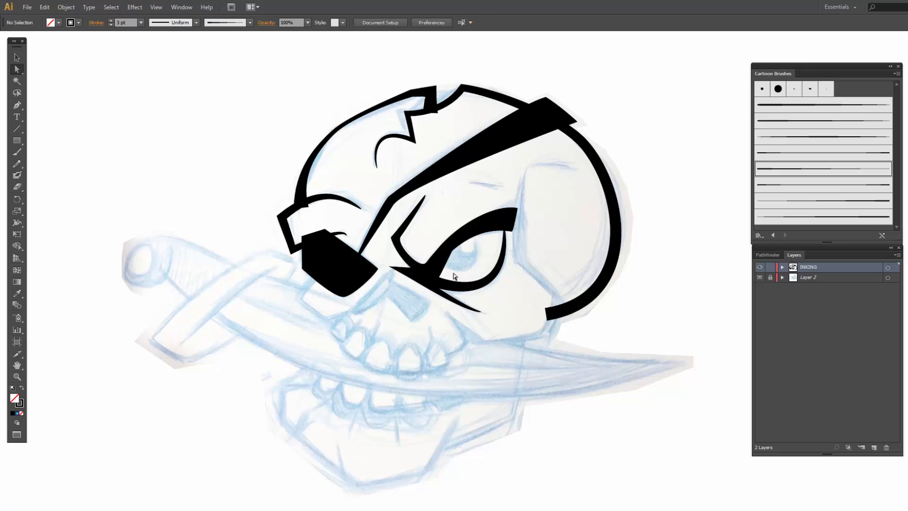
left_click(437, 279)
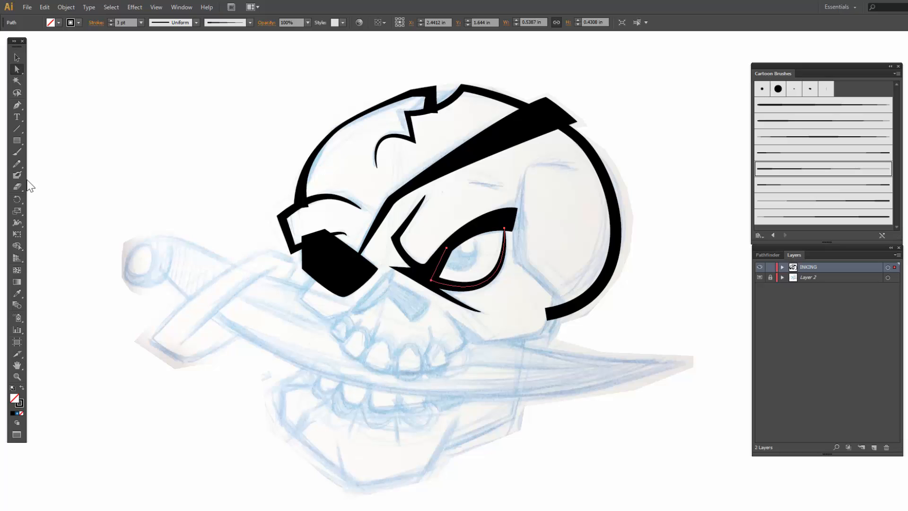
left_click_drag(17, 139, 63, 157)
left_click_drag(458, 255, 456, 239)
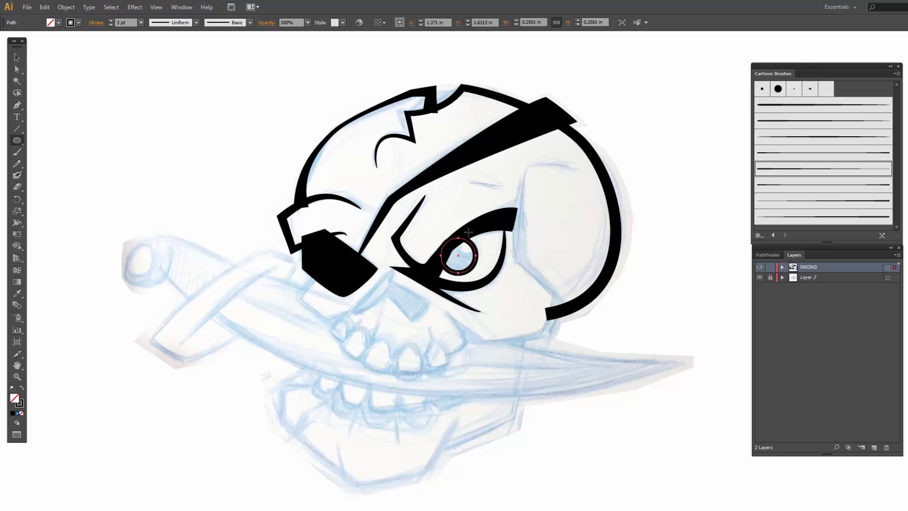
left_click(22, 387)
key("Up")
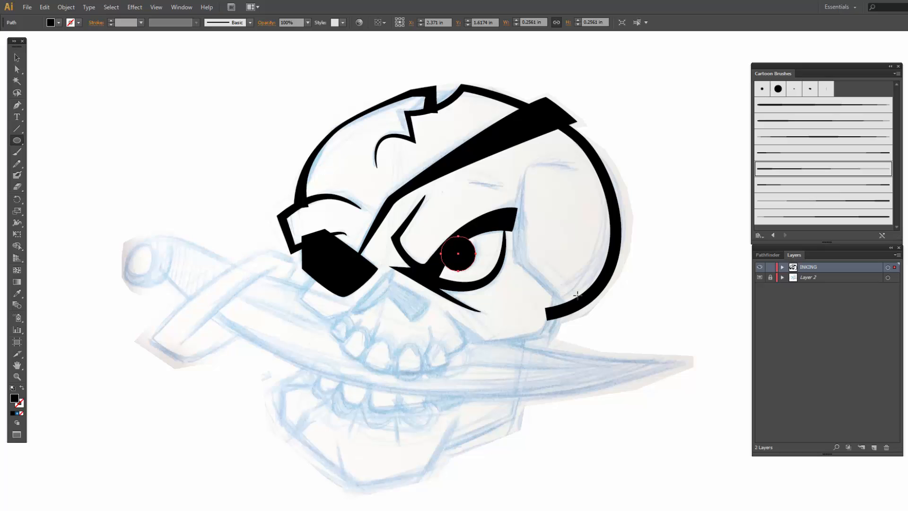
Step: Add a smaller white highlight circle without stroke, scale it to about 0.11 in, and place it in the pupil's upper part
left_click_drag(459, 245, 467, 254)
left_click(58, 22)
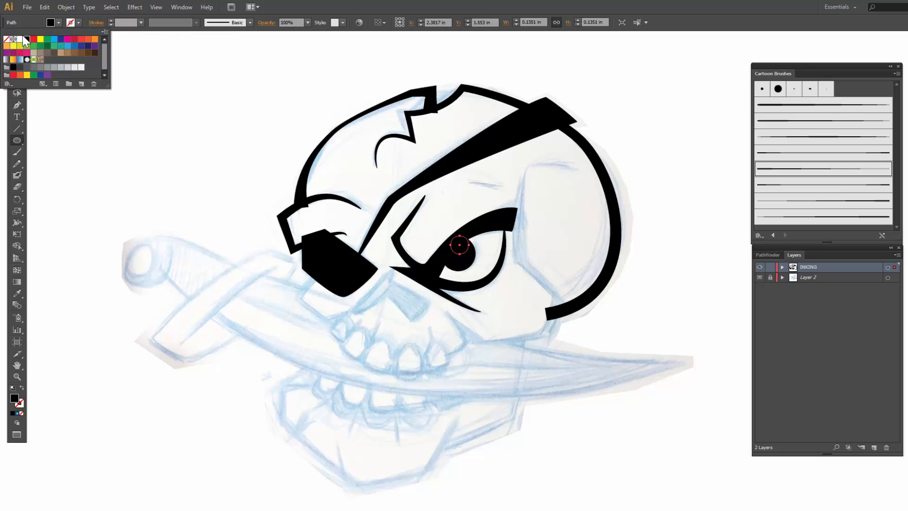
left_click(20, 39)
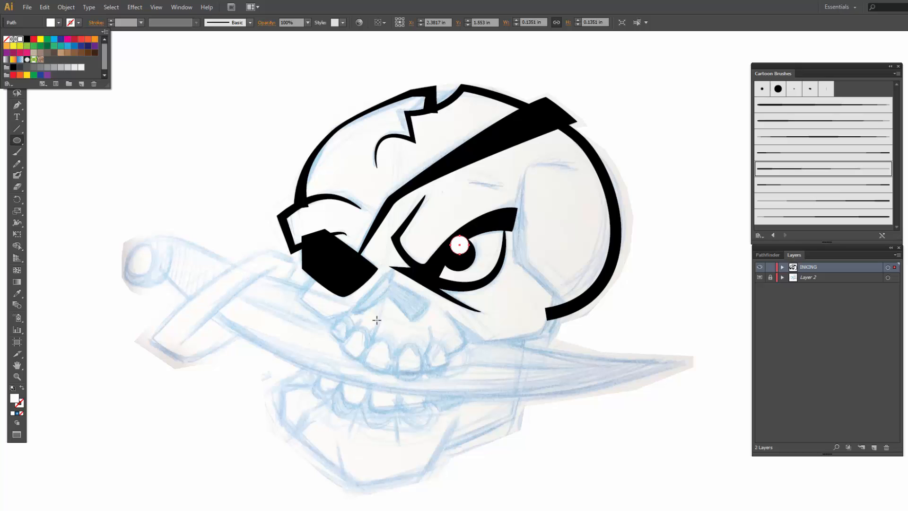
key("v")
mouse_move(469, 259)
left_mouse_down()
mouse_move(474, 264)
mouse_move(465, 251)
left_mouse_up()
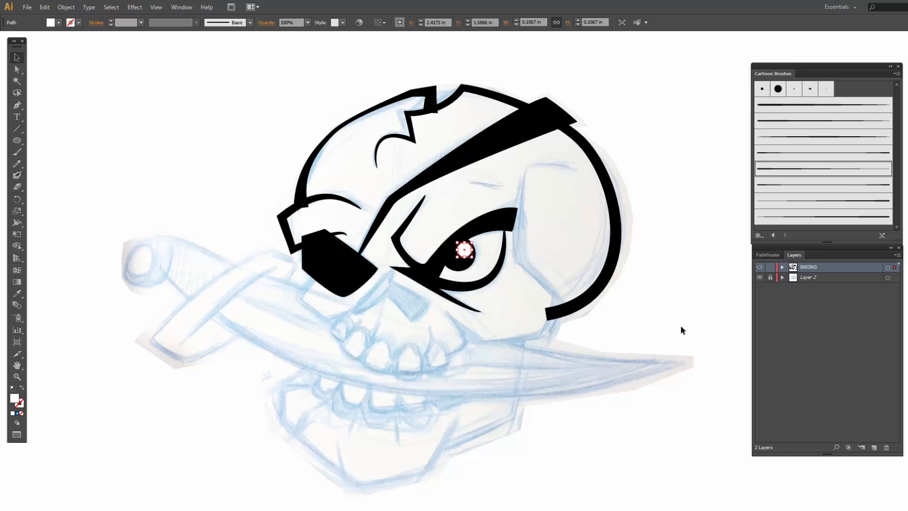
Step: Send the pupil and its white highlight together to the back, behind the eyelid shape
left_click(467, 265, "shift")
right_click(466, 256)
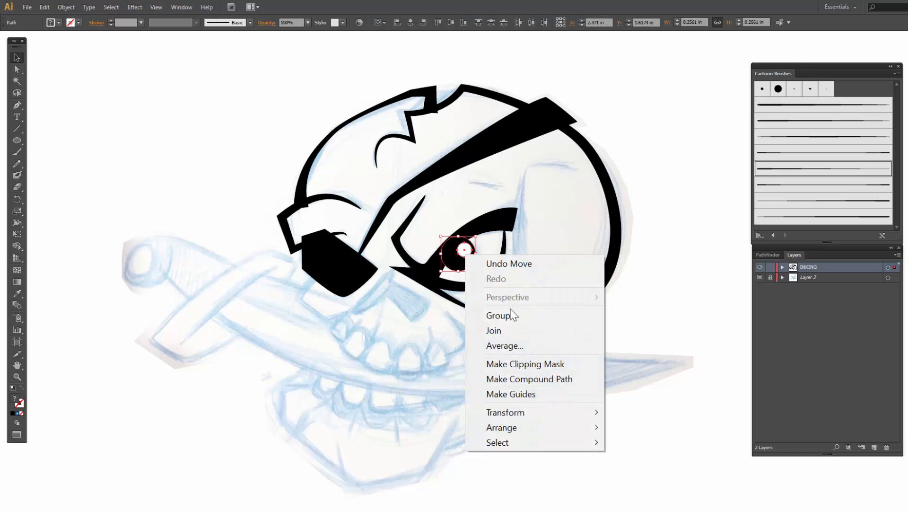
mouse_move(511, 427)
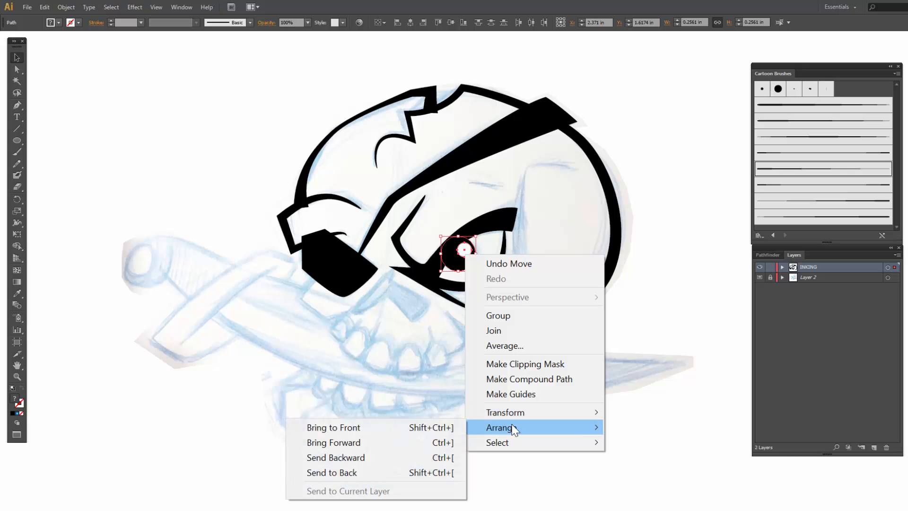
left_click(353, 473)
left_click(487, 230)
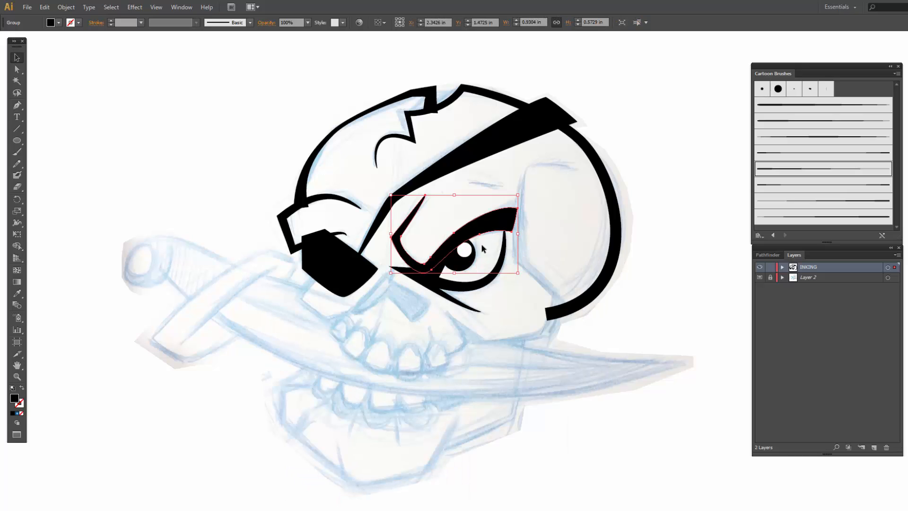
left_click(494, 273)
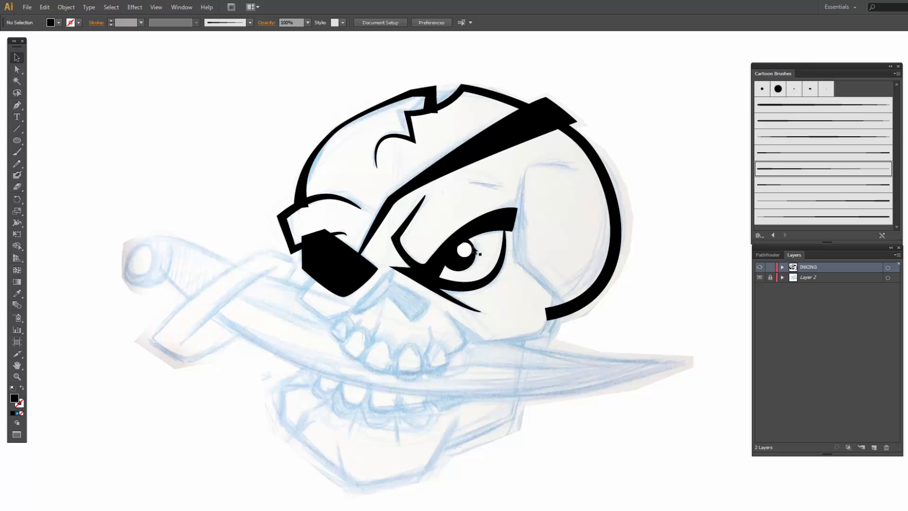
Step: Group the pupil with its highlight, nudge the group up, and scale it proportionally down to about 0.22 in
left_click(469, 264)
left_click(464, 250, "shift")
right_click(465, 252)
left_click(501, 318)
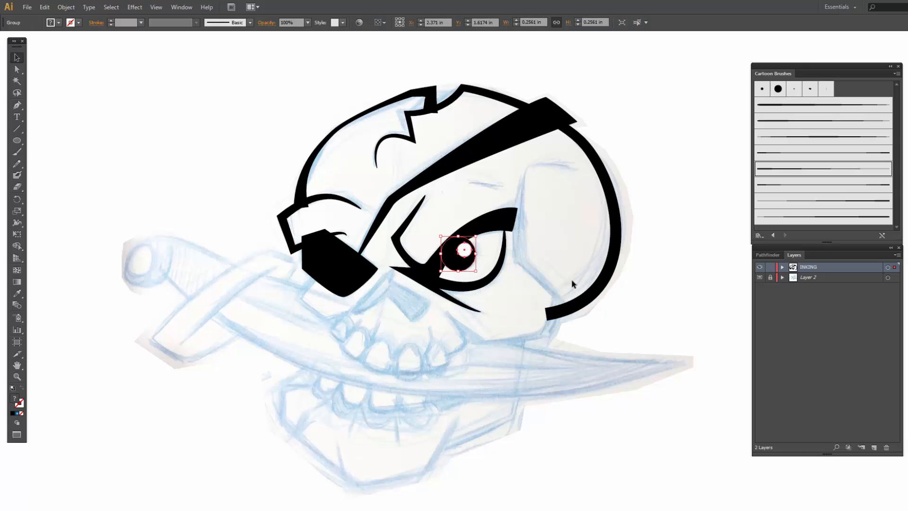
key("Up")
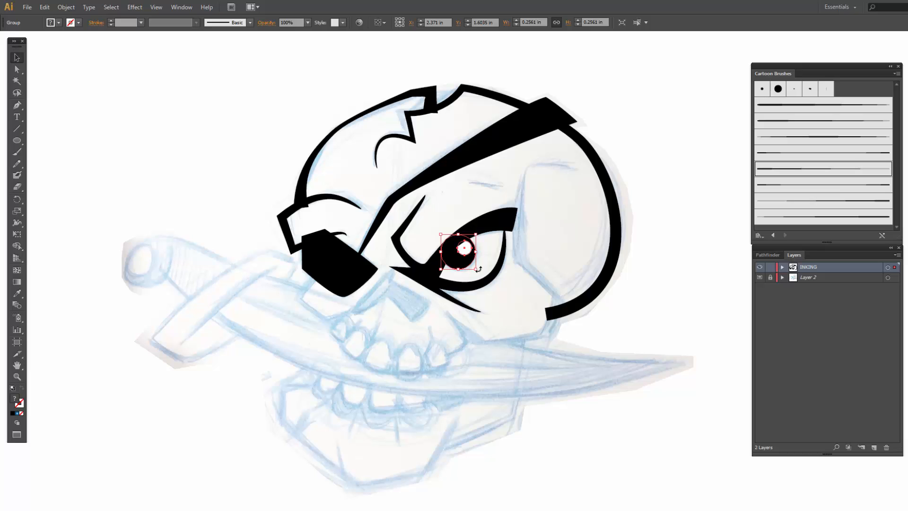
left_click_drag(476, 269, 475, 268)
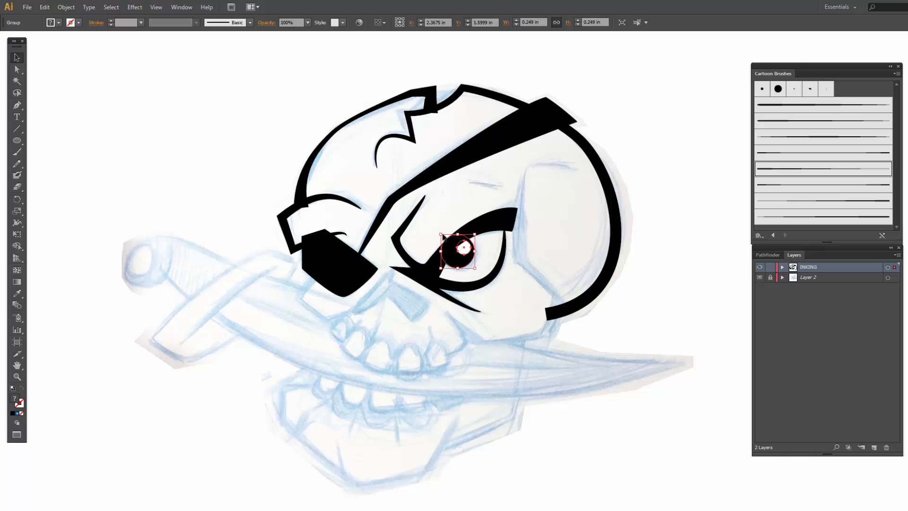
left_click_drag(442, 234, 443, 237)
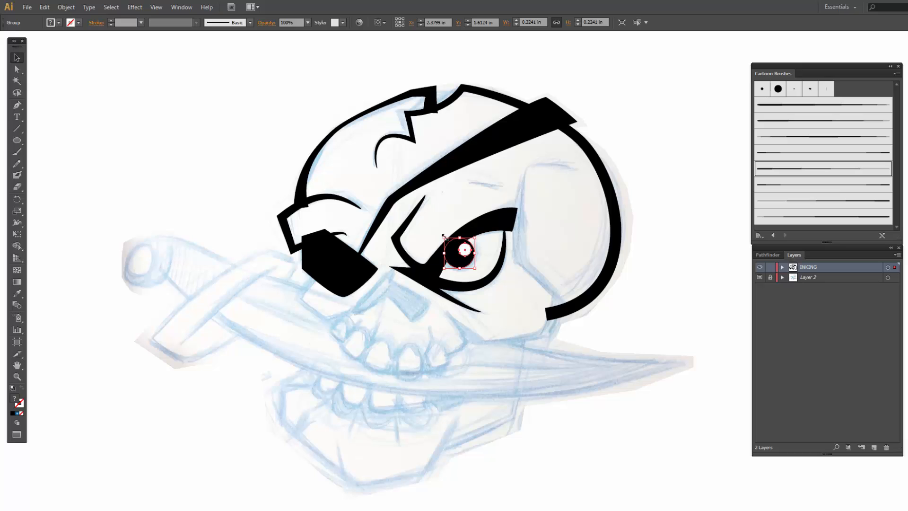
left_click(644, 290)
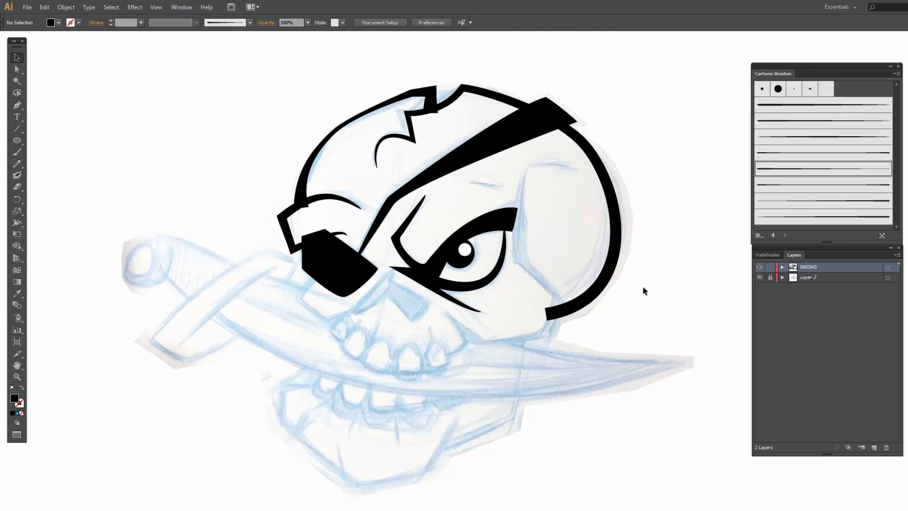
Step: Move the grouped pupil and highlight down and toward the nose inside the eye
left_click(465, 260)
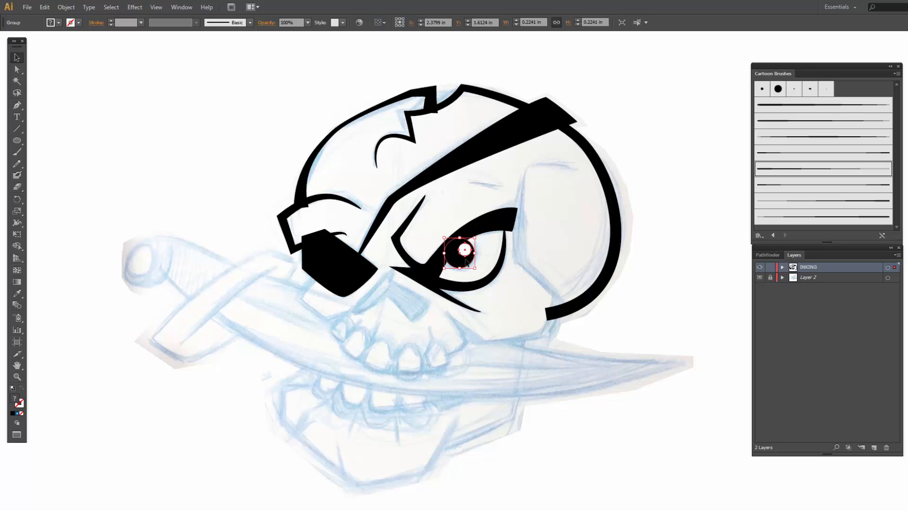
key("Down")
key("Down")
key("Down")
key("Left")
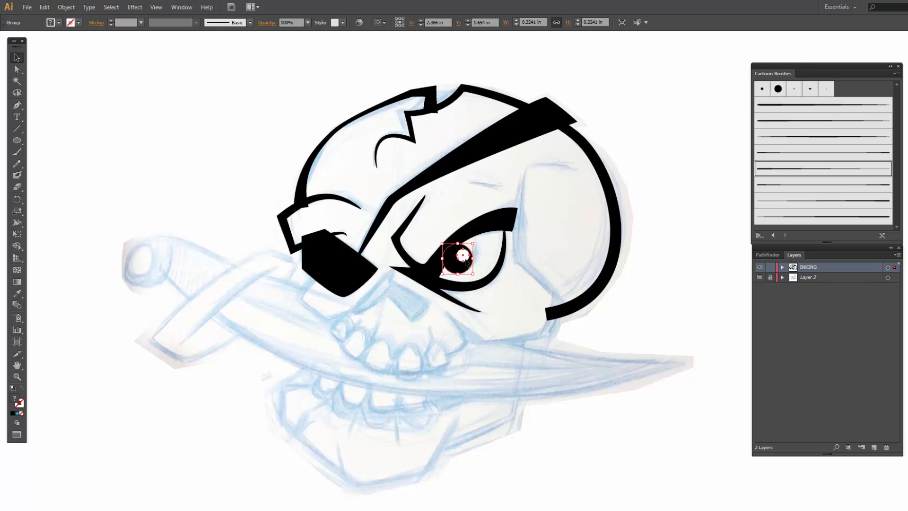
key("Left")
key("Down")
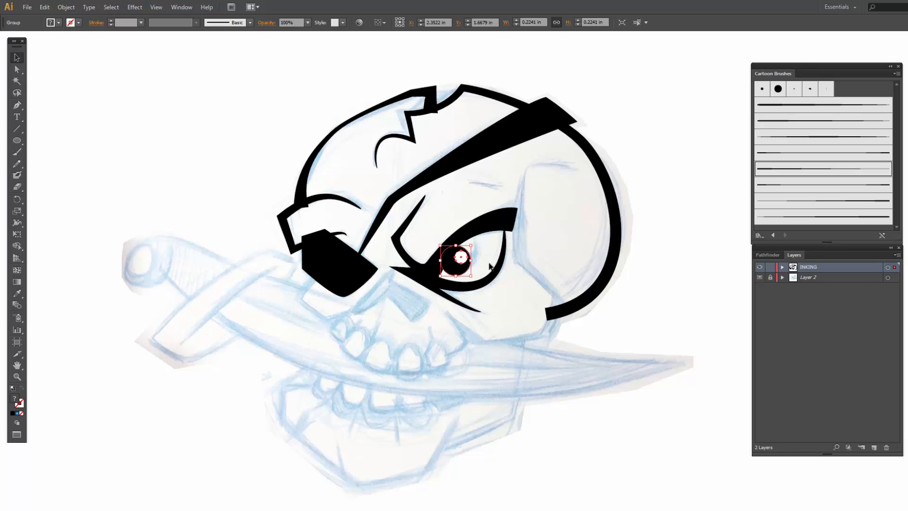
left_click(643, 303)
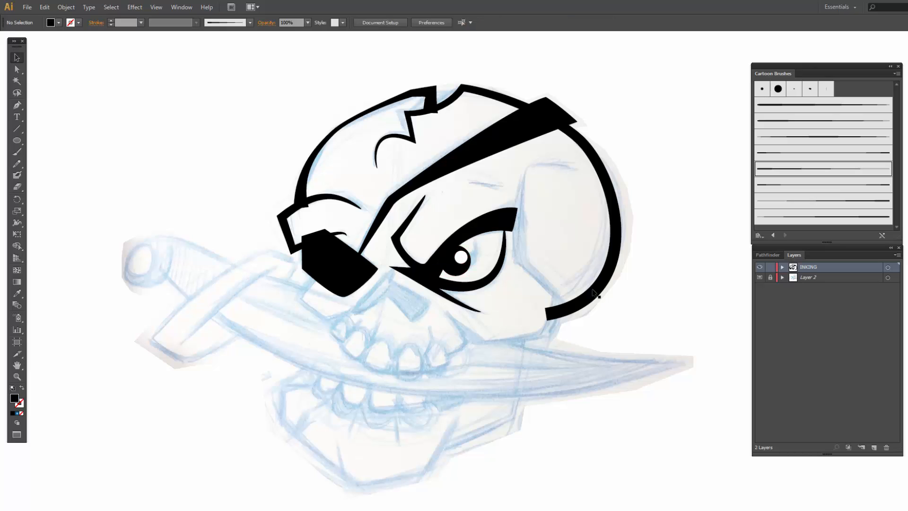
Step: Draw a closed, unfilled and stroked Pen path around the sketched nose cavity with curved nostril lobes
key("p")
key("shift+x")
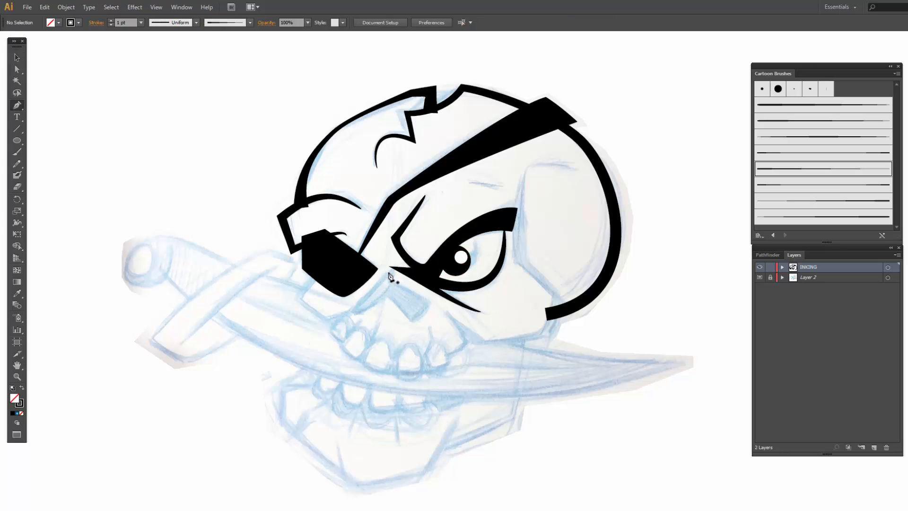
left_click(387, 272)
left_click_drag(358, 311, 369, 311)
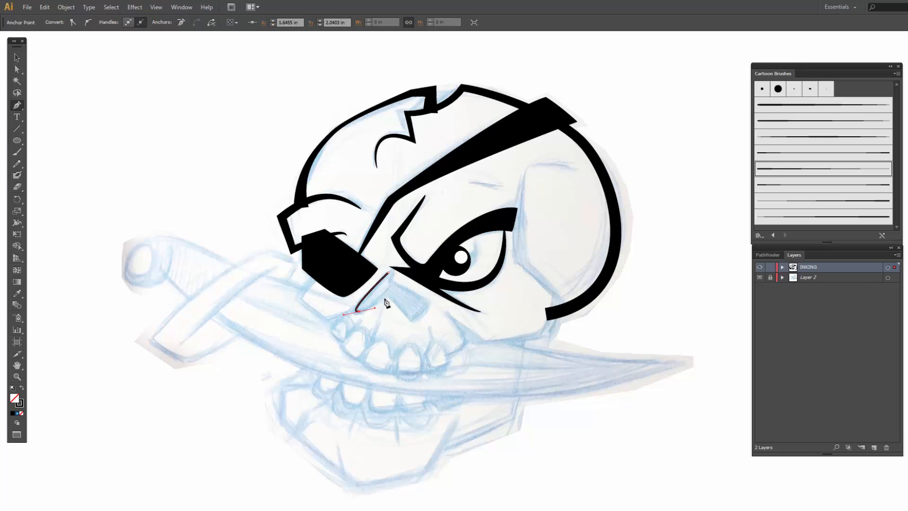
left_click(385, 298)
left_click_drag(406, 315, 406, 287)
left_click(387, 284)
left_click(389, 273)
Step: Reshape the notch between the nostrils by adjusting the middle anchor and the lower curve of the nose path
key("a")
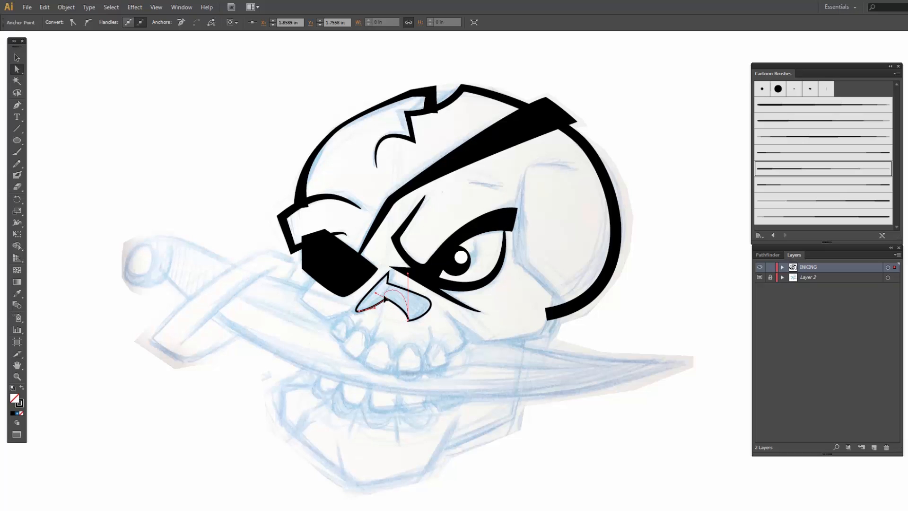
left_click(386, 301)
left_click(480, 320)
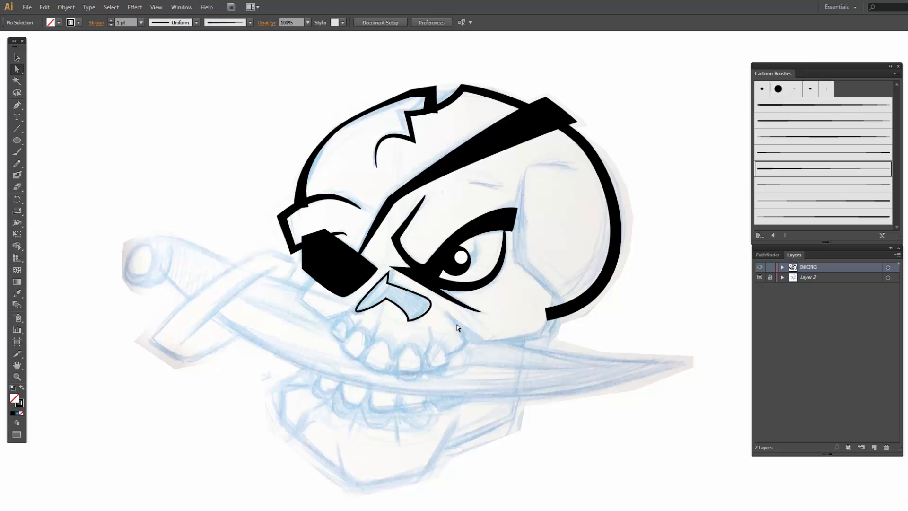
left_click(389, 301)
left_click(400, 312)
left_click(385, 298)
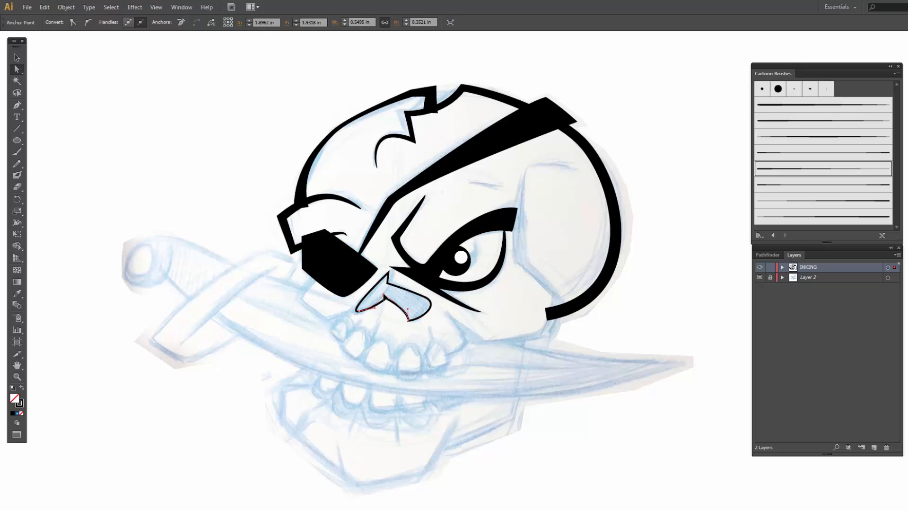
left_click(389, 319)
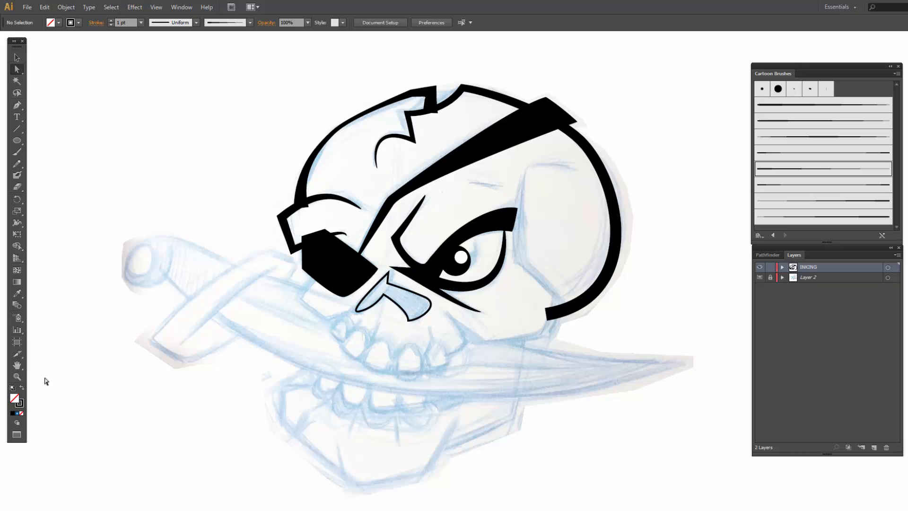
Step: Swap fill and stroke on the nose path so that it is solid black without an outline
key("v")
left_click(367, 308)
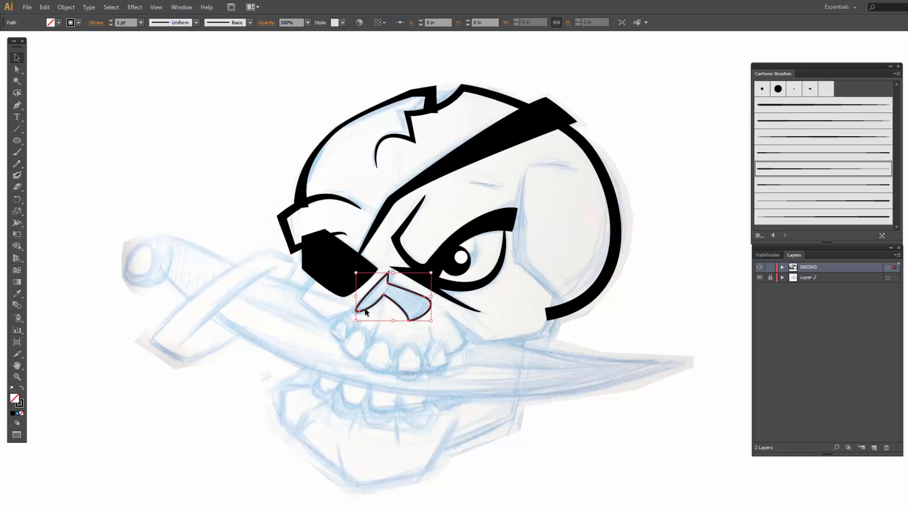
left_click(22, 387)
left_click(174, 391)
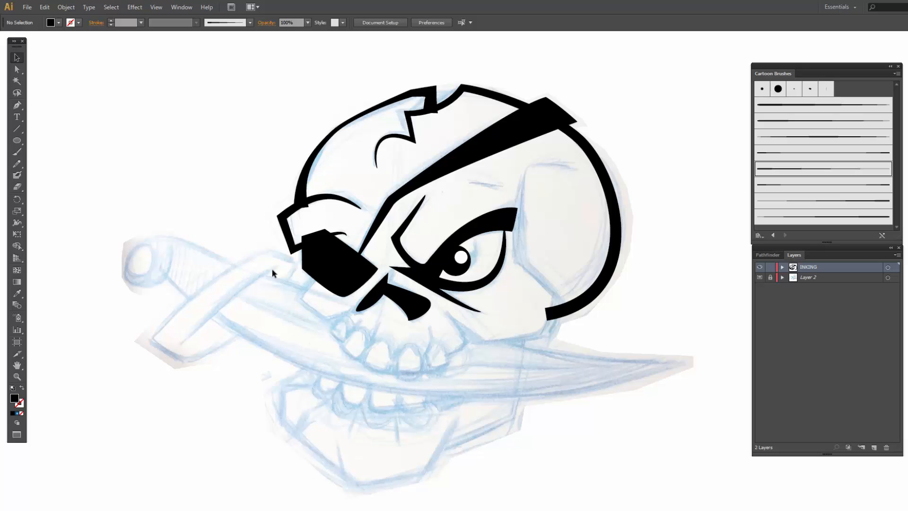
Step: Reshape the upper edge of the black eye patch by moving its outer top corner anchor inward beneath the brow
left_click(305, 266)
key("a")
left_click(302, 236)
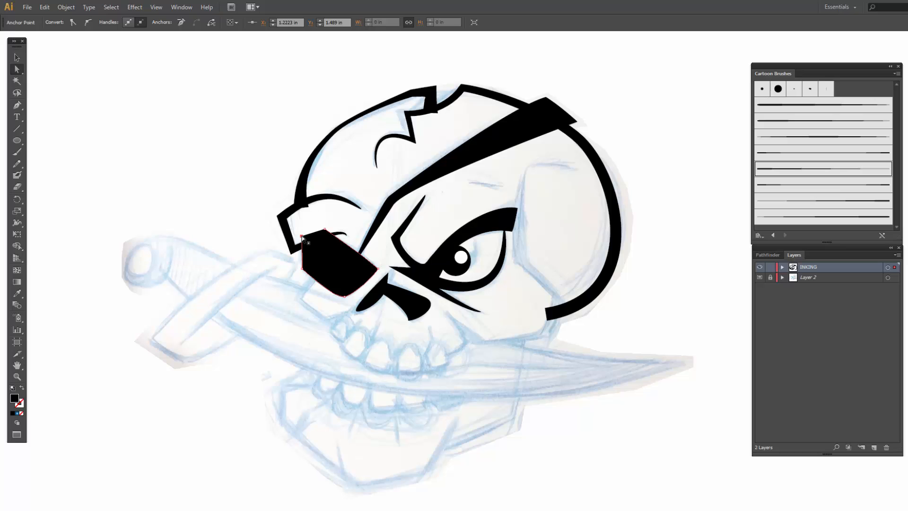
left_click_drag(302, 237, 331, 240)
left_click(325, 222)
Step: Extend the lower tip of the eye patch strap slightly so that it overlaps the edge of the patch
left_click(374, 236)
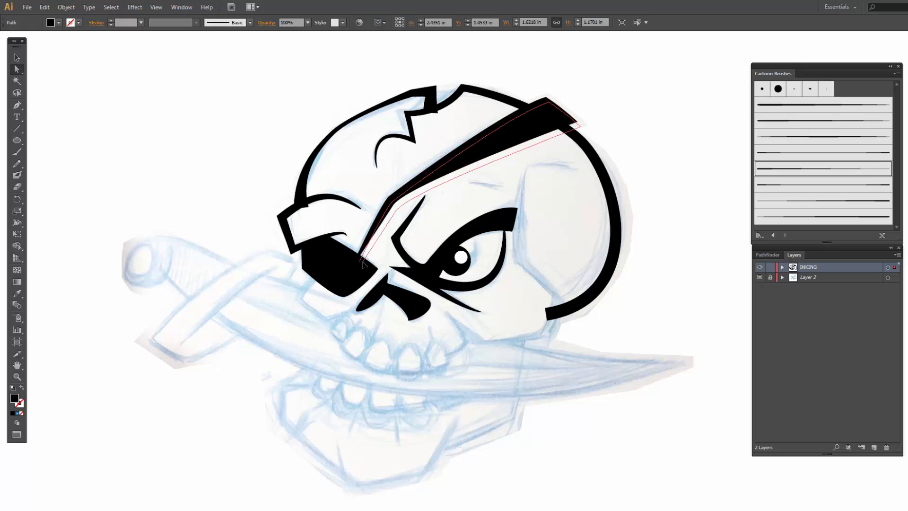
left_click_drag(358, 257, 362, 263)
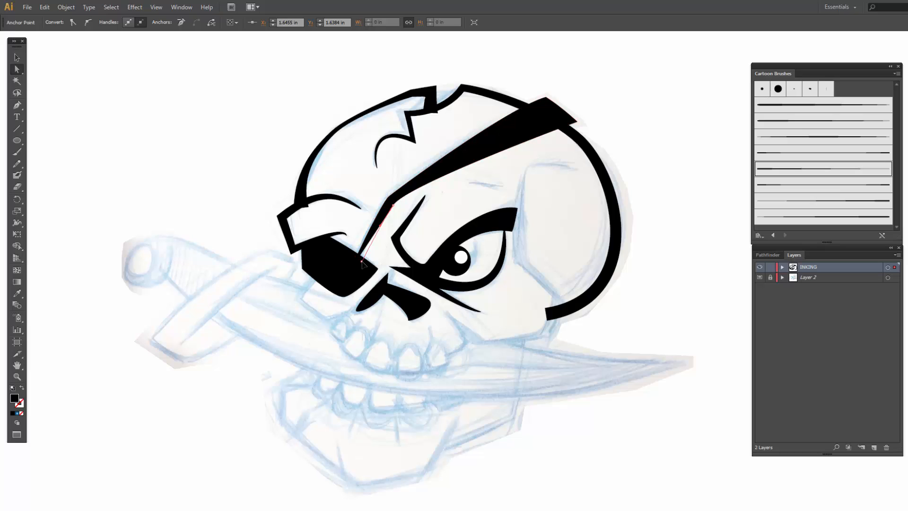
left_click(190, 207)
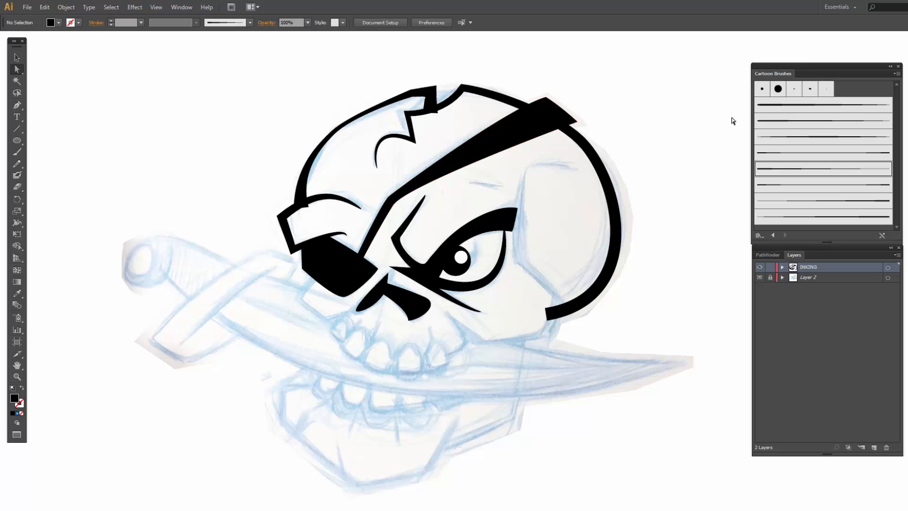
Step: Draw an open Pen path along the sketched cheekbone below the eye patch, with a black stroke and no fill
key("p")
left_click(316, 277)
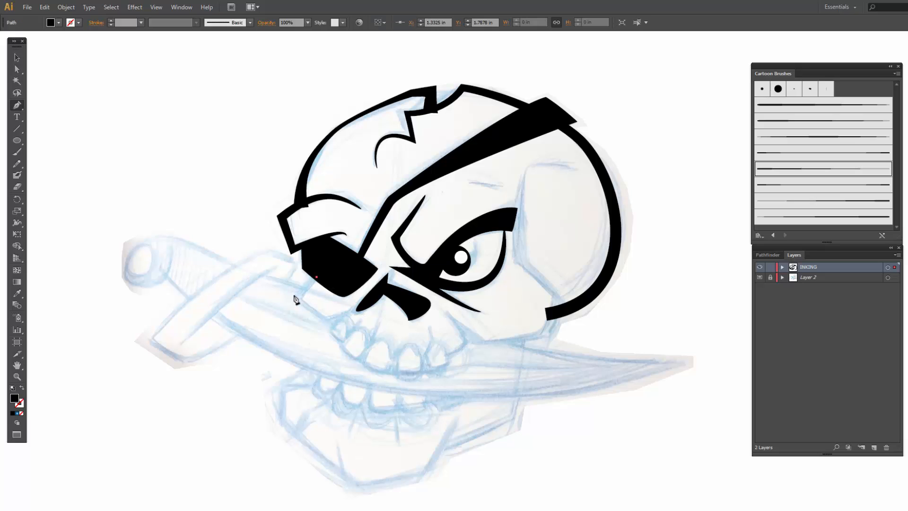
left_click_drag(293, 294, 331, 320)
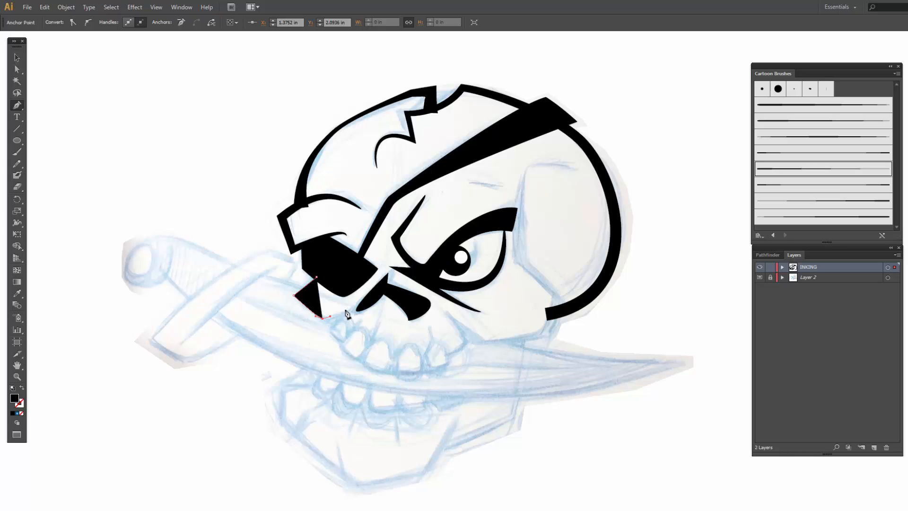
left_click(349, 310)
left_click(21, 387)
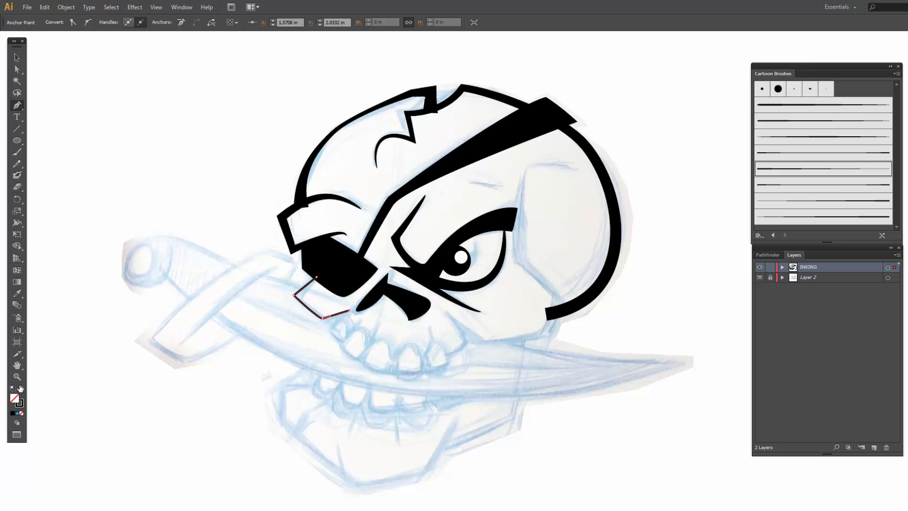
Step: Apply Art Brush 5 to the cheekbone path below the eye patch and set its stroke to 2 pt
left_click(790, 176)
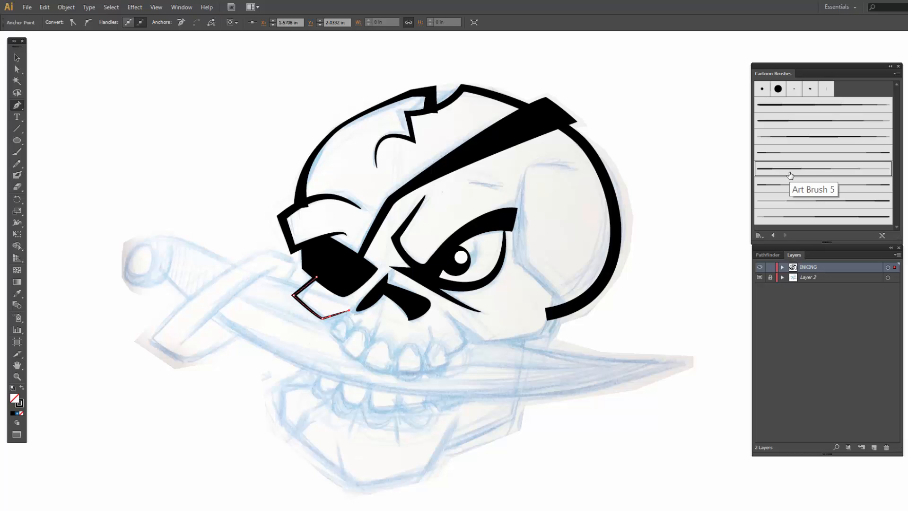
left_click(16, 58)
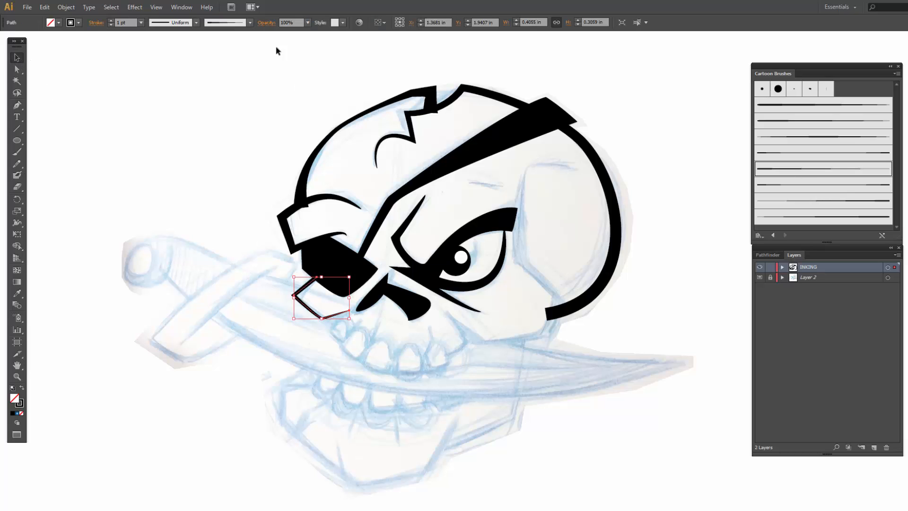
left_click(113, 21)
left_click(113, 21)
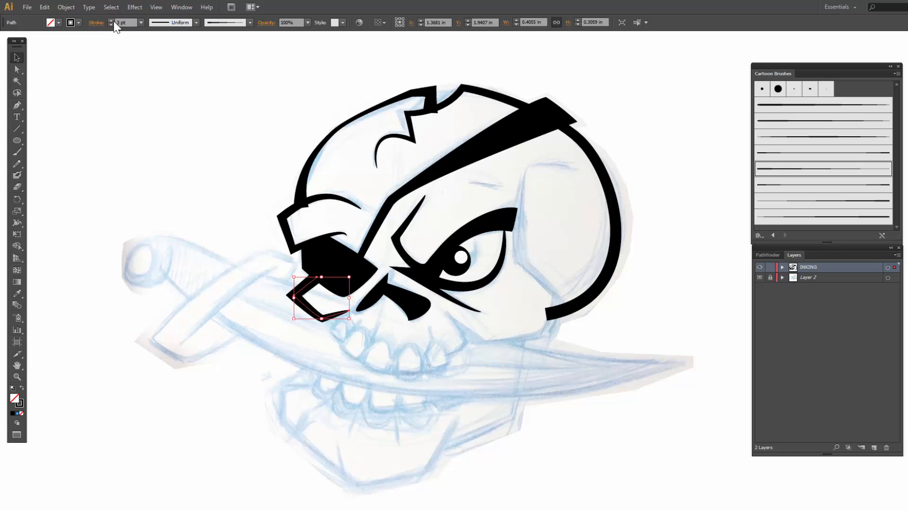
left_click(111, 25)
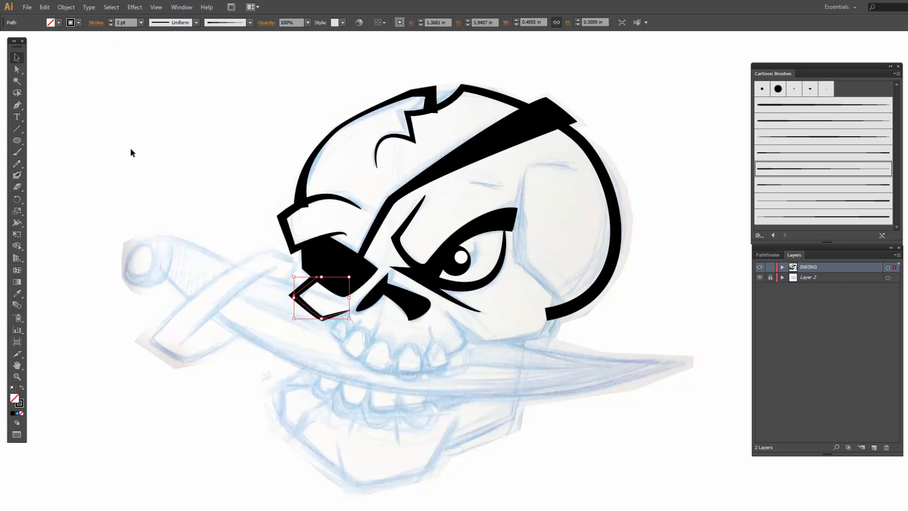
left_click(111, 20)
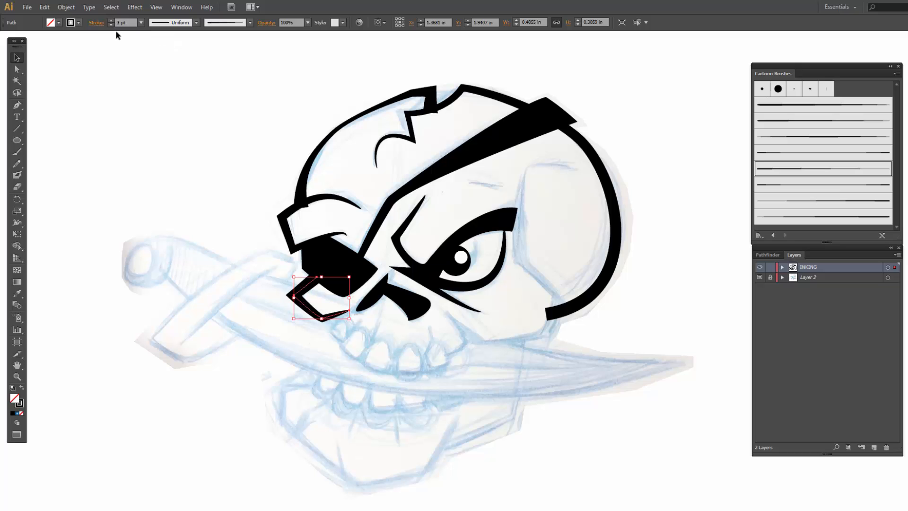
left_click(111, 25)
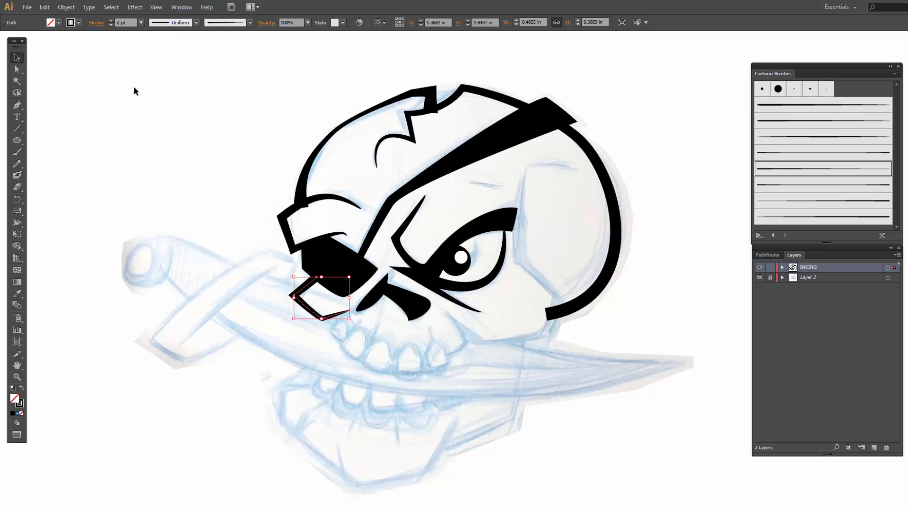
left_click(118, 123)
Step: Draw an open Pen path around the other cheekbone, from below the nose along the jaw corner and back up beside the open eye
left_click(17, 105)
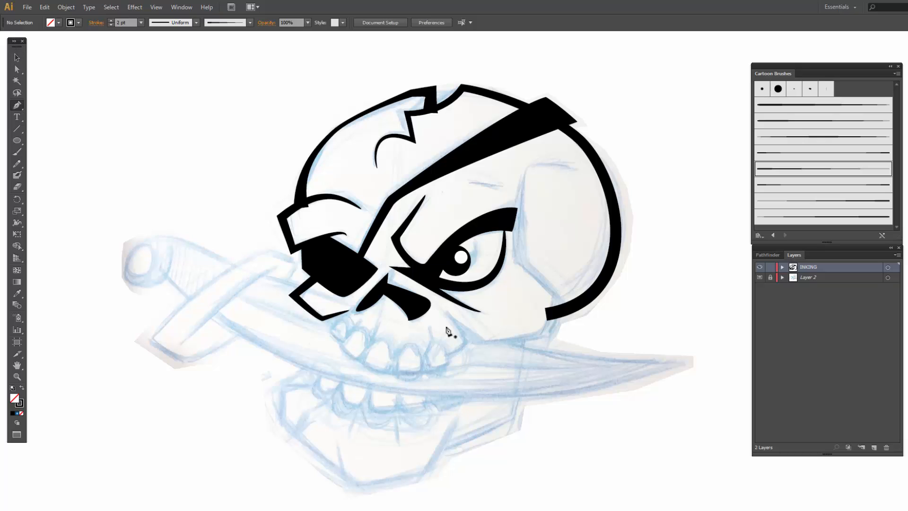
left_click(442, 318)
left_click(471, 344)
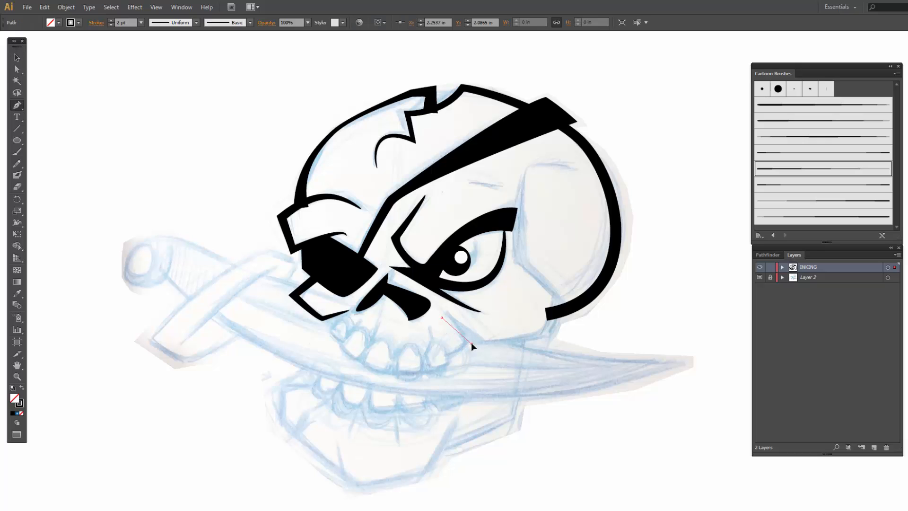
left_click(543, 335)
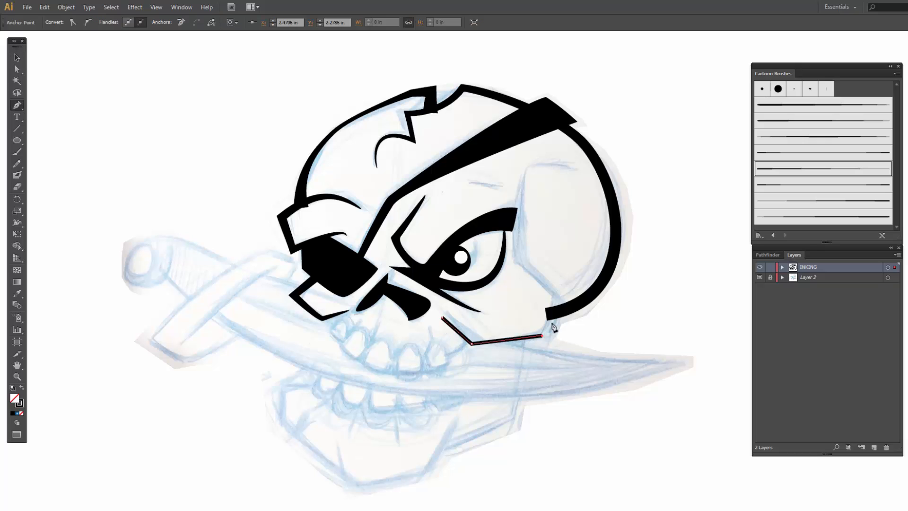
left_click(556, 294)
left_click_drag(513, 266, 500, 263)
Step: Apply the third cartoon art brush, tapered at both ends, to the large cheekbone path and set its stroke to 3 pt
left_click(796, 143)
left_click(16, 58)
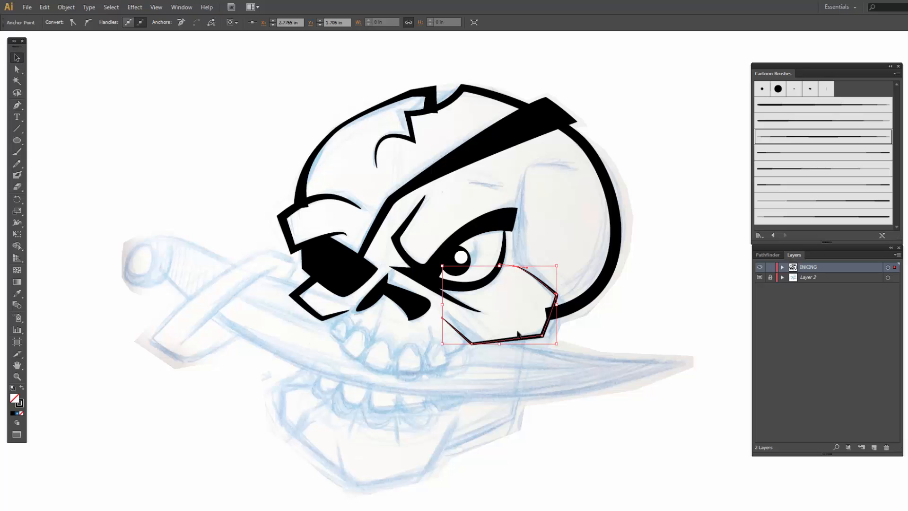
left_click(111, 21)
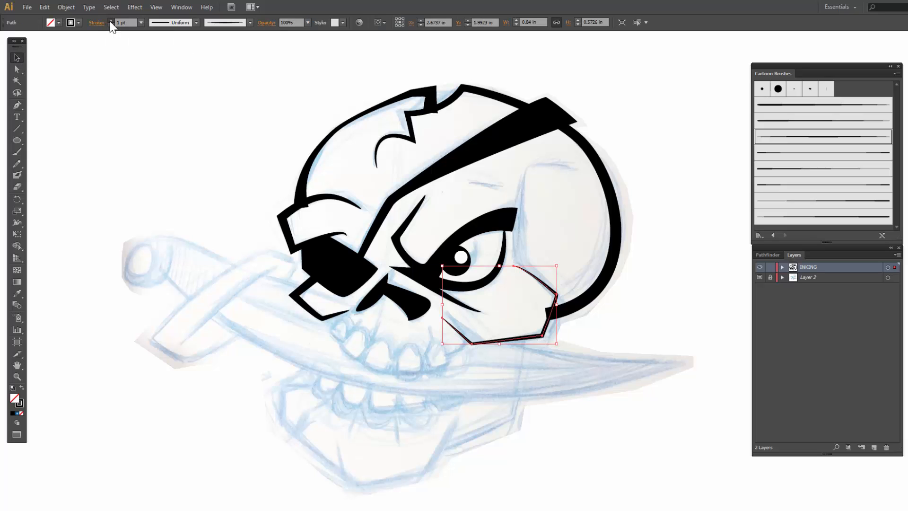
left_click(111, 21)
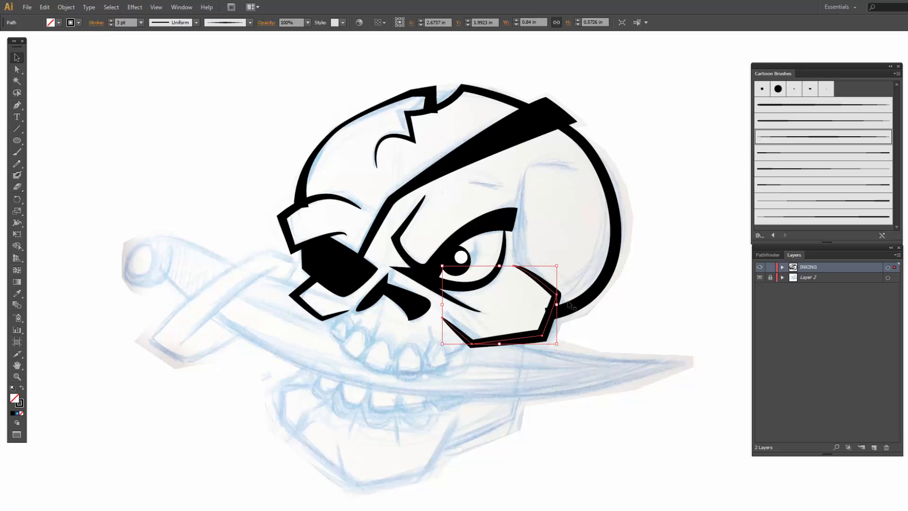
key("a")
left_click(513, 268)
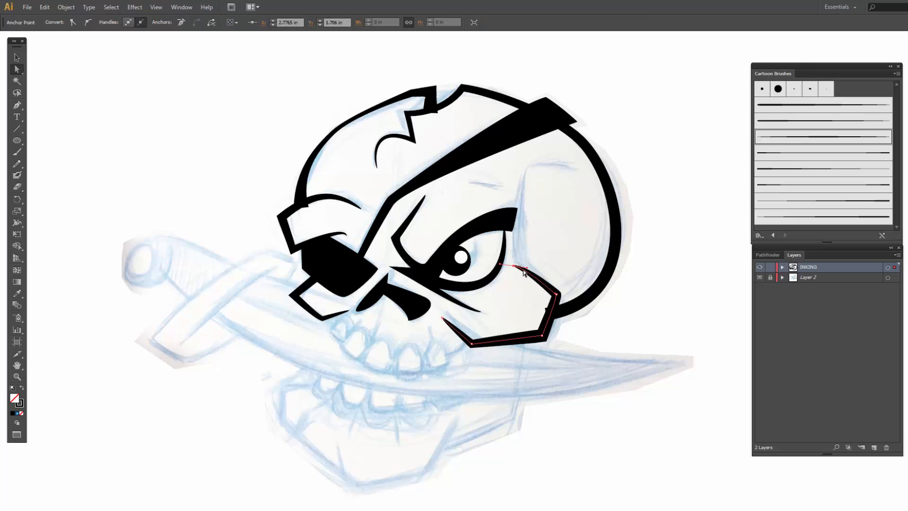
left_click(529, 277)
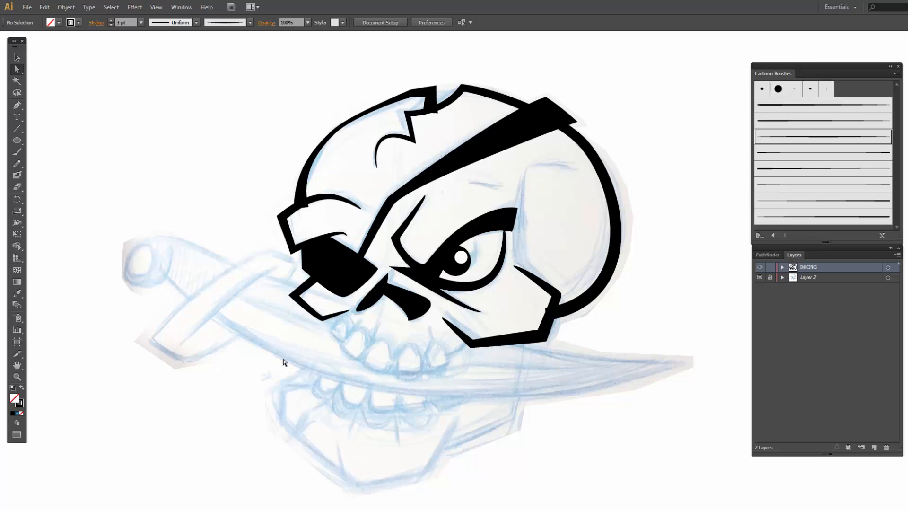
Step: Draw an open Pen path for the temple, running up from the cheekbone and curving over at the sketched upper corner
key("p")
left_click(543, 286)
left_click_drag(537, 165, 566, 161)
left_click(577, 165)
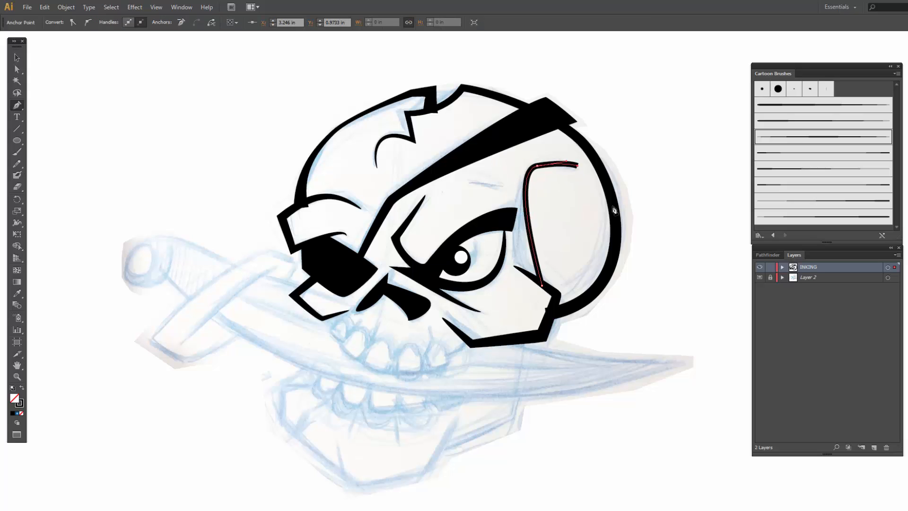
Step: Reshape the temple path by moving its upper anchors toward the skull's outer edge and rounding the top curve
key("a")
left_click_drag(538, 166, 517, 174)
mouse_move(574, 169)
left_mouse_down()
mouse_move(593, 179)
mouse_move(580, 154)
left_mouse_up()
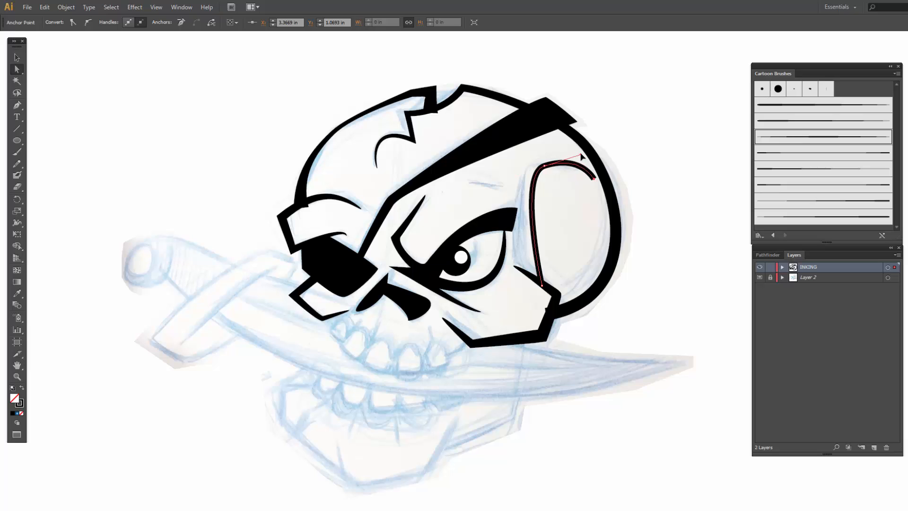
Step: Apply Art Brush 5 to the temple path and set its stroke to 2 pt
left_click(788, 170)
left_click(147, 166)
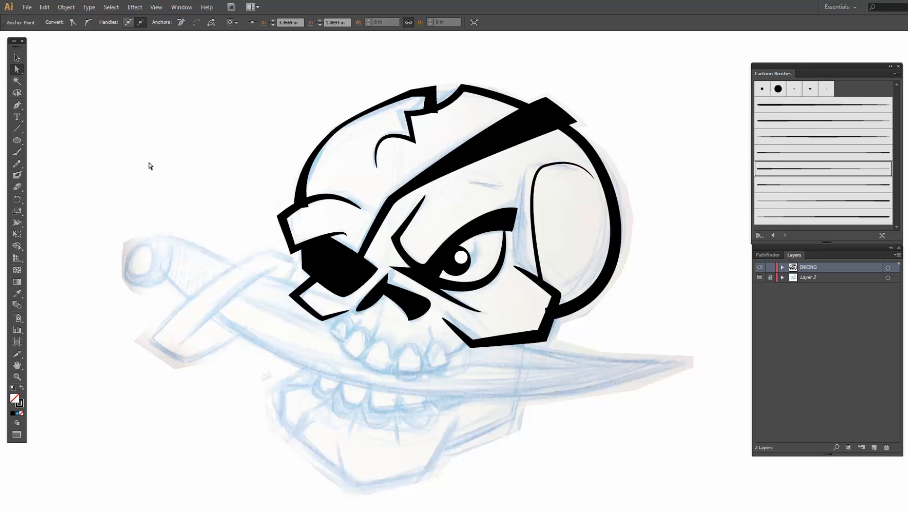
left_click(538, 244)
left_click(111, 20)
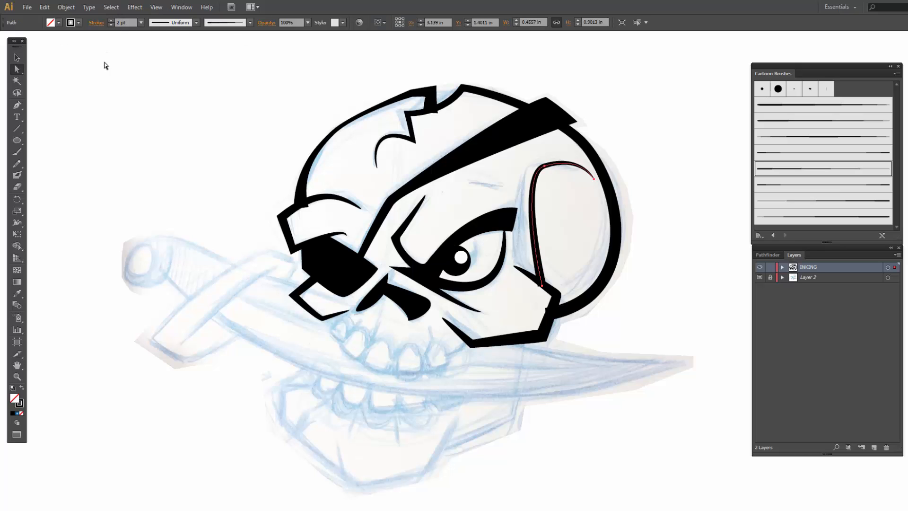
key("p")
key("ctrl+shift+a")
Step: Draw an unfilled rounded rectangle about 0.27 by 0.38 in beside the skull and narrow its top symmetrically with Free Distort
left_click_drag(16, 137, 131, 217)
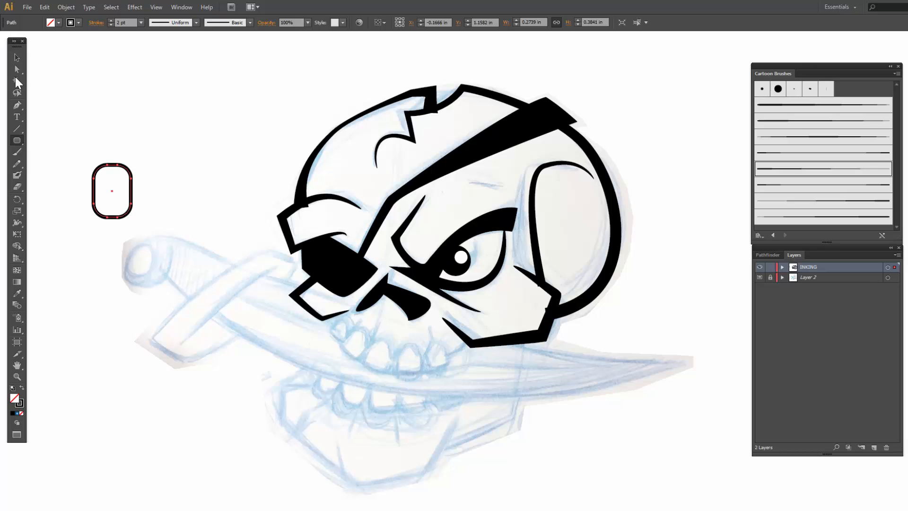
key("v")
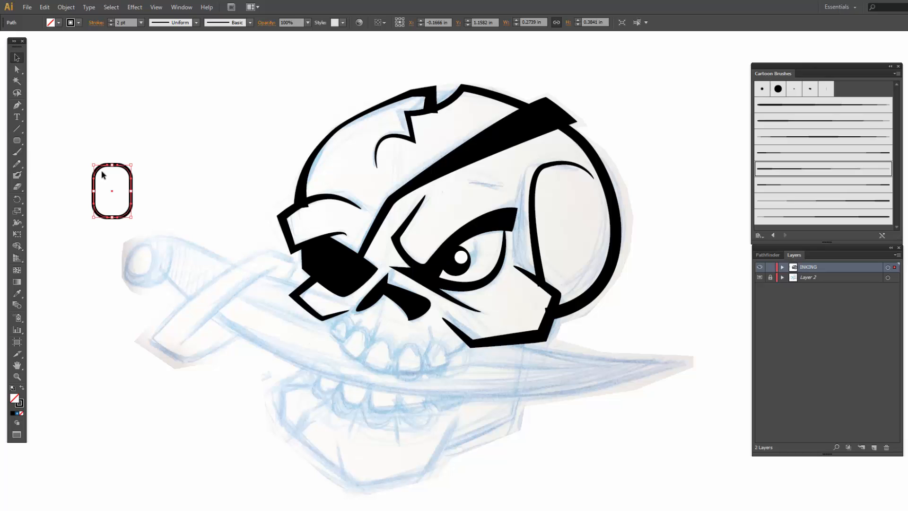
left_click(134, 7)
mouse_move(173, 165)
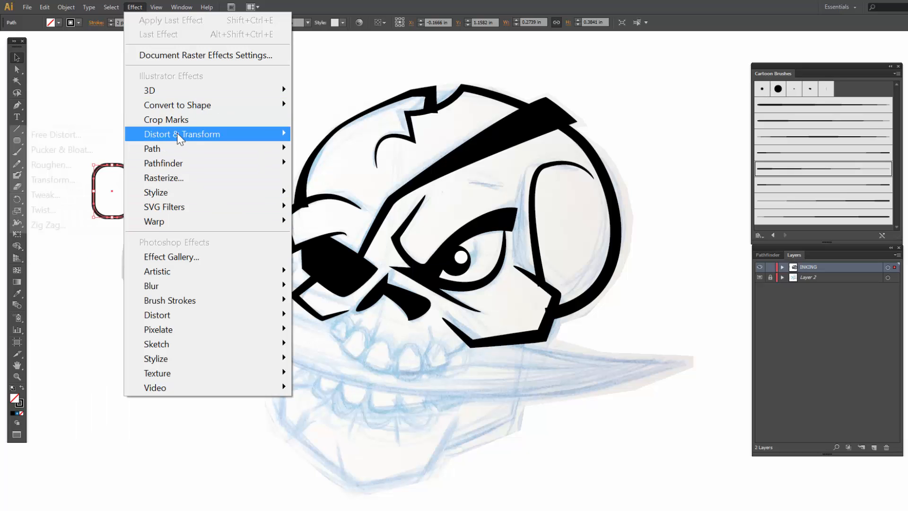
mouse_move(177, 134)
left_click(92, 136)
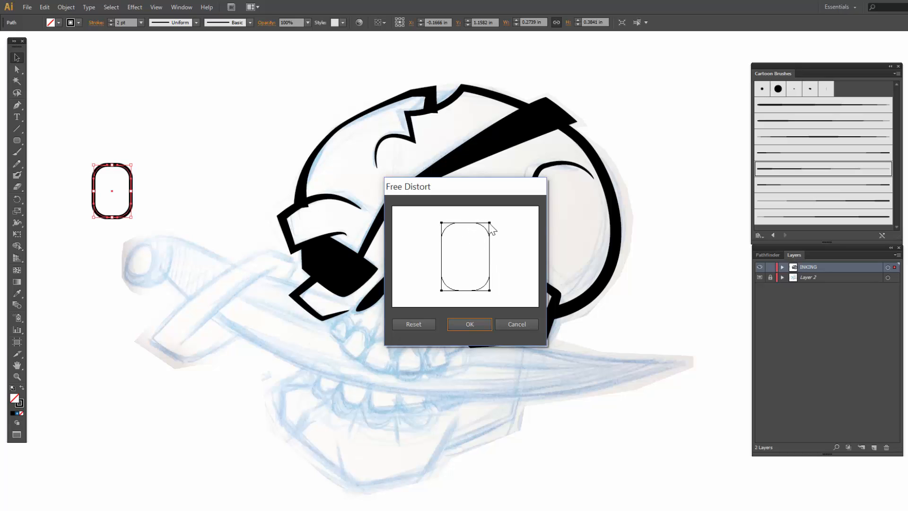
left_click_drag(489, 222, 482, 223)
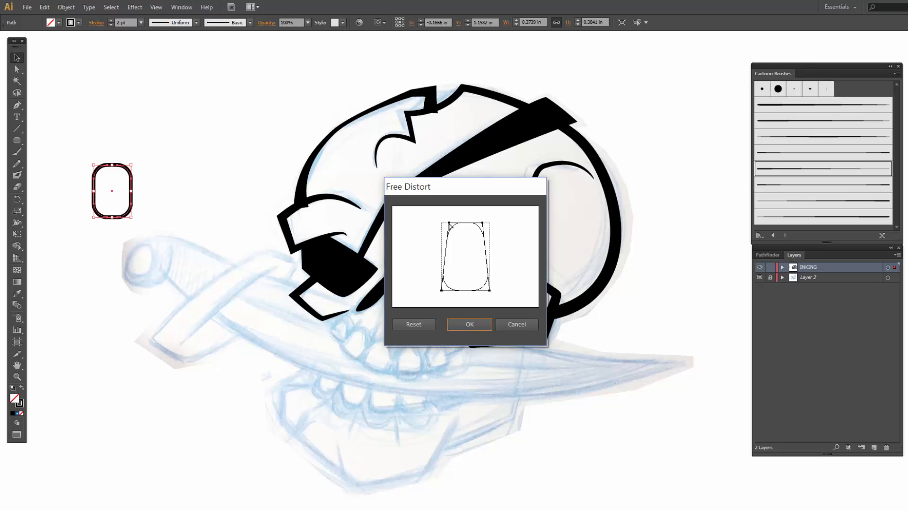
left_click(470, 325)
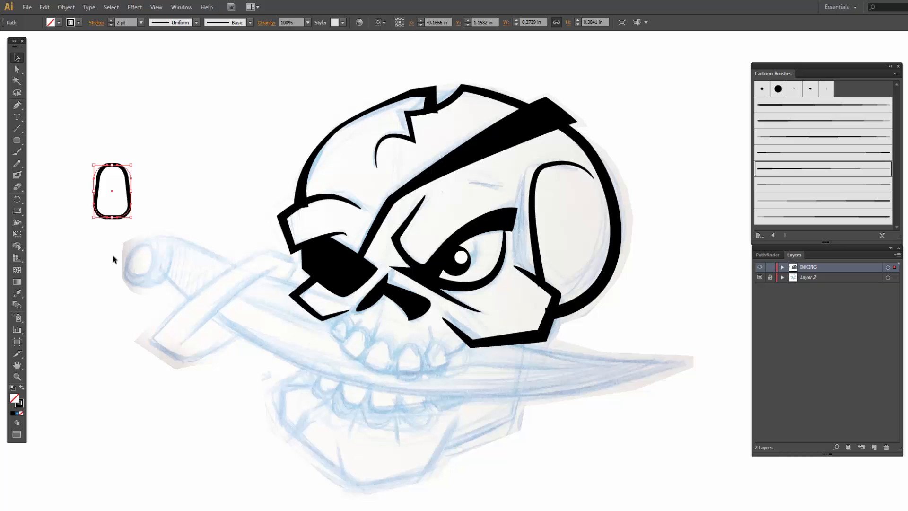
Step: Shorten the tapered tooth shape from its top edge to a height of about 0.31 in
left_click(89, 244)
left_click(117, 185)
left_click_drag(112, 164, 112, 174)
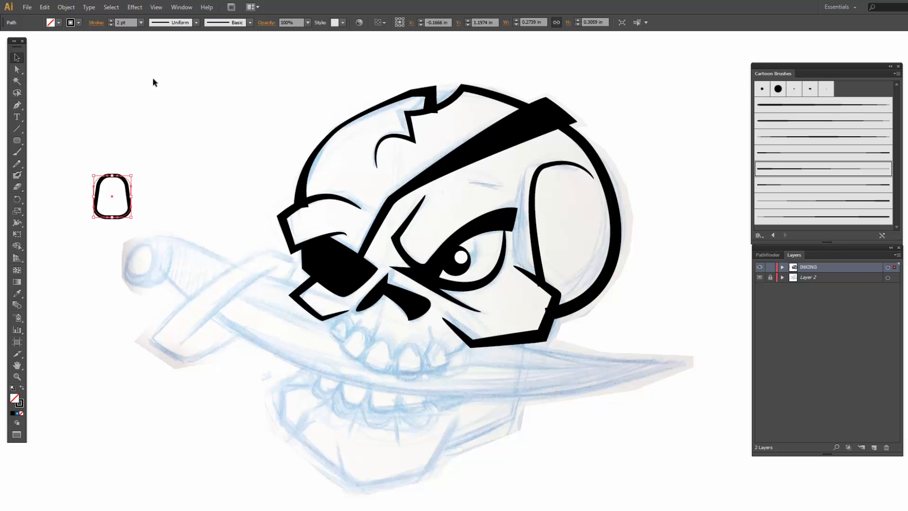
Step: Apply the fourth cartoon art brush to the tooth and fit it, reduced and slightly rotated, over the sketched upper front tooth
left_click(826, 142)
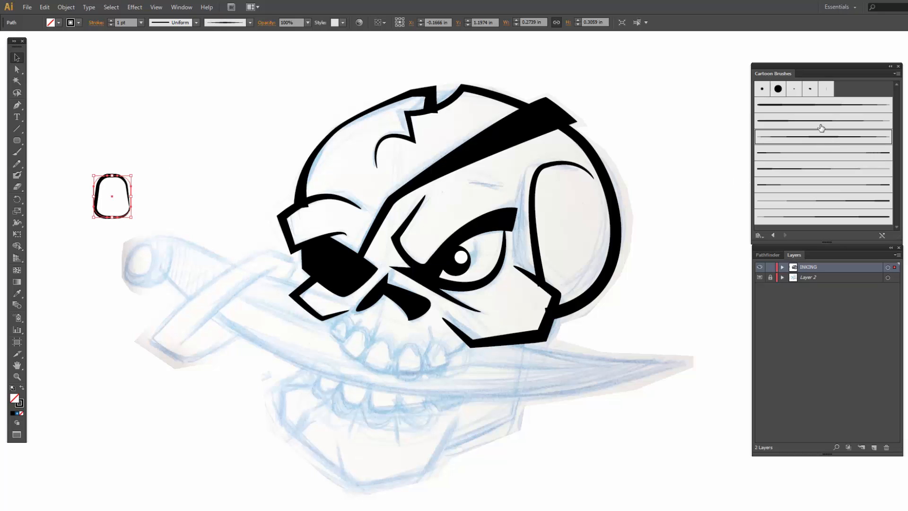
left_click(816, 159)
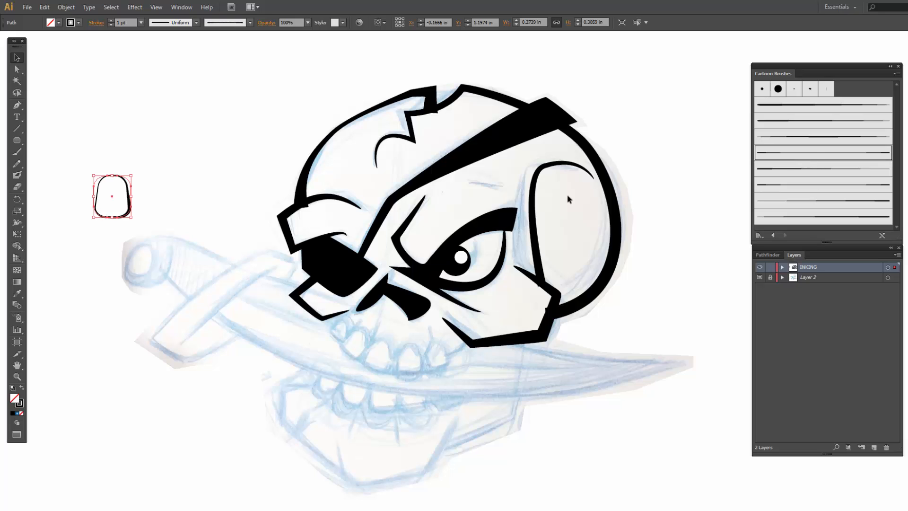
mouse_move(127, 189)
left_mouse_down()
mouse_move(218, 267)
mouse_move(388, 341)
mouse_move(373, 332)
mouse_move(361, 354)
mouse_move(367, 330)
mouse_move(400, 352)
left_mouse_up()
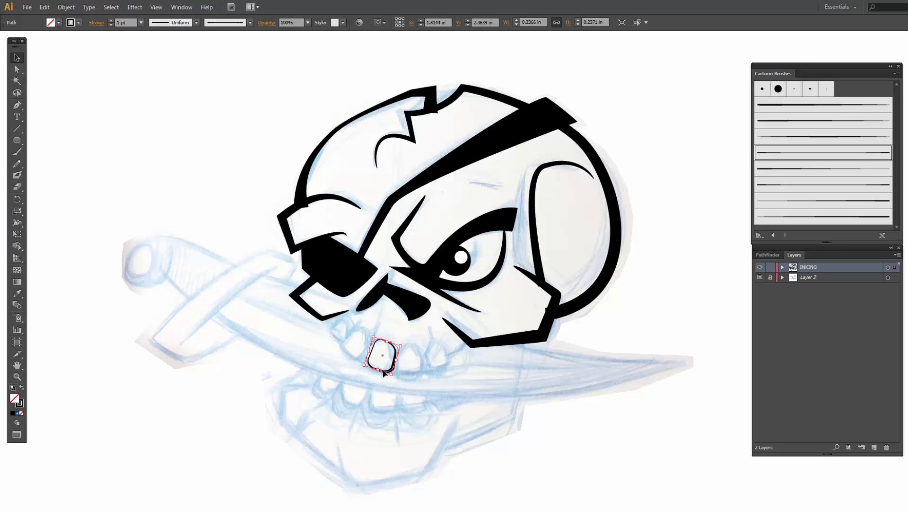
Step: Duplicate the upper front tooth and fit the slightly rotated copy over the sketched tooth to its left, about 0.25 in wide and high
left_click_drag(383, 372, 381, 340)
key("Down")
key("Right")
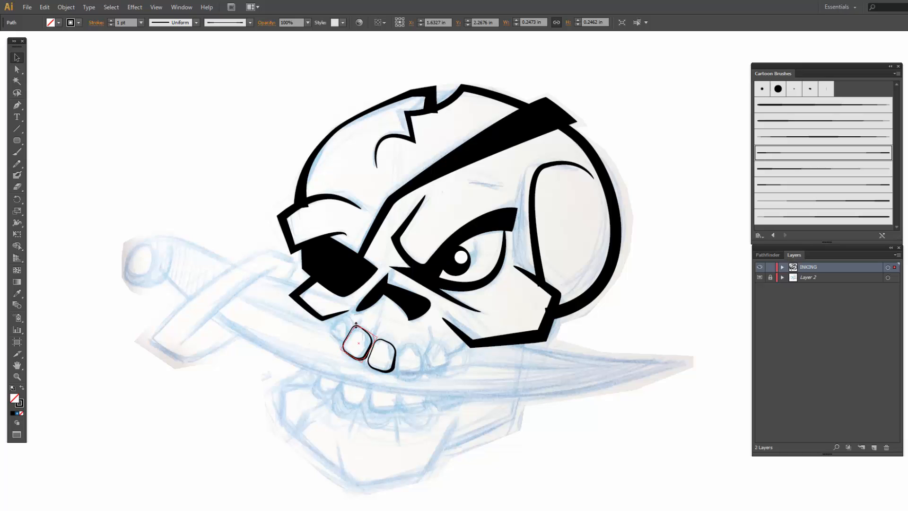
left_click(359, 368)
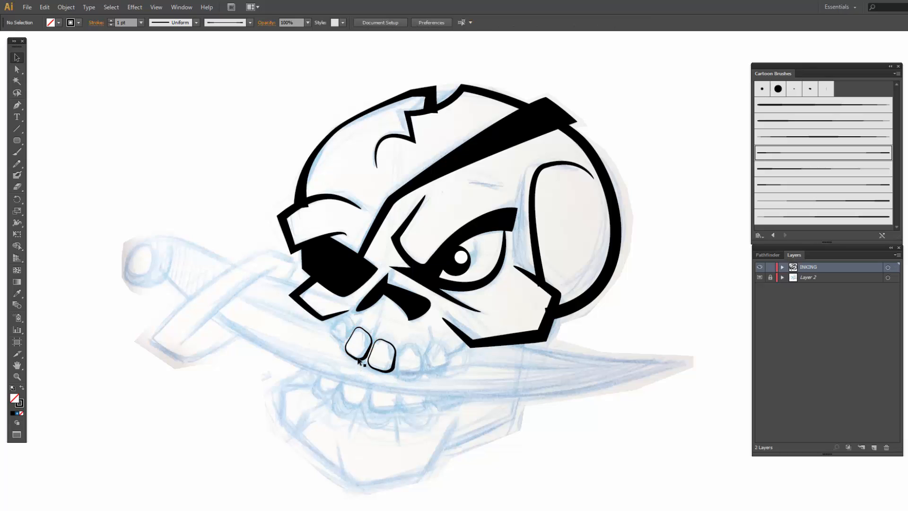
Step: Straighten the front tooth and shrink it to about 0.23 by 0.23 in, and slightly reduce the tooth to its left
left_click(373, 350)
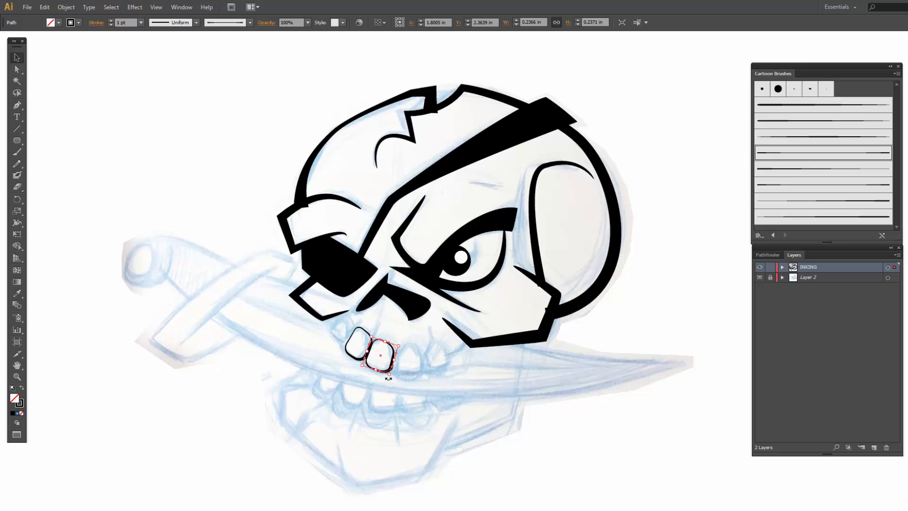
left_click_drag(388, 378, 389, 377)
left_click_drag(392, 378, 395, 379)
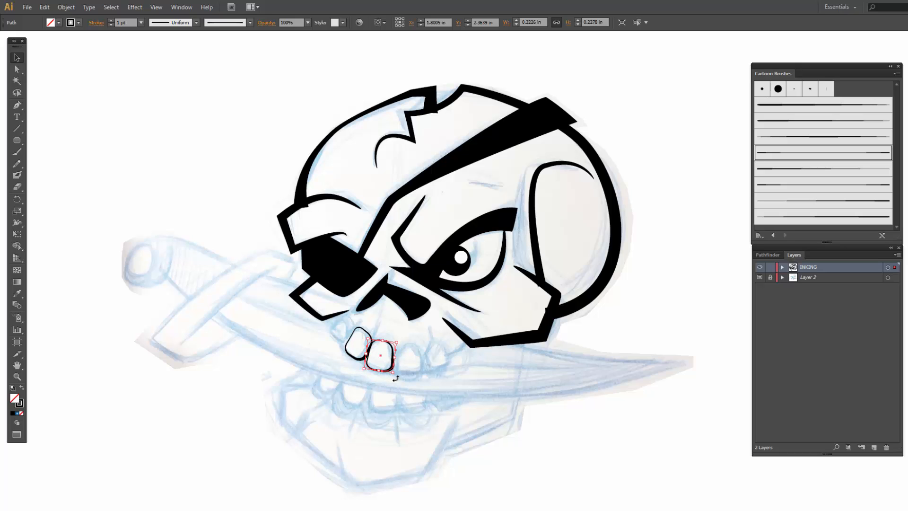
left_click(365, 335)
left_click_drag(367, 332, 363, 333)
left_click(421, 324)
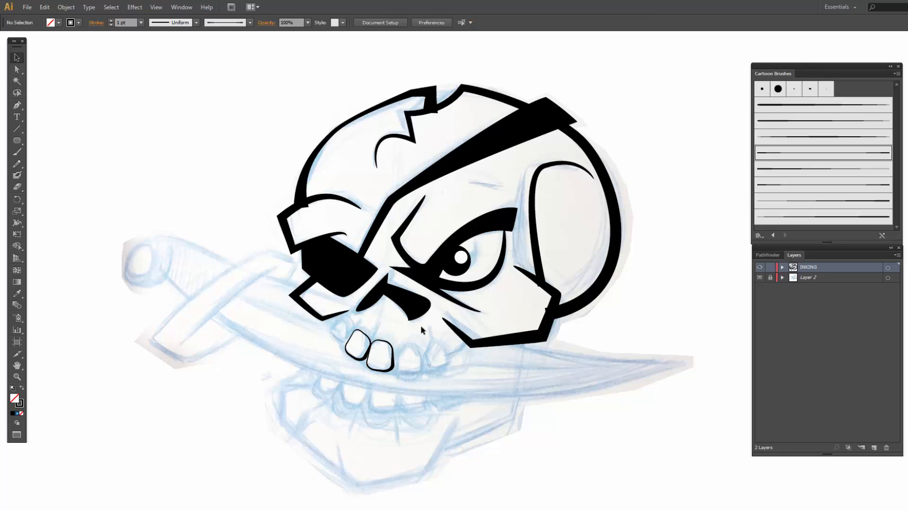
Step: Place two copies of the front tooth over the sketched teeth to its right, shortening and rotating them to fit
left_click(392, 361)
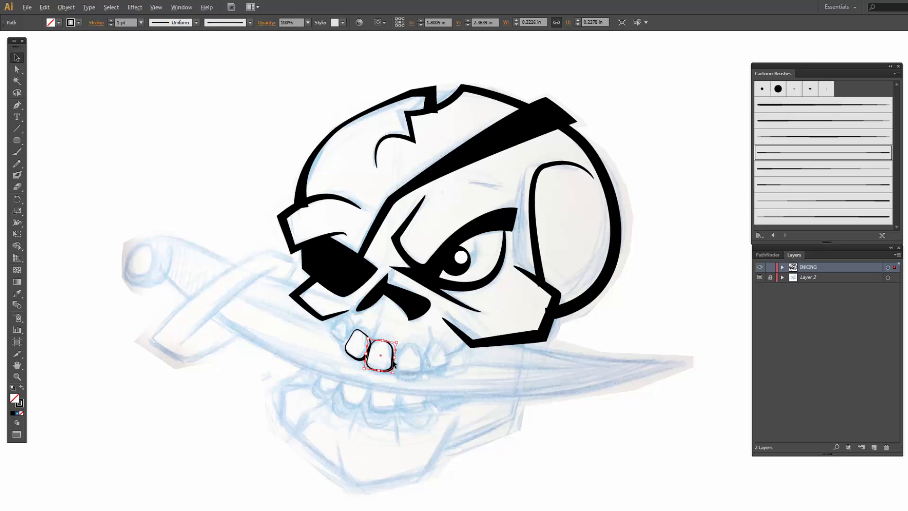
left_click_drag(417, 365, 427, 343)
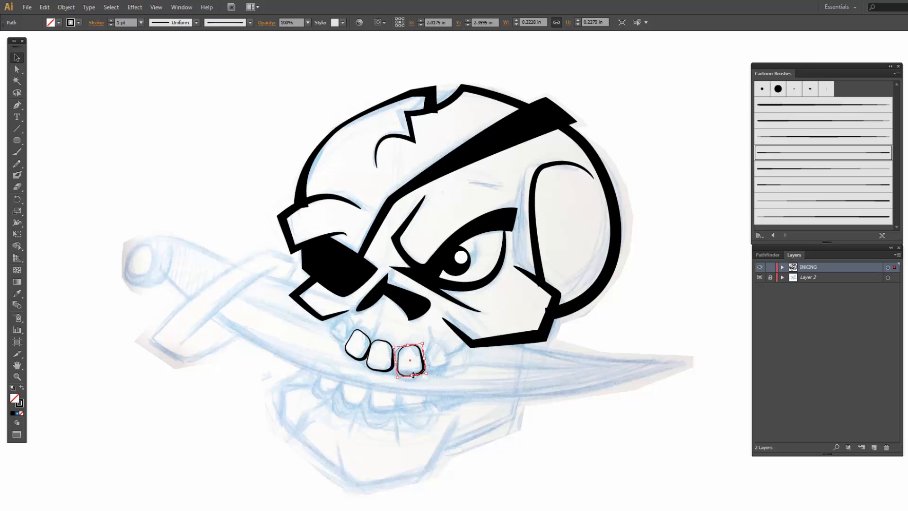
left_click_drag(413, 375, 413, 371)
left_click_drag(428, 366, 449, 374)
left_click(447, 372)
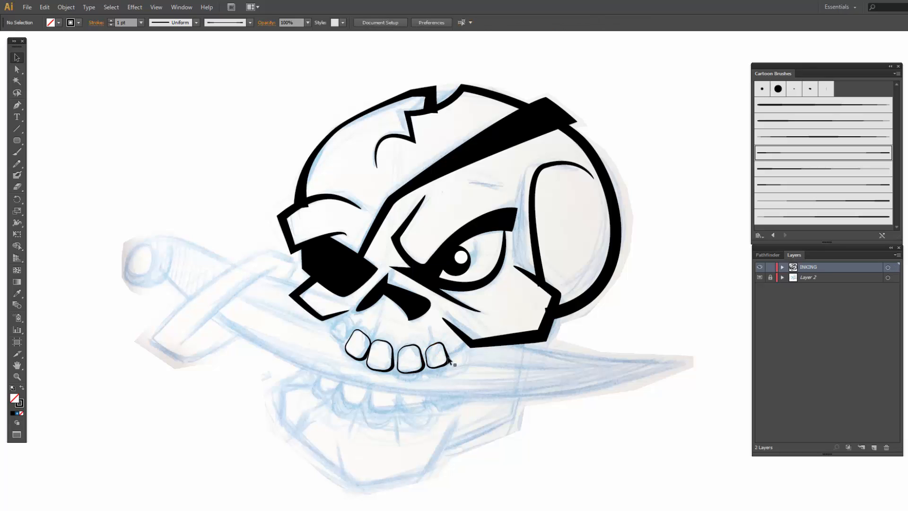
Step: Duplicate the leftmost upper tooth and fit a smaller, rotated copy over the sketched outer tooth beside the cheek
left_click(348, 347)
left_click_drag(359, 361, 330, 343)
left_click(337, 363)
left_click(344, 341)
key("Right")
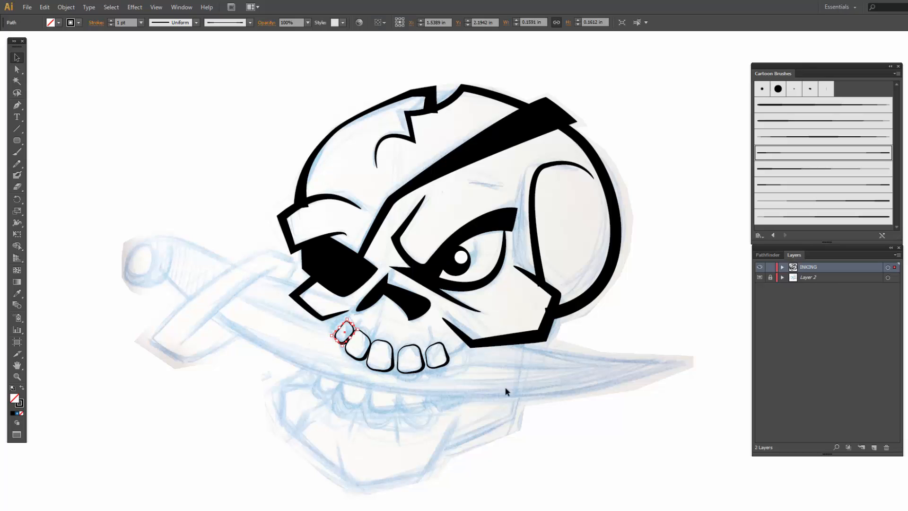
key("Down")
key("Down")
Step: Reduce the middle upper tooth to about 0.21 by 0.22 in and nudge its right neighbour to even out the row
left_click(390, 371)
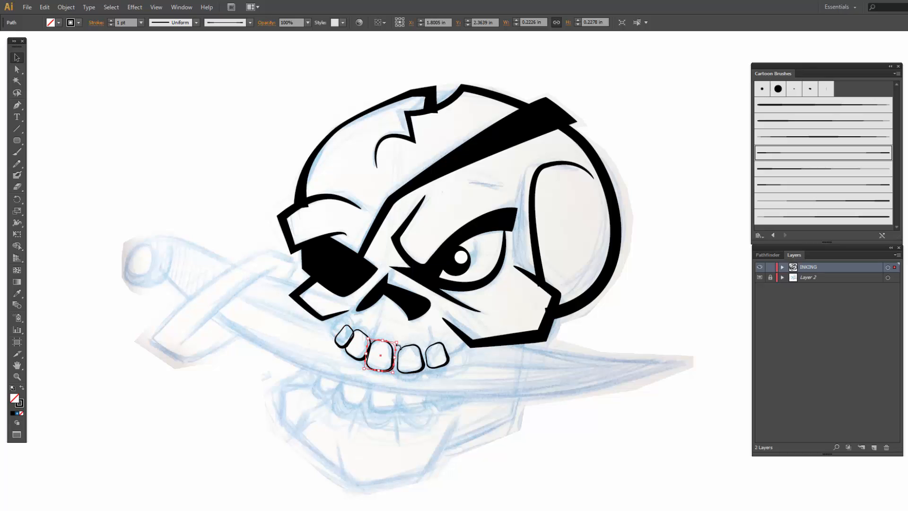
left_click_drag(397, 339, 395, 336)
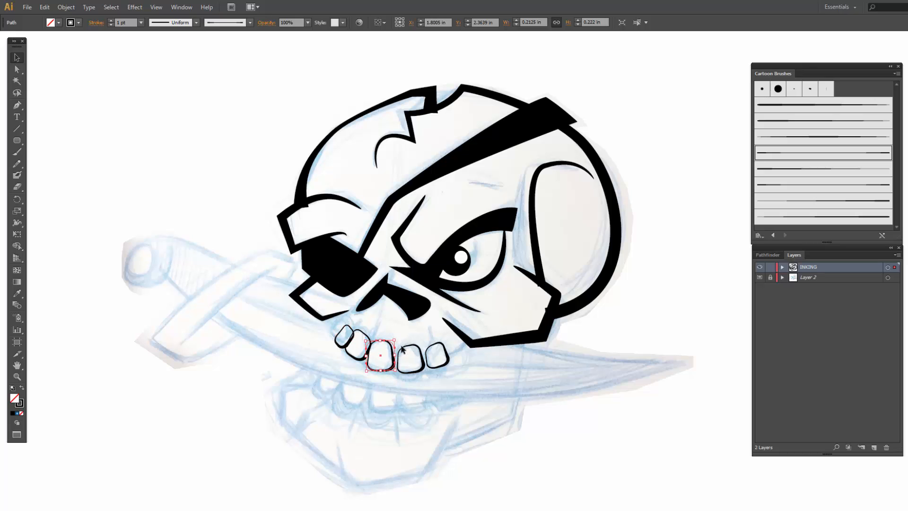
left_click(406, 346)
key("Left")
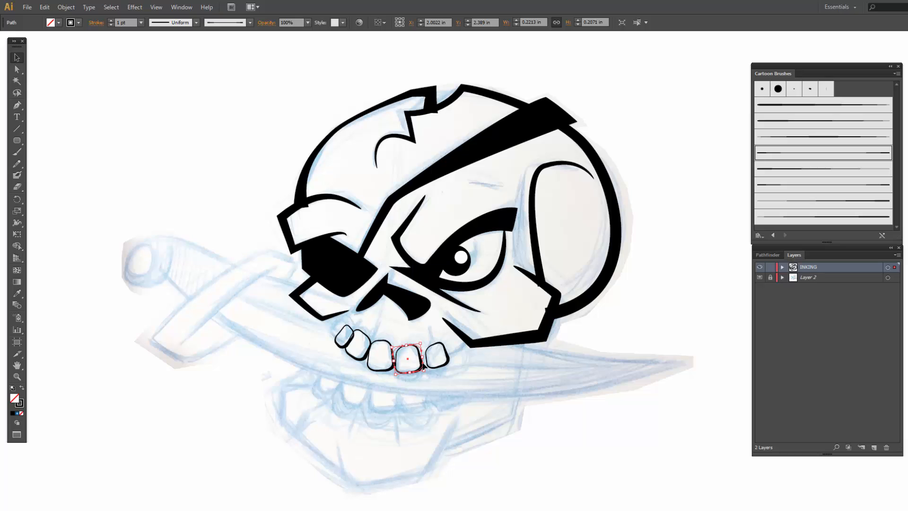
key("Up")
key("Down")
key("Up")
key("Right")
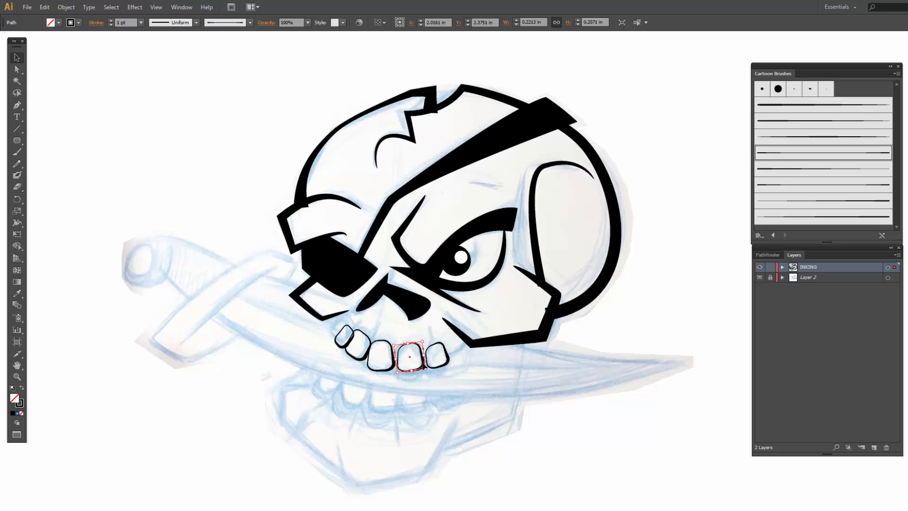
left_click(470, 376)
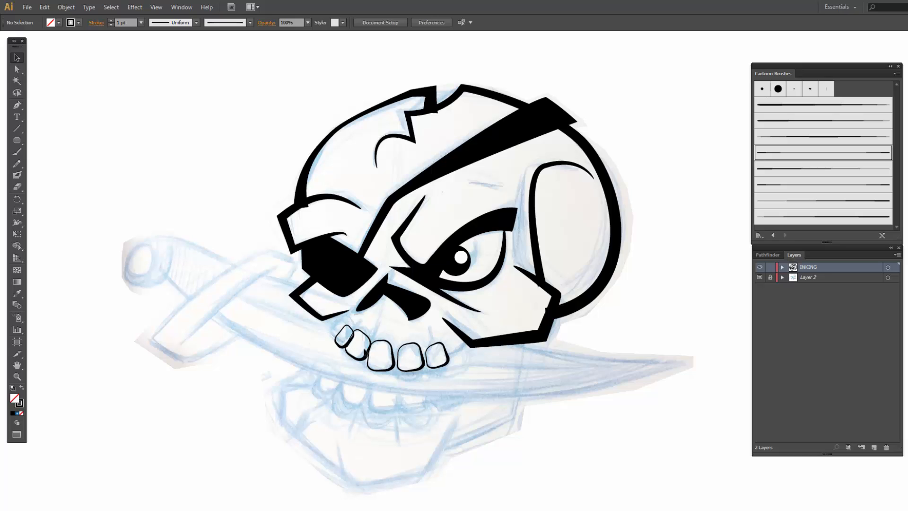
Step: Draw four short Pen lines in the gaps between the five upper teeth, extending up into the gums
left_click(18, 105)
left_click(359, 320)
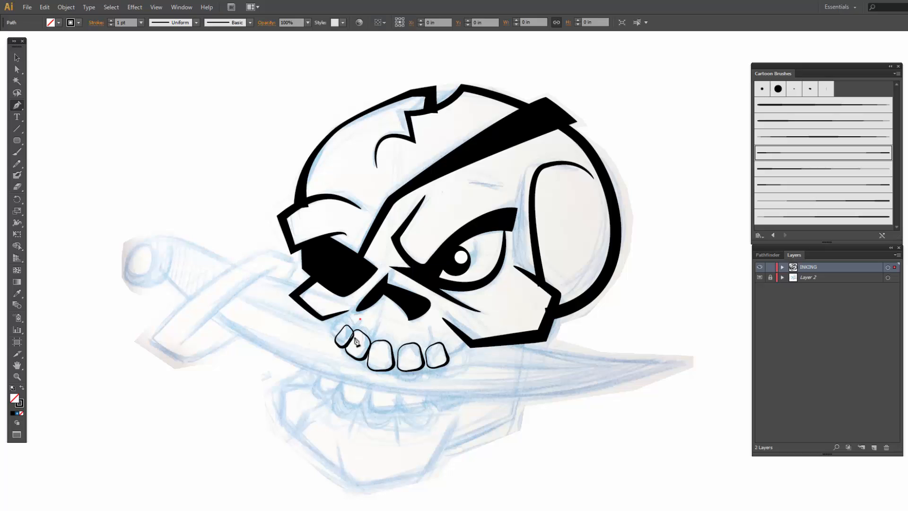
left_click(349, 344)
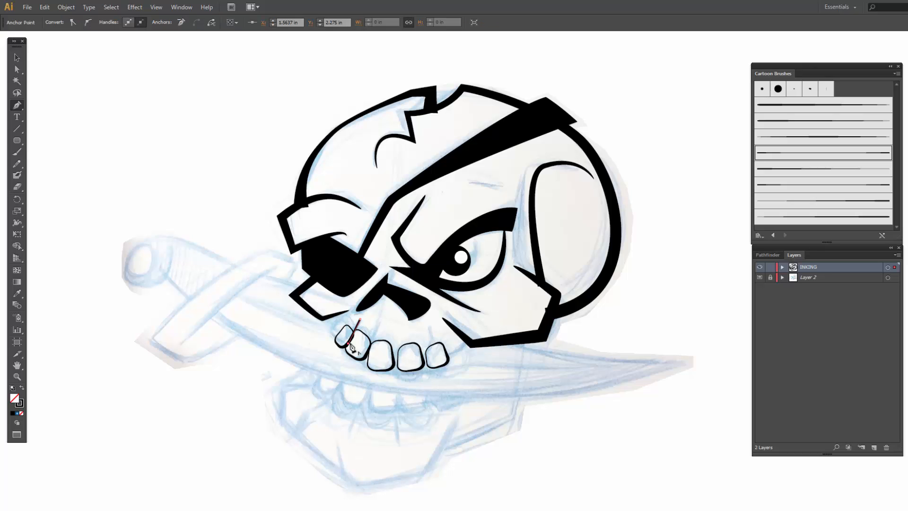
left_click(377, 320)
key("ctrl+z")
left_click(377, 323)
left_click(368, 354)
left_click(392, 332)
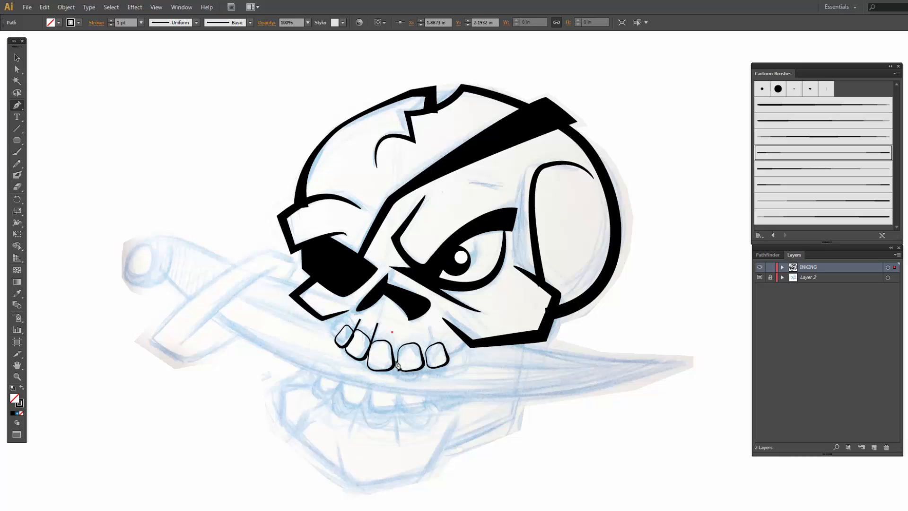
left_click(393, 367)
left_click(418, 334)
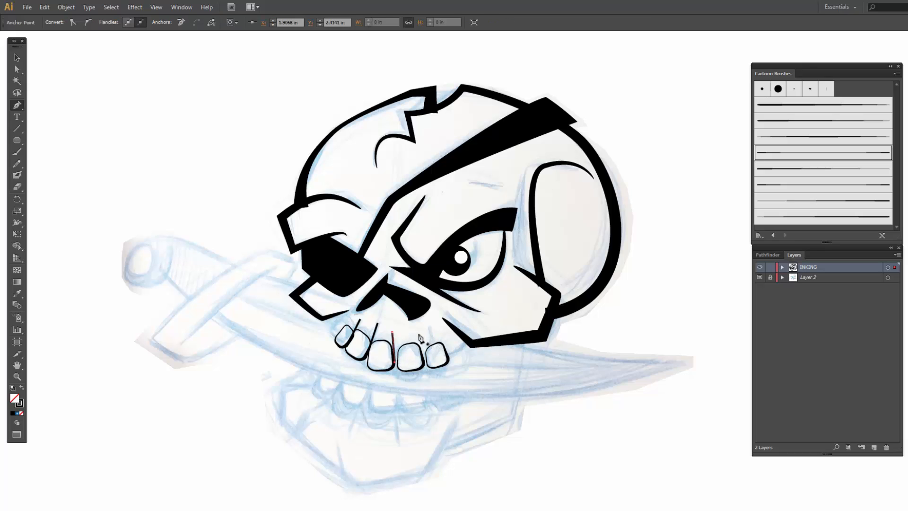
left_click(425, 364)
Step: Draw Pen paths linking the rightmost tooth to the cheek corner and the leftmost tooth to the nose, reshaping the latter's anchor points
left_click(443, 353)
left_click_drag(467, 347, 476, 333)
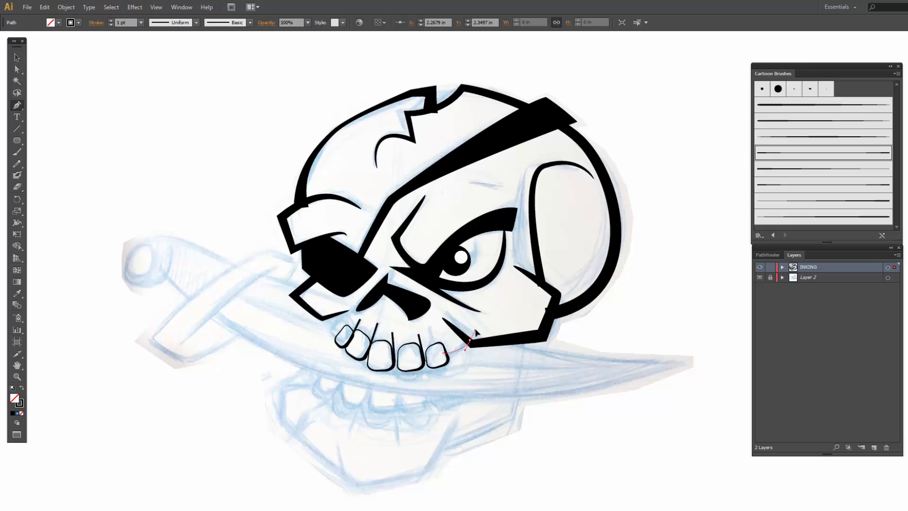
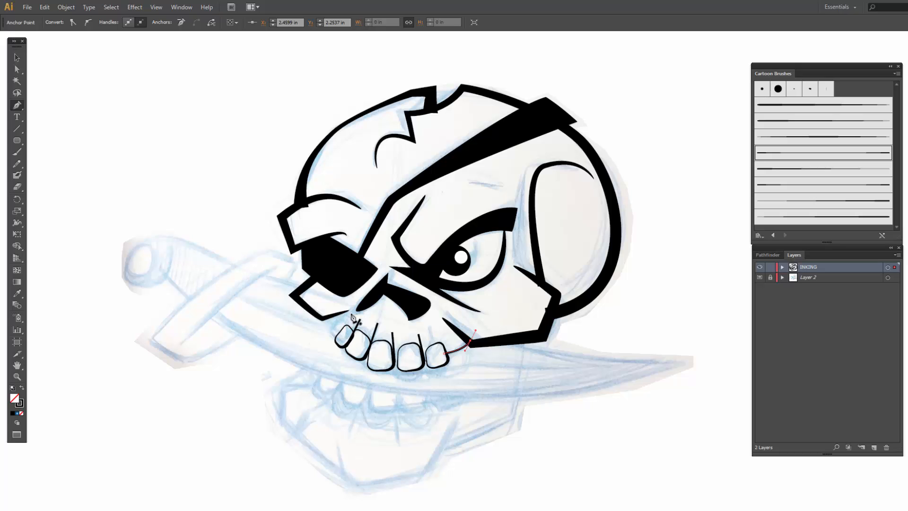
left_click(349, 314)
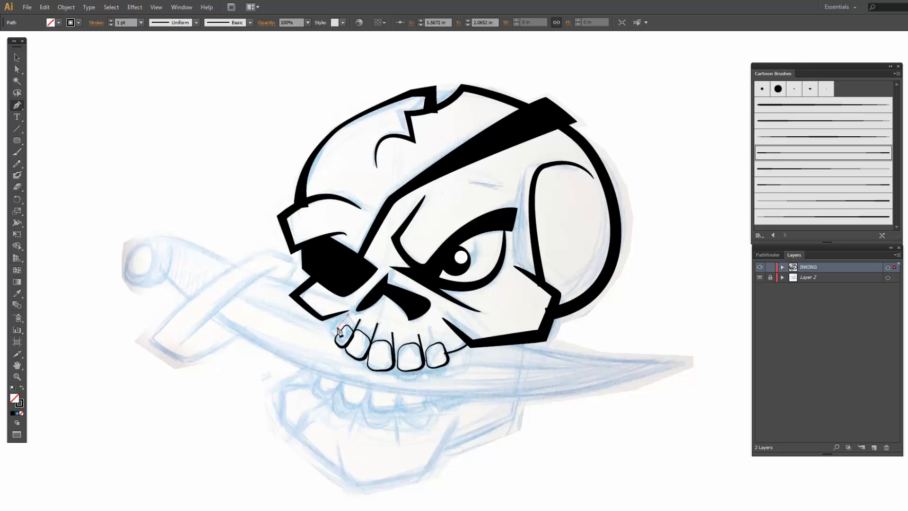
mouse_move(337, 328)
left_mouse_down()
mouse_move(330, 336)
mouse_move(339, 337)
left_mouse_up()
left_click(343, 336)
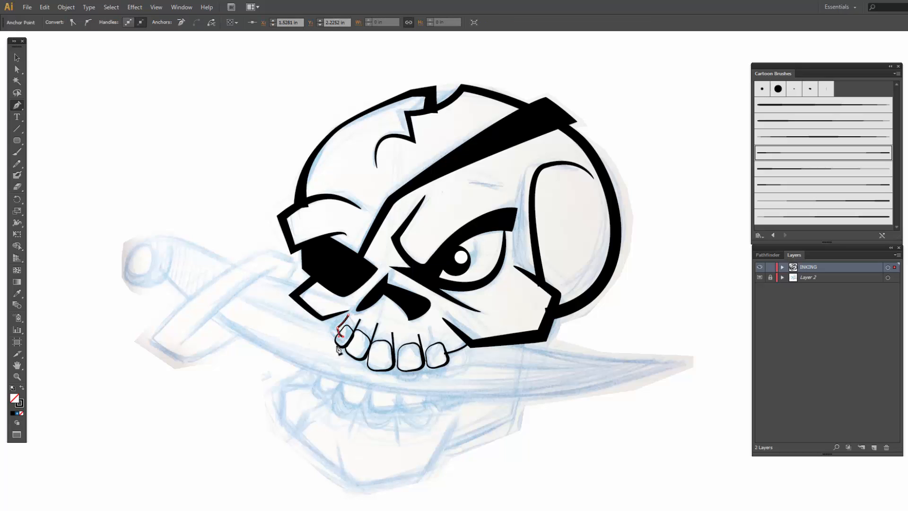
key("a")
left_click_drag(337, 328, 352, 302)
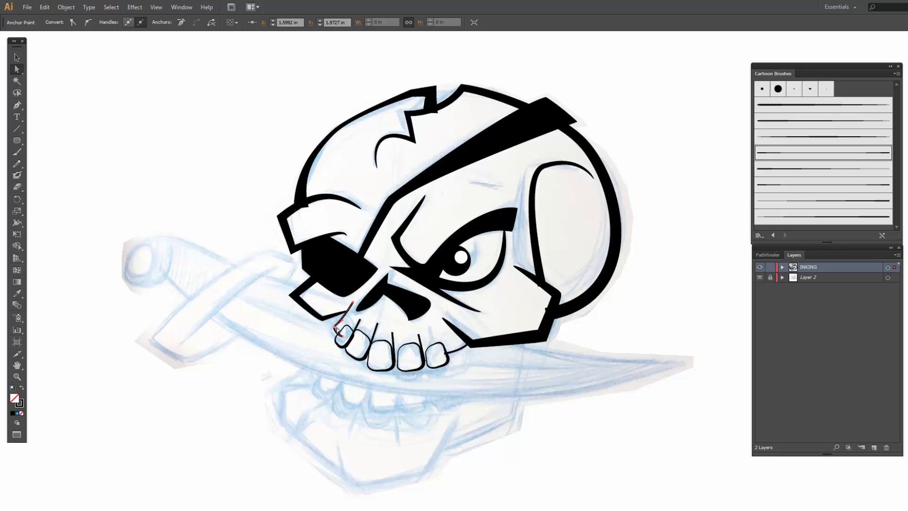
left_click(323, 351)
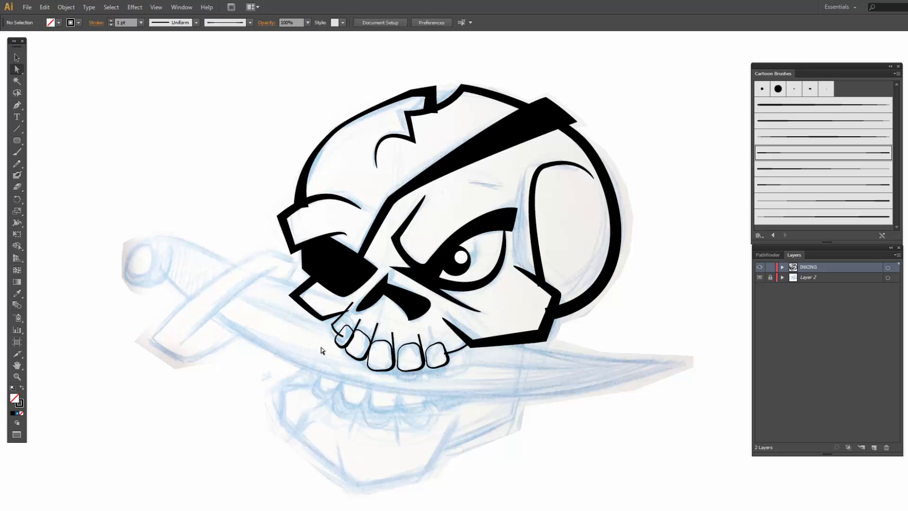
Step: Apply the seventh cartoon art brush to the path beside the leftmost tooth and extend its upper end towards the nose
key("v")
left_click(334, 329)
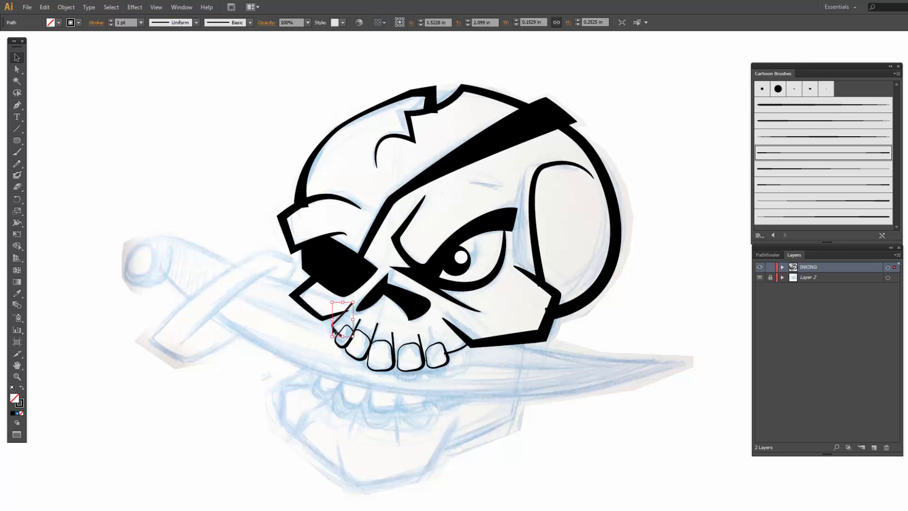
left_click(784, 203)
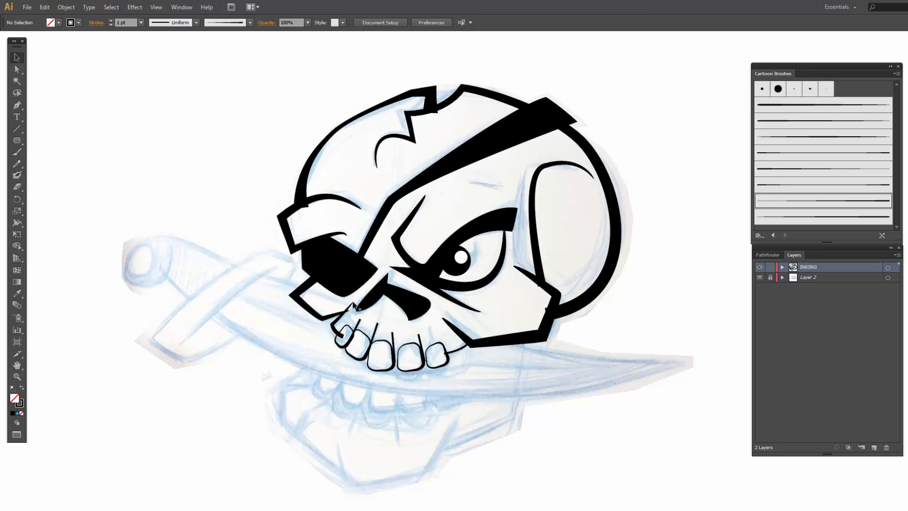
key("a")
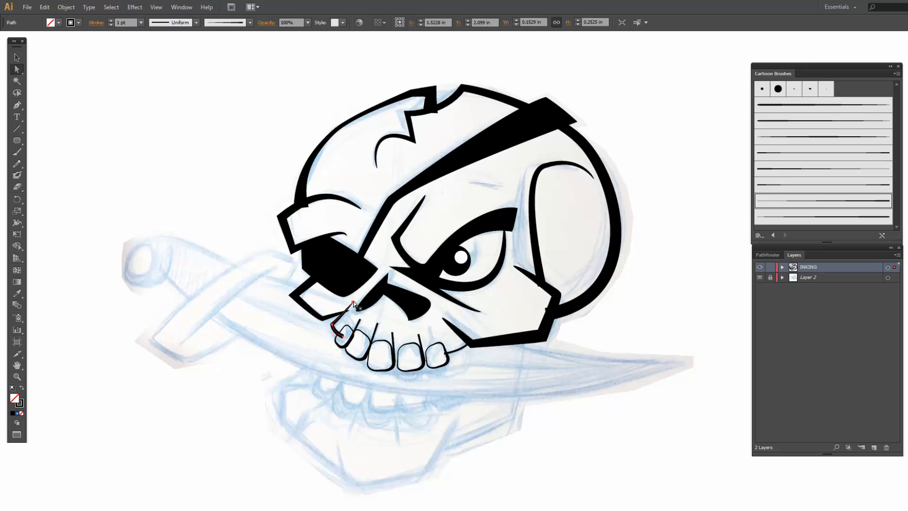
left_click(354, 301)
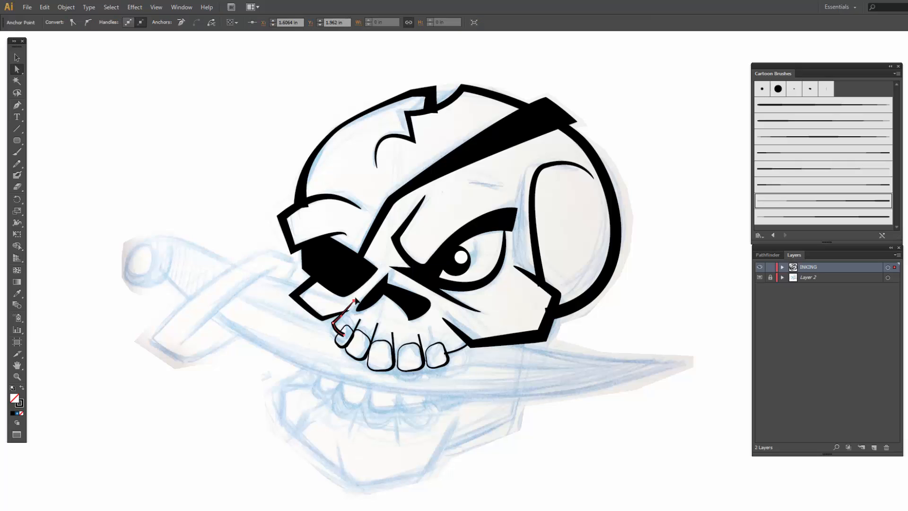
left_click_drag(354, 299, 359, 294)
left_click(20, 58)
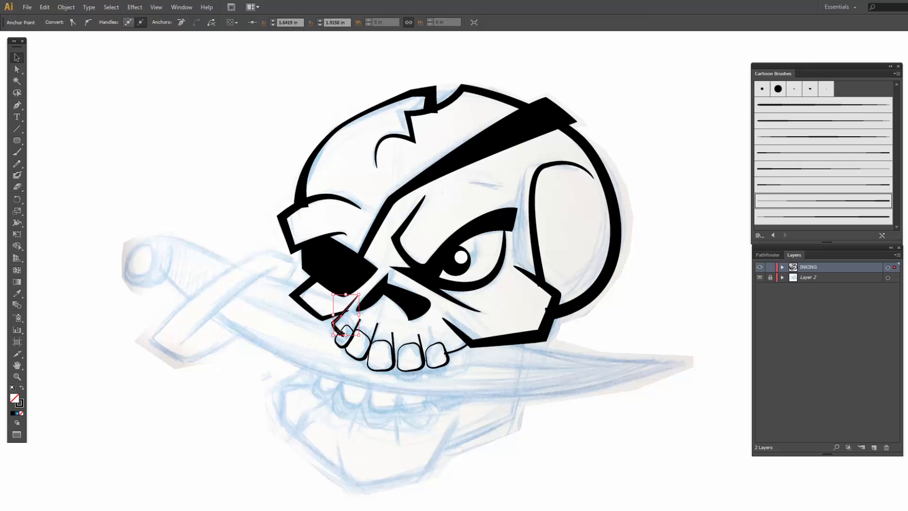
Step: Thicken the stroke of the path beside the leftmost tooth and set the curve joining the rightmost tooth to the cheek to 3 pt
left_click(120, 22)
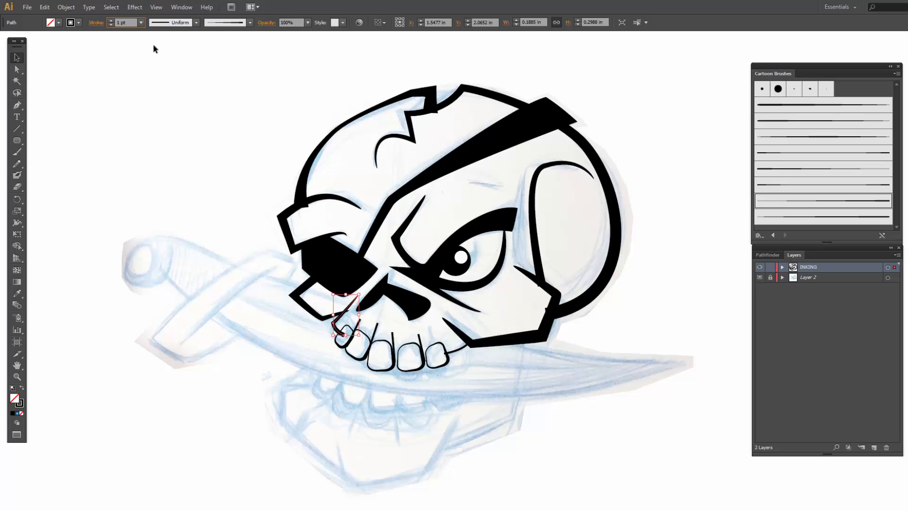
key("Return")
left_click(458, 350)
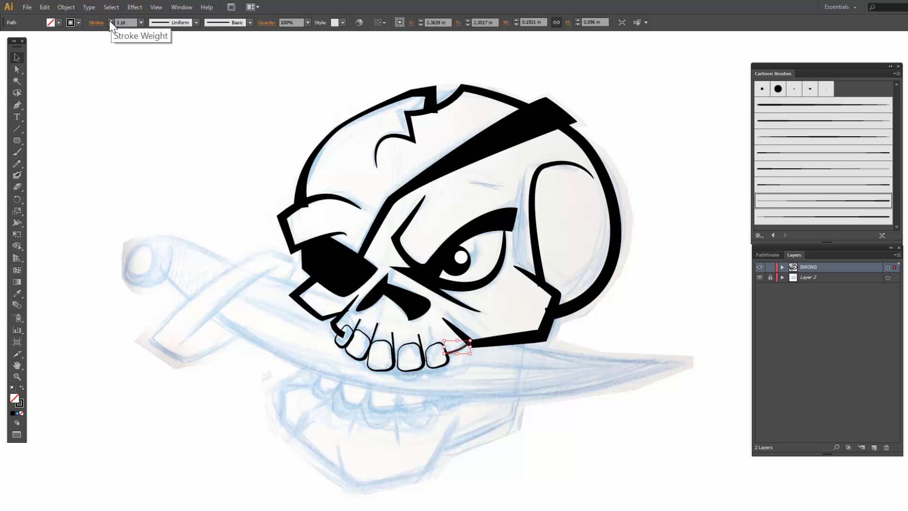
left_click(110, 20)
left_click(110, 20)
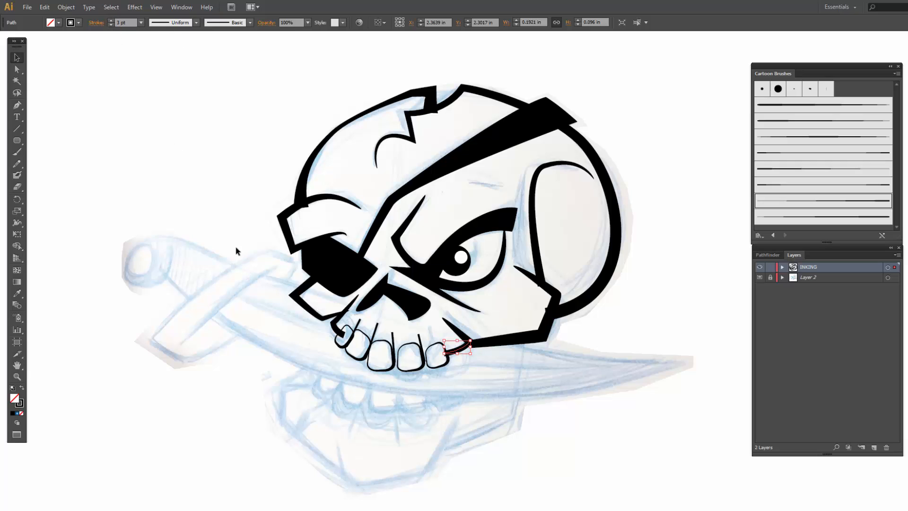
Step: Apply the seventh cartoon art brush to each of the four short gap lines between the upper teeth
left_click(354, 330)
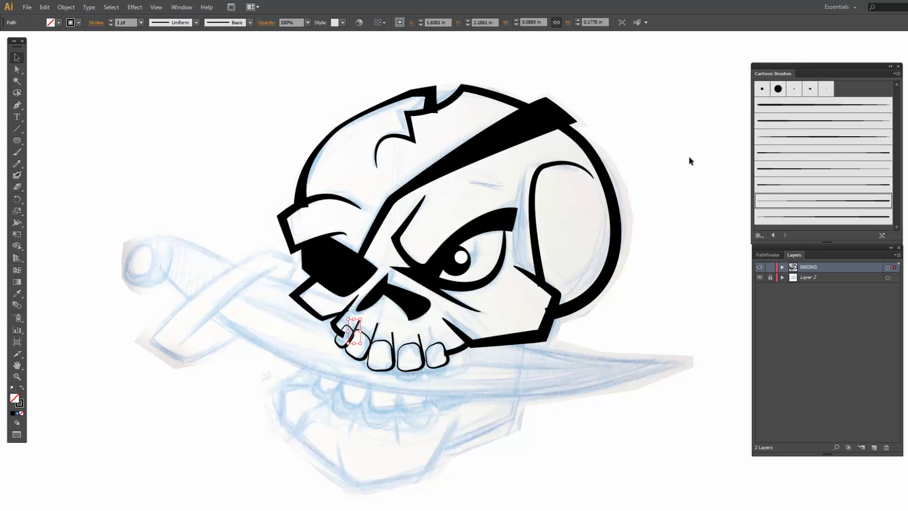
left_click(796, 204)
left_click(374, 336)
left_click(786, 203)
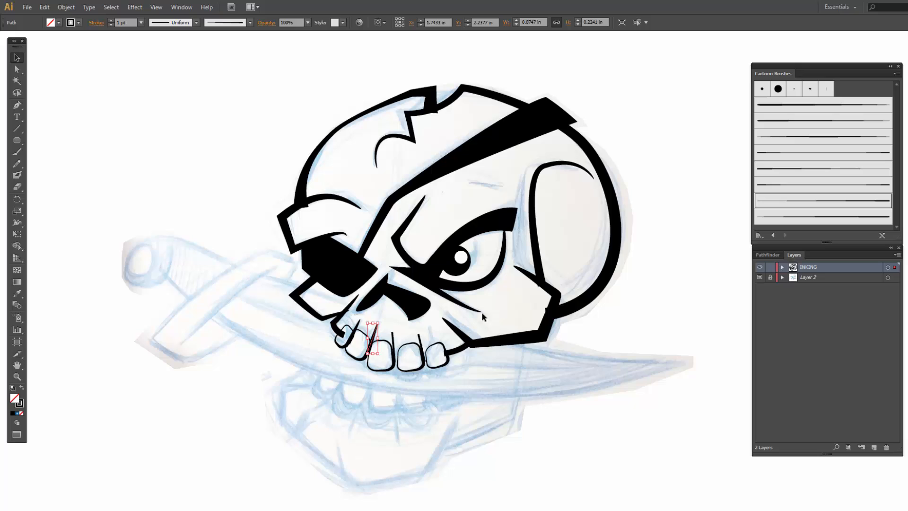
left_click(394, 340)
left_click(394, 340)
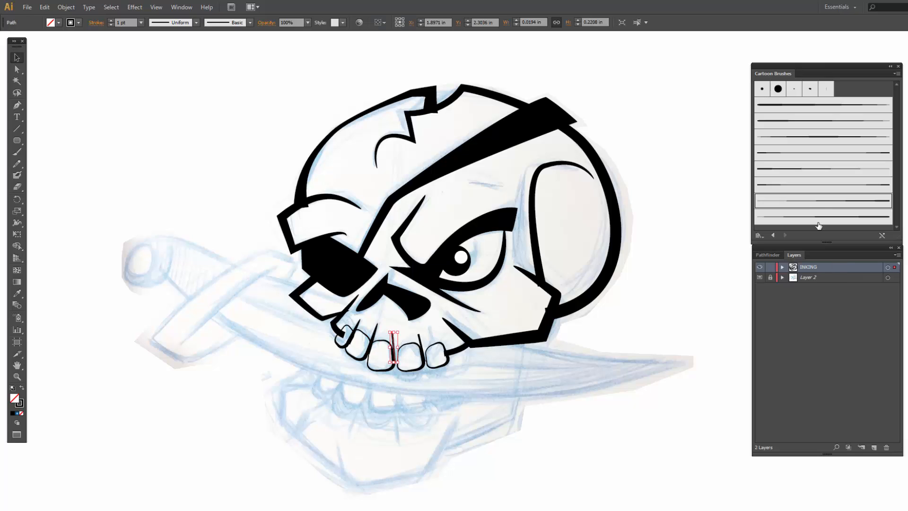
left_click(814, 203)
left_click(421, 341)
left_click(794, 200)
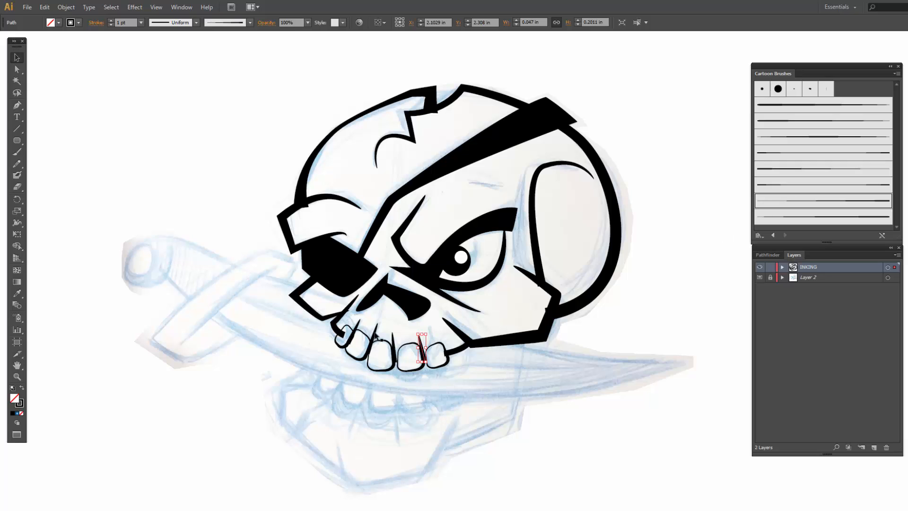
Step: Set the gap line between the second and third upper teeth to 1.5 pt and nudge the next gap line slightly right
left_click(376, 337)
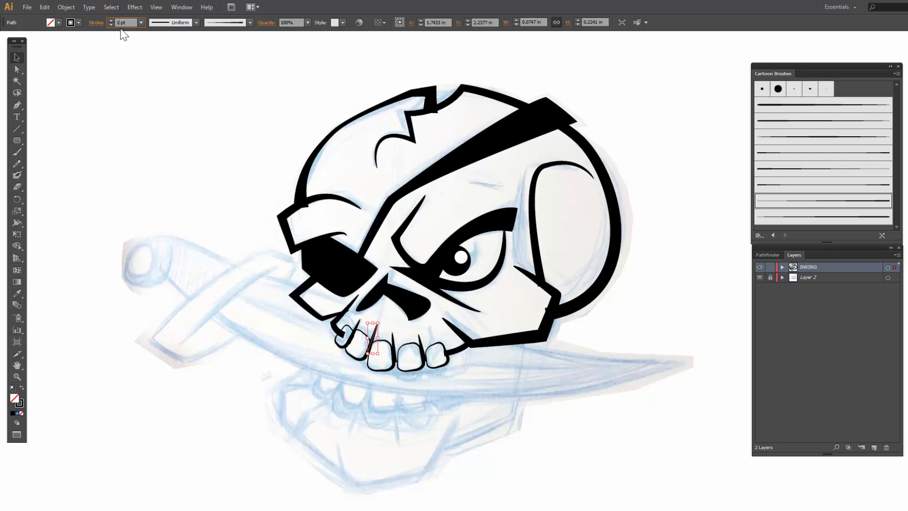
key("Return")
left_click(393, 324)
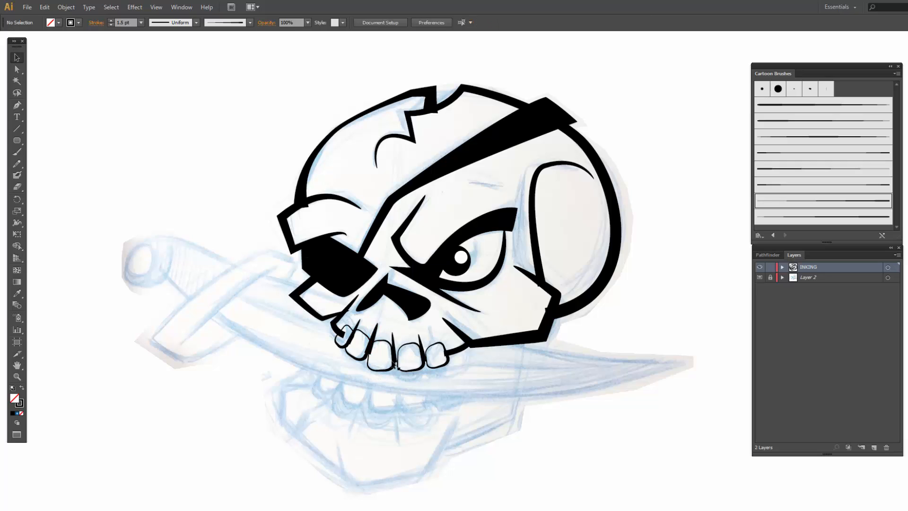
left_click(393, 338)
key("Right")
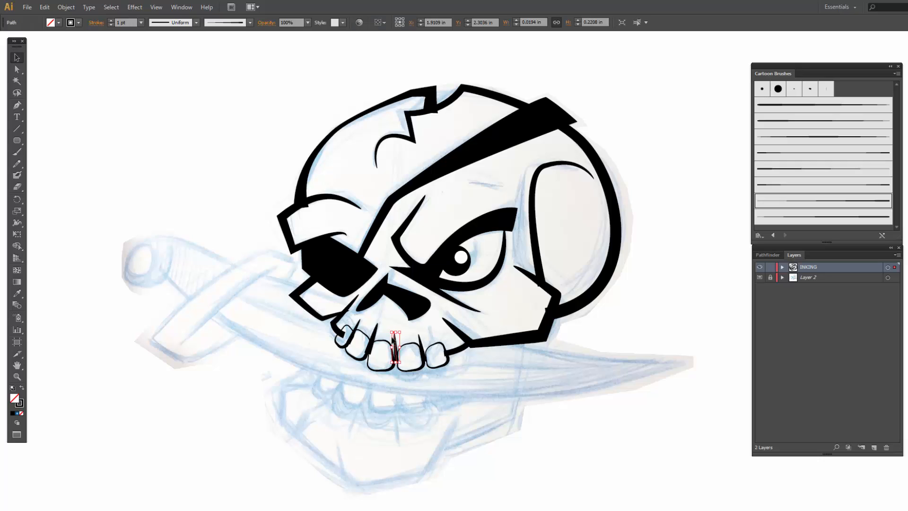
left_click(420, 342)
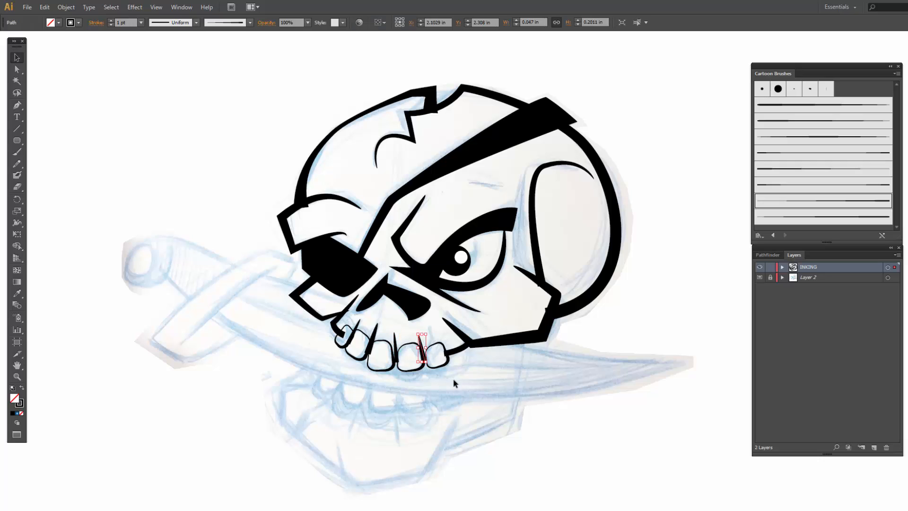
left_click(454, 412)
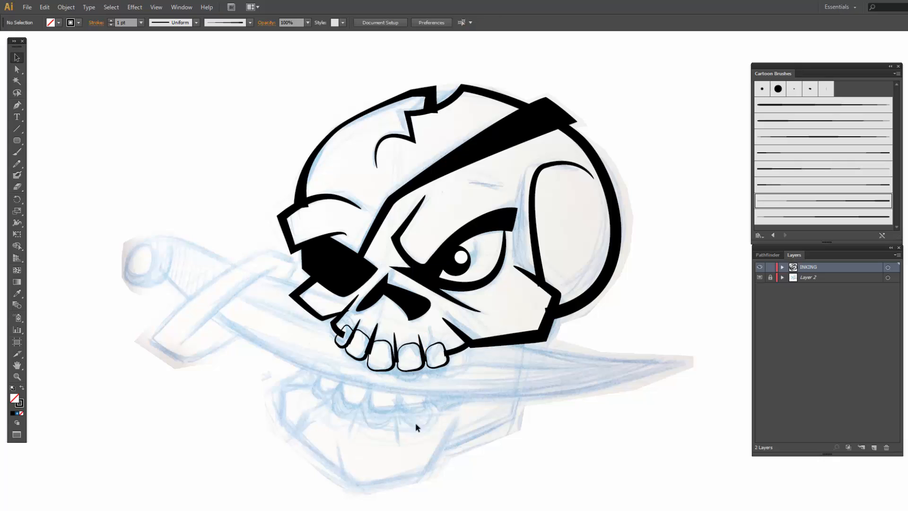
left_click(394, 336)
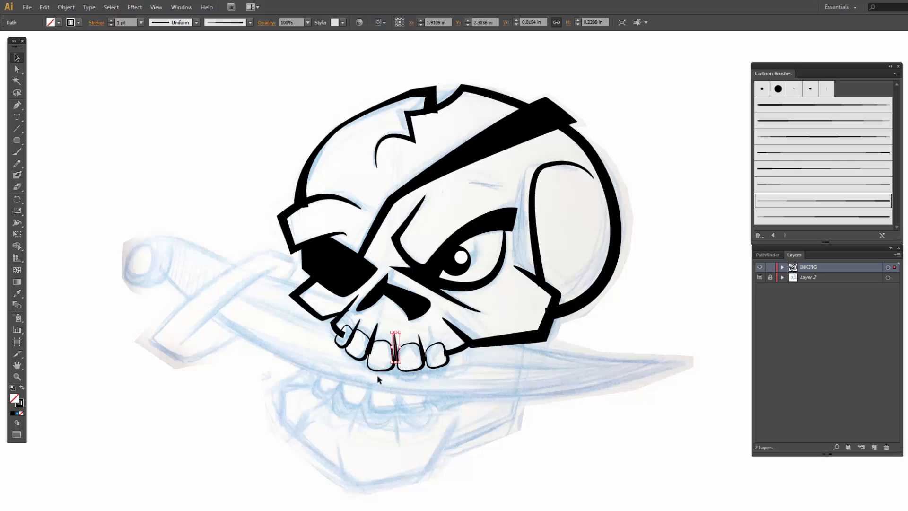
left_click(417, 399)
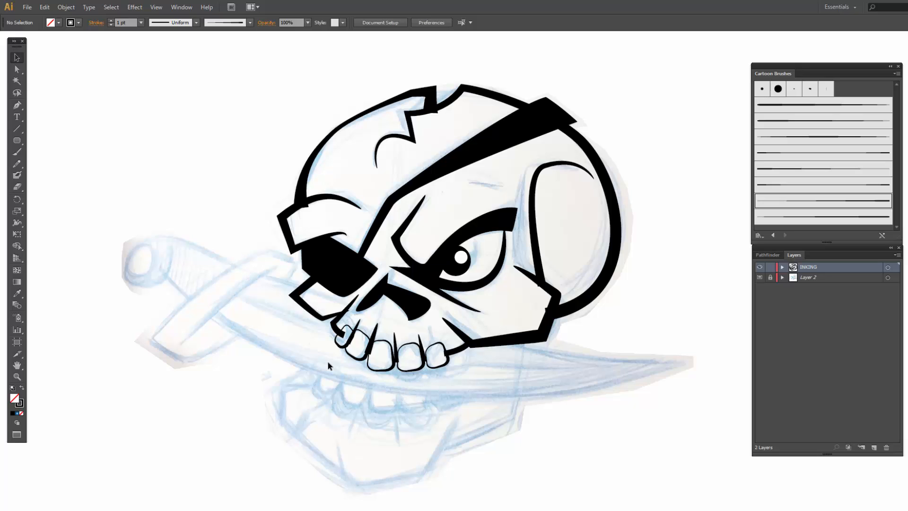
Step: Try art brushes on the middle upper tooth, then apply the 3 pt. Oval brush to it and to the fourth tooth
left_click(380, 369)
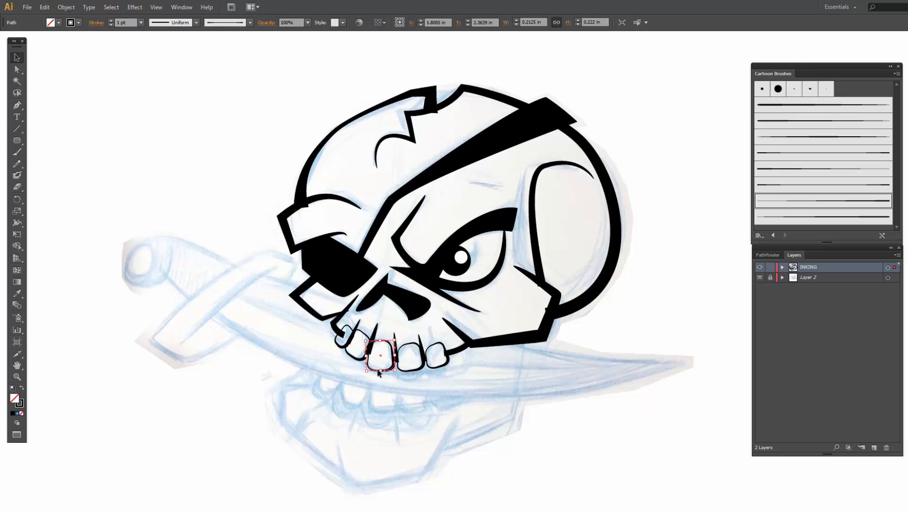
left_click(799, 186)
left_click(797, 170)
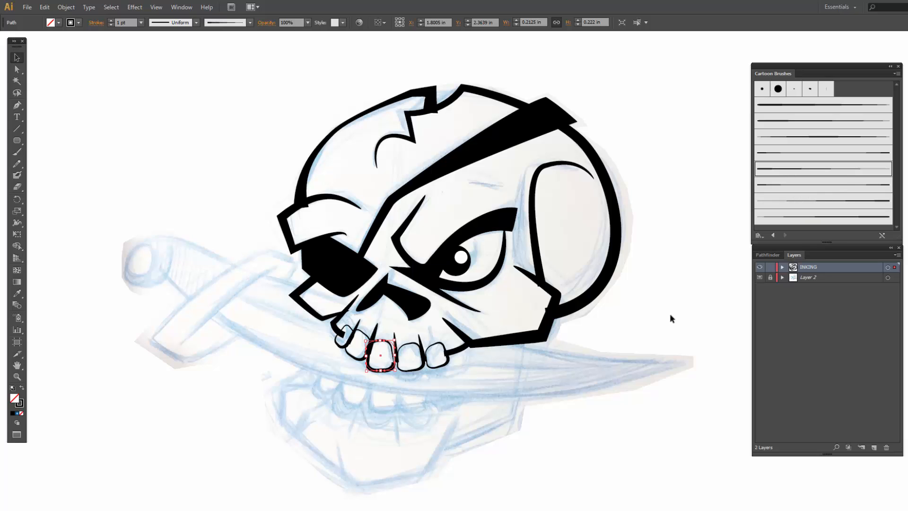
left_click(760, 90)
left_click(794, 89)
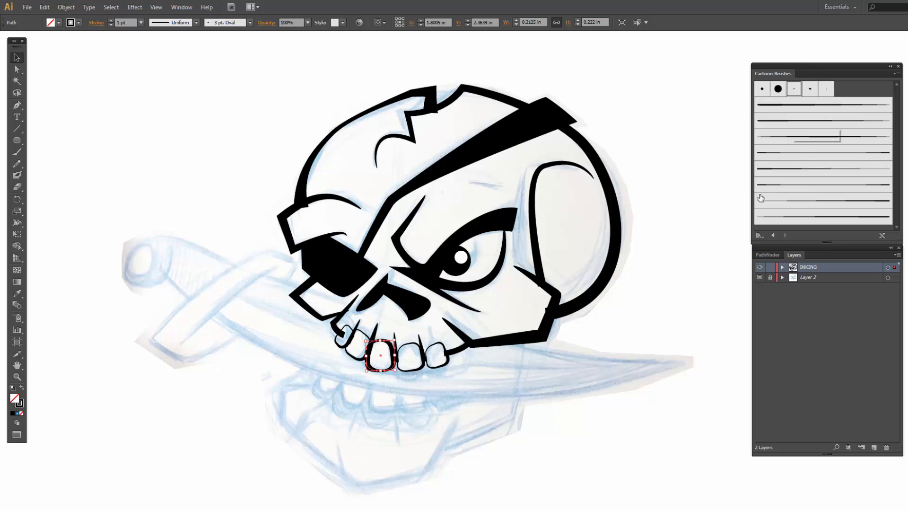
left_click(603, 372)
left_click(419, 366)
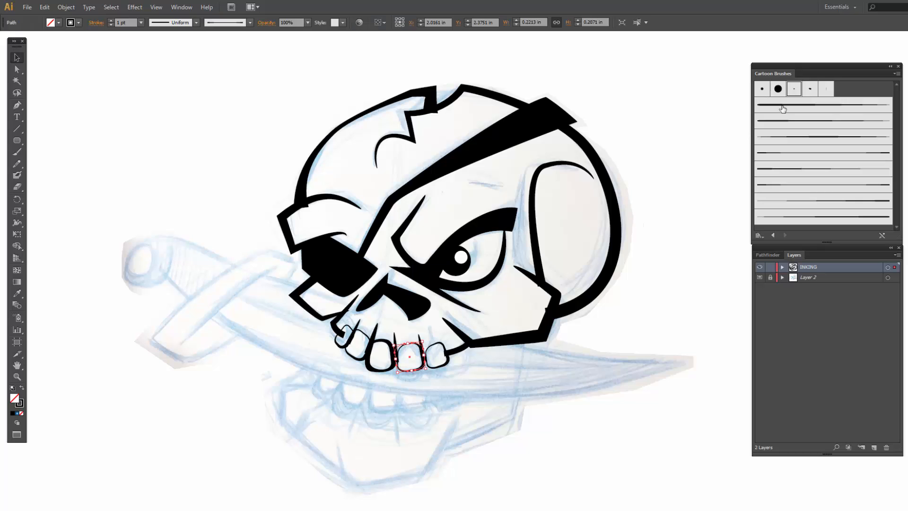
Step: Apply the 3 pt. Oval brush to the rightmost upper tooth and set its stroke to 0.75 pt
left_click(435, 366)
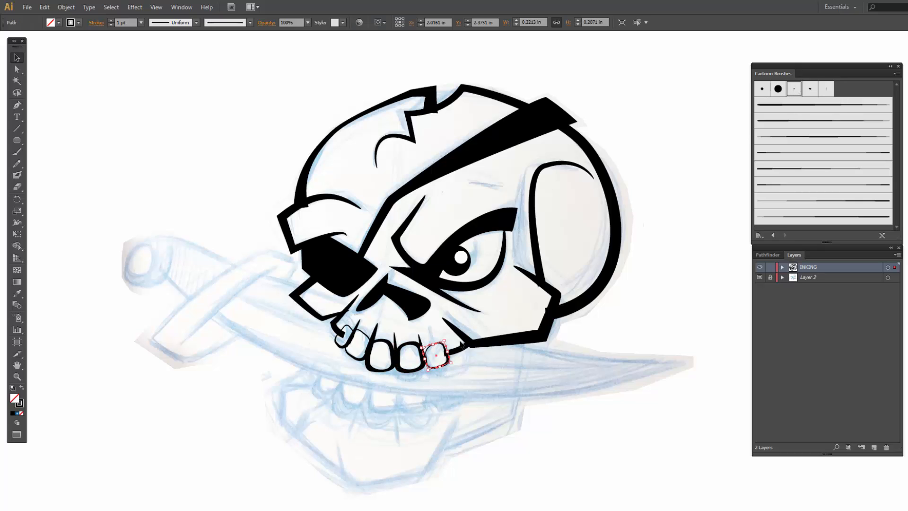
left_click(792, 93)
left_click(140, 23)
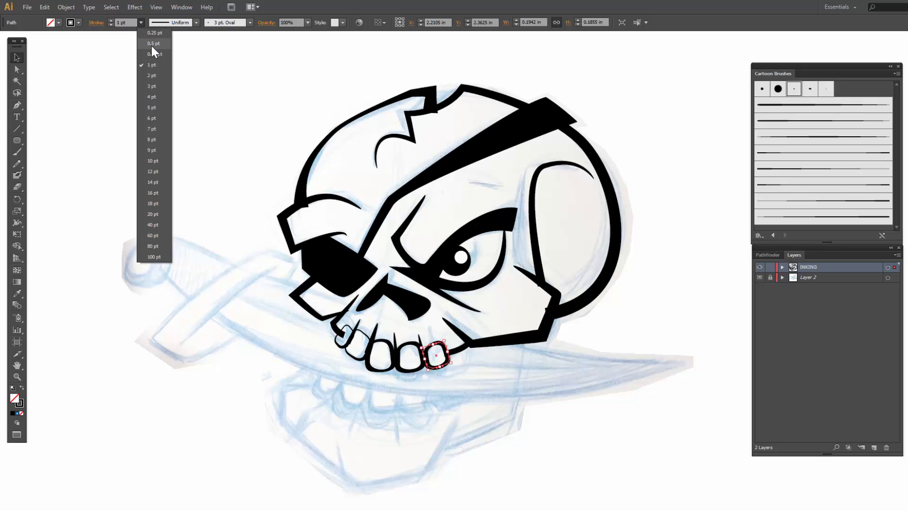
left_click(152, 47)
left_click(141, 22)
left_click(147, 54)
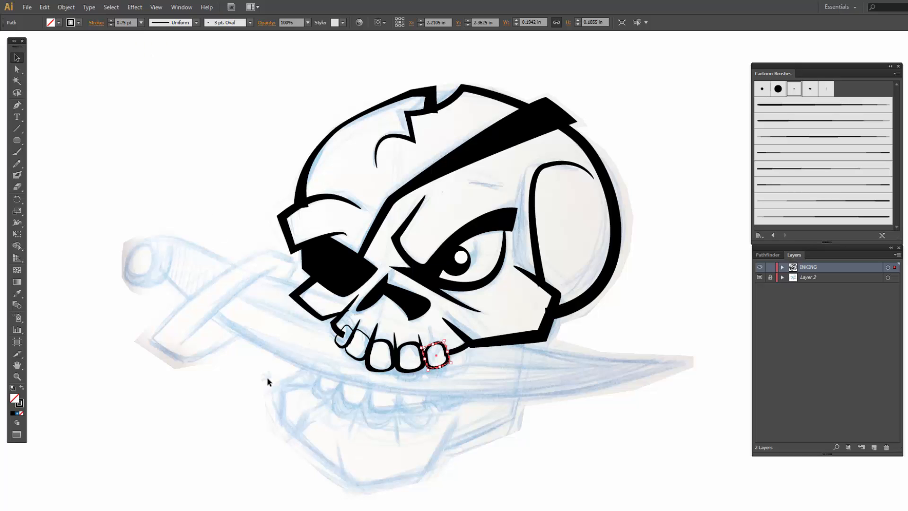
Step: Give the second upper tooth from the left the 3 pt. Oval brush with a 0.75 pt stroke
left_click(355, 357)
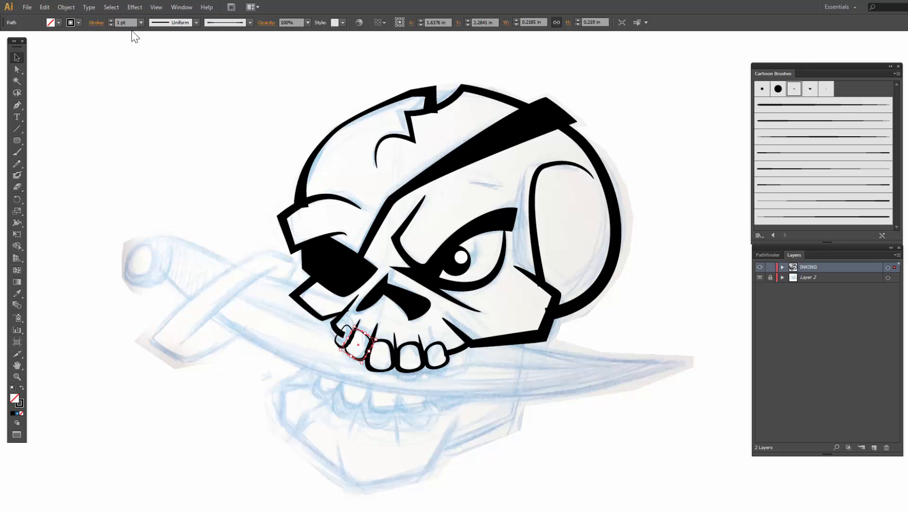
left_click(141, 23)
left_click(154, 54)
left_click(282, 353)
left_click(356, 358)
left_click(141, 22)
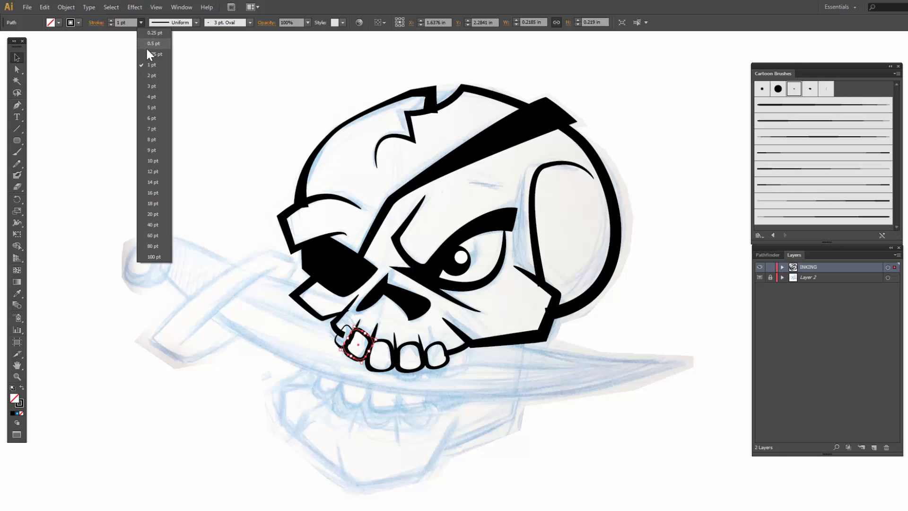
left_click(144, 44)
left_click(141, 23)
left_click(152, 54)
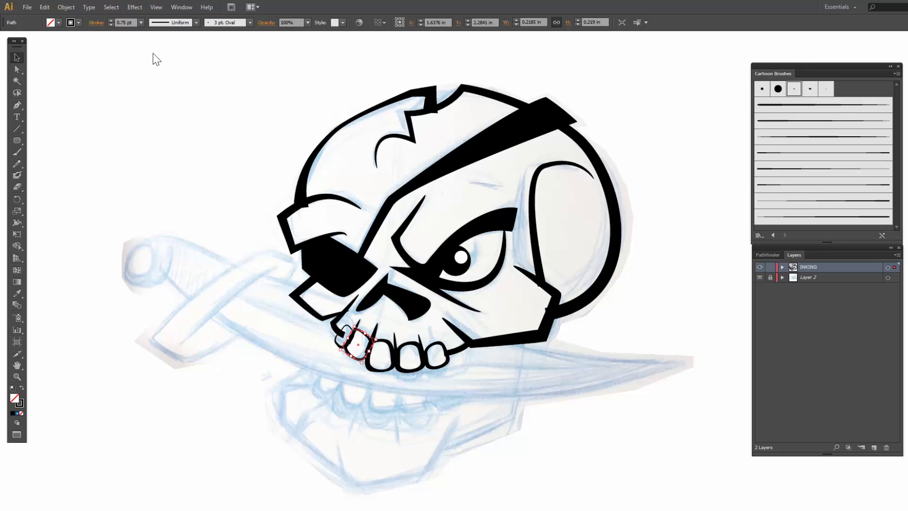
Step: Apply the 3 pt. Oval brush at 0.5 pt to the leftmost upper tooth and nudge the middle tooth up slightly
left_click(339, 336)
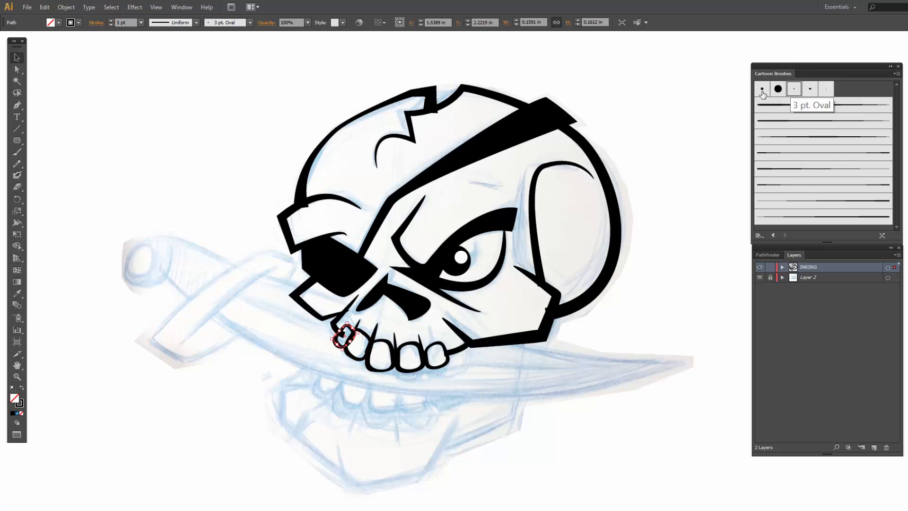
left_click(141, 22)
left_click(145, 44)
left_click(151, 210)
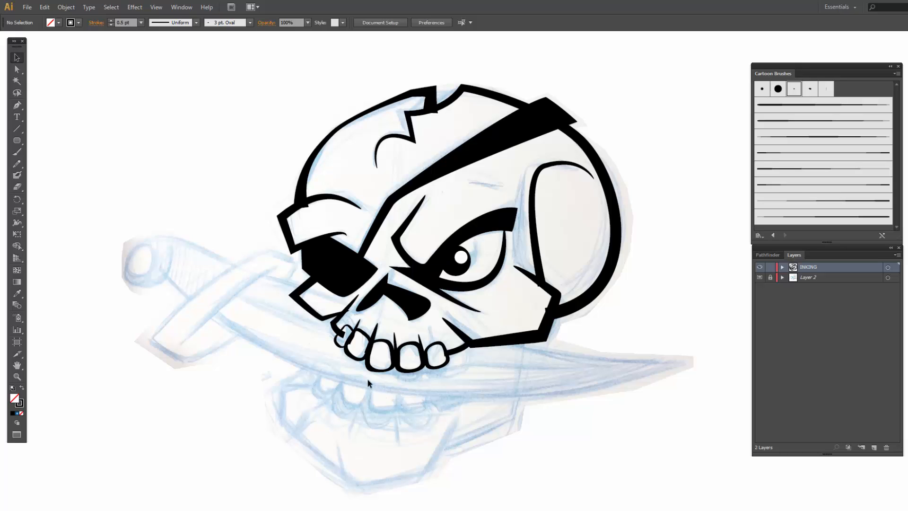
left_click(378, 367)
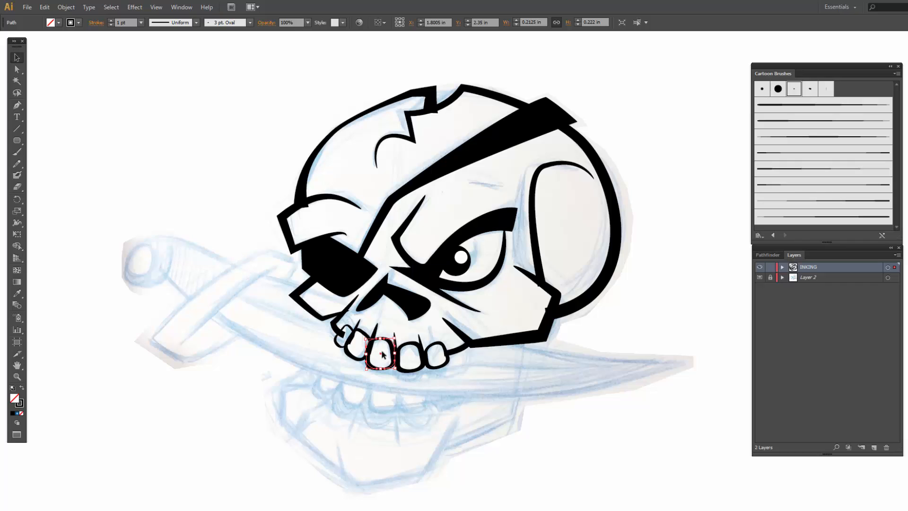
left_click(456, 376)
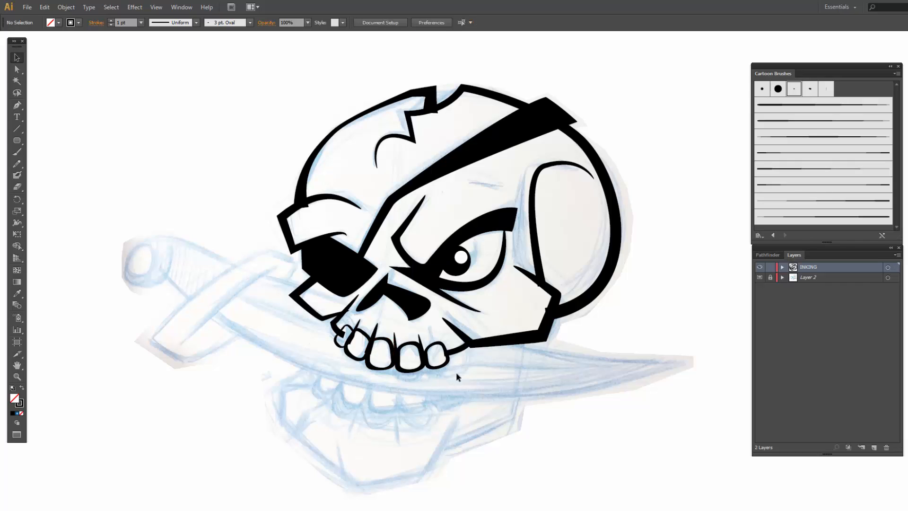
Step: Nudge the curve joining the rightmost tooth to the cheek slightly up and left
left_click(339, 317)
left_click(313, 331)
left_click(463, 350)
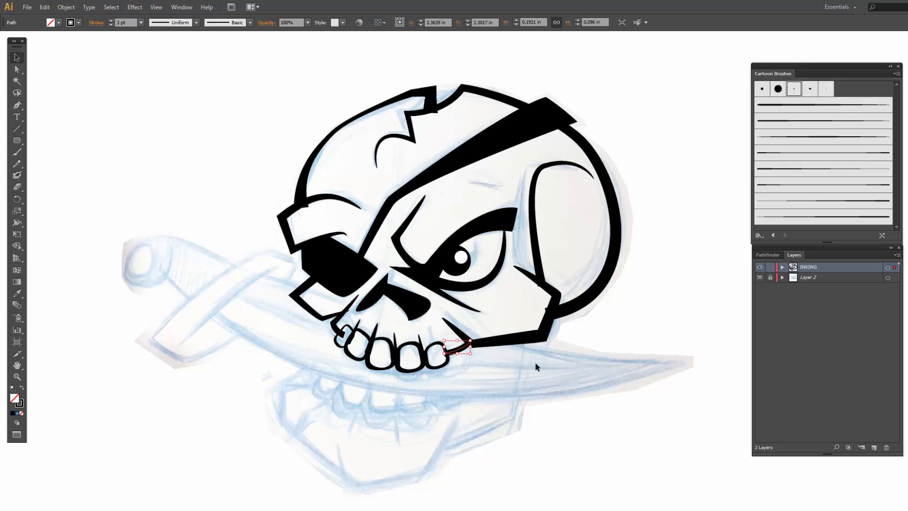
key("Up")
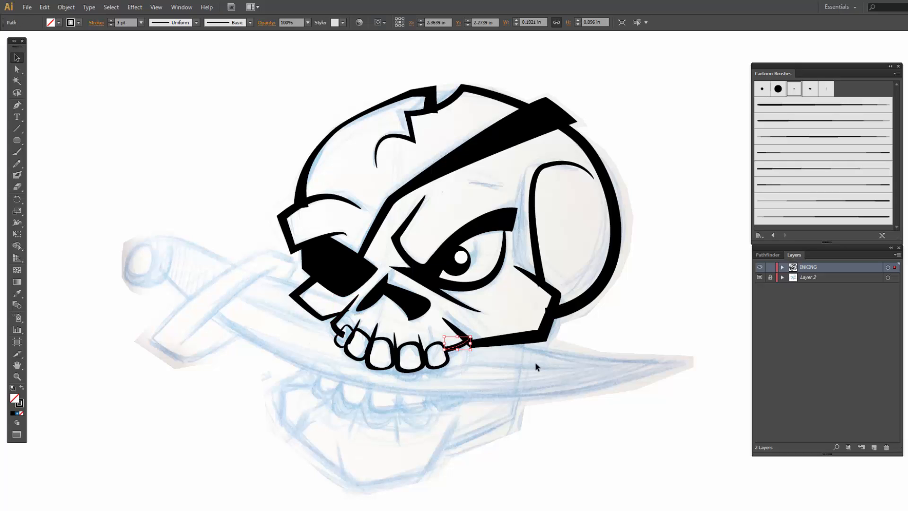
key("Left")
key("Left")
key("Up")
left_click(490, 367)
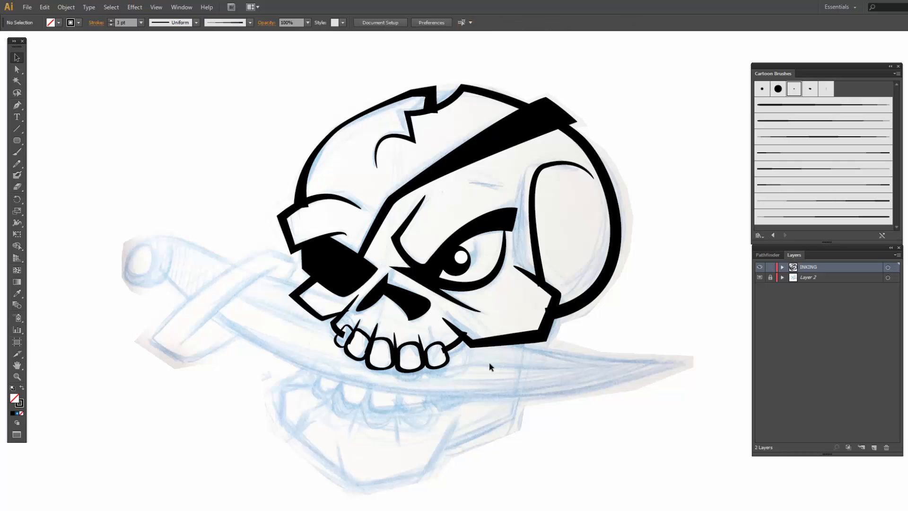
Step: Rename the INKING layer INKING TOP and add a layer named INKING BOTTOM beneath it
double_click(811, 269)
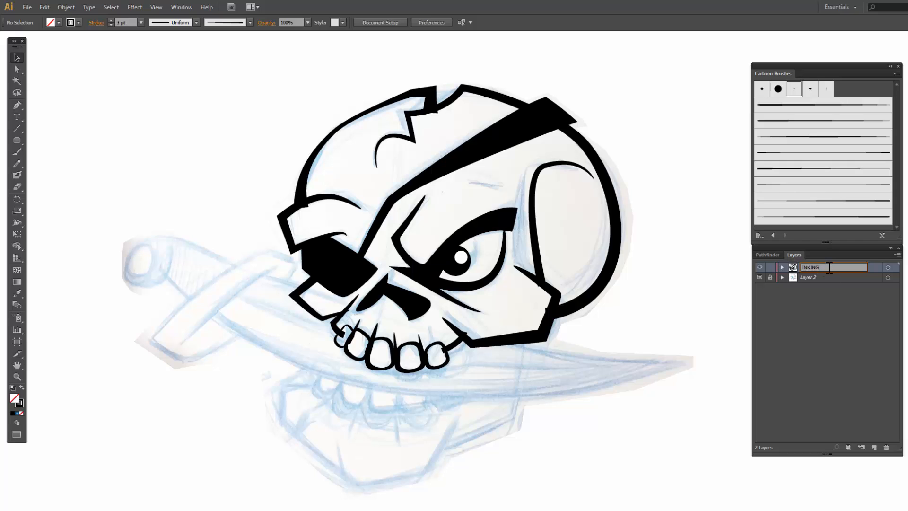
key("Return")
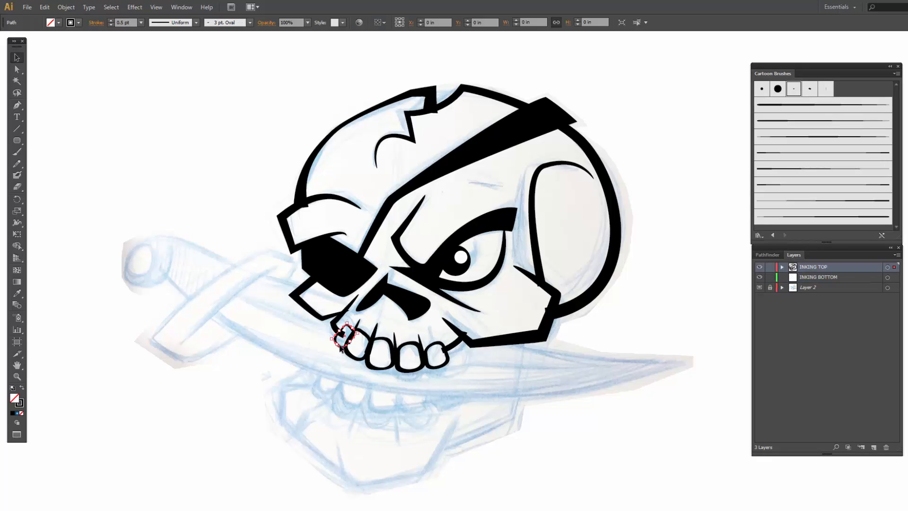
Step: Copy the five upper tooth outlines onto INKING BOTTOM with INKING TOP locked, and move the copies down over the sketched lower teeth
left_click_drag(331, 321, 411, 372)
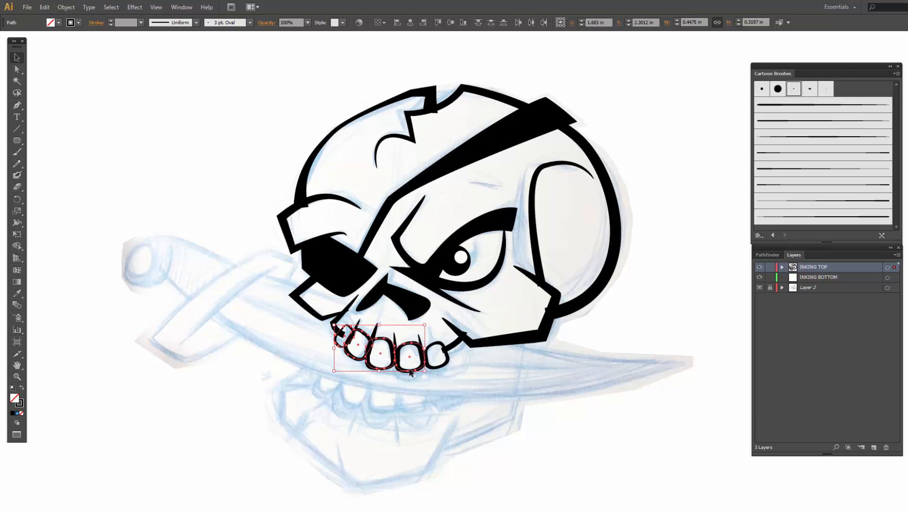
left_click(445, 367, "shift")
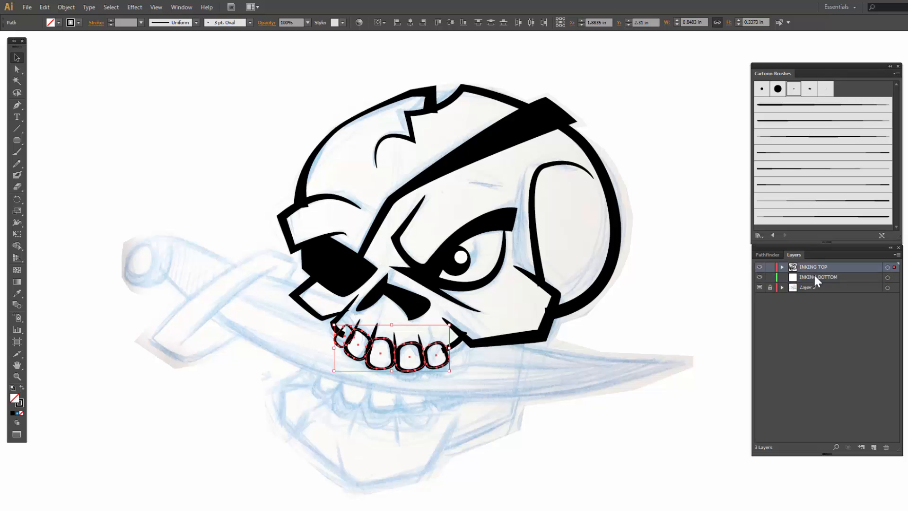
left_click(769, 267)
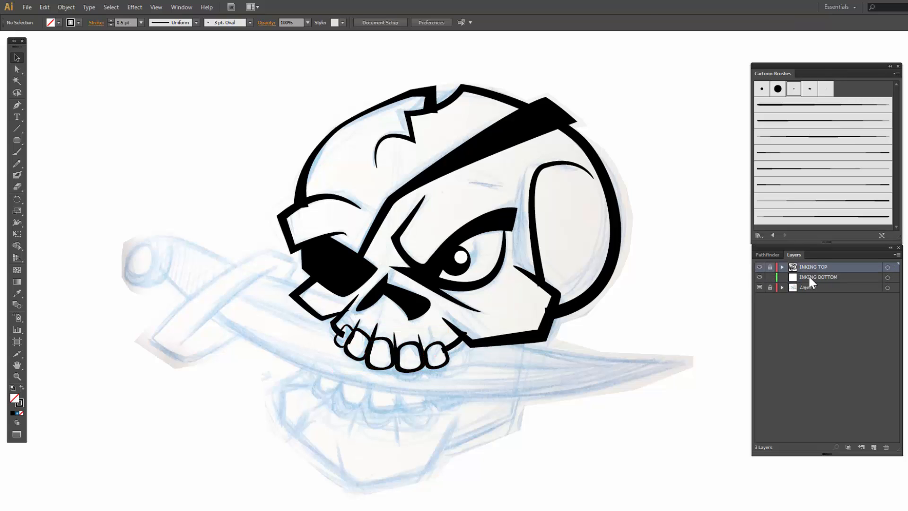
left_click(808, 277)
key("ctrl+f")
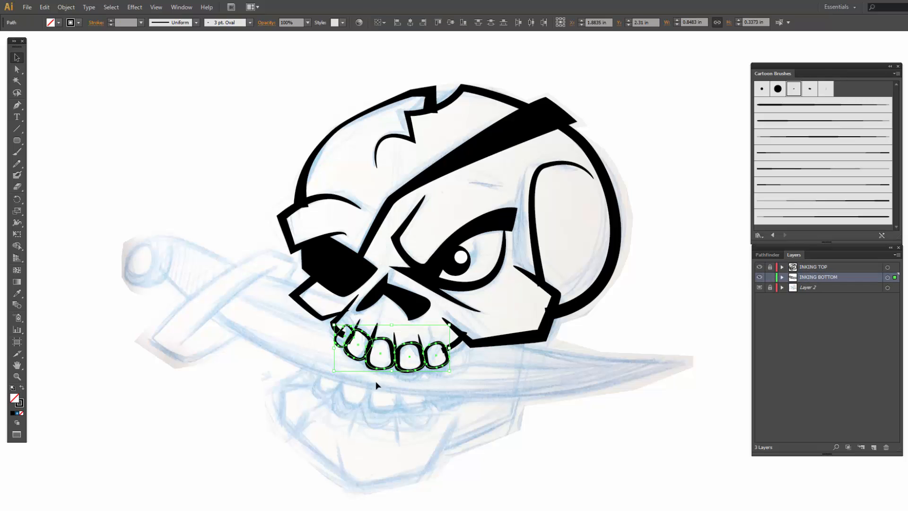
left_click_drag(371, 368, 356, 413)
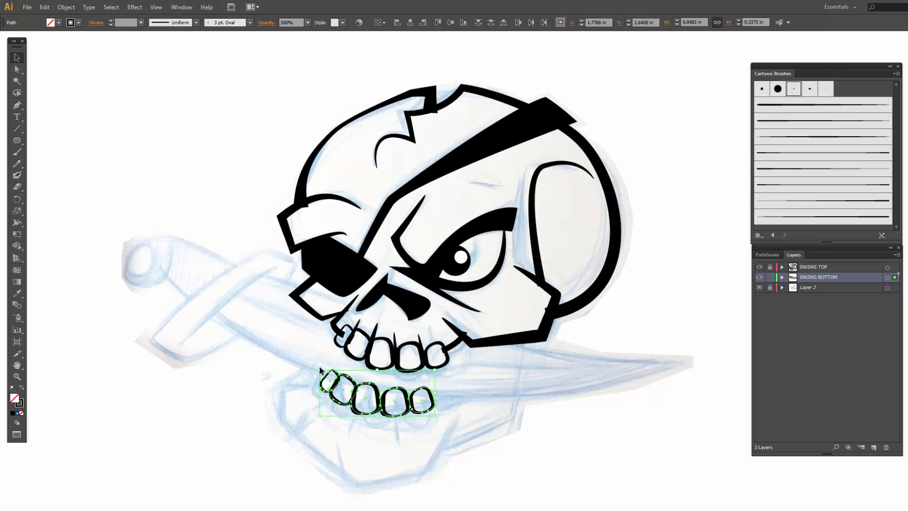
Step: Resize the five lower tooth outlines together to about 0.79 in wide and 0.36 in high
left_click_drag(317, 365, 320, 362)
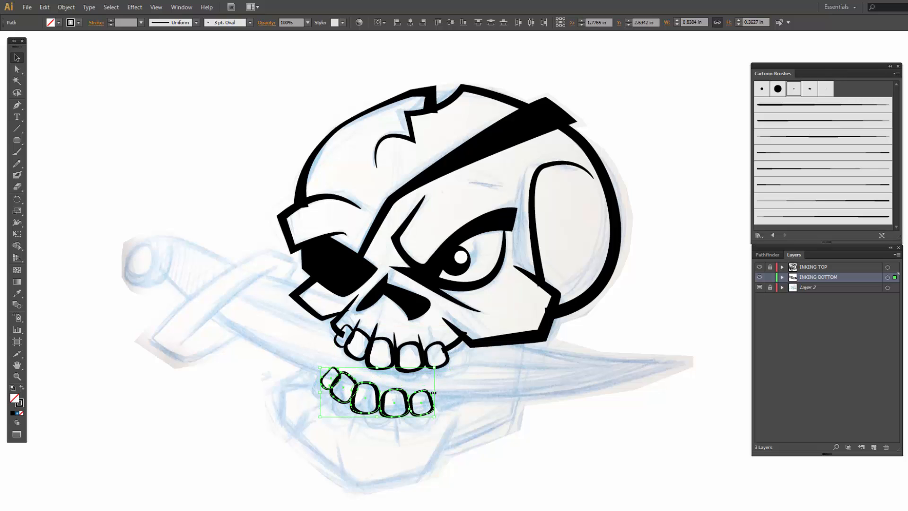
left_click_drag(435, 391, 429, 392)
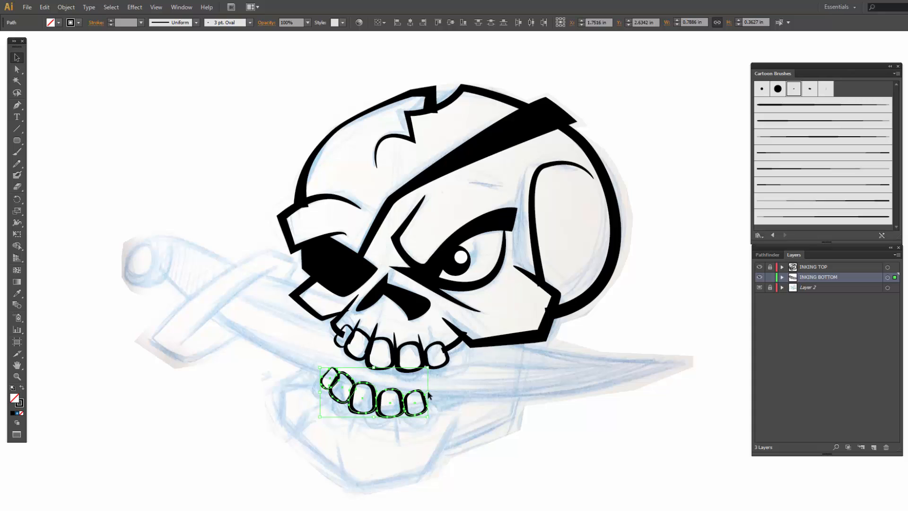
left_click(435, 421)
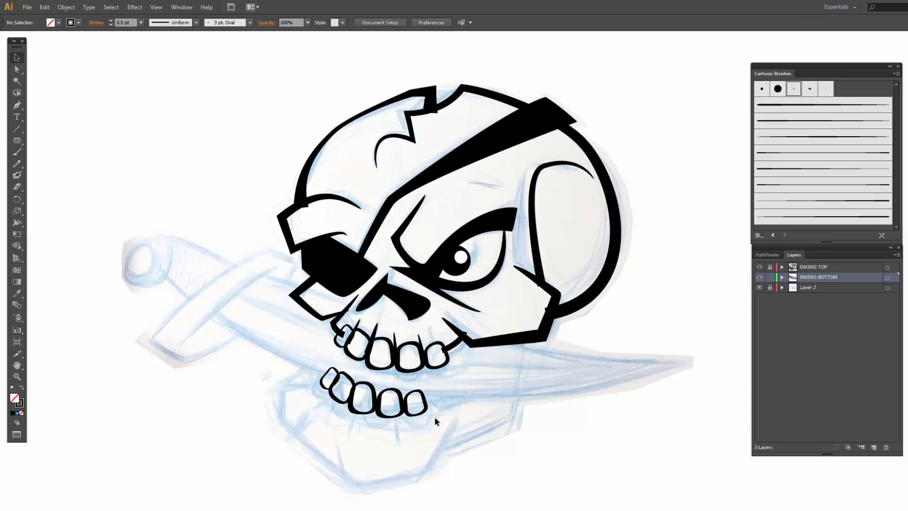
Step: Nudge the second lower tooth from the left down and left, and shift the third tooth left and rotate it slightly clockwise
left_click(338, 402)
key("Up")
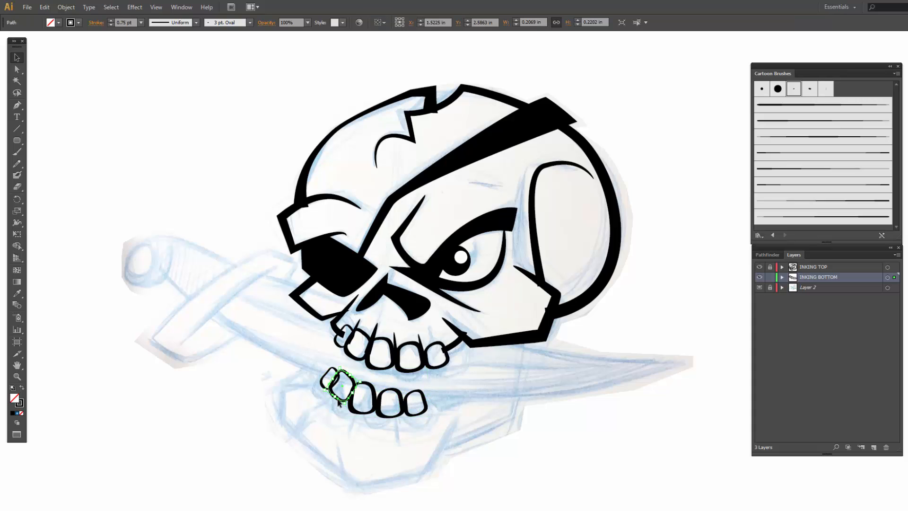
key("Down")
key("Left")
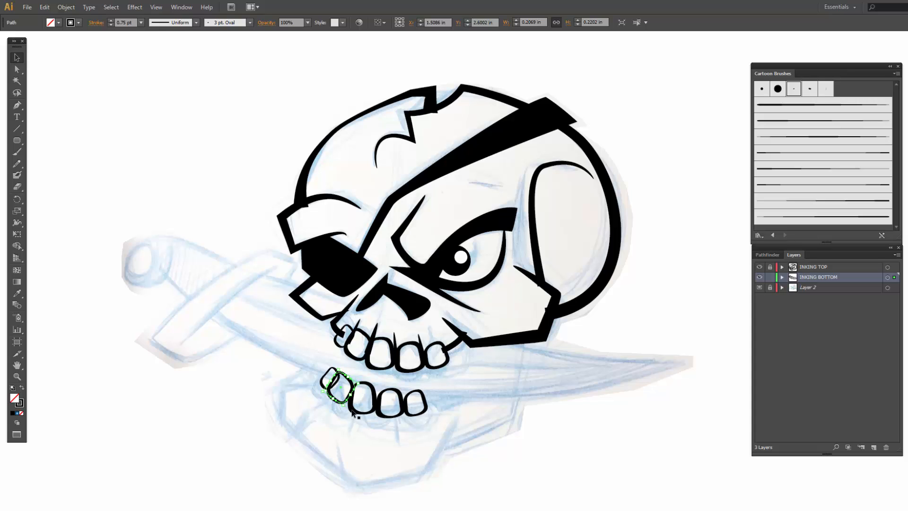
left_click(377, 409)
key("Left")
key("Left")
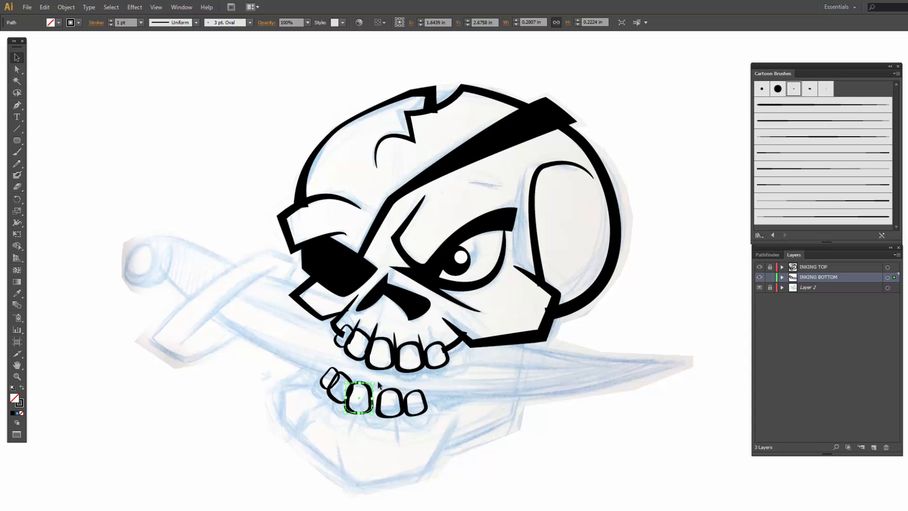
left_click_drag(378, 385, 405, 393)
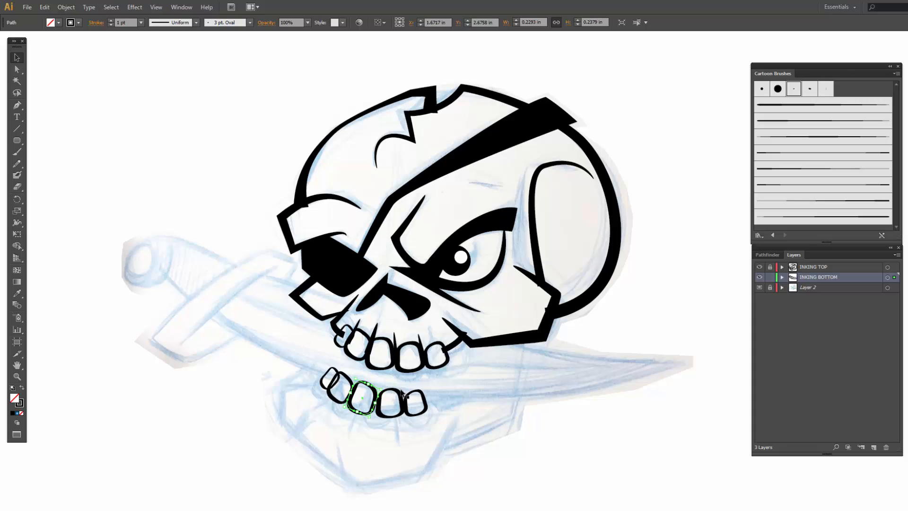
Step: Shift the fourth and rightmost lower teeth up and left to close the gaps between them
left_click(390, 417)
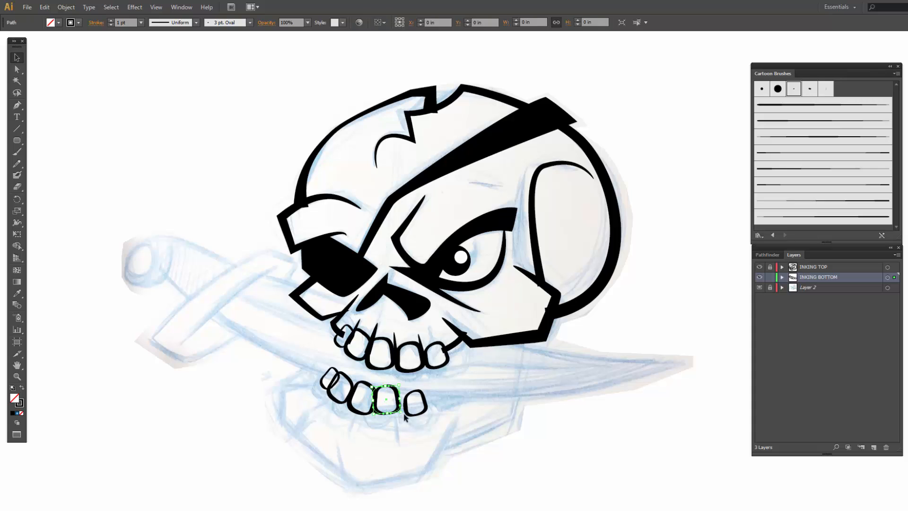
left_click(408, 413)
left_click_drag(405, 404, 401, 399)
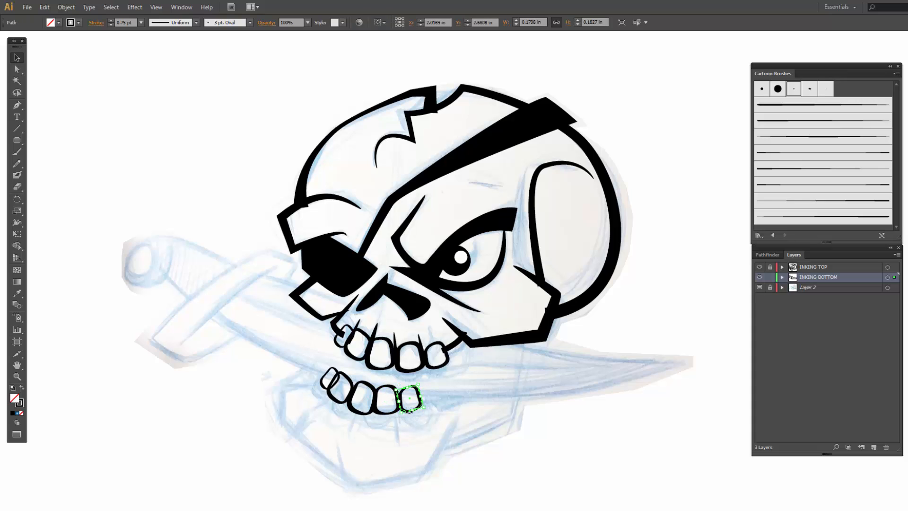
left_click(418, 424)
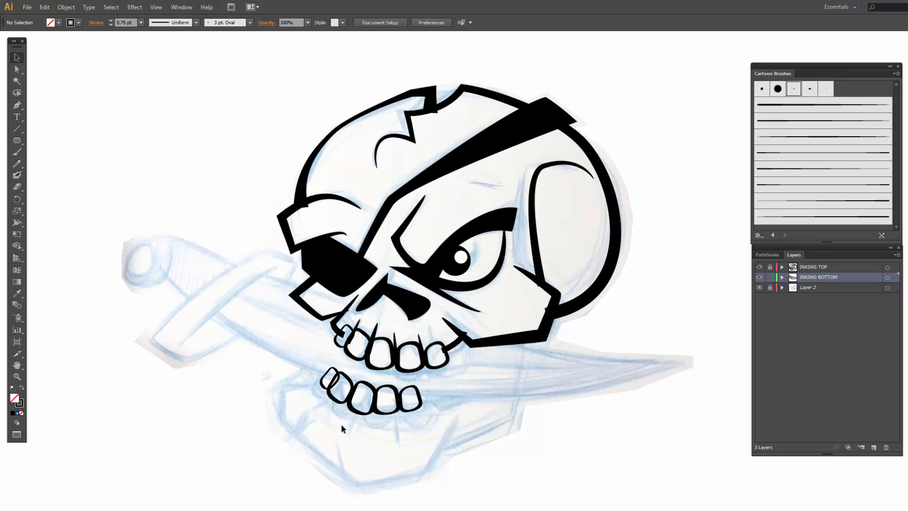
Step: Duplicate all five lower tooth outlines, offsetting the copies about 0.06 in left and 0.04 in down
left_click(323, 386)
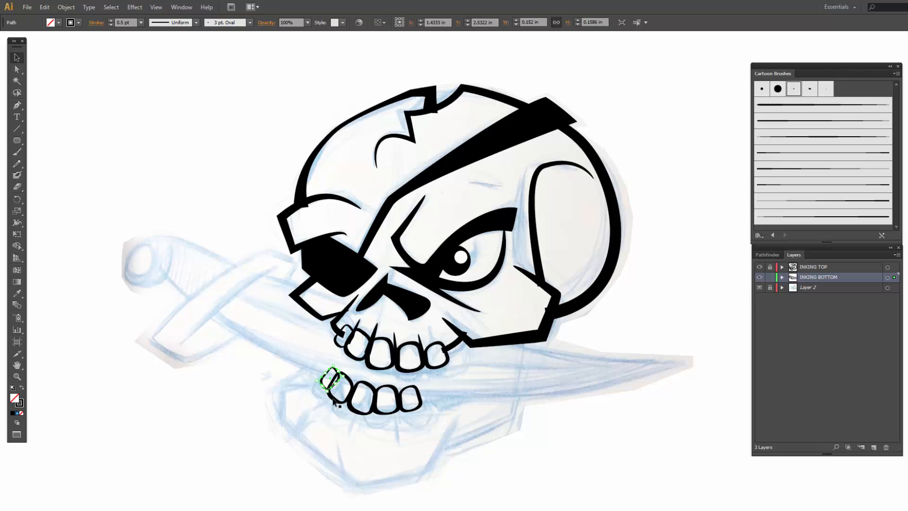
left_click(333, 401, "shift")
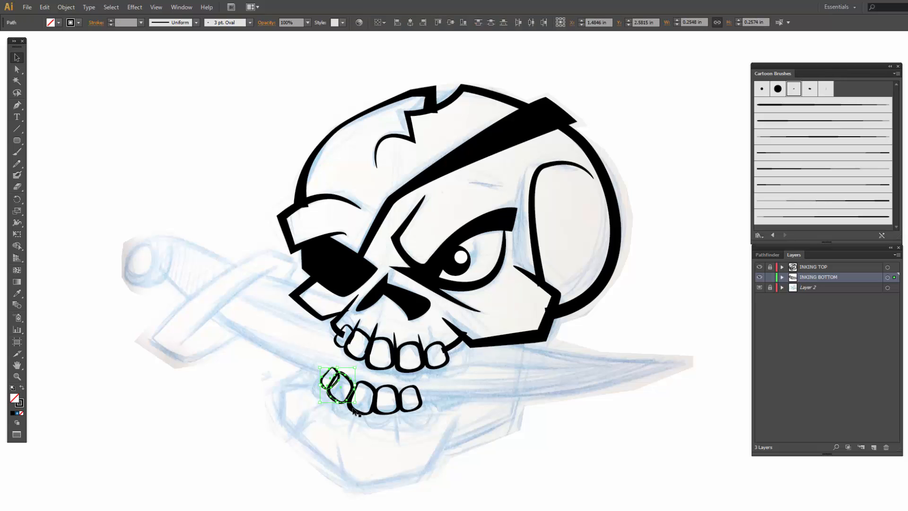
left_click(353, 409, "shift")
left_click(400, 406, "shift")
left_click(393, 412, "shift")
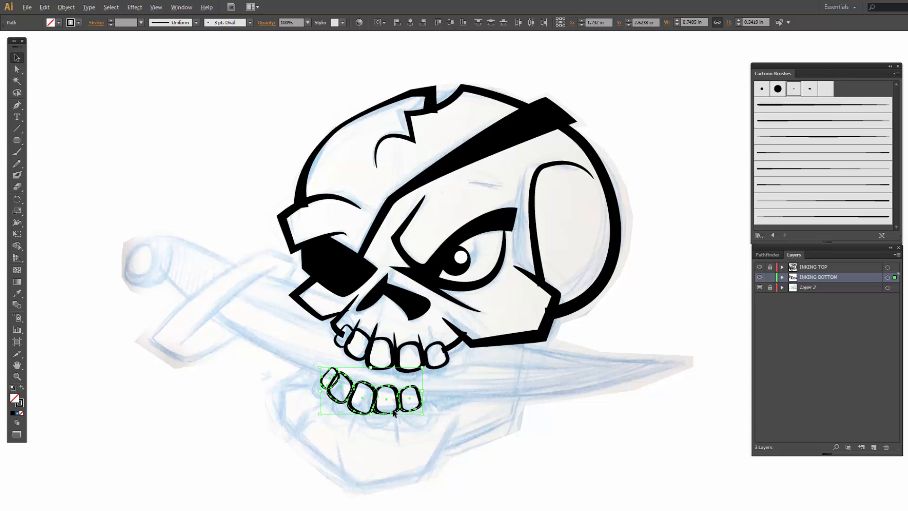
left_click_drag(393, 412, 385, 418)
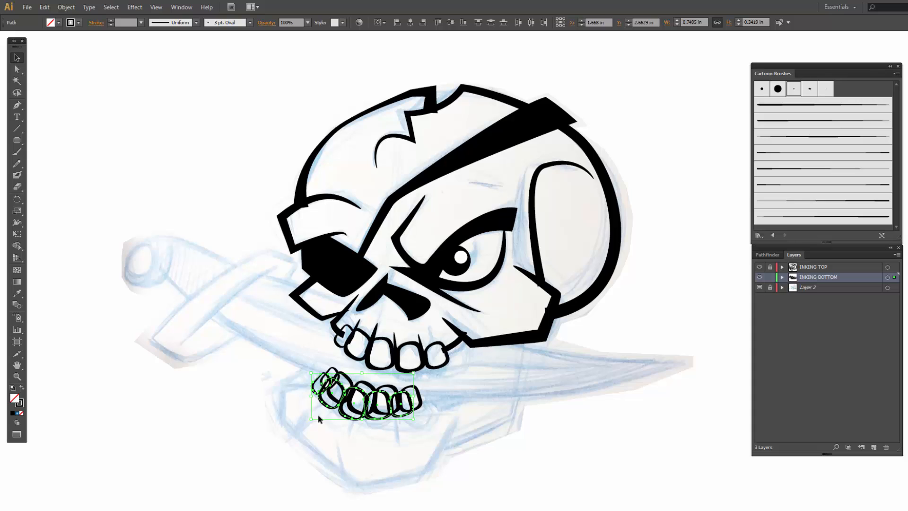
Step: Adjust the third, fourth and fifth duplicated teeth individually so they sit slightly lower behind their originals
left_click(333, 428)
left_click(346, 416)
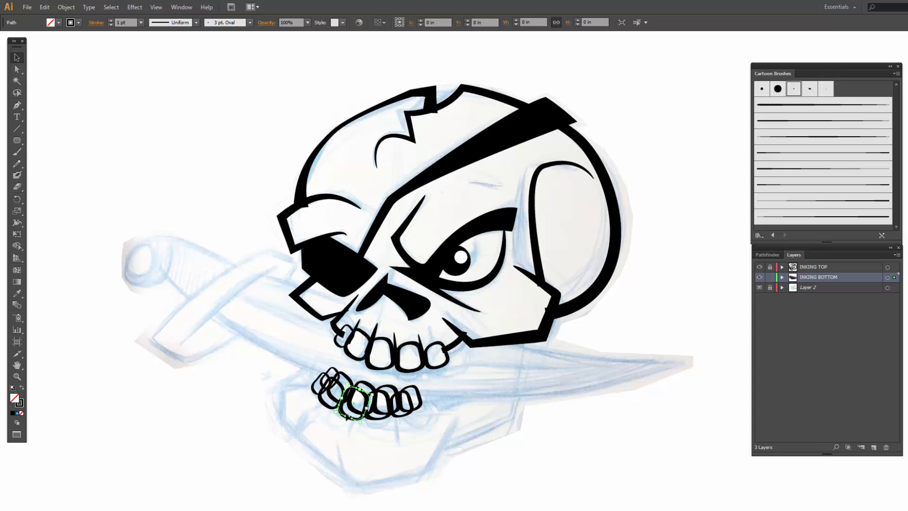
left_click(382, 424)
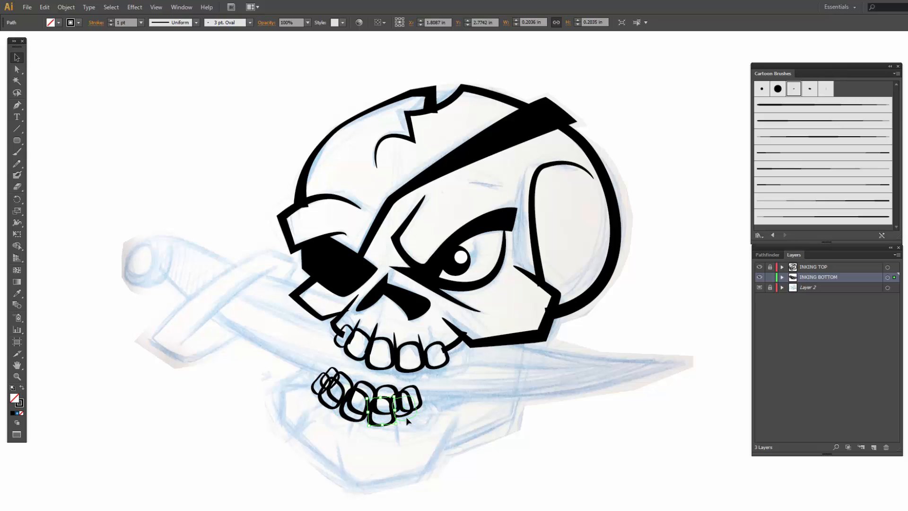
left_click(408, 416)
Step: Turn the five duplicated teeth into solid black shapes without a stroke and send them behind the tooth outlines
left_click(323, 390)
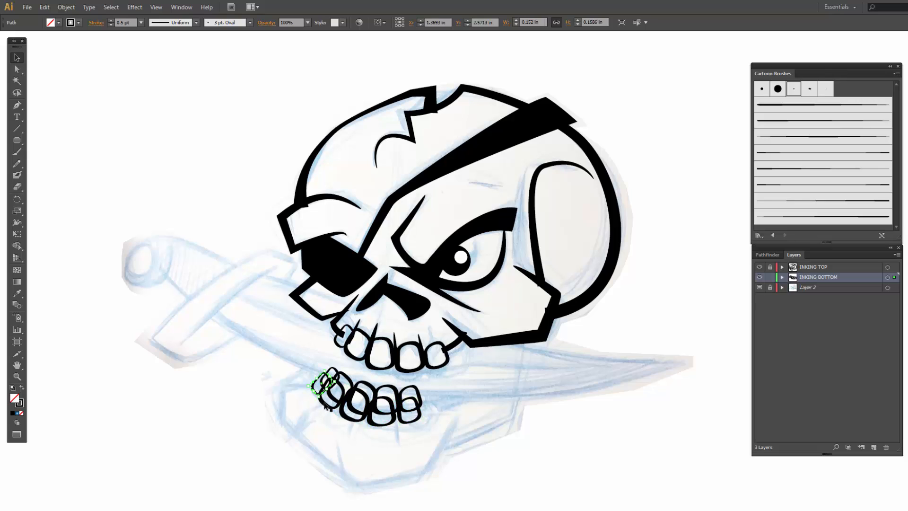
left_click(329, 403, "shift")
left_click(356, 418, "shift")
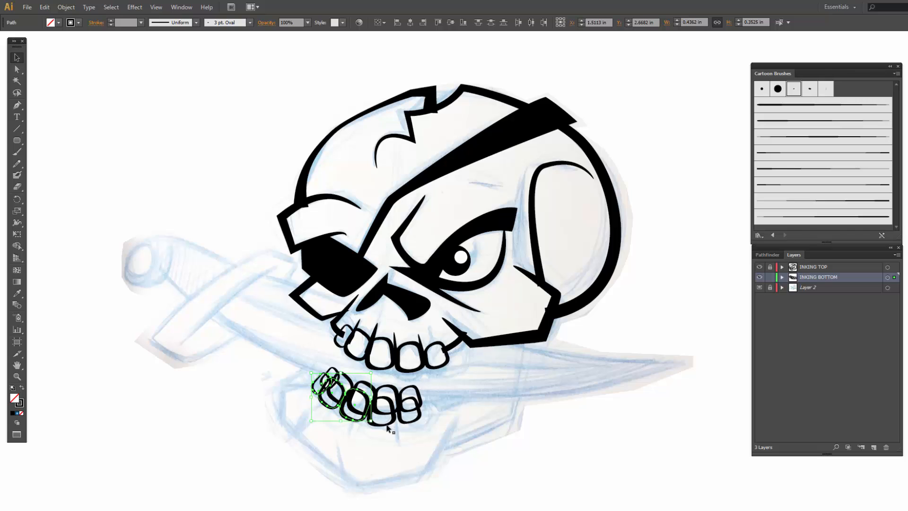
left_click(383, 423, "shift")
left_click(410, 424, "shift")
left_click(22, 387)
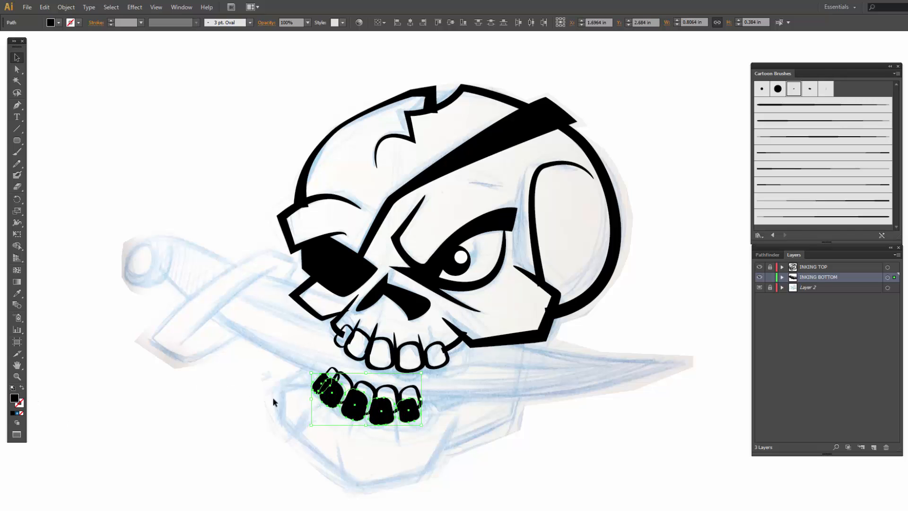
right_click(357, 417)
mouse_move(373, 393)
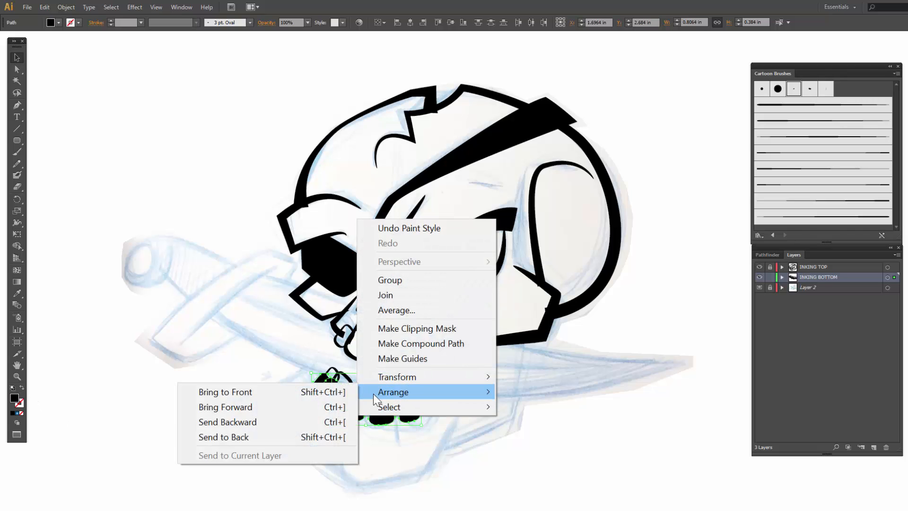
left_click(275, 436)
Step: Fill the five original lower tooth outlines with white
left_click(333, 371)
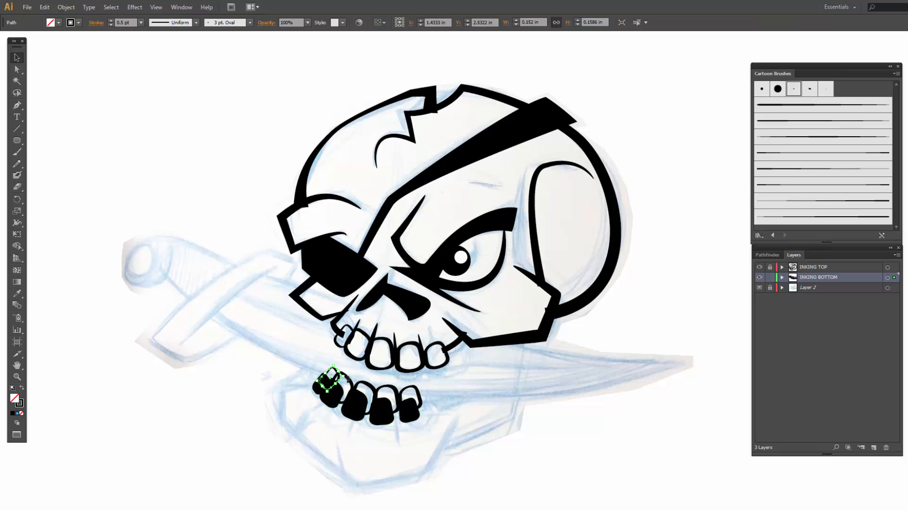
left_click(353, 383, "shift")
left_click(374, 388, "shift")
left_click(397, 390, "shift")
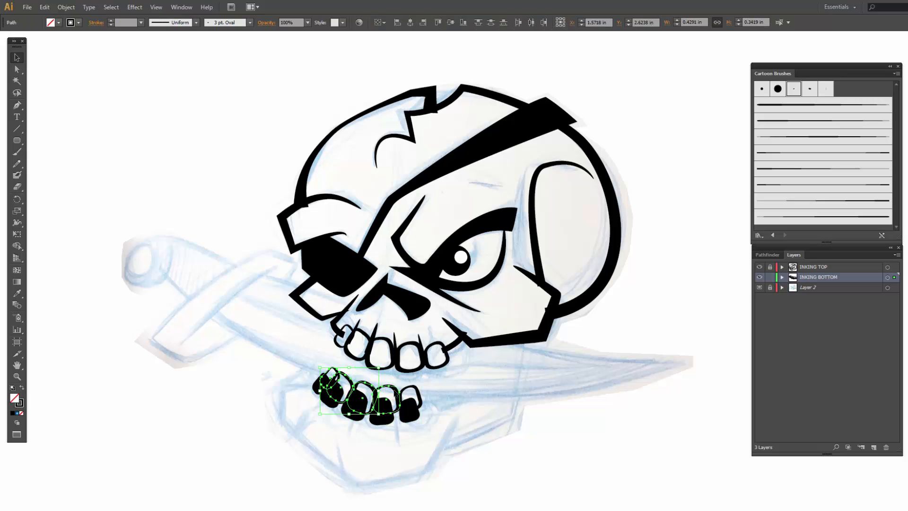
left_click(420, 388, "shift")
left_click(59, 22)
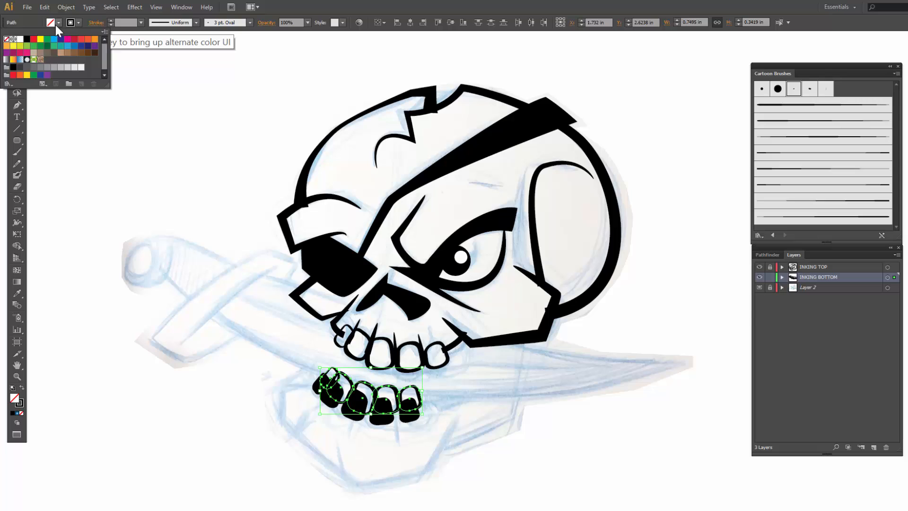
left_click(23, 38)
left_click(340, 432)
Step: Nudge the black shadow shape of the second lower tooth slightly to the right
left_click(333, 406)
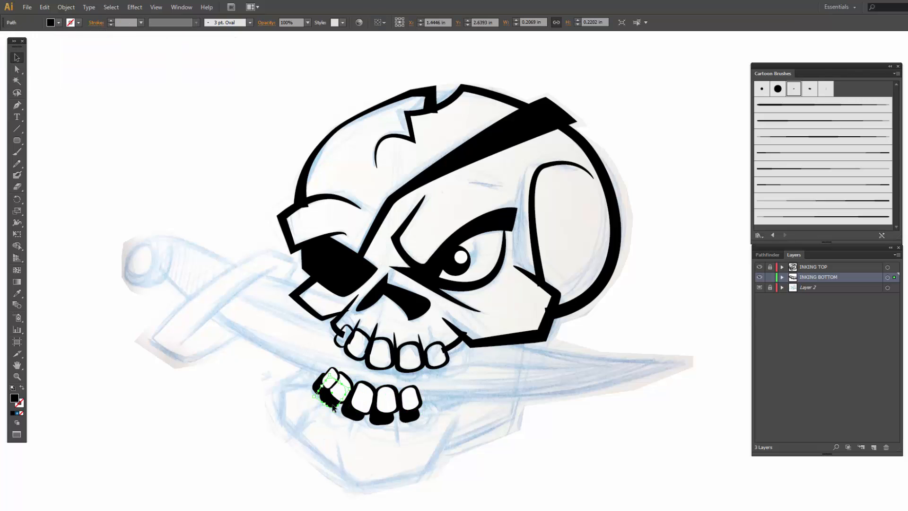
key("Right")
key("Right")
left_click(322, 443)
Step: Bring the third white lower tooth to the front and shift it slightly left
left_click(364, 406)
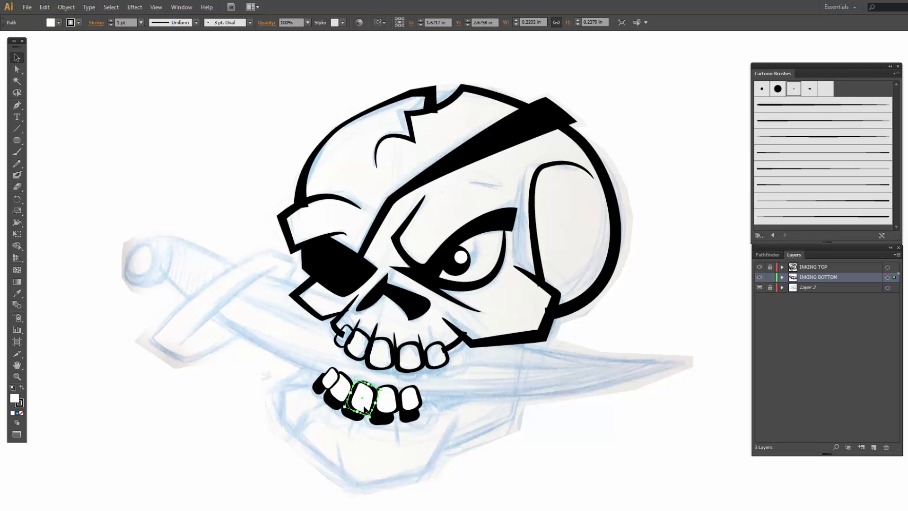
key("Left")
key("Left")
key("Left")
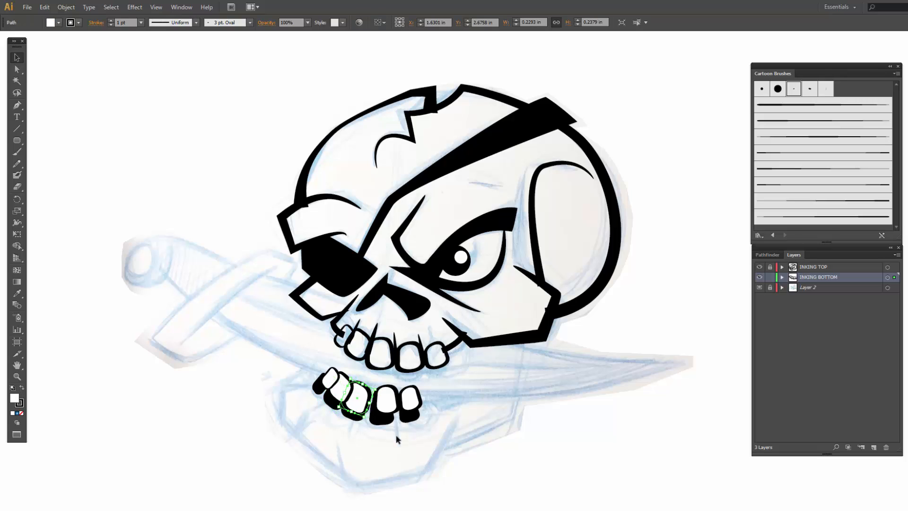
right_click(349, 407)
mouse_move(364, 379)
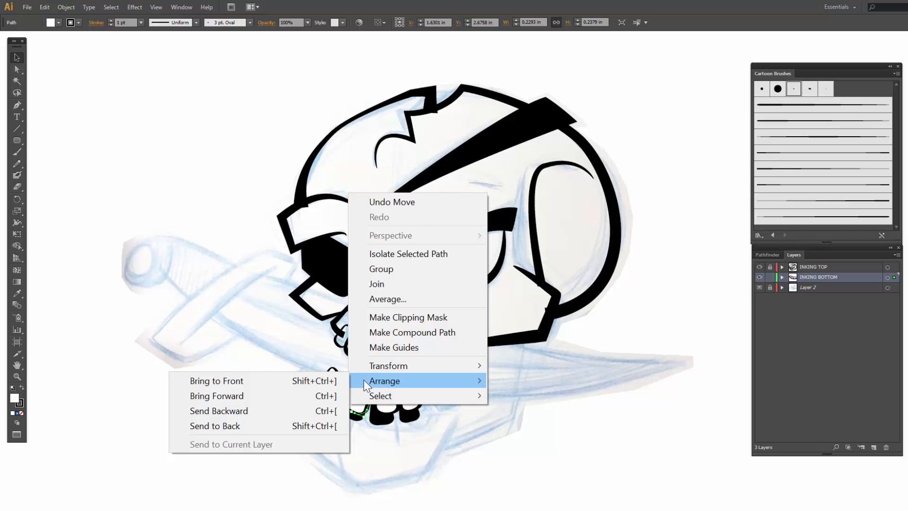
left_click(293, 395)
right_click(359, 411)
mouse_move(404, 384)
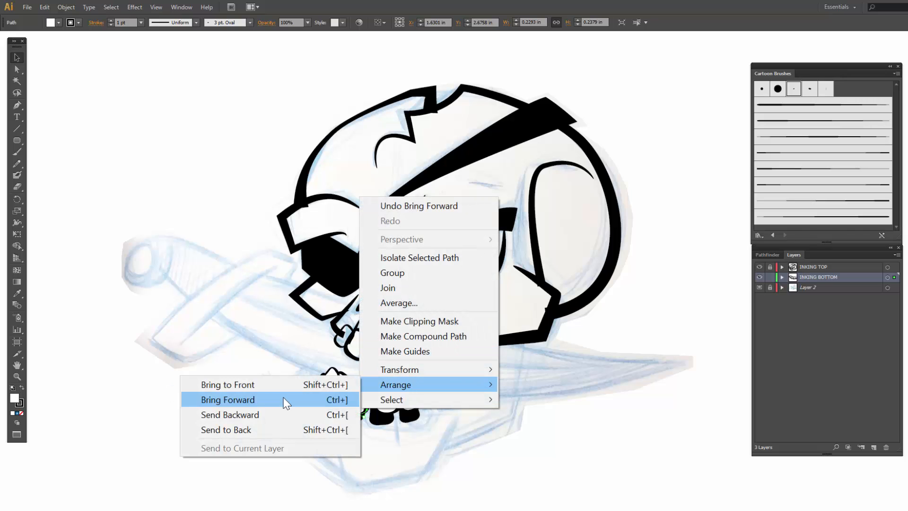
left_click(285, 386)
left_click(321, 443)
left_click_drag(356, 404, 360, 404)
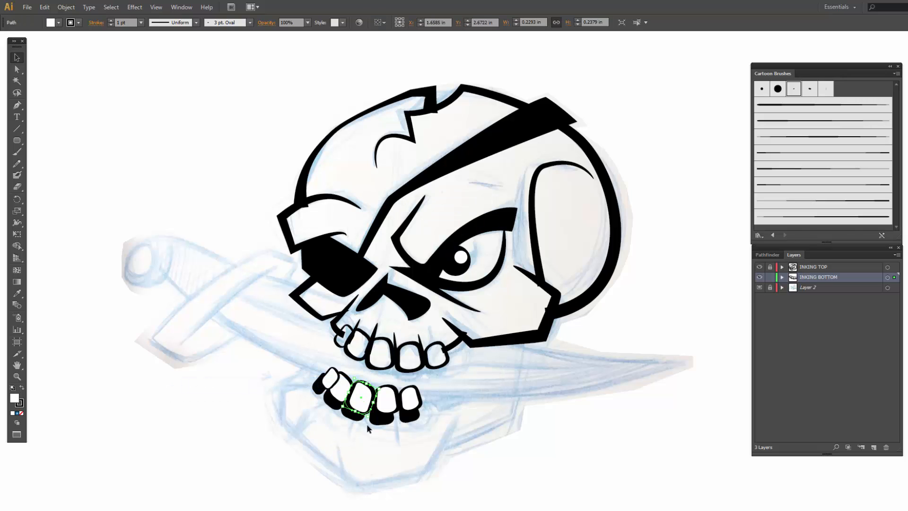
Step: Widen the third tooth's black shadow shape slightly to the right
left_click(365, 411)
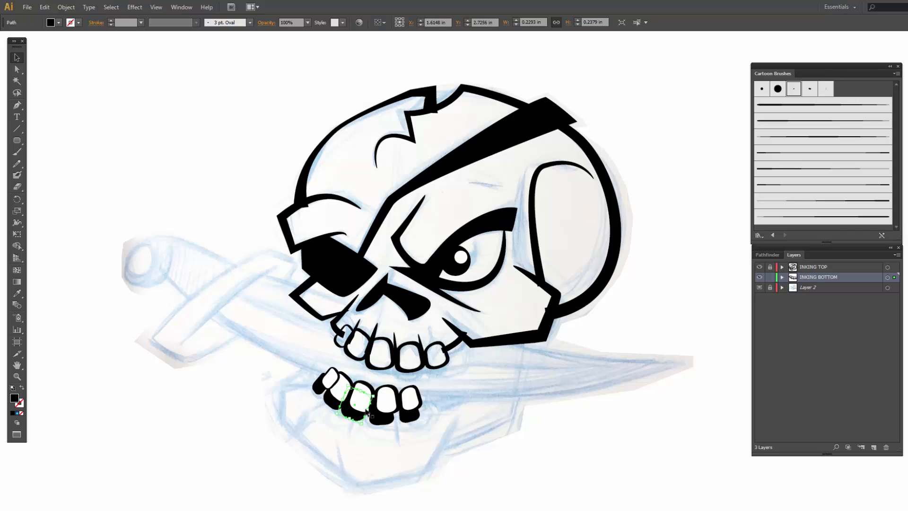
left_click_drag(369, 411, 373, 412)
left_click(377, 442)
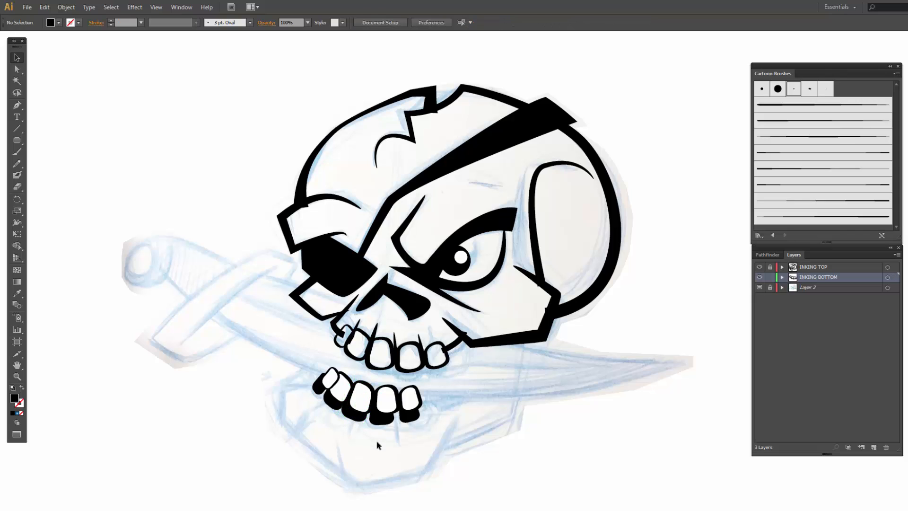
Step: Send the leftmost white lower tooth to the back, followed by its black shadow shape so the shadow lies behind it
left_click(329, 380)
right_click(330, 380)
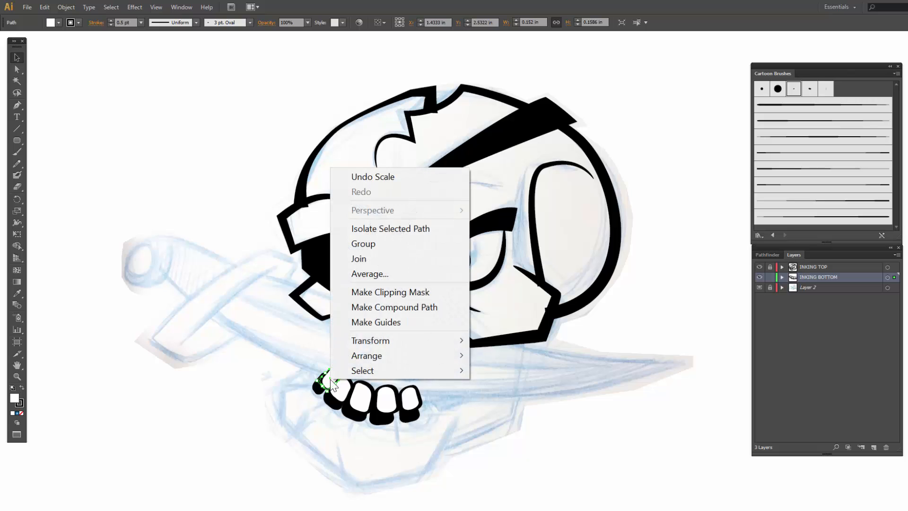
mouse_move(353, 356)
left_click(275, 400)
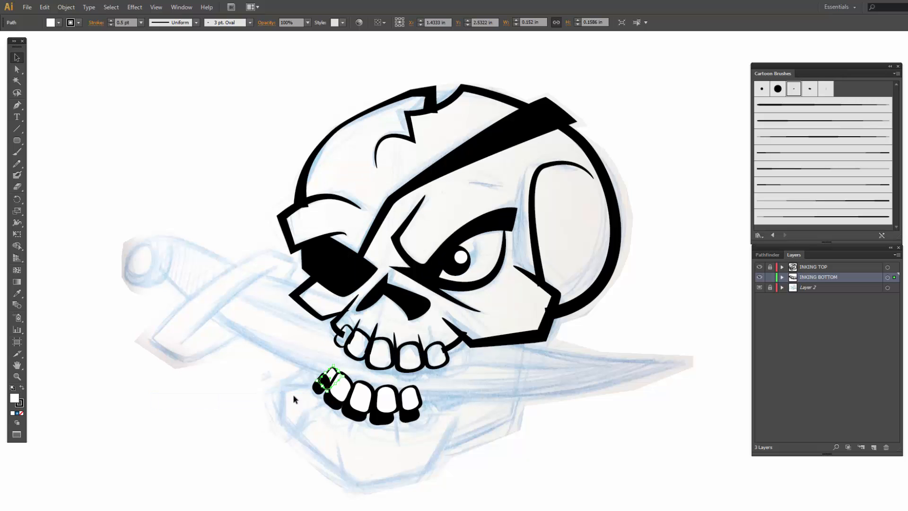
left_click(317, 391)
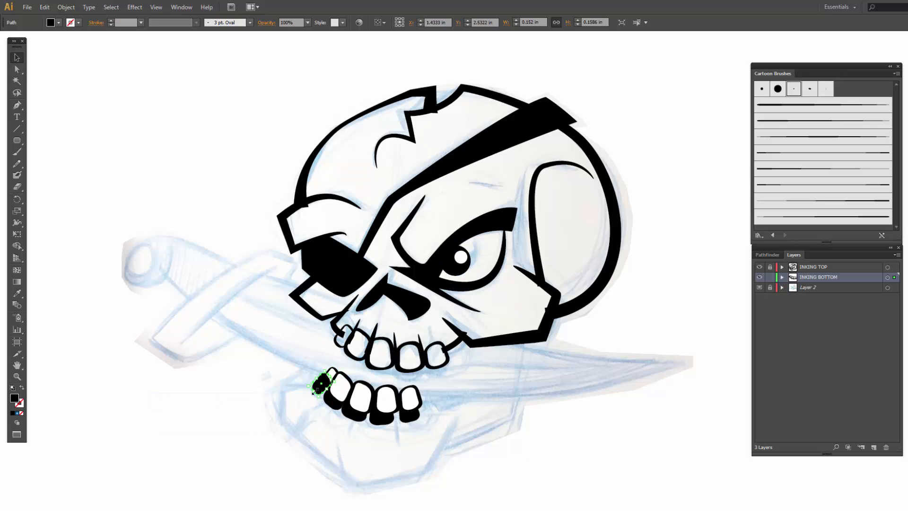
right_click(316, 393)
mouse_move(347, 371)
left_click(275, 412)
left_click(302, 418)
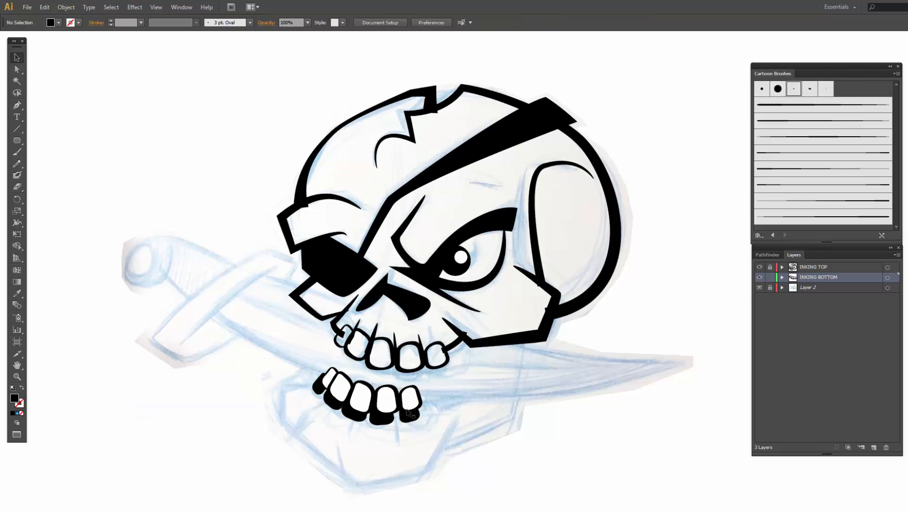
Step: Extend the fourth lower tooth's black shadow shape slightly to the right
left_click(395, 421)
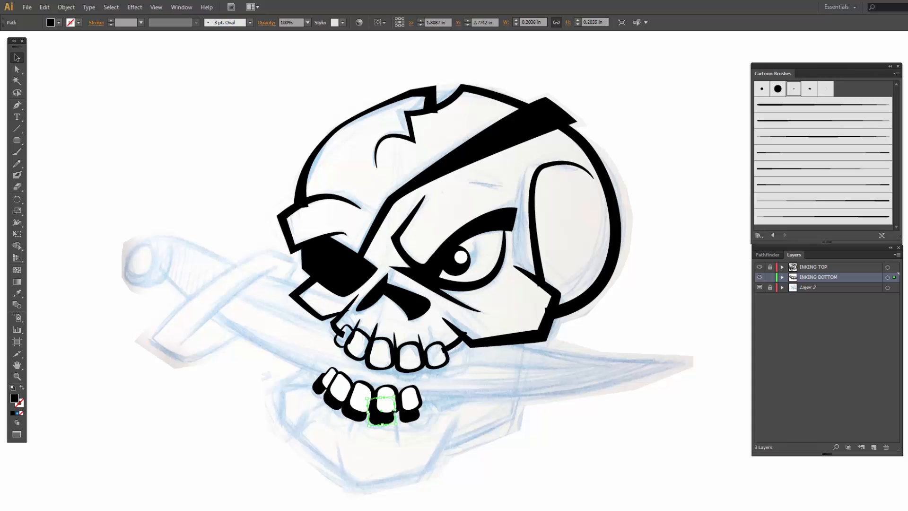
left_click(384, 439)
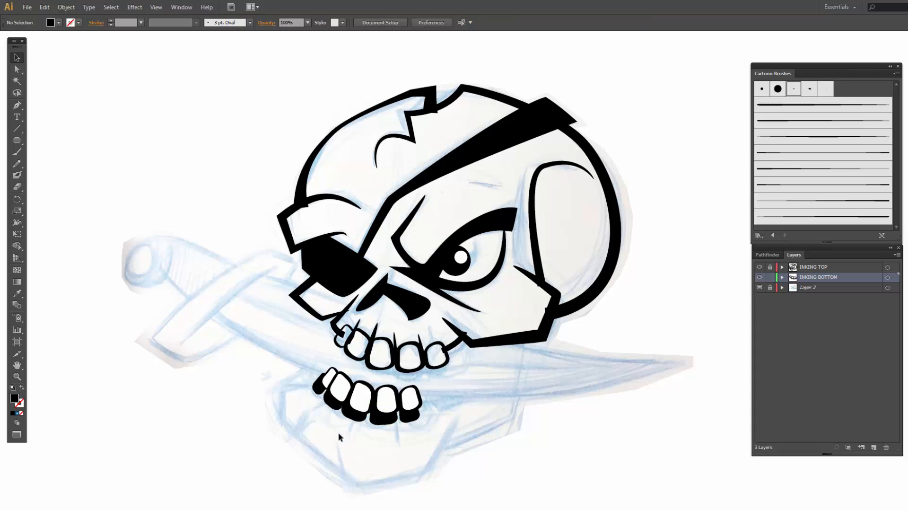
Step: Draw four short gum lines with the Pen tool, running outward from the gaps between the lower teeth
key("p")
left_click_drag(328, 393, 307, 399)
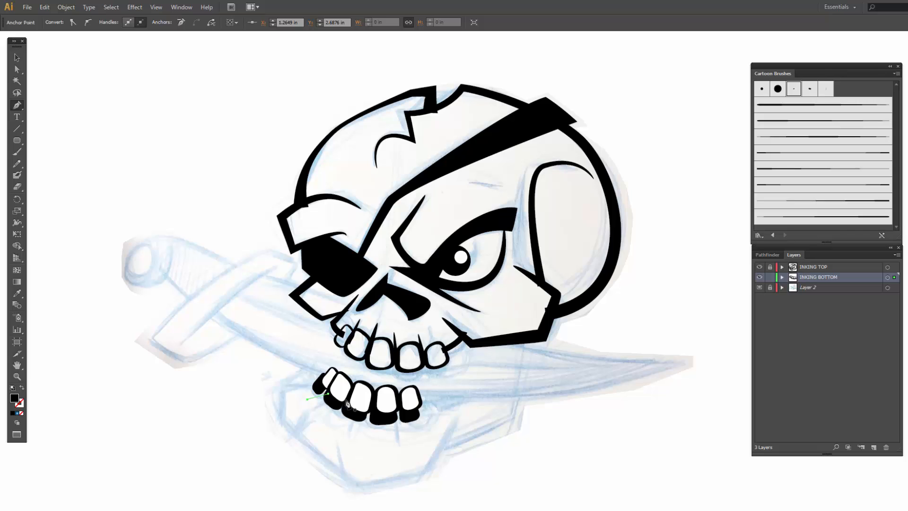
left_click(345, 400)
left_click(328, 418)
left_click_drag(370, 409, 360, 432)
left_click_drag(399, 406, 400, 433)
Step: Apply the art brush that tapers from thick to thin to each of the four gum lines at 1 pt
key("v")
left_click(313, 398)
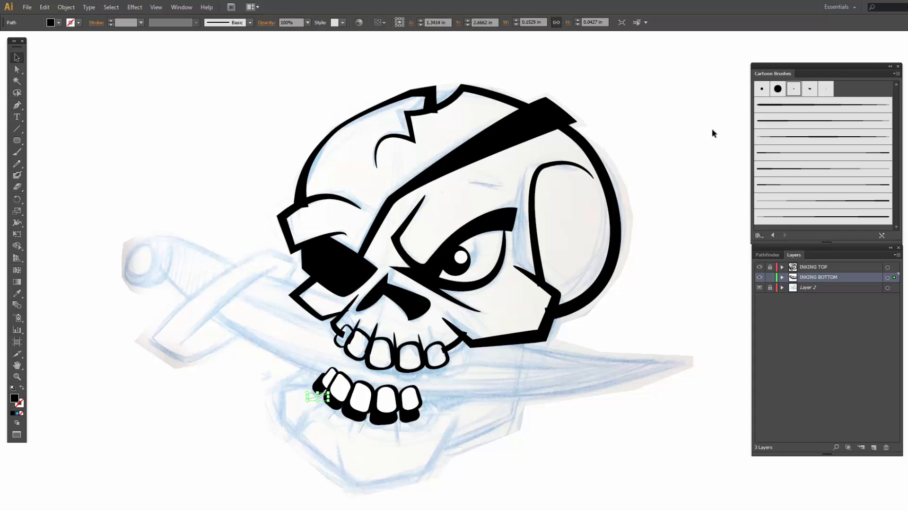
left_click(777, 170)
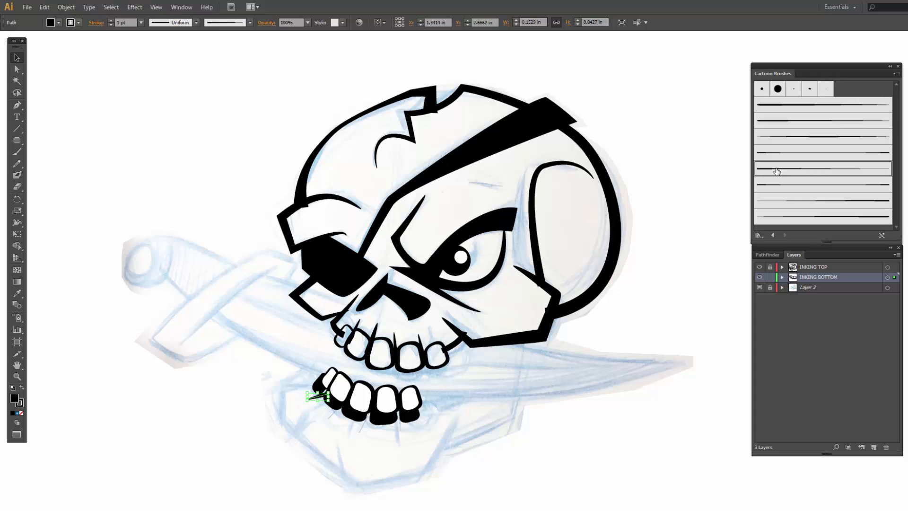
left_click(336, 412)
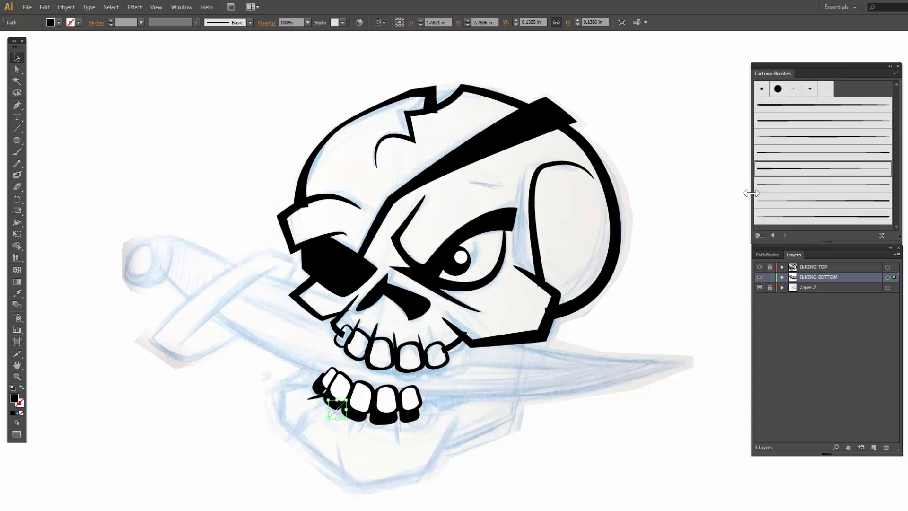
left_click(769, 171)
left_click(362, 424)
left_click(785, 185)
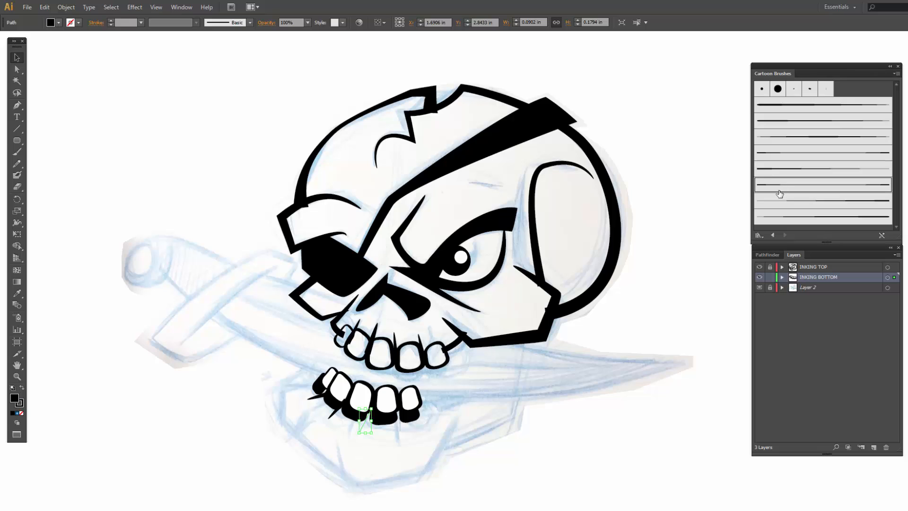
left_click(775, 168)
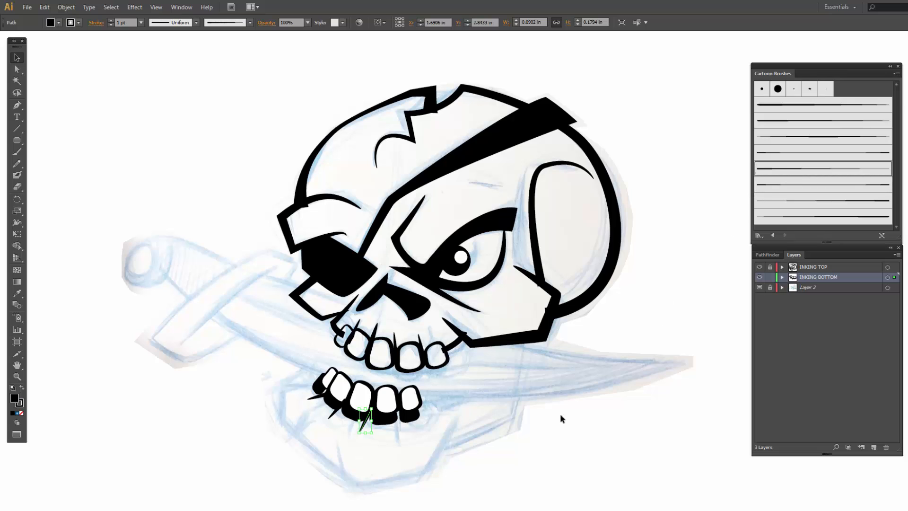
left_click(399, 418)
left_click(784, 185)
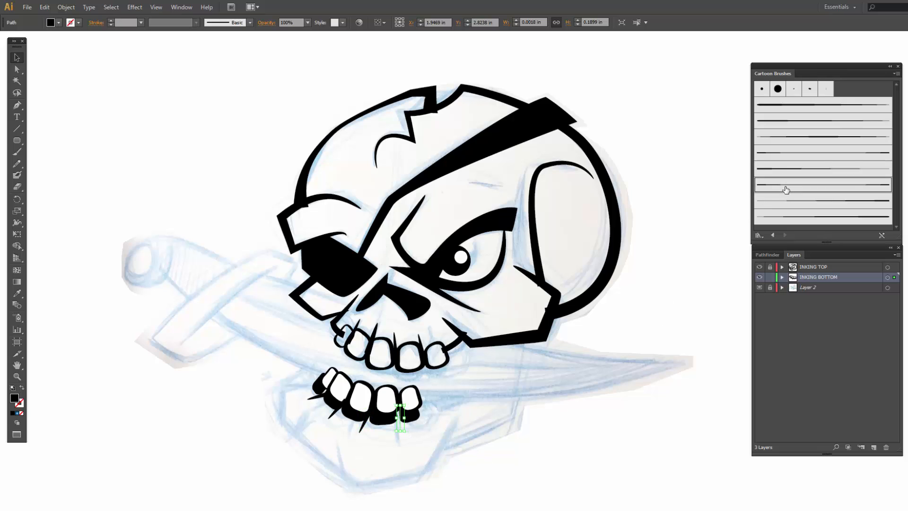
left_click(787, 169)
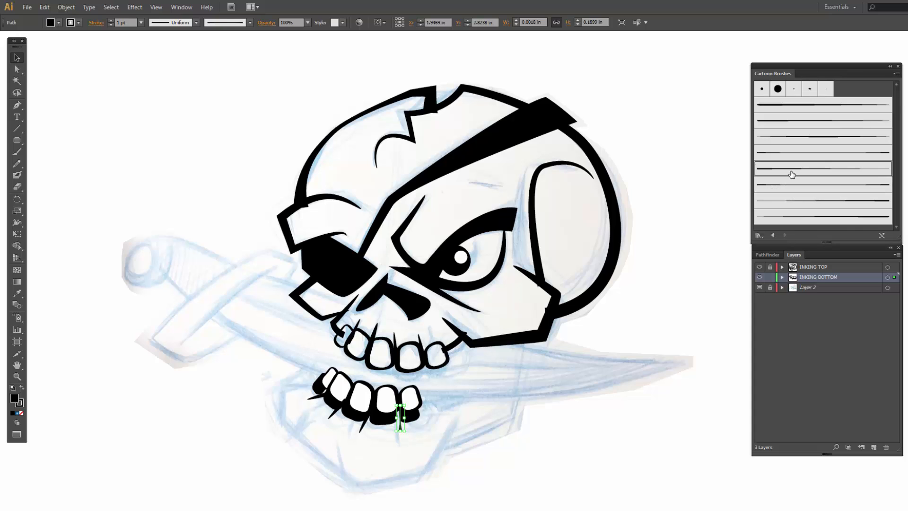
left_click(419, 427)
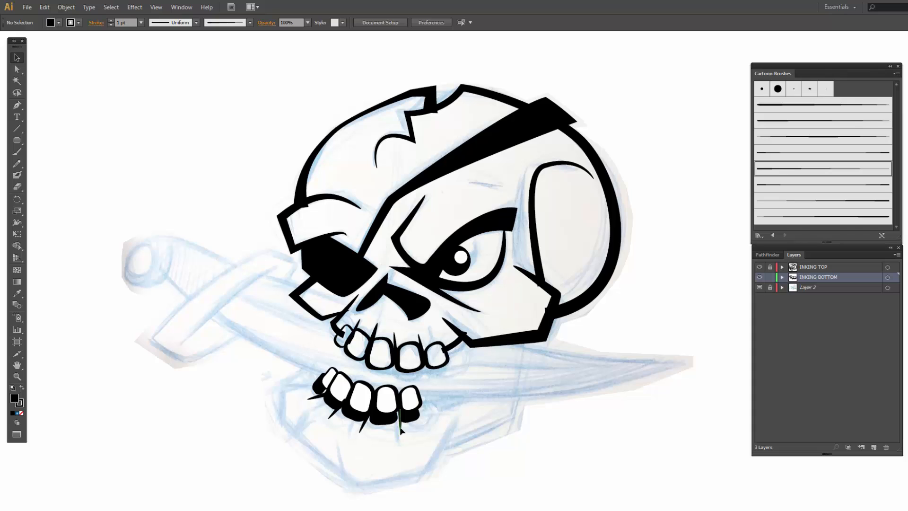
Step: Shift the rightmost gum line slightly down and left, and nudge the leftmost gum line upward
left_click(398, 434)
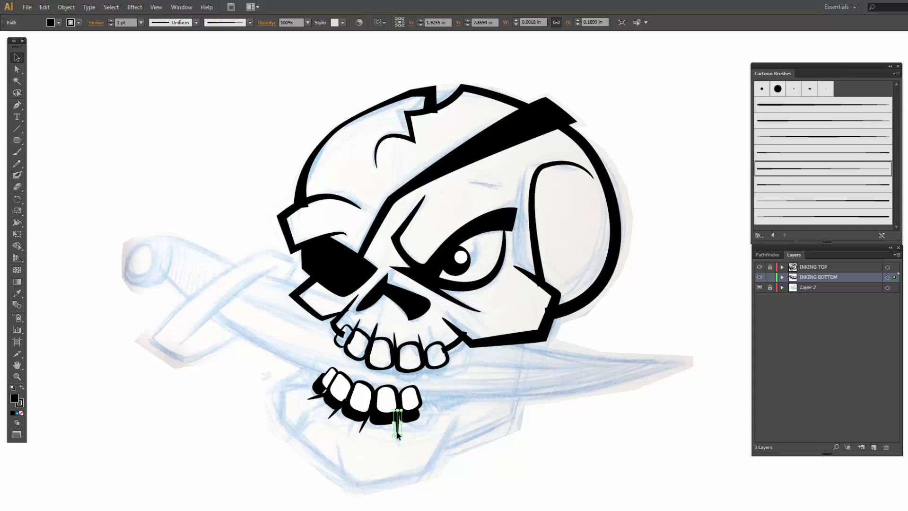
left_click(318, 396)
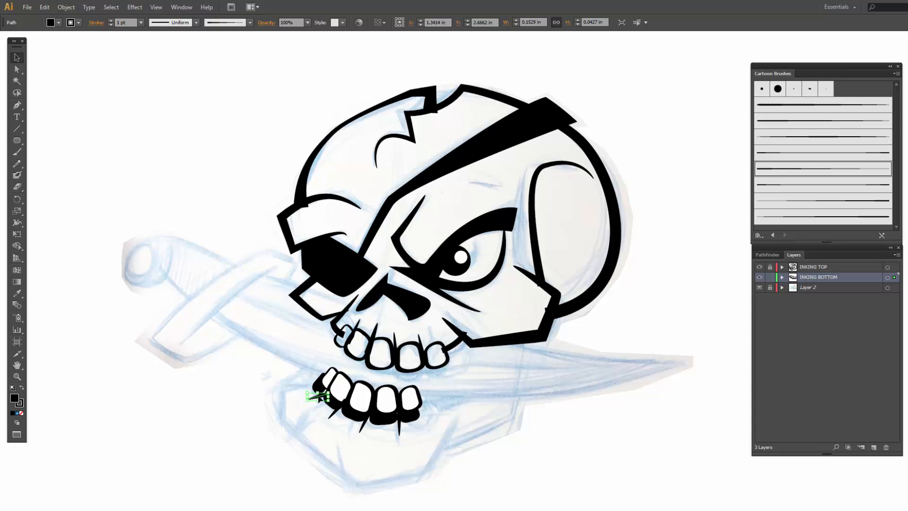
key("Up")
key("Up")
left_click(223, 396)
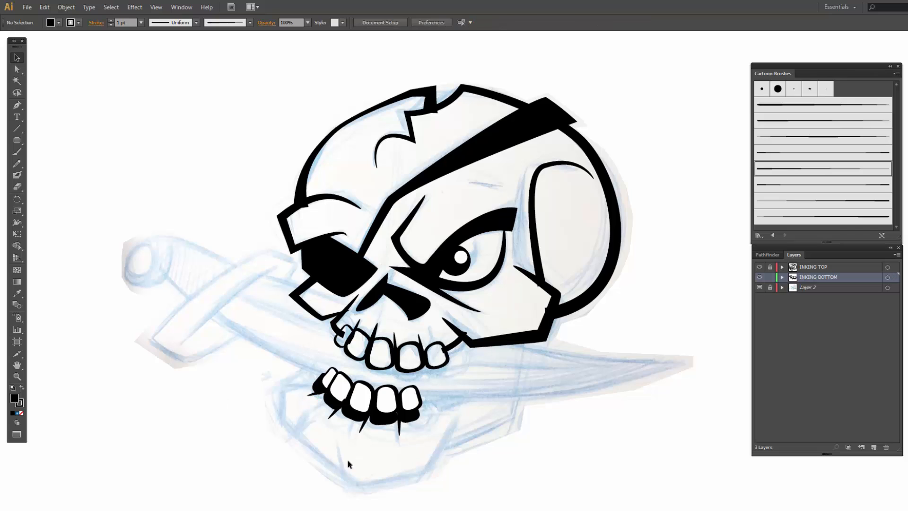
Step: Lengthen the second gum line from the left slightly and adjust its position under the tooth gap
left_click(331, 420)
mouse_move(326, 420)
left_mouse_down()
mouse_move(343, 402)
mouse_move(340, 411)
left_mouse_up()
key("Left")
key("Up")
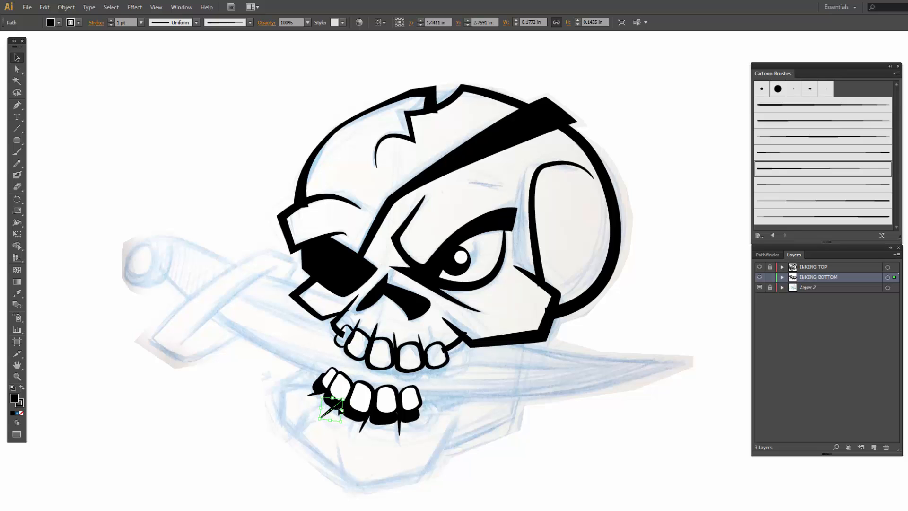
key("Down")
left_click(237, 420)
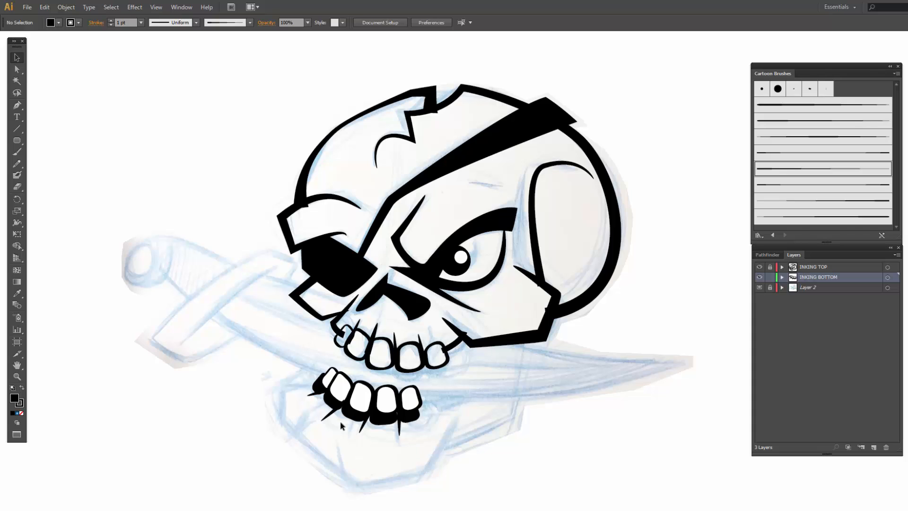
Step: Draw an open four-point path around the left corner of the lower jaw and set its fill to none
key("p")
left_click(317, 384)
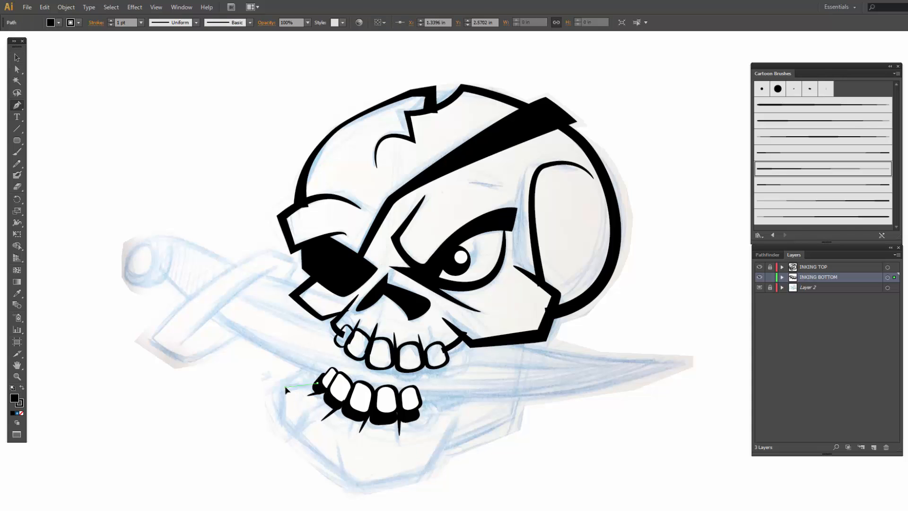
left_click(285, 388)
left_click(281, 419)
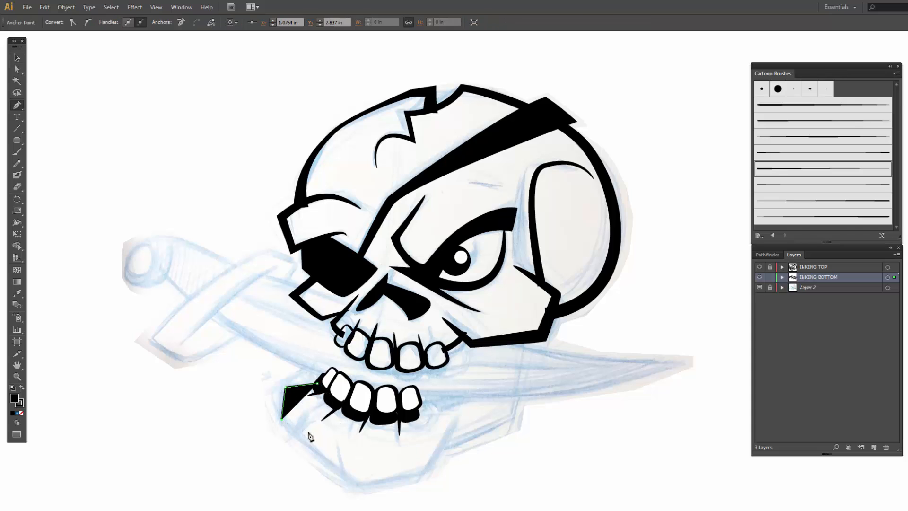
left_click(308, 432)
left_click(17, 59)
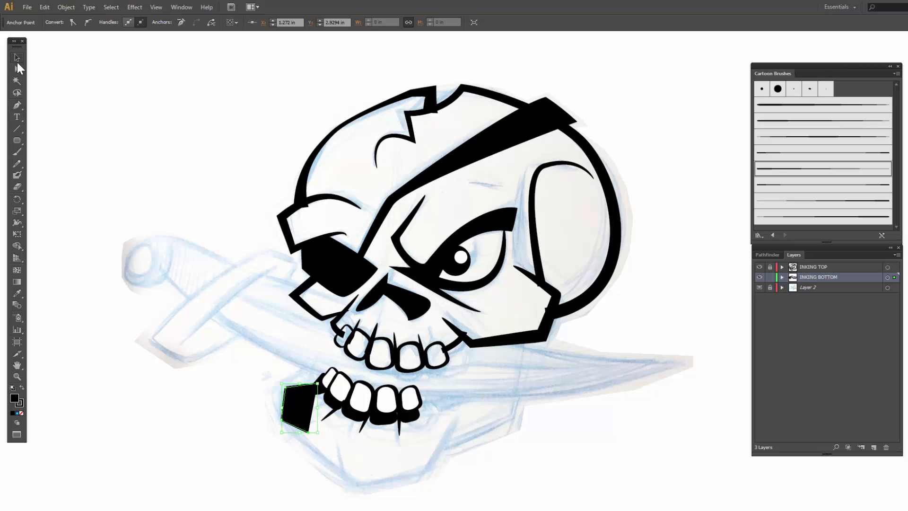
left_click(52, 22)
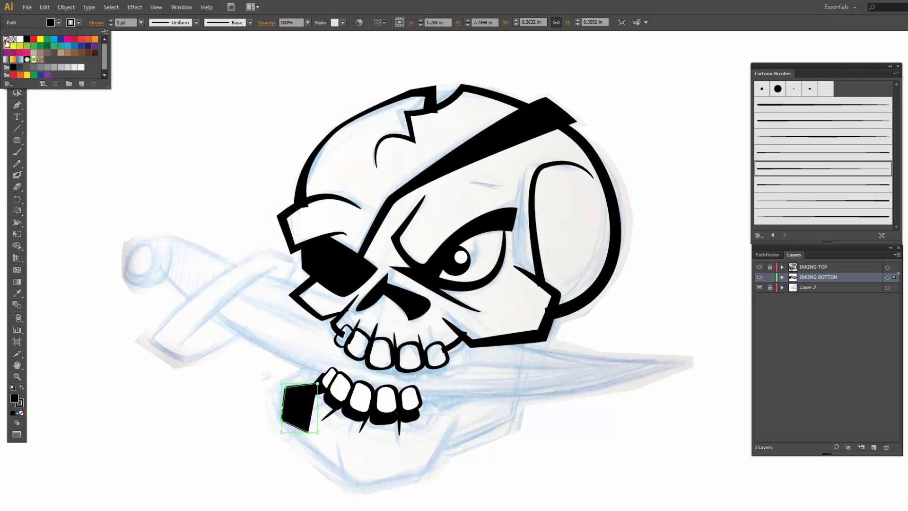
left_click(6, 41)
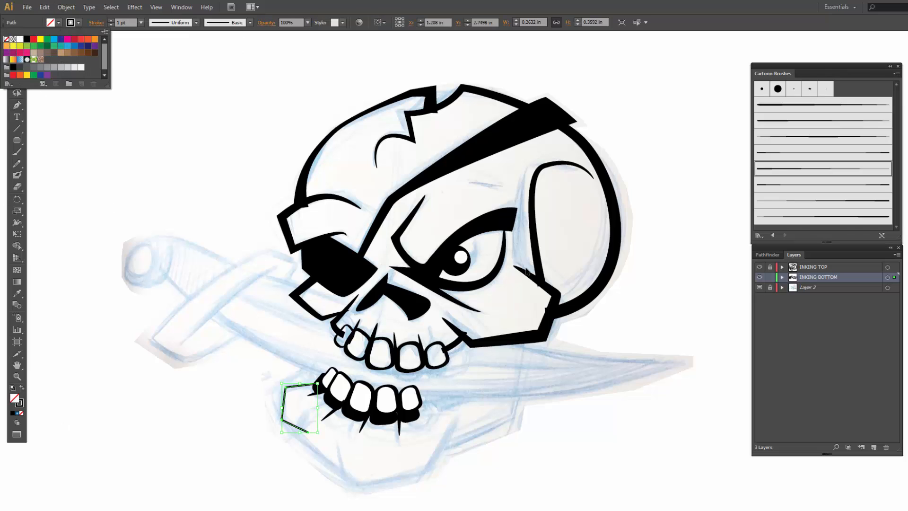
Step: Apply Art Brush 4 to the jaw corner path and set its stroke to 4 pt
left_click(791, 156)
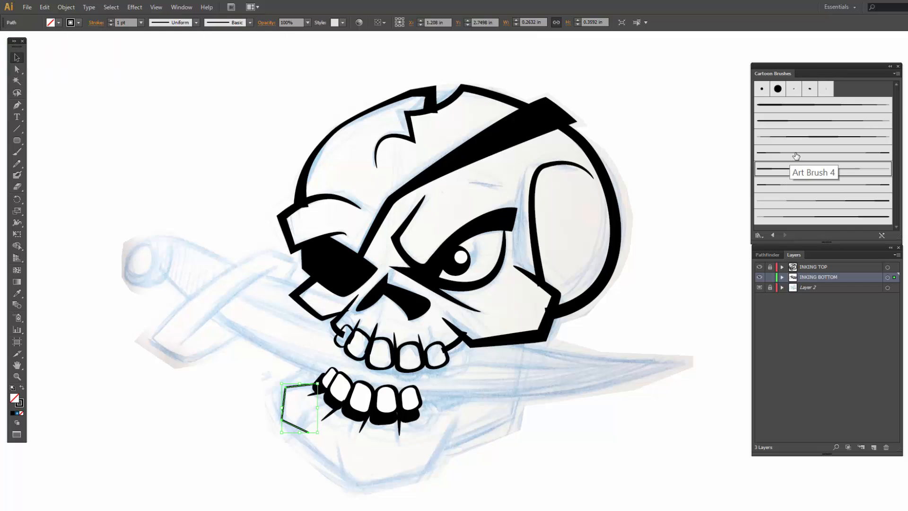
left_click(807, 156)
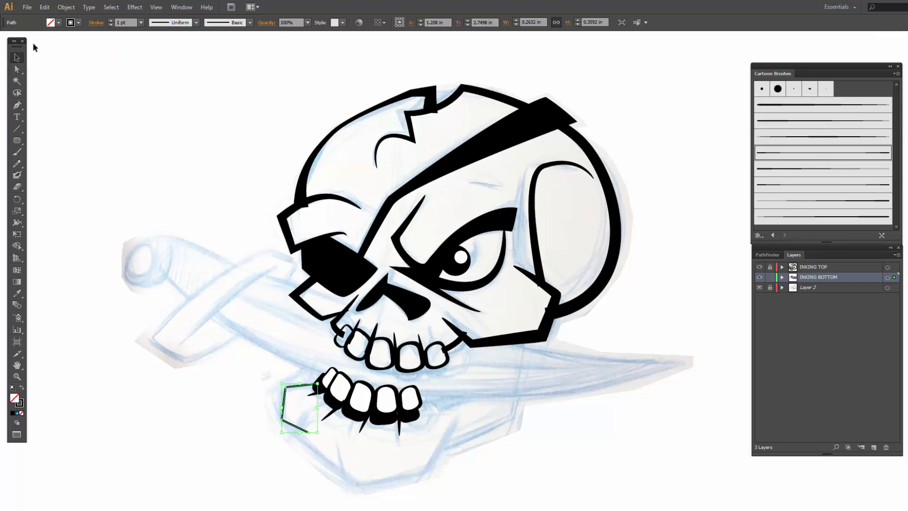
left_click(110, 21)
left_click(111, 20)
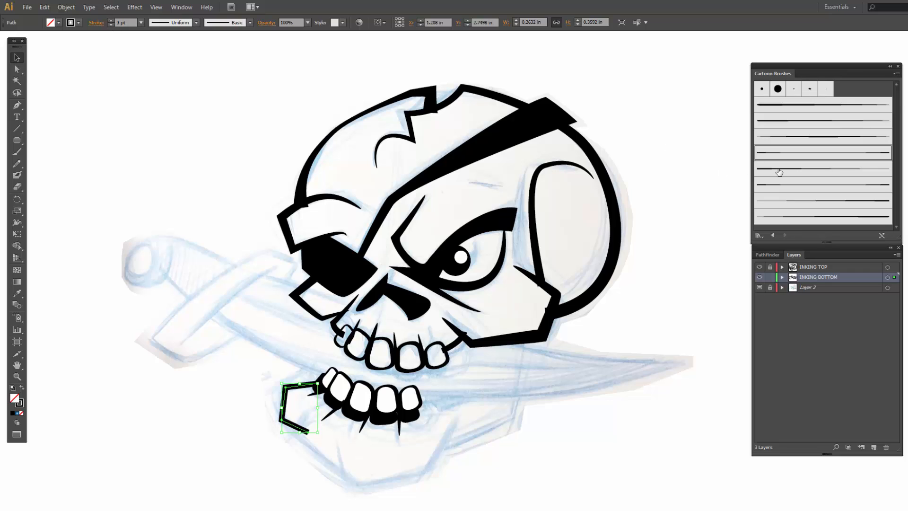
left_click(787, 155)
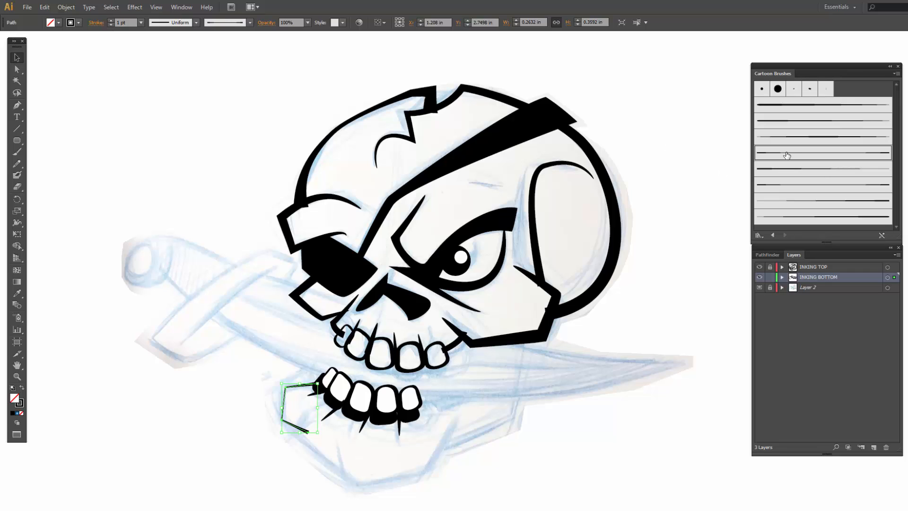
left_click(110, 21)
left_click(110, 21)
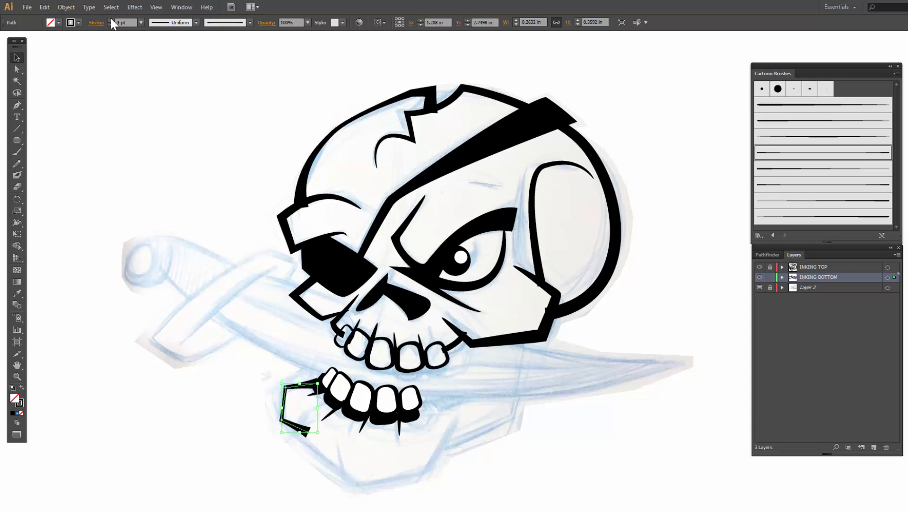
left_click(111, 19)
Step: Move the jaw corner path's anchor points outward so its outline follows the sketch
key("a")
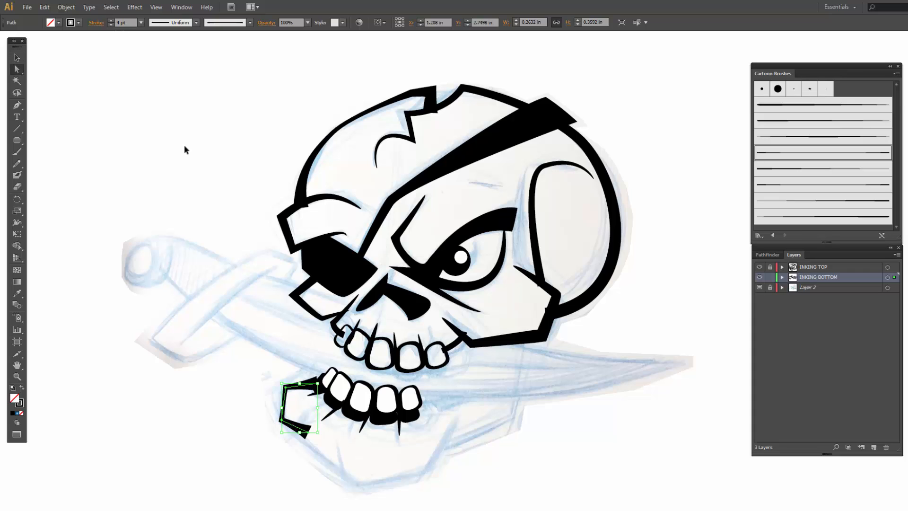
left_click_drag(317, 384, 279, 384)
left_click(287, 390)
left_click_drag(283, 422, 279, 423)
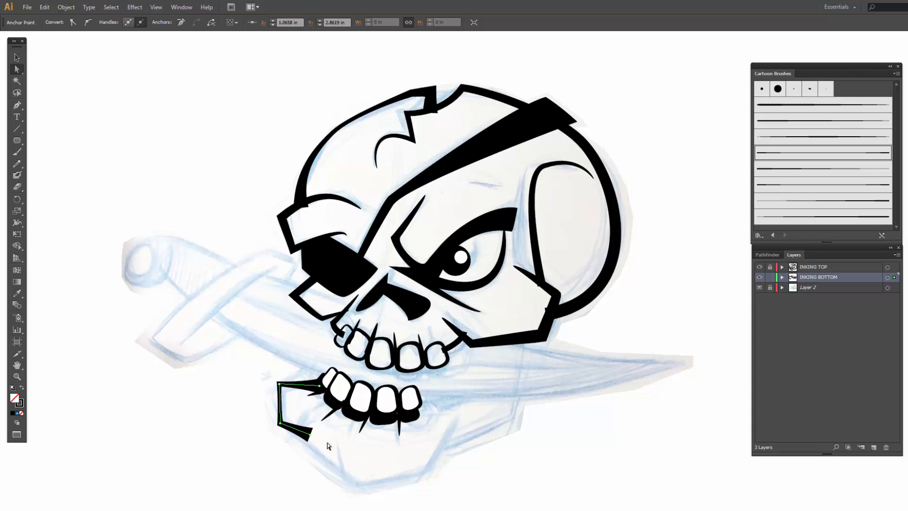
Step: Draw an open three-point path from inside the left jaw corner to its outer edge and down to the chin
key("p")
left_click(306, 407)
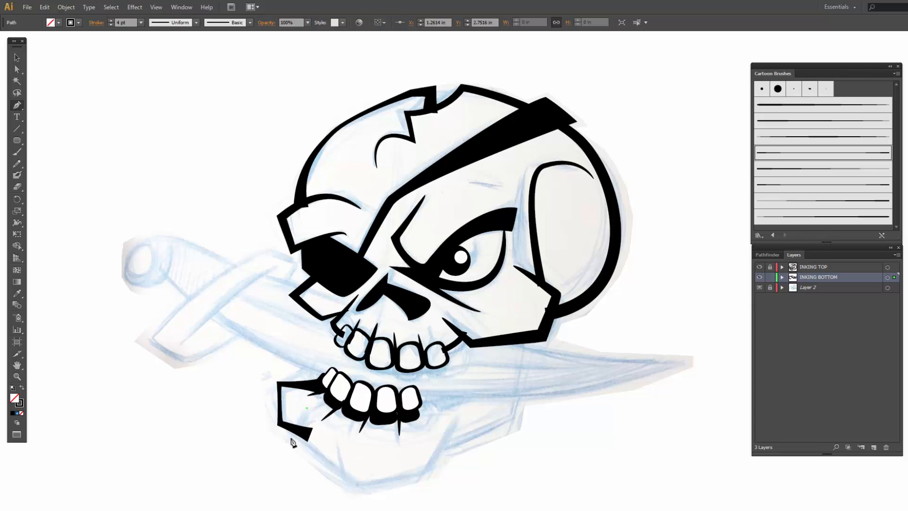
left_click(284, 437)
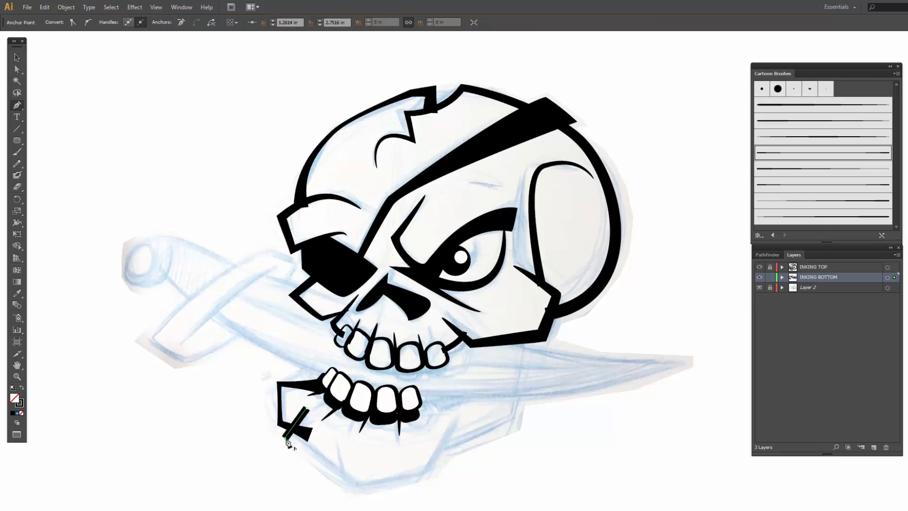
left_click(350, 477)
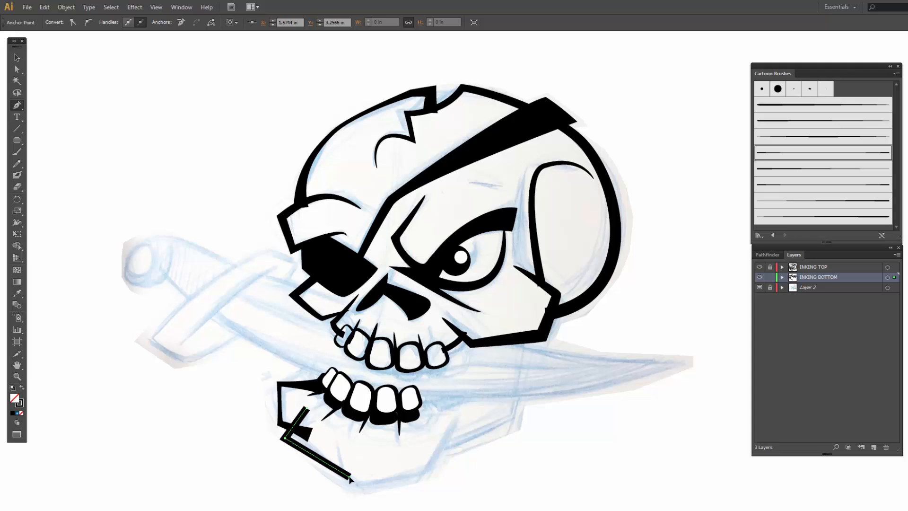
Step: Apply the art brush that widens from thin to thick to the chin path and set its stroke to 3 pt
left_click(777, 187)
left_click(781, 176)
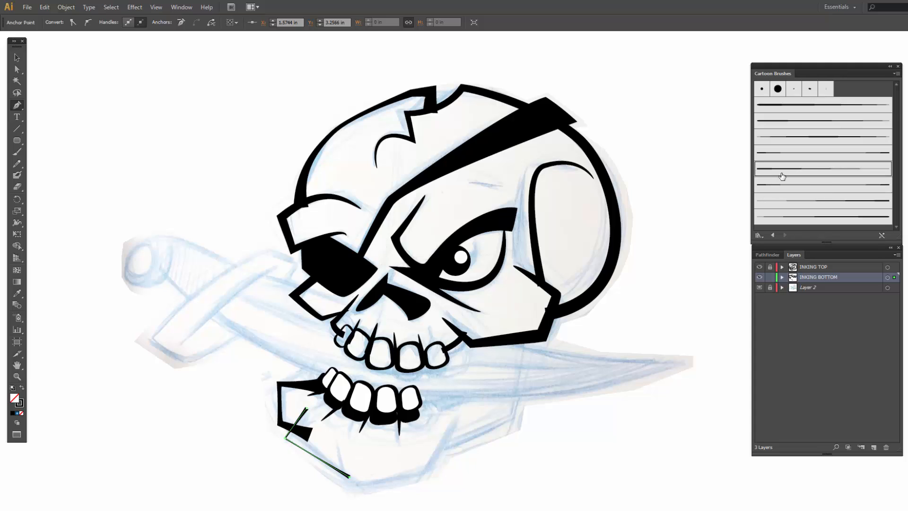
left_click(852, 203)
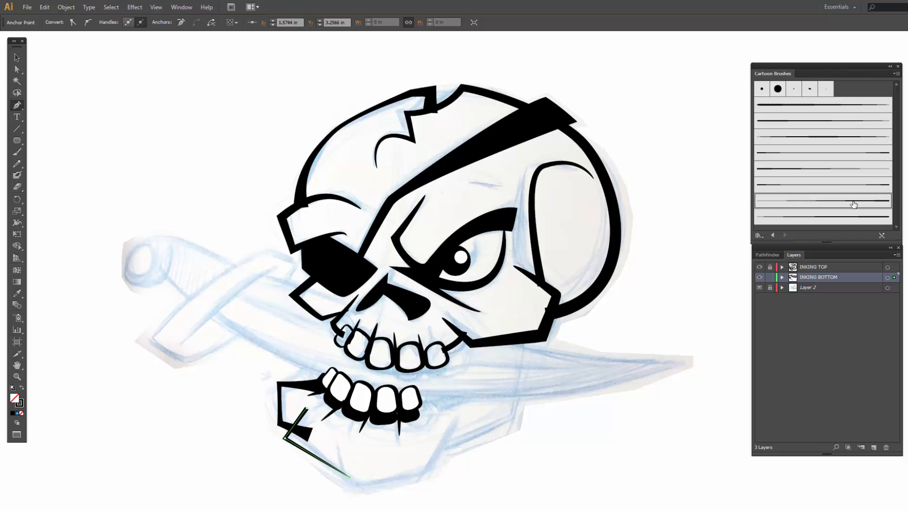
left_click(16, 57)
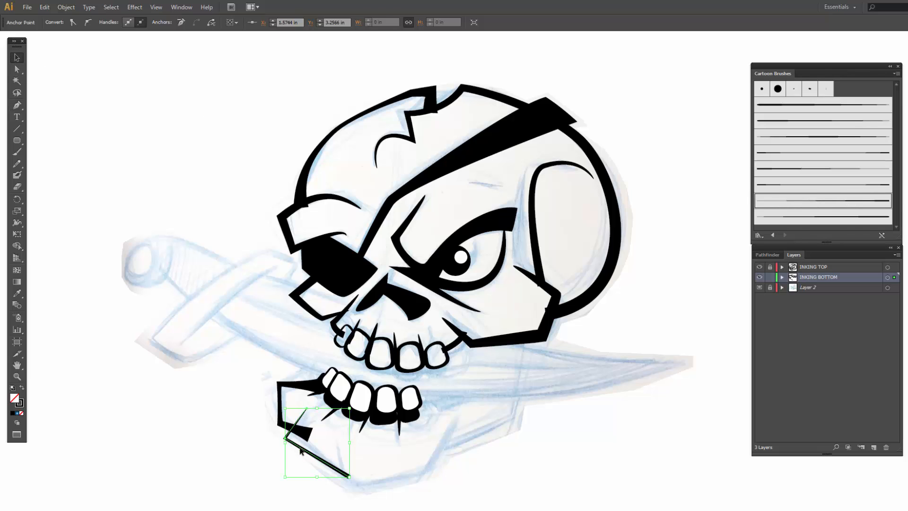
left_click(110, 21)
left_click(110, 21)
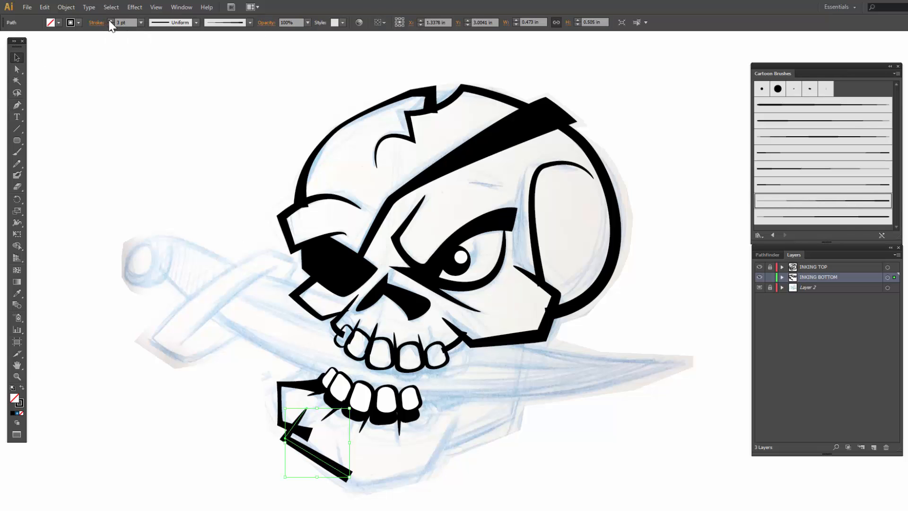
Step: Move the anchor points of the chin path outward and down so its corner and ends follow the sketched jaw
key("a")
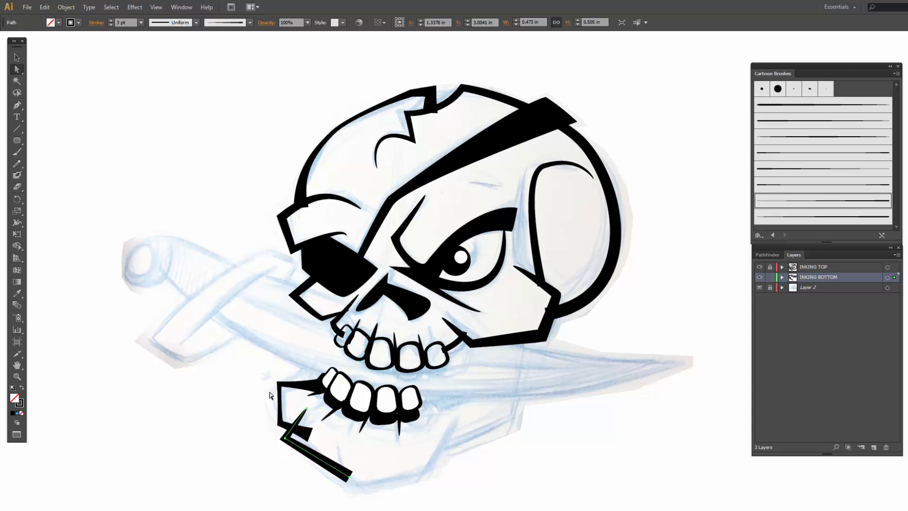
left_click(305, 409)
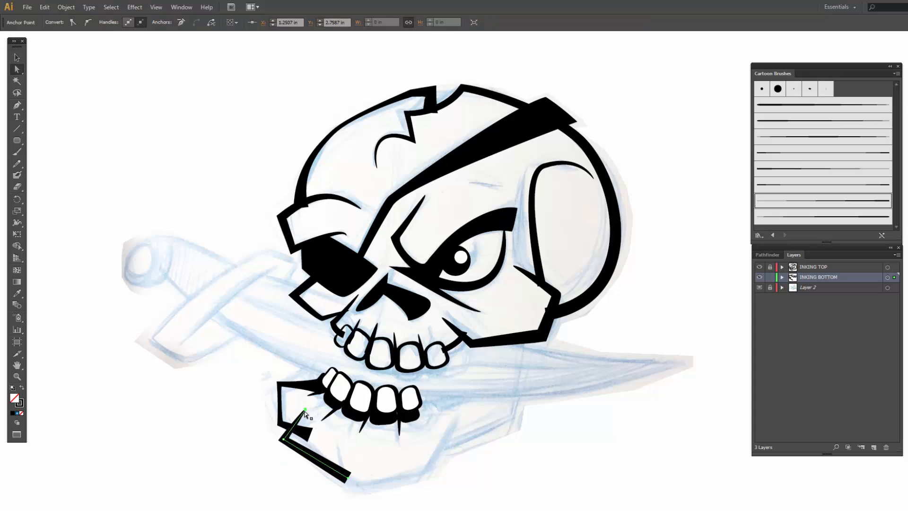
left_click_drag(306, 410, 277, 441)
left_click_drag(347, 479, 354, 482)
left_click(282, 449)
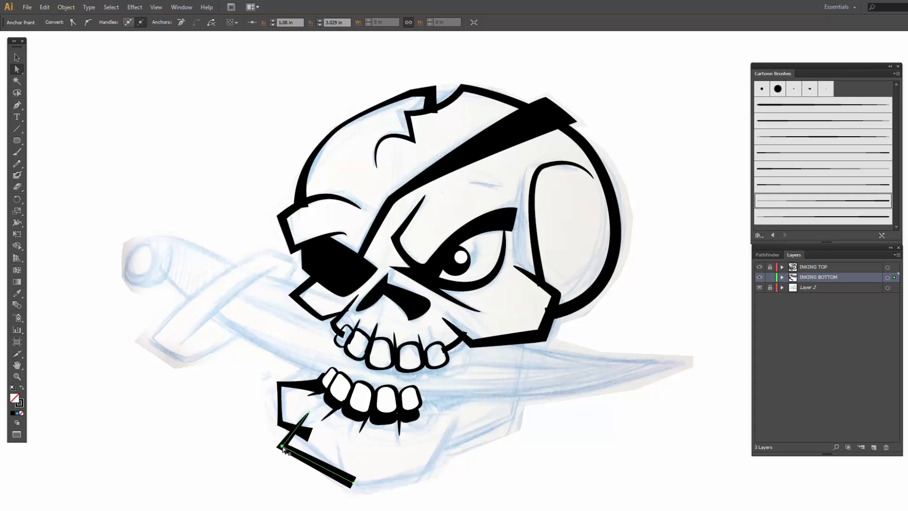
left_click_drag(282, 448, 277, 445)
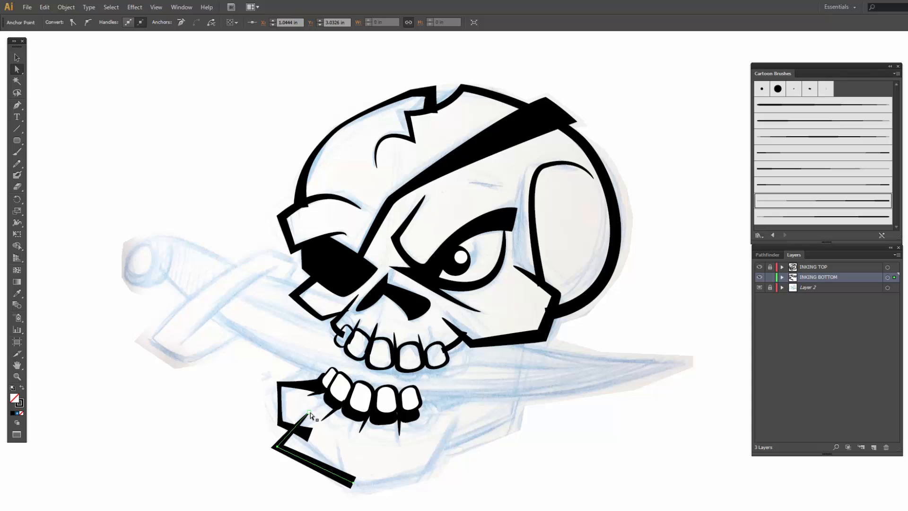
left_click_drag(310, 414, 312, 411)
Step: Draw an open four-point path from inside the chin down to its corner, along the chin's base and up its far side
key("p")
left_click(346, 455)
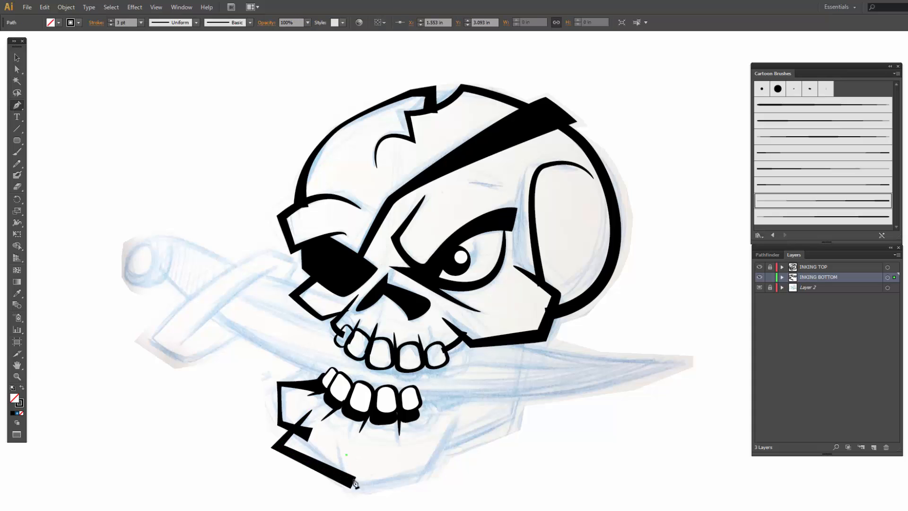
left_click(349, 492)
left_click(430, 480)
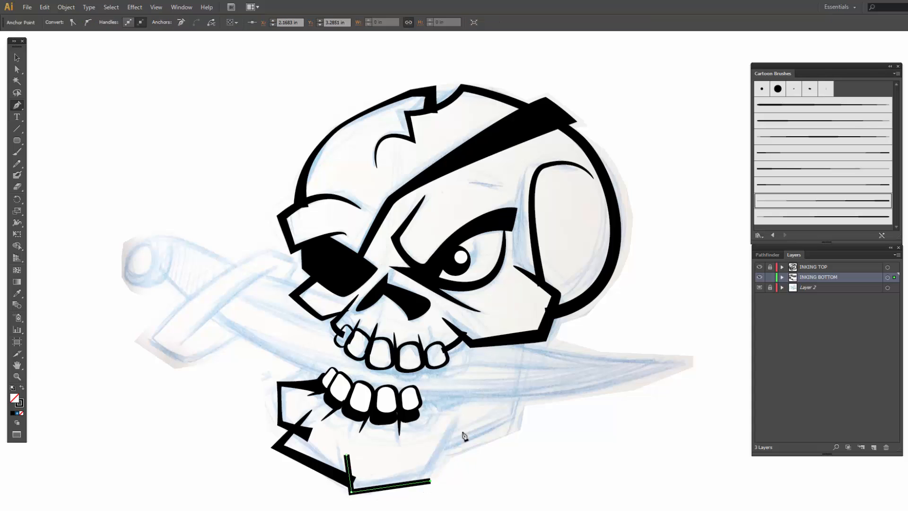
left_click(461, 406)
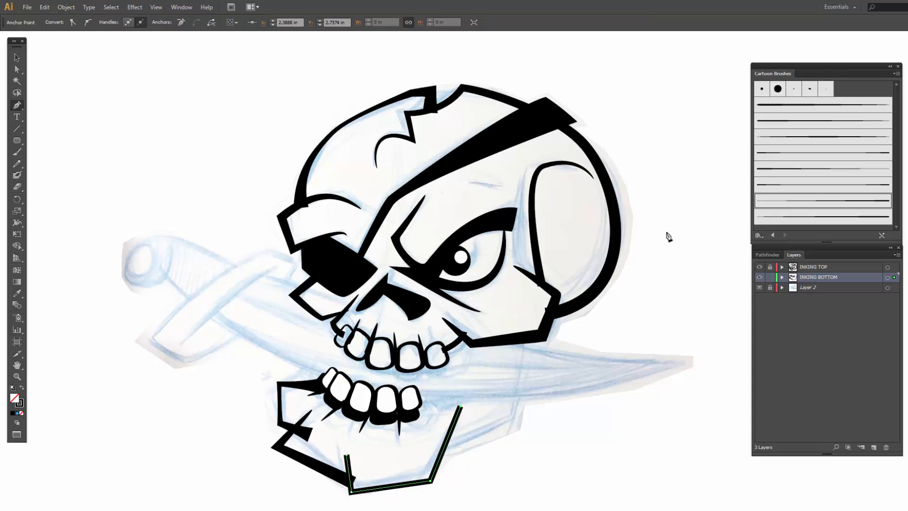
Step: Apply Art Brush 2 to the chin base path and set its stroke to 3 pt
left_click(787, 137)
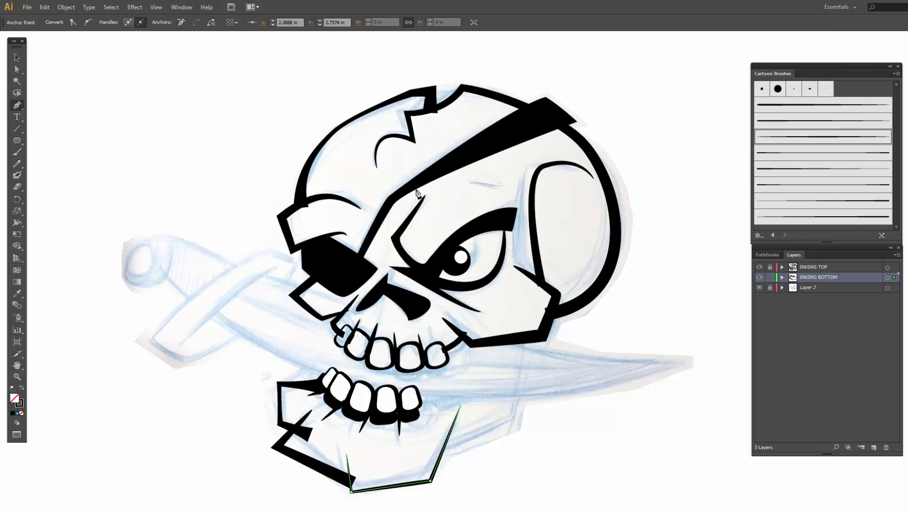
left_click(17, 57)
left_click(405, 487)
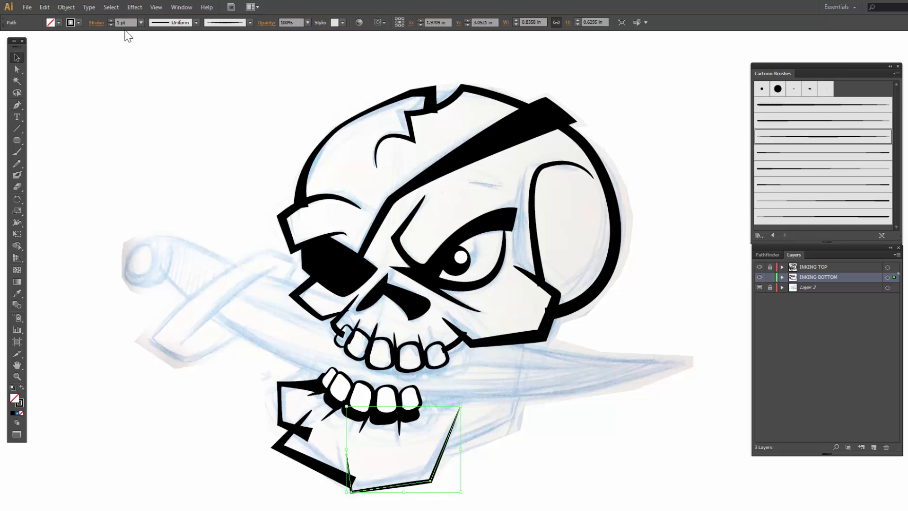
left_click(111, 20)
left_click(110, 20)
Step: Adjust the chin base path by extending its inner end upward and lowering its far bottom corner
key("a")
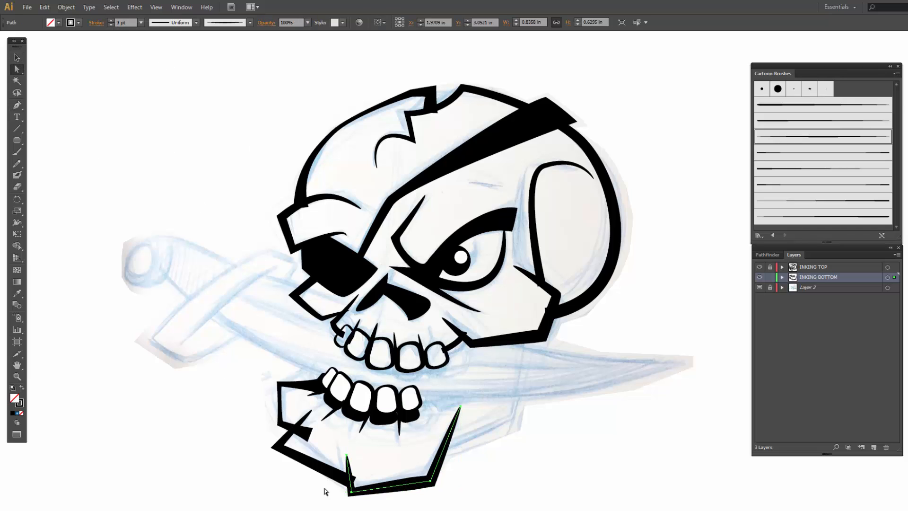
left_click_drag(347, 455, 342, 448)
key("ctrl+z")
left_click(345, 453)
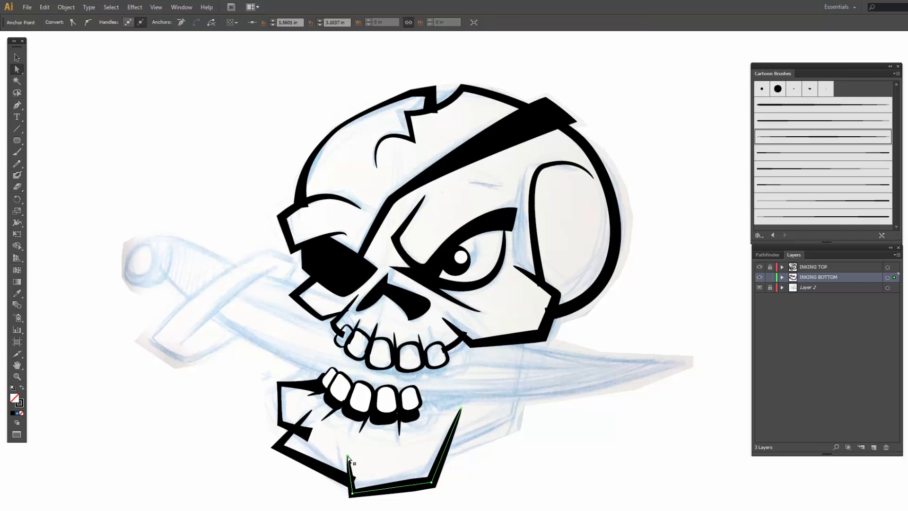
left_click_drag(341, 445, 345, 446)
left_click_drag(432, 481, 434, 492)
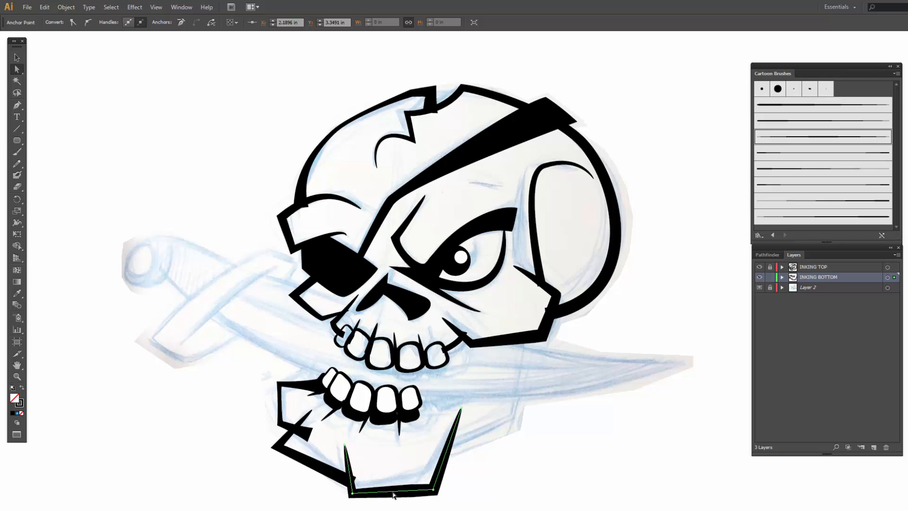
left_click(183, 429)
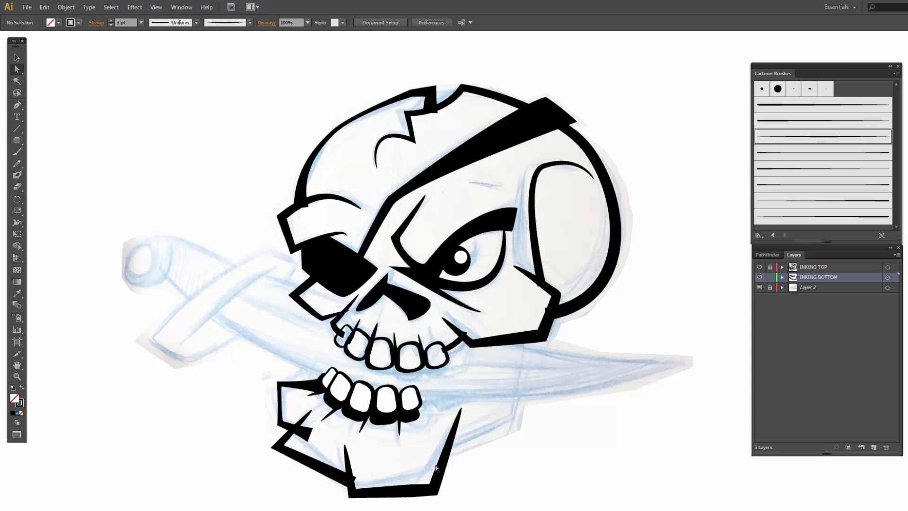
Step: Draw an open three-point path from the chin's far side to the back jaw corner and up to the cheekbone, with a 5 pt stroke
key("p")
left_click(440, 448)
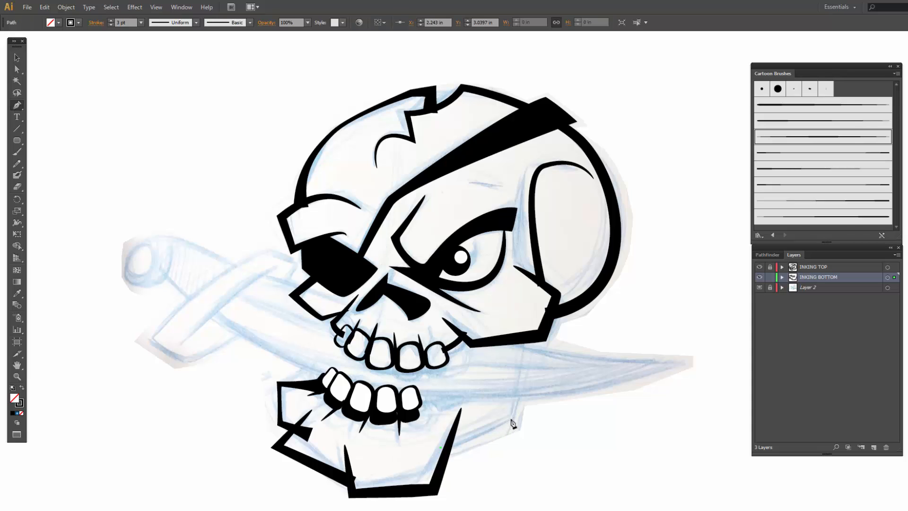
left_click(511, 419)
left_click(527, 339)
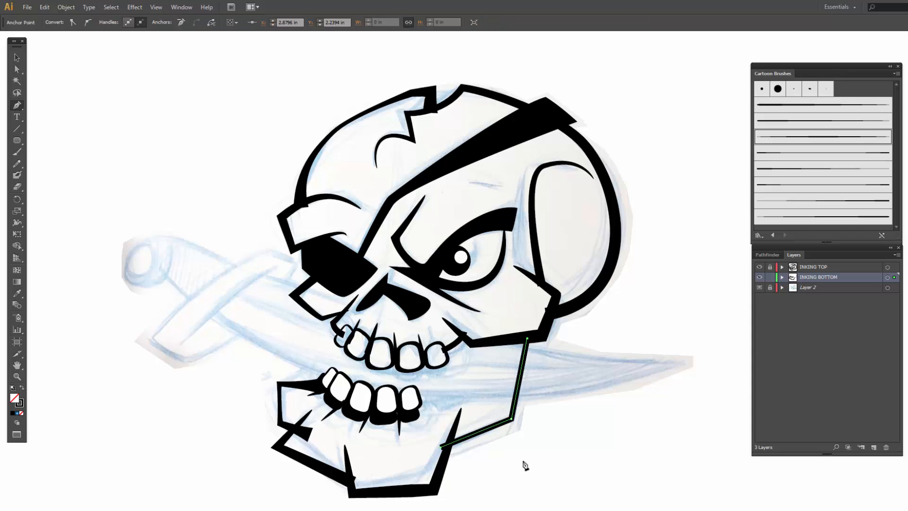
left_click(17, 58)
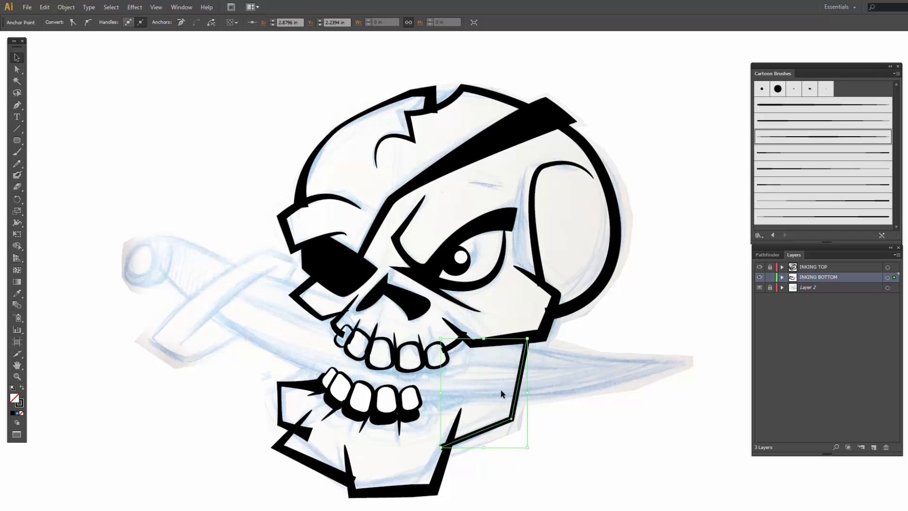
left_click(488, 425)
left_click(111, 20)
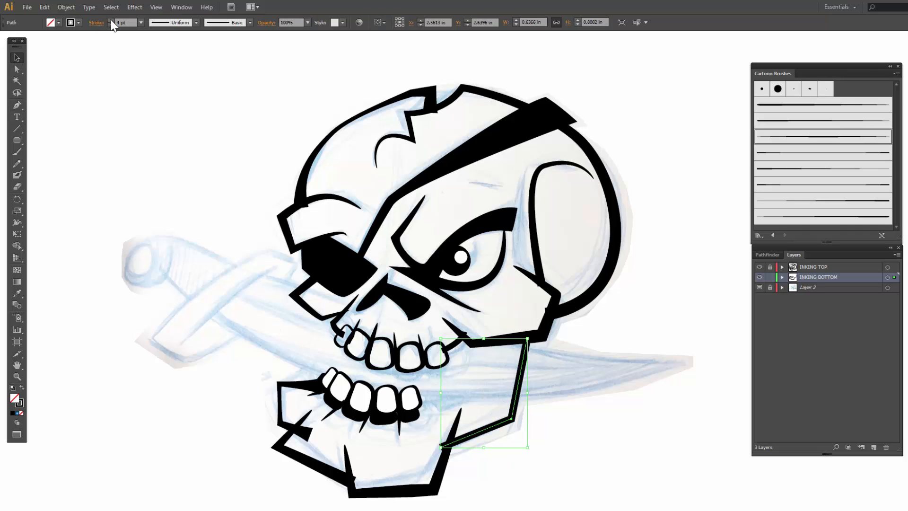
left_click(111, 20)
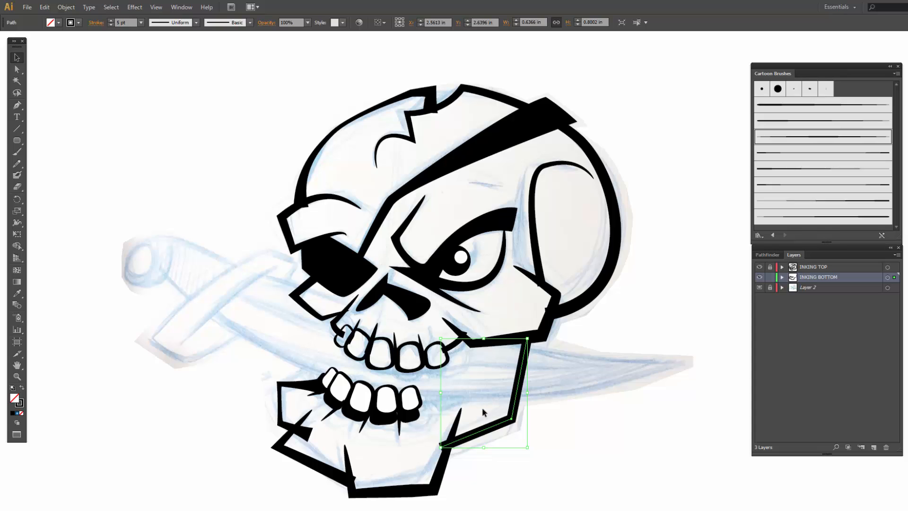
Step: Draw a curved path from the base of the last lower tooth up to the cheekbone and refine its starting anchor
key("p")
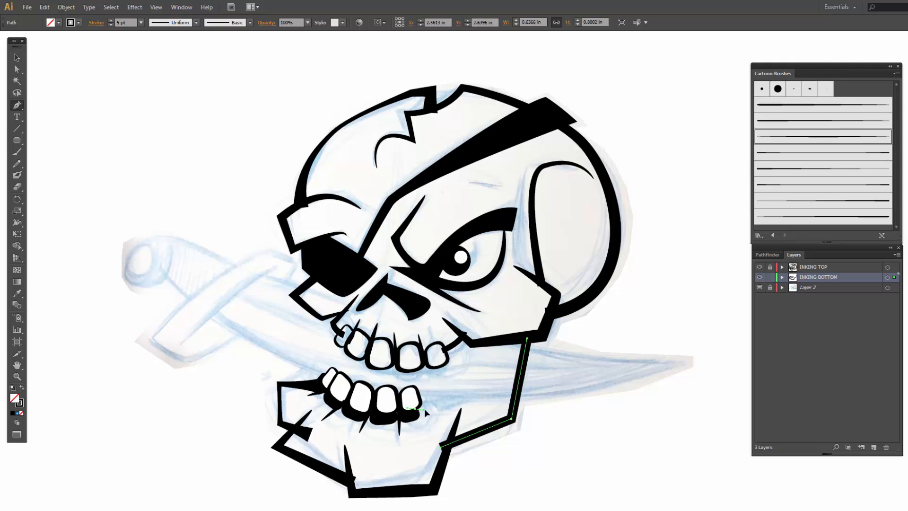
left_click_drag(424, 408, 433, 410)
left_click_drag(511, 343, 520, 304)
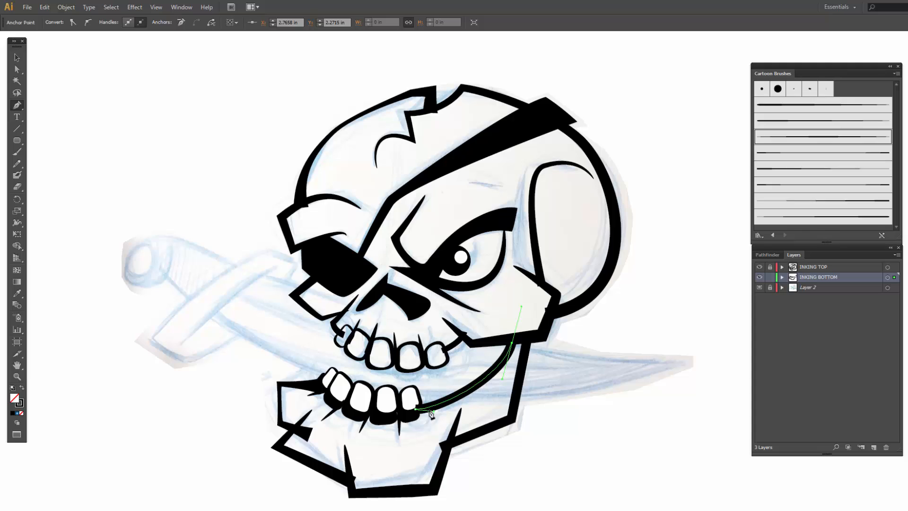
key("a")
left_click_drag(415, 409, 416, 410)
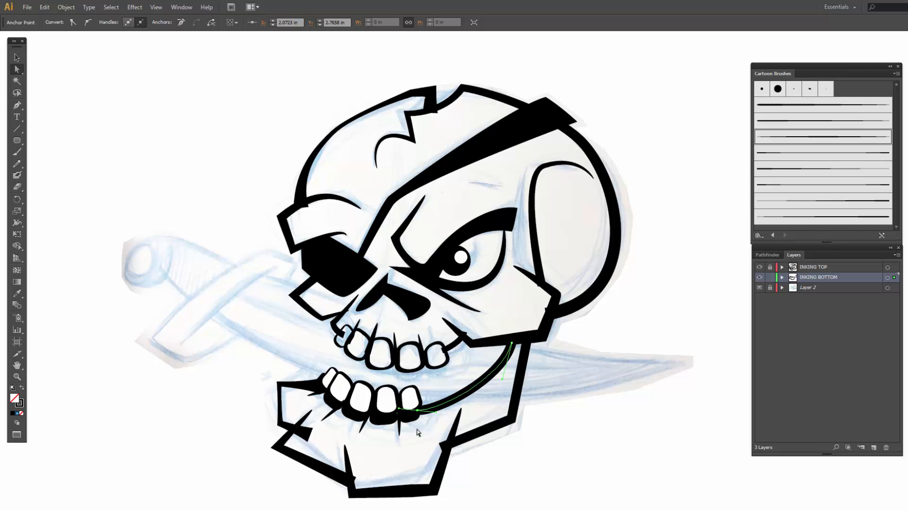
Step: Draw a second curved path above the first, from the cheekbone down to the top of the last lower tooth
key("p")
left_click(504, 346)
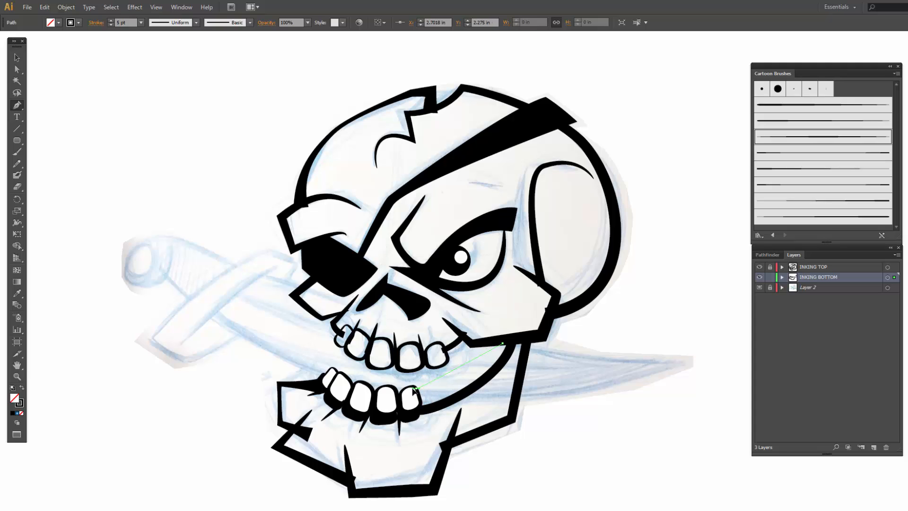
mouse_move(415, 389)
left_mouse_down()
mouse_move(393, 374)
mouse_move(394, 384)
left_mouse_up()
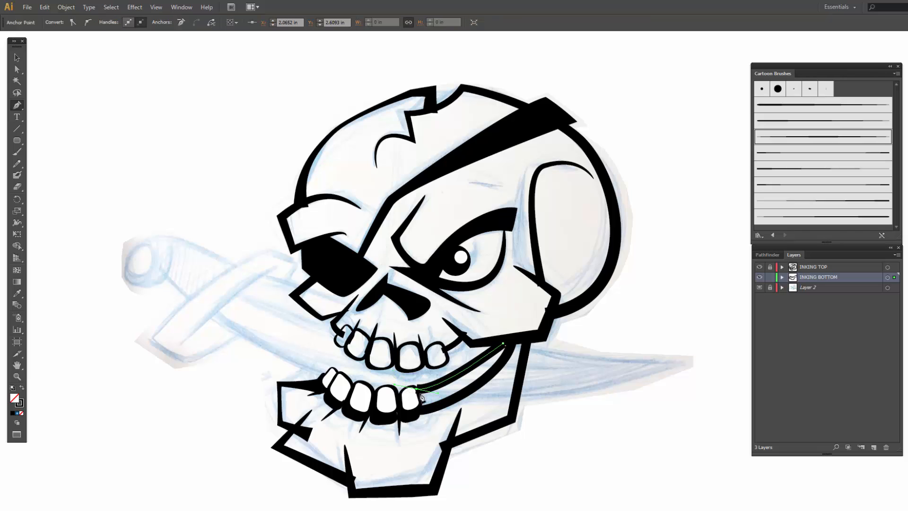
Step: Adjust the upper mouth curve's tooth-side anchor and direction handles to refine its bend
key("a")
left_click(417, 391)
left_click(394, 387)
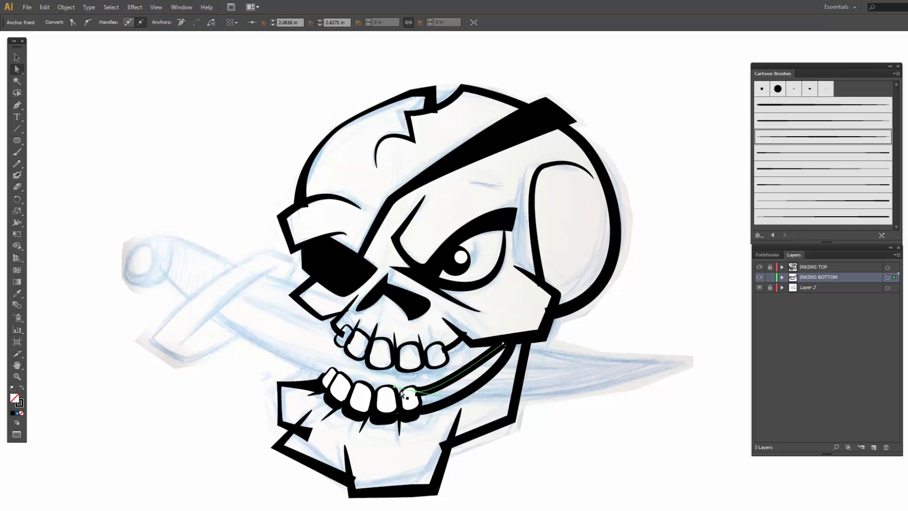
left_click_drag(394, 387, 395, 396)
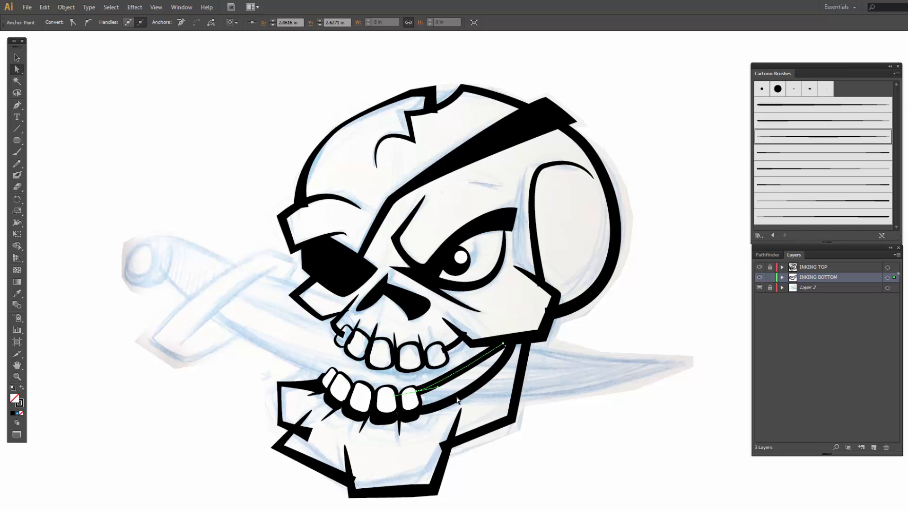
left_click(503, 343)
left_click_drag(438, 389, 442, 389)
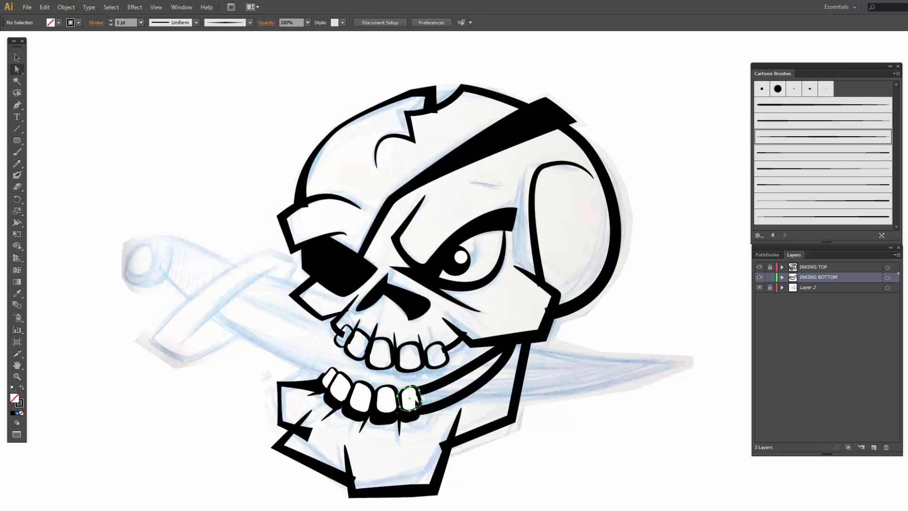
Step: Send the upper mouth curve to the back so it sits behind the last lower tooth
right_click(430, 389)
mouse_move(454, 371)
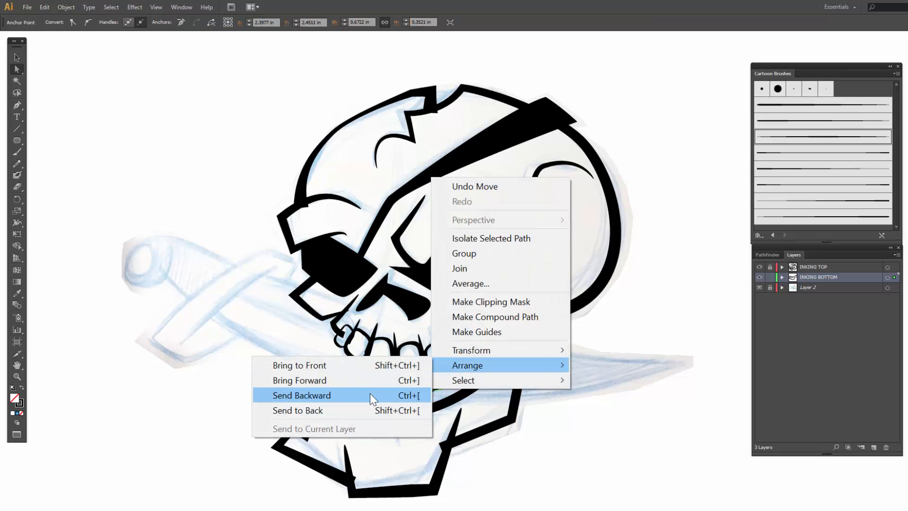
left_click(352, 410)
left_click(483, 450)
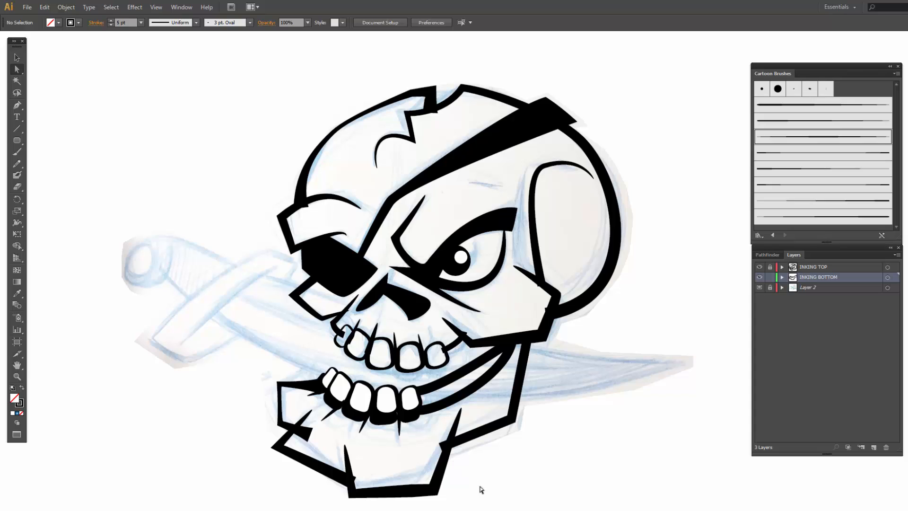
Step: Lengthen the pointed gum crease below the lower teeth by moving its tip further down the jaw
left_click(321, 420)
left_click(321, 421)
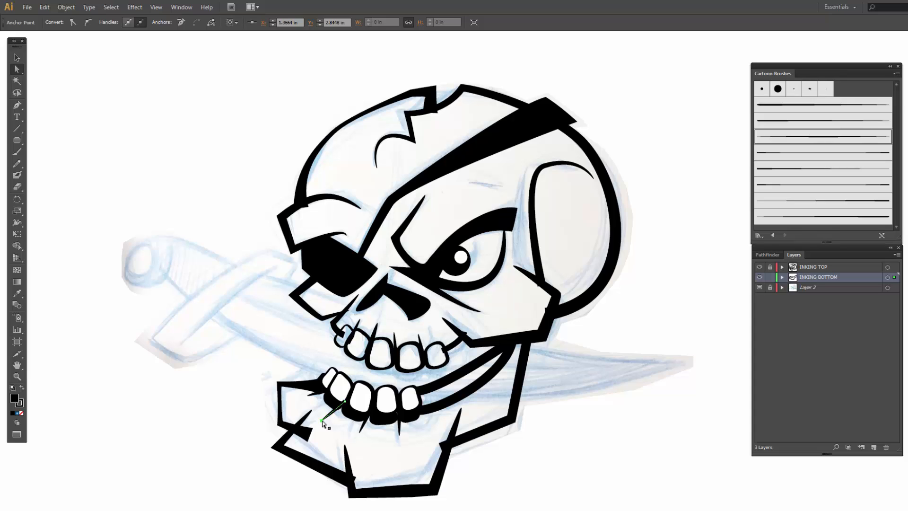
left_click_drag(322, 422, 315, 425)
left_click(239, 437)
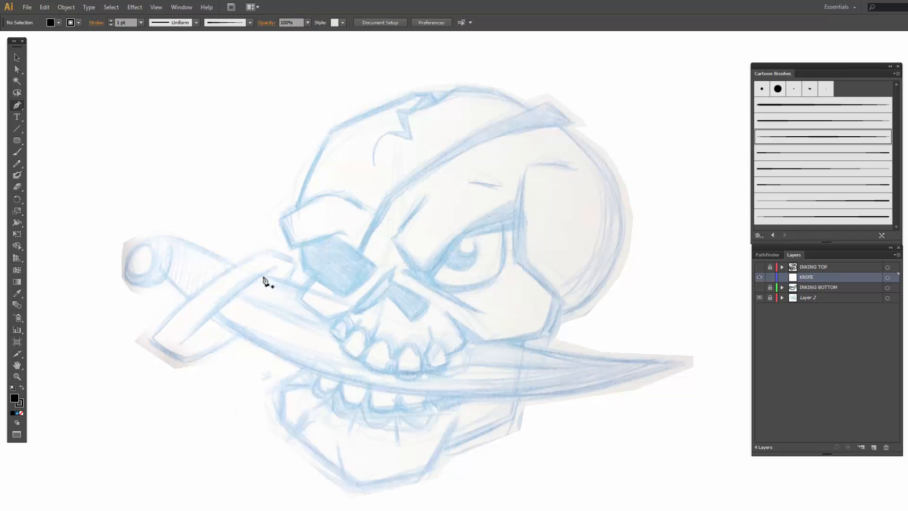
Step: Draw the curved sword blade on the KNIFE layer, from the guard to the tip and back along the lower edge
left_click(244, 271)
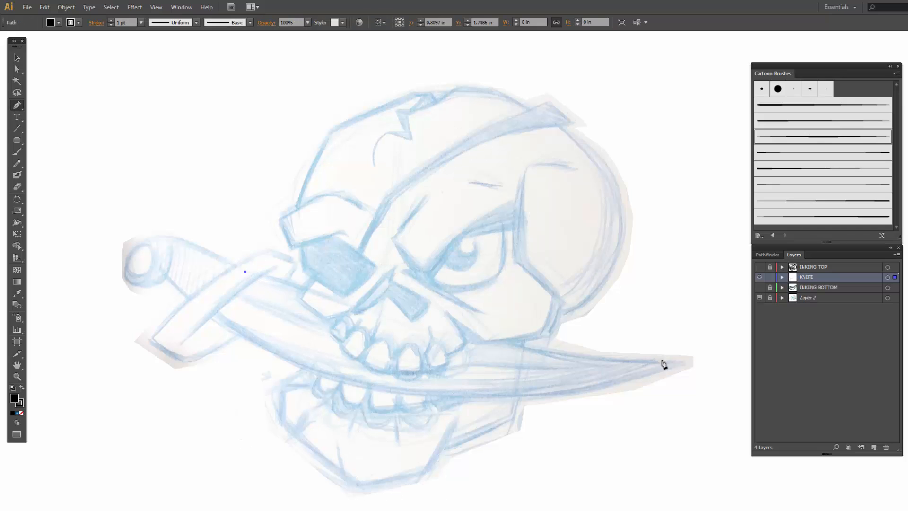
left_click_drag(683, 361, 574, 392)
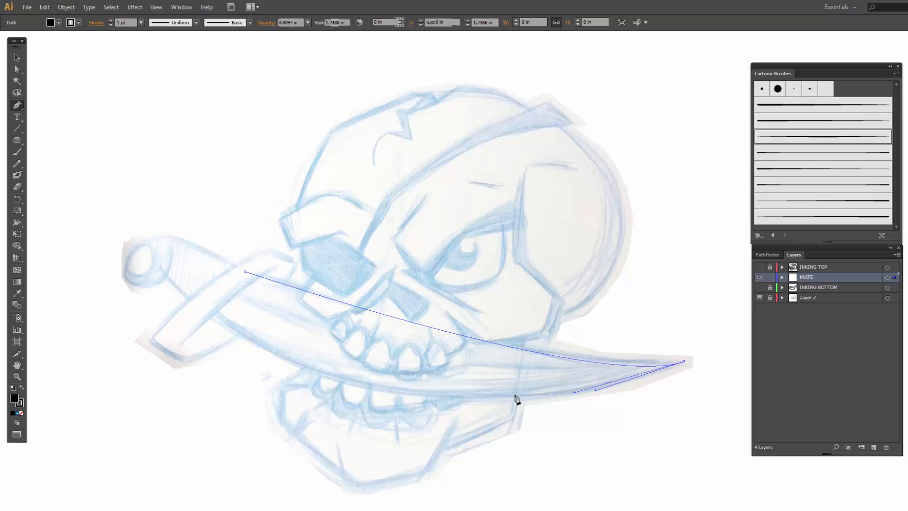
left_click_drag(208, 310, 171, 250)
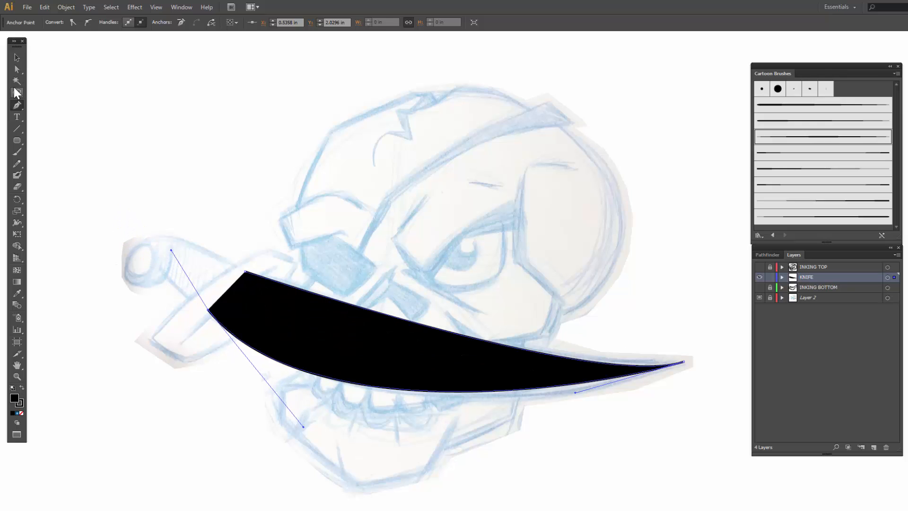
Step: Remove the fill from the sword blade path
key("v")
left_click(59, 22)
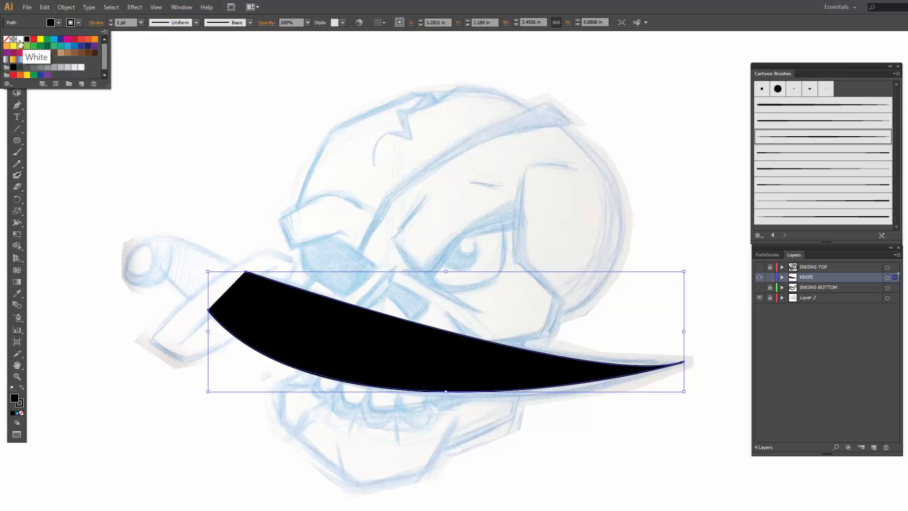
left_click(7, 39)
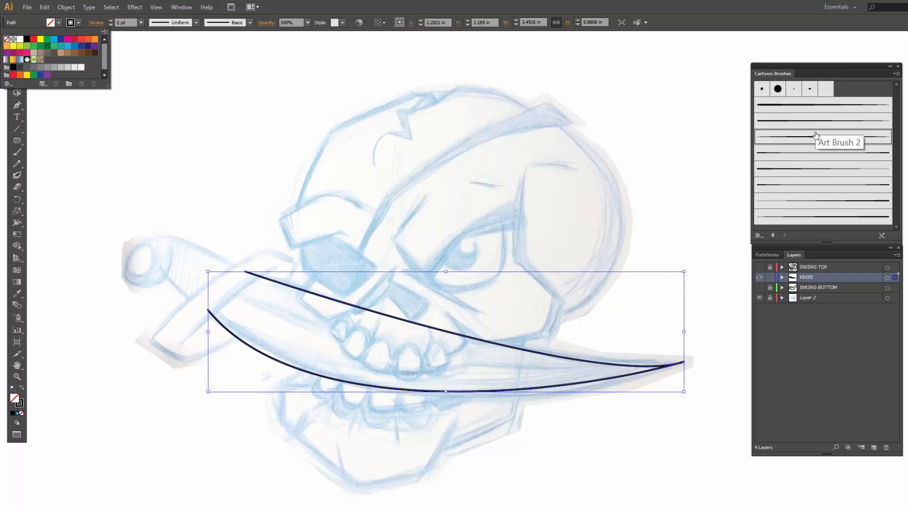
Step: Apply a tapered art brush that thickens toward the guard to the sword blade path and set its stroke to 4 pt
left_click(805, 157)
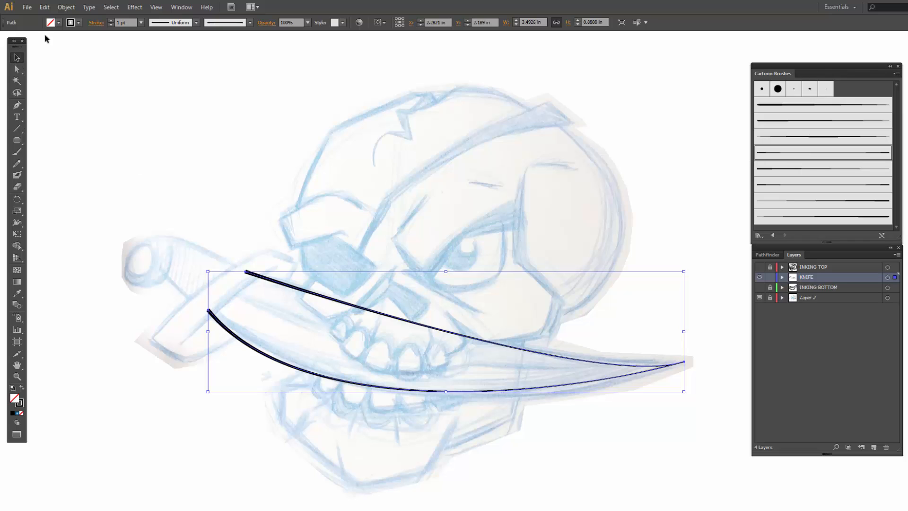
left_click(111, 21)
left_click(111, 21)
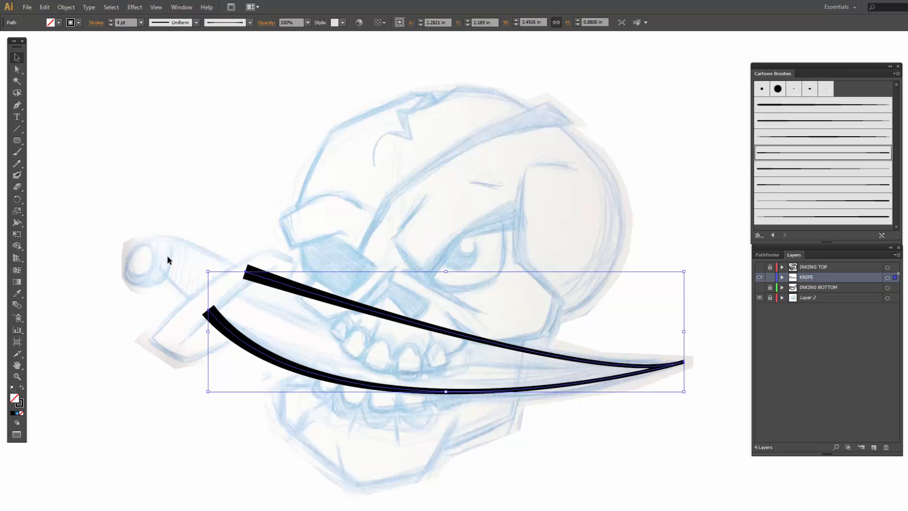
left_click(211, 352)
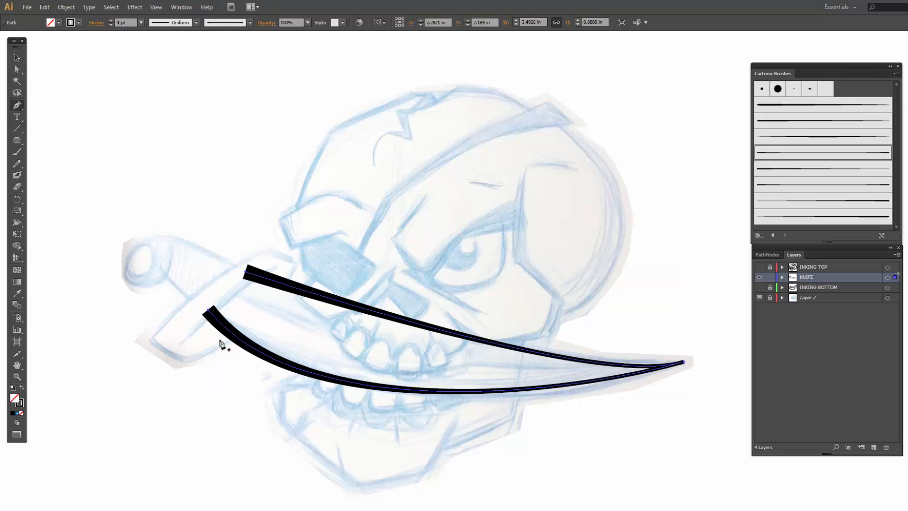
key("p")
left_click(282, 264)
left_click_drag(184, 345, 175, 366)
key("ctrl+z")
key("ctrl+z")
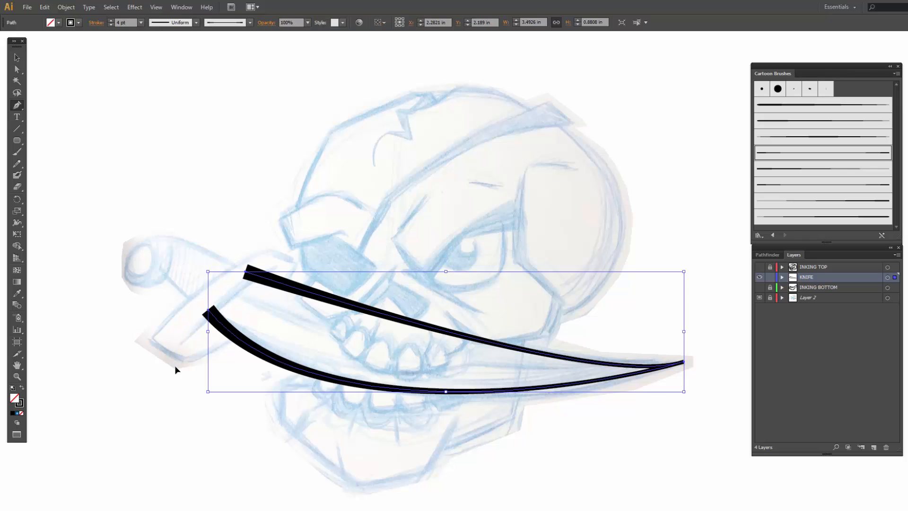
Step: Draw the curved inner edge of the guard across the blade's base and style it with Art Brush 2 at 2 pt
left_click(175, 365, "ctrl")
left_click_drag(285, 262, 260, 275)
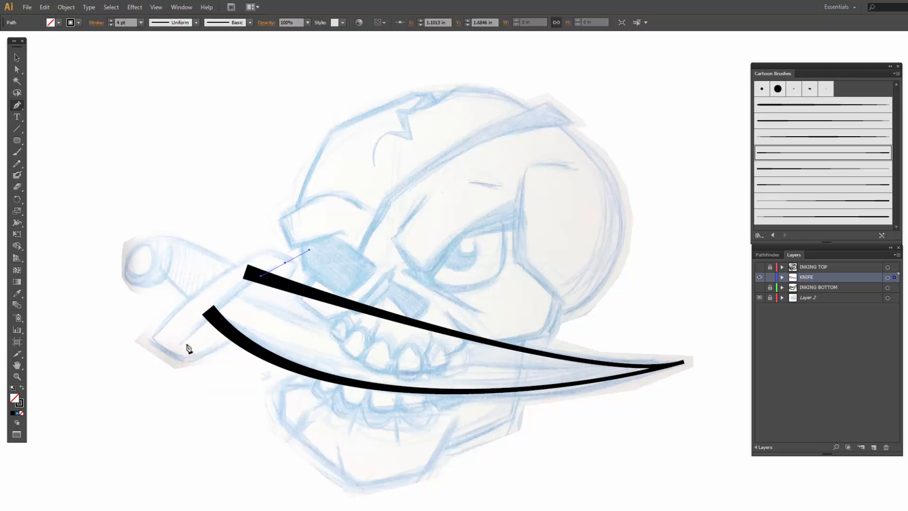
left_click_drag(186, 341, 173, 367)
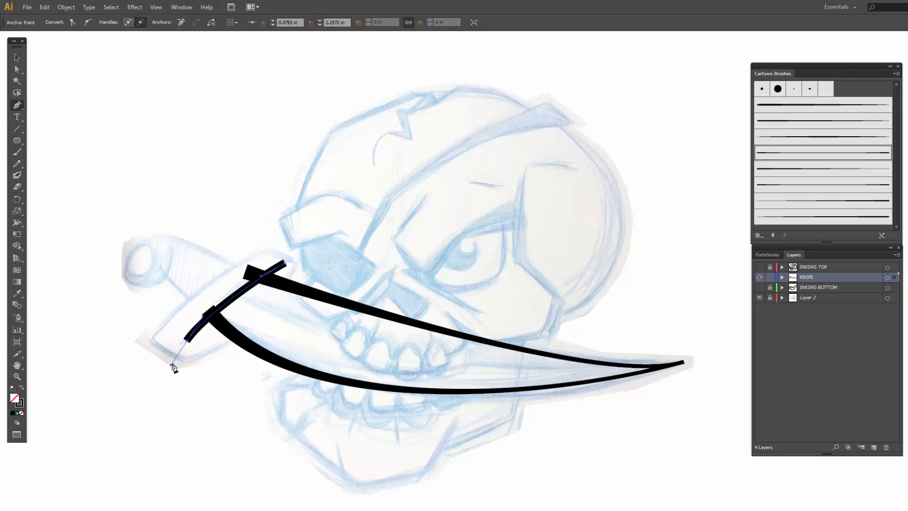
left_click(767, 138)
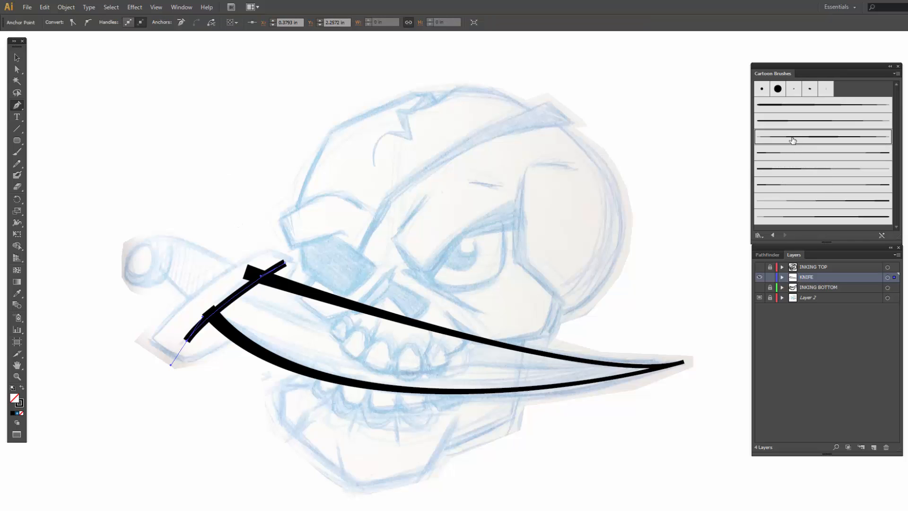
left_click(17, 58)
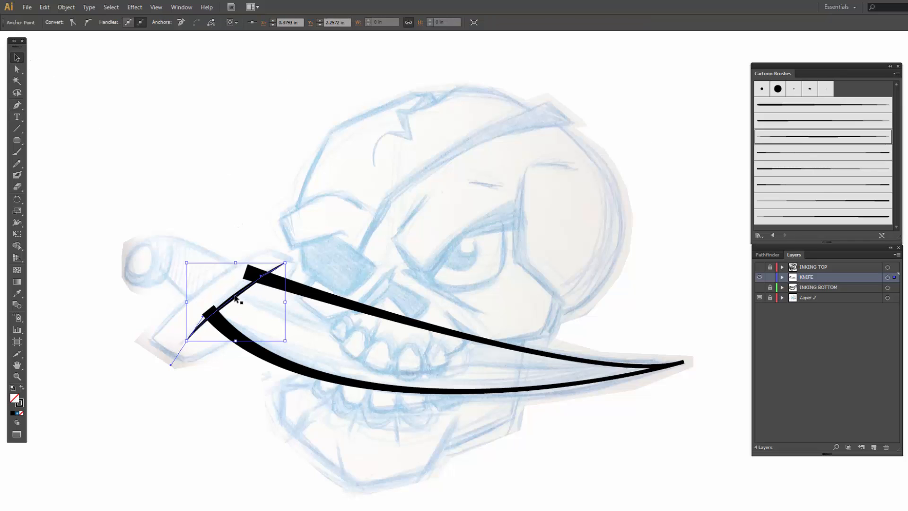
left_click(110, 20)
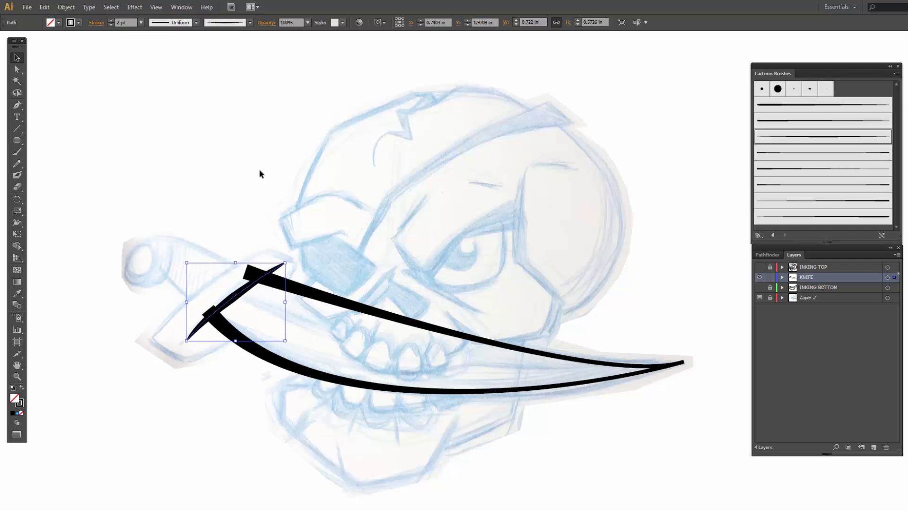
Step: Move the lower end of the guard curve slightly downward to follow the sketch
key("a")
left_click(187, 341)
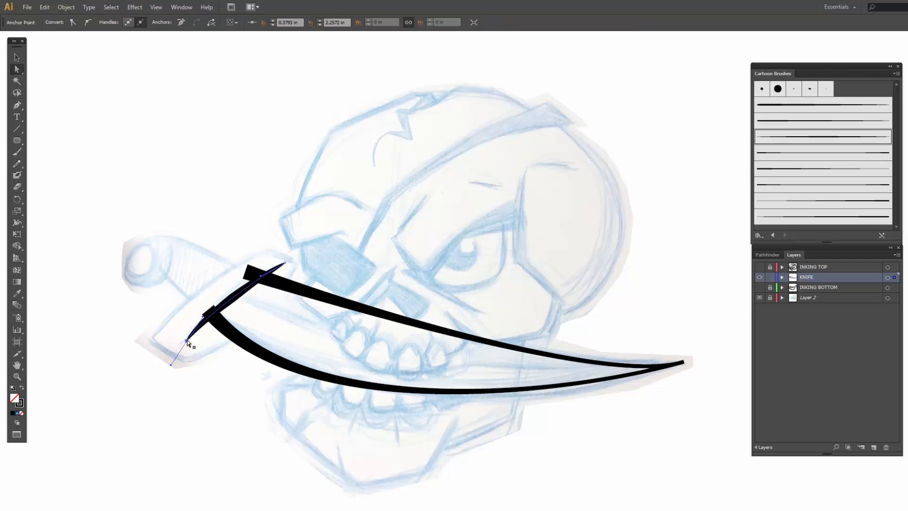
left_click_drag(187, 342, 188, 350)
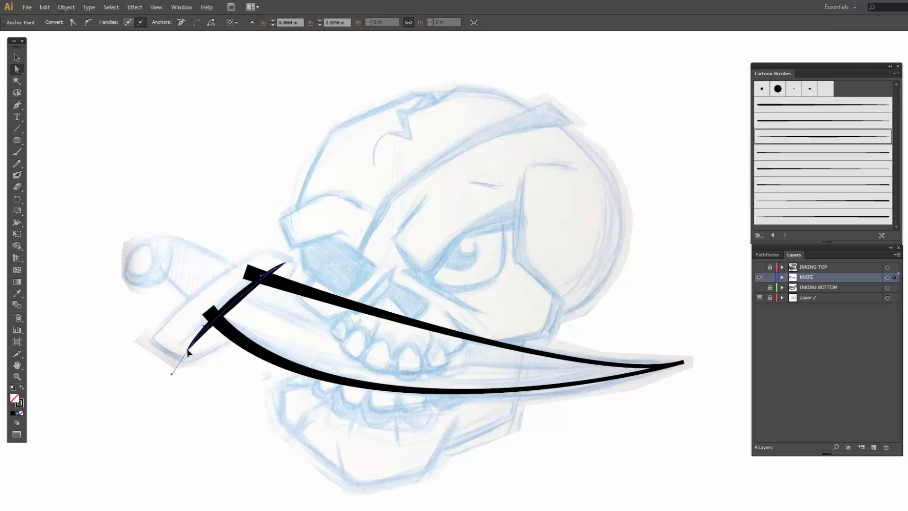
left_click(283, 265)
left_click(226, 290)
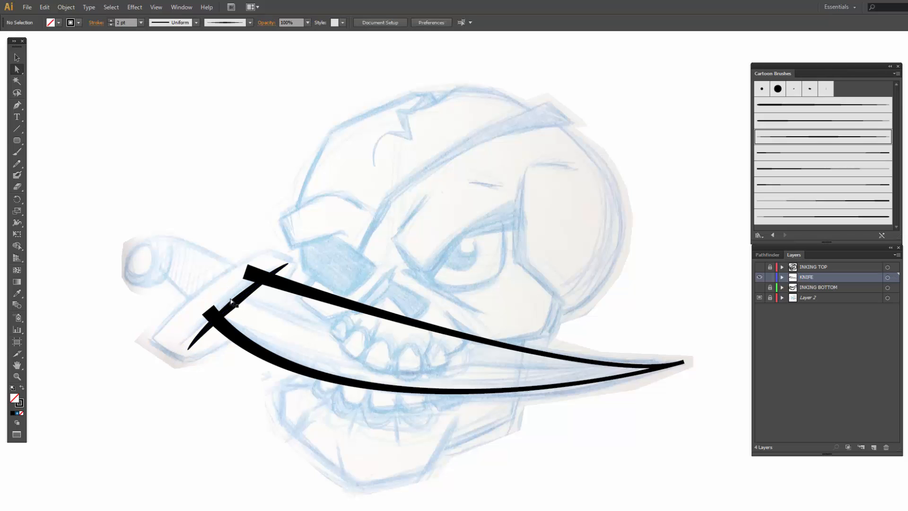
Step: Draw an inner blade line from the guard to the sword tip and bow it toward the lower edge
key("p")
left_click_drag(221, 289, 197, 278)
left_click_drag(683, 362, 783, 345)
key("a")
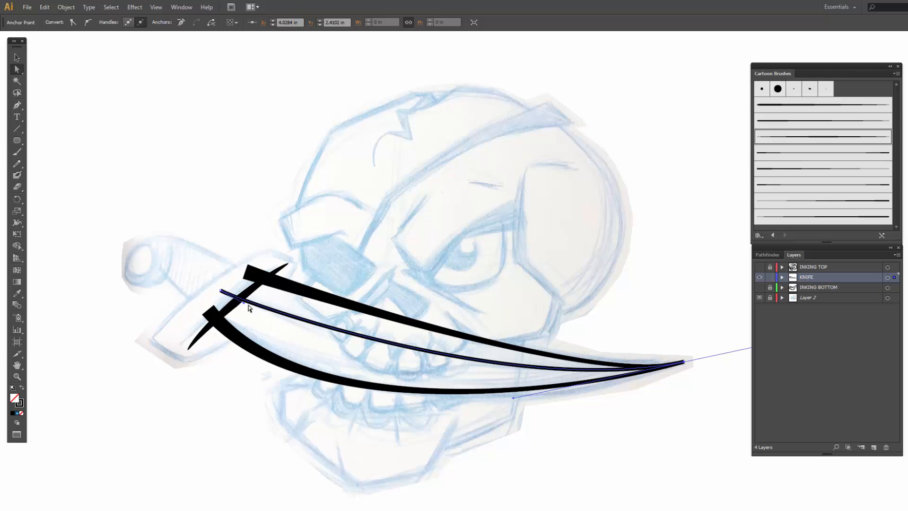
left_click_drag(245, 309, 293, 364)
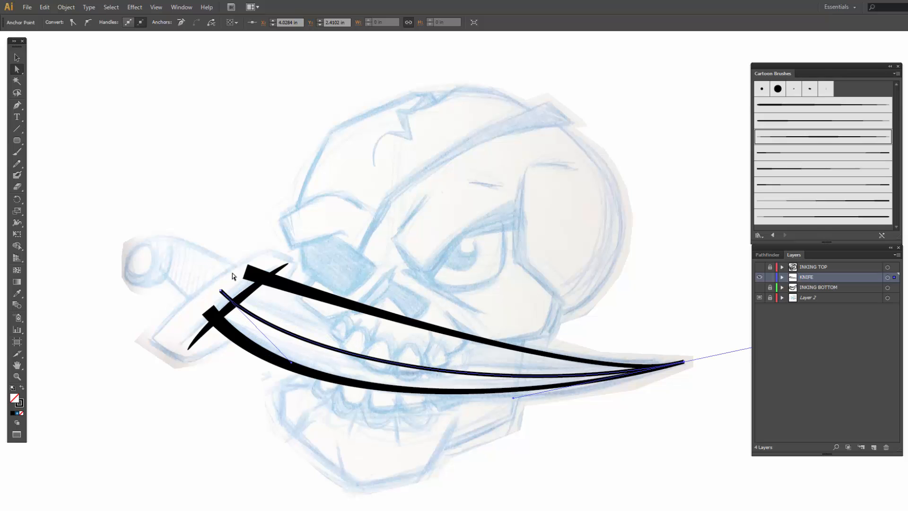
Step: Apply Art Brush 5 to the inner blade line and set its stroke to 2 pt
left_click(776, 172)
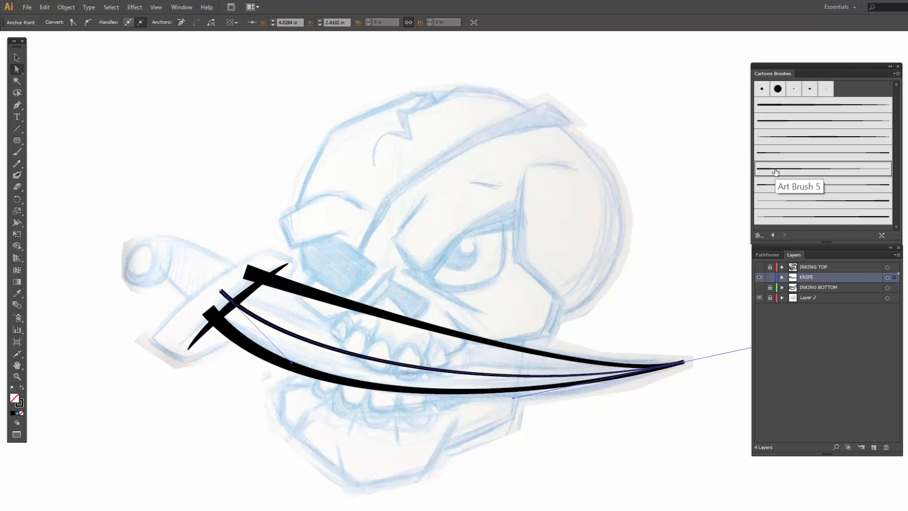
left_click(16, 57)
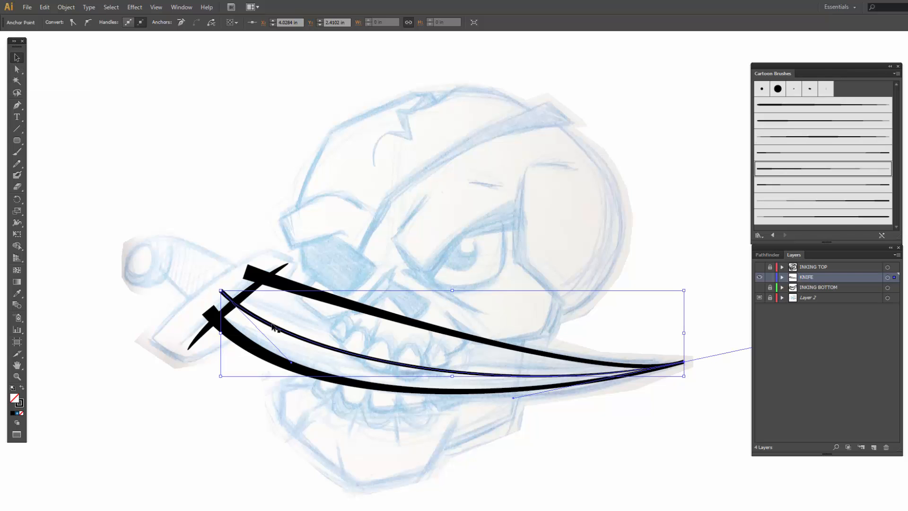
left_click(112, 20)
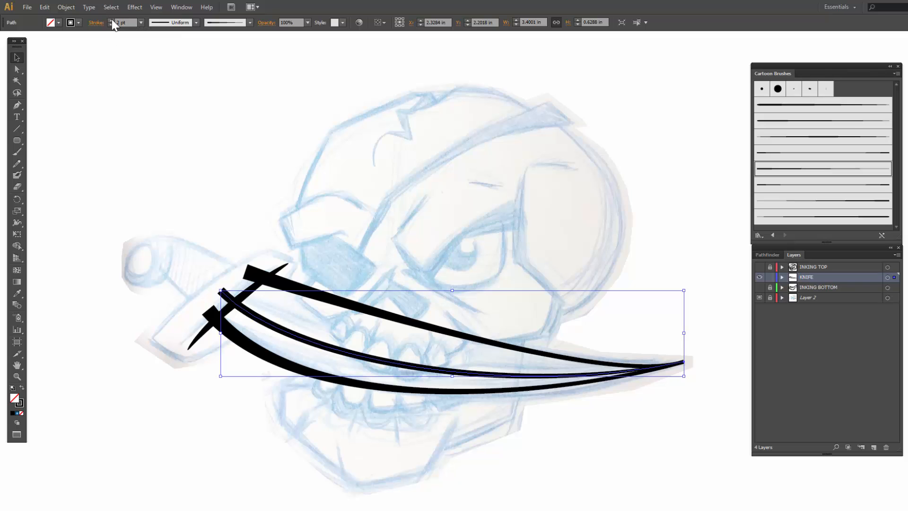
Step: Extend the curve handle at the guard end of the inner blade line to bow it closer to the lower edge
key("a")
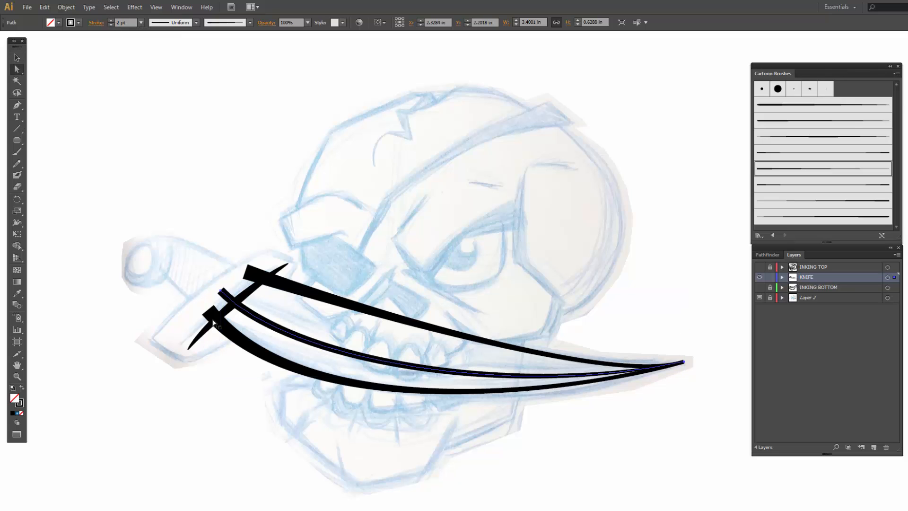
left_click(221, 291)
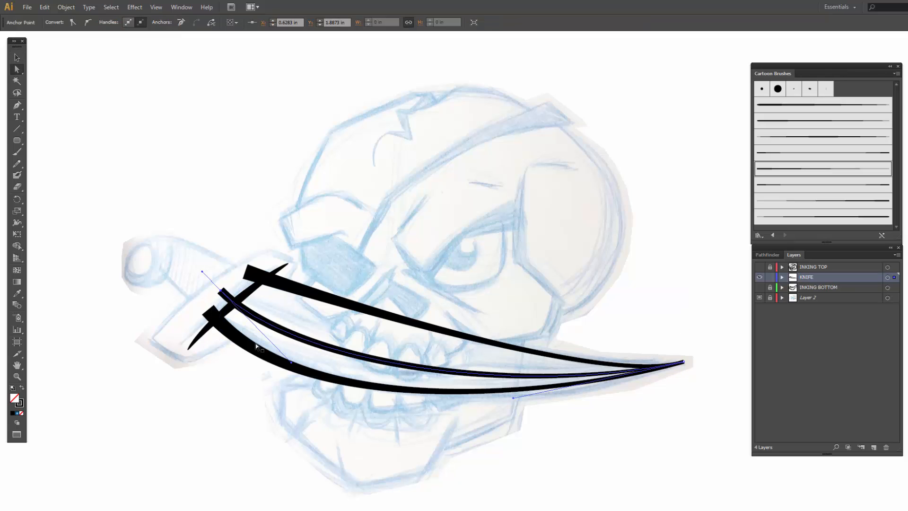
mouse_move(292, 365)
left_mouse_down()
mouse_move(299, 377)
mouse_move(310, 374)
left_mouse_up()
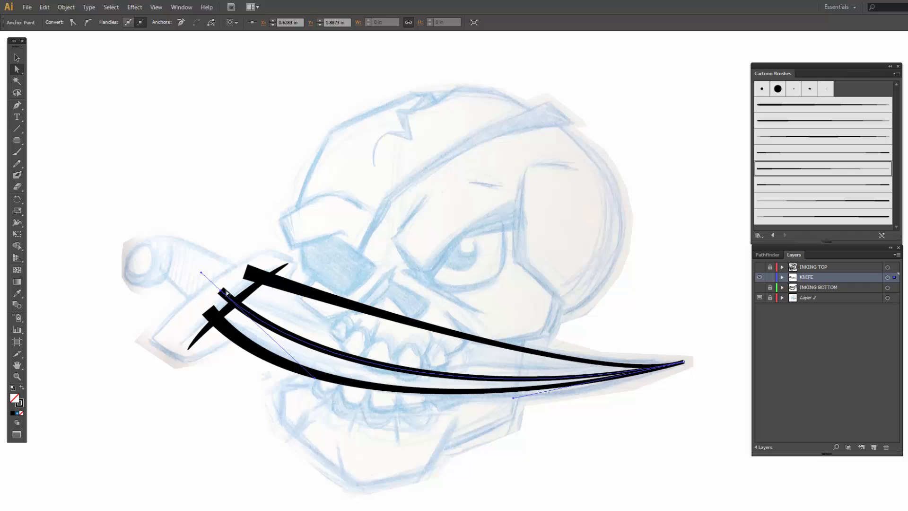
Step: Move the hilt end of the blade's inner line slightly up and to the right, and deselect it
left_click_drag(221, 290, 224, 285)
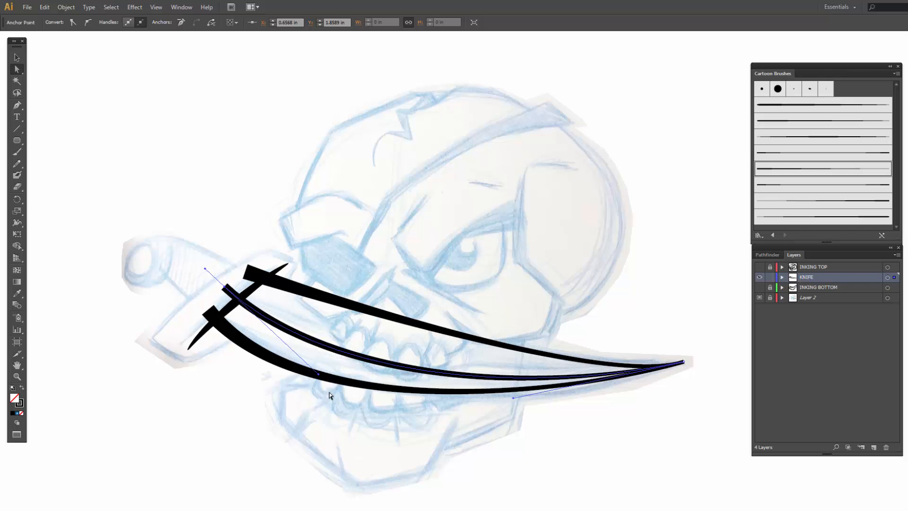
left_click(567, 427)
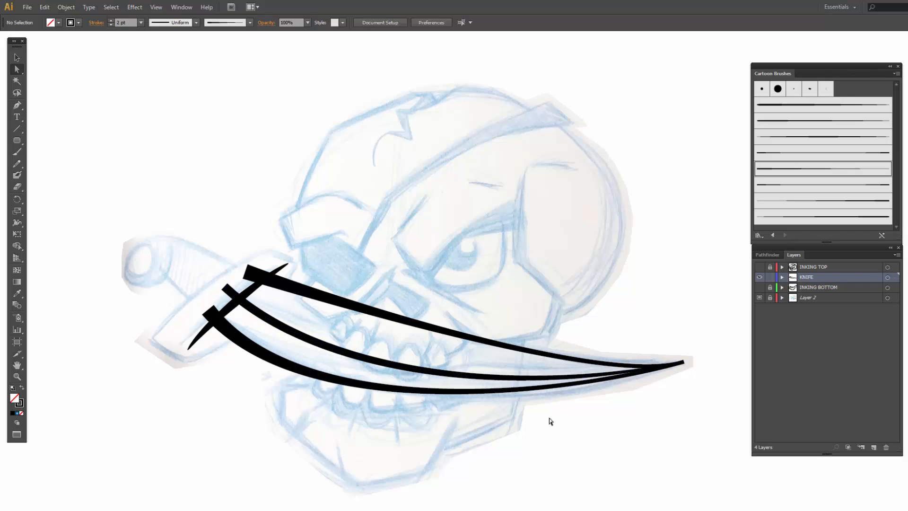
Step: Draw the upper part of the knife guard's outline with the Pen tool, from the blade around the top corner to the guard's lower outer corner
key("p")
left_click(275, 293)
left_click(295, 263)
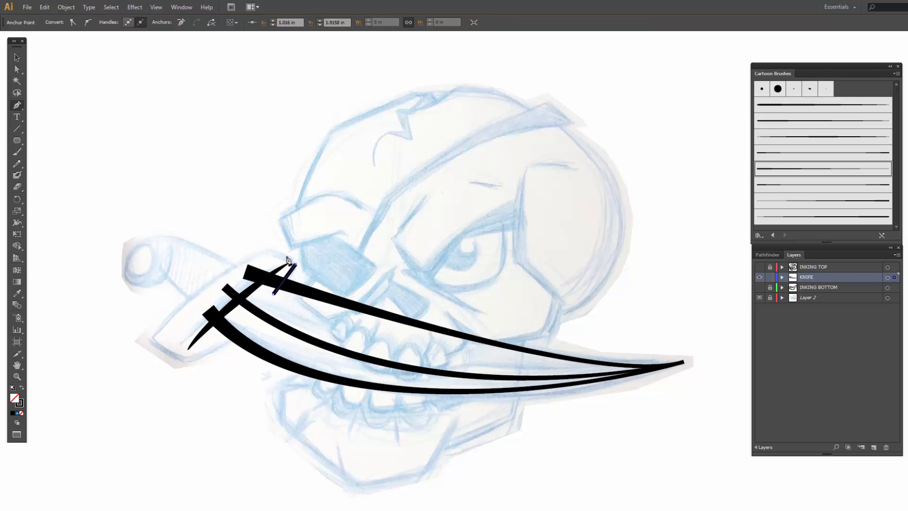
left_click(267, 248)
left_click_drag(150, 336, 148, 363)
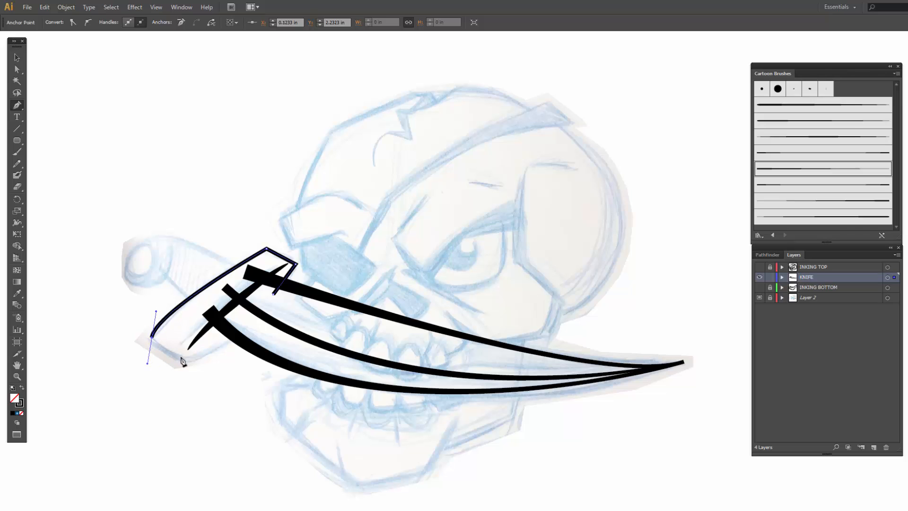
key("shift+c")
left_click_drag(147, 365, 168, 356)
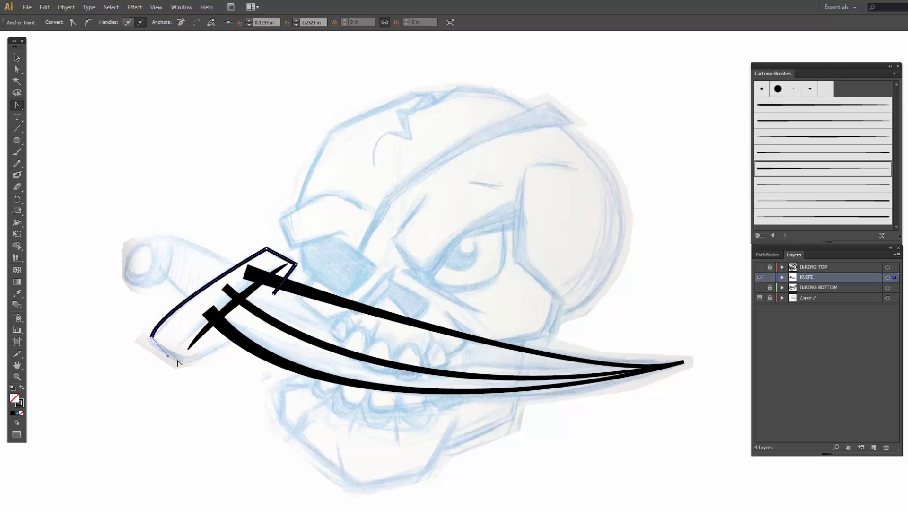
left_click(186, 363, "ctrl")
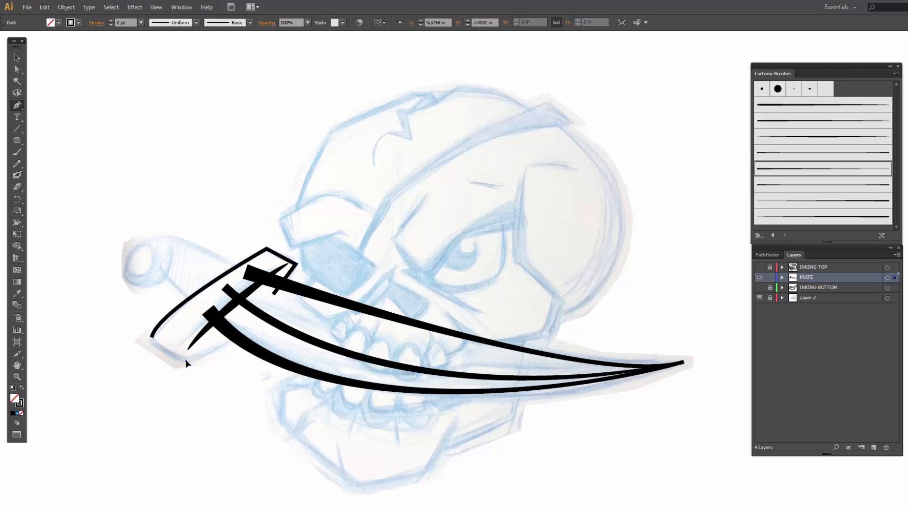
key("ctrl+z")
Step: Continue the guard's outline with straight segments along its lower end and back to the blade's lower edge
left_click(152, 337)
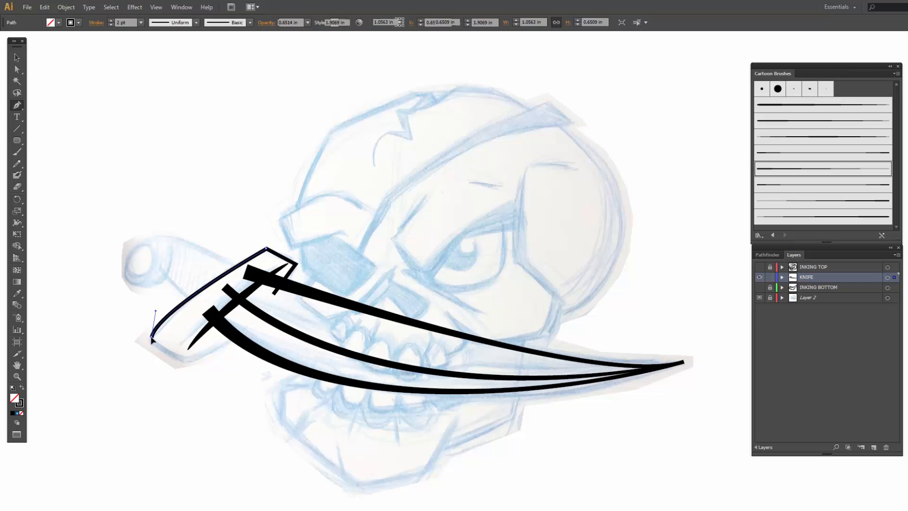
left_click(191, 362)
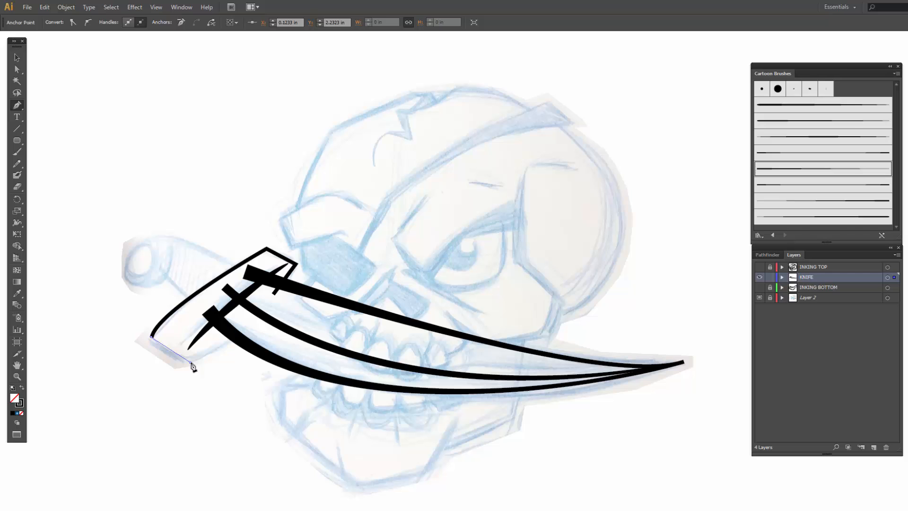
left_click(240, 333)
Step: Reshape the guard's outline by raising its top corner and bowing the long outer edge, and save the document
key("a")
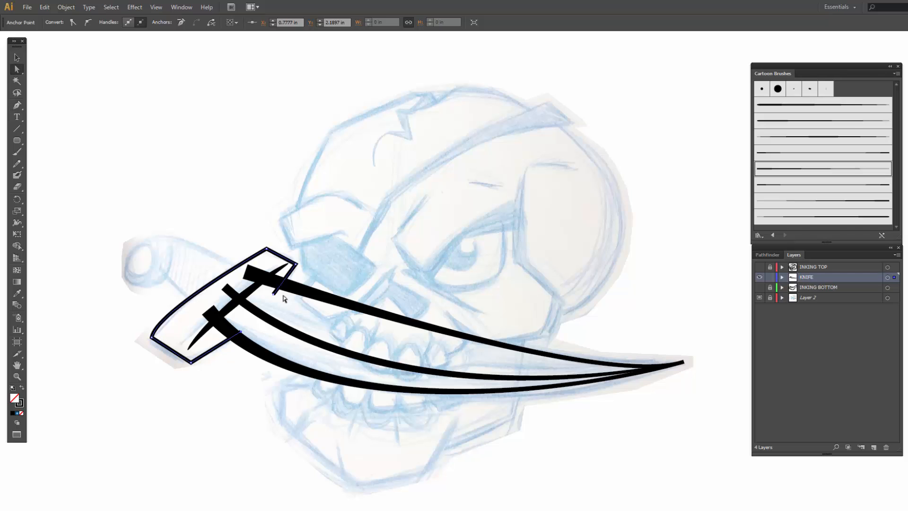
left_click_drag(295, 265, 277, 253)
key("ctrl+s")
key("shift+c")
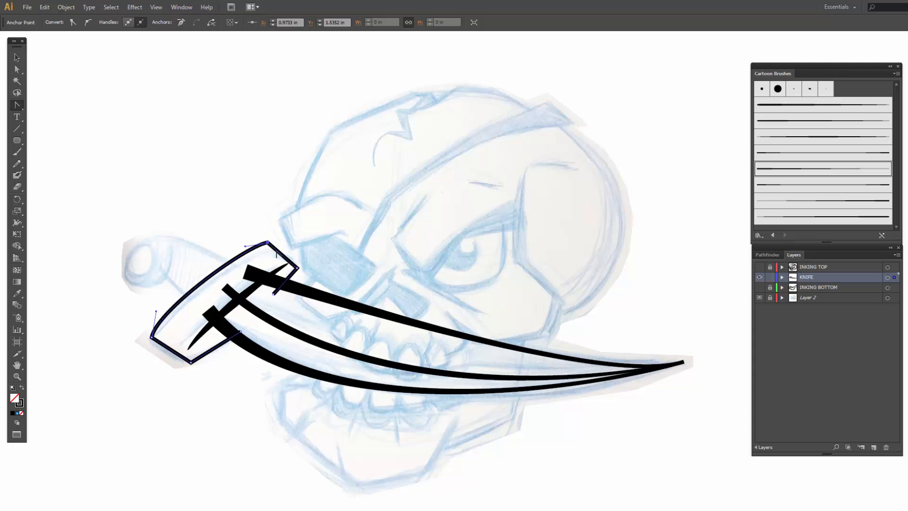
key("a")
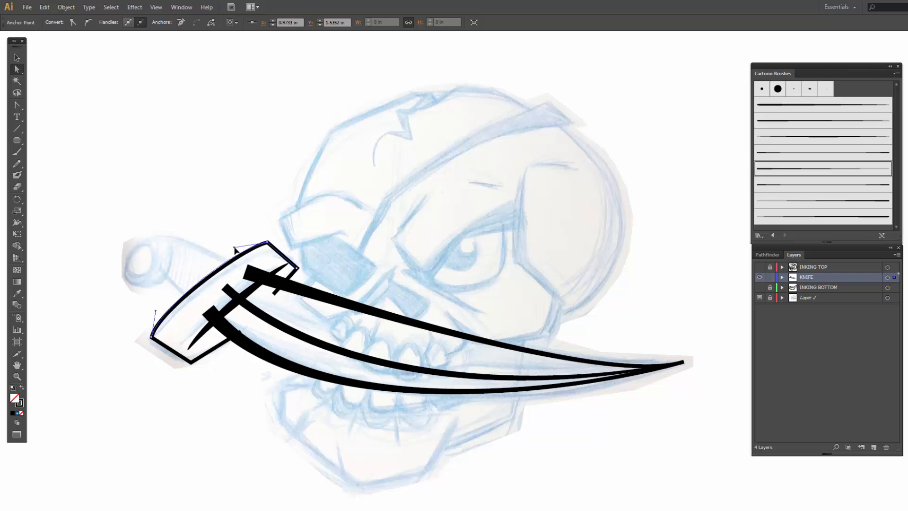
left_click(198, 303)
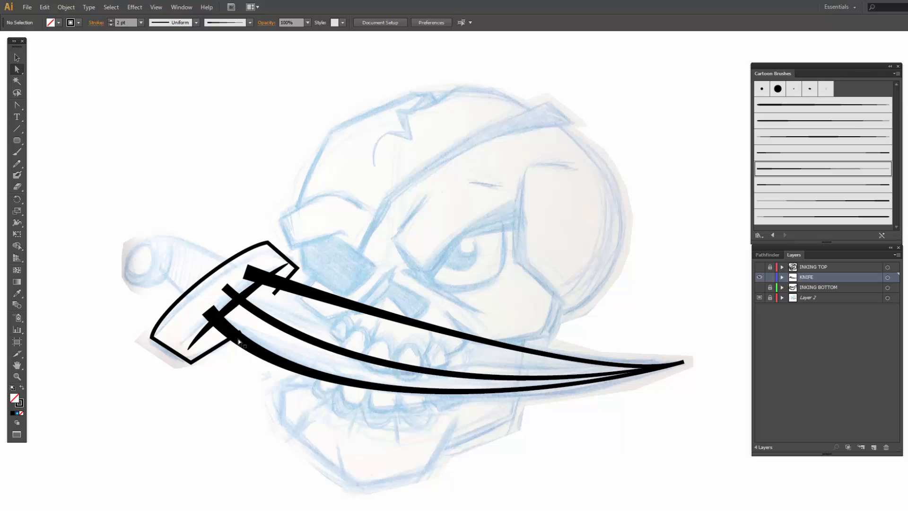
Step: Draw a curved line for the handle's lower edge, from inside the pommel to the guard, using the blade outline's 4 pt stroke
left_click(225, 331)
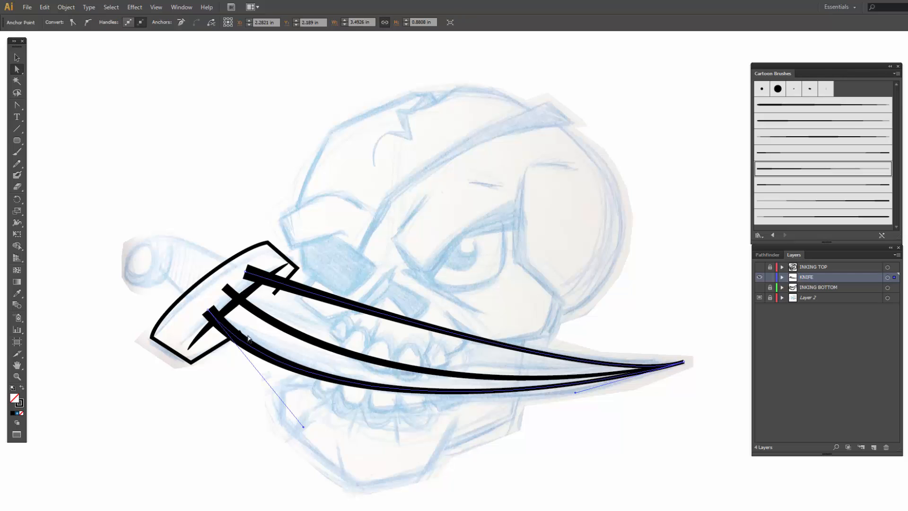
key("p")
left_click(153, 260)
left_click_drag(195, 305, 215, 307)
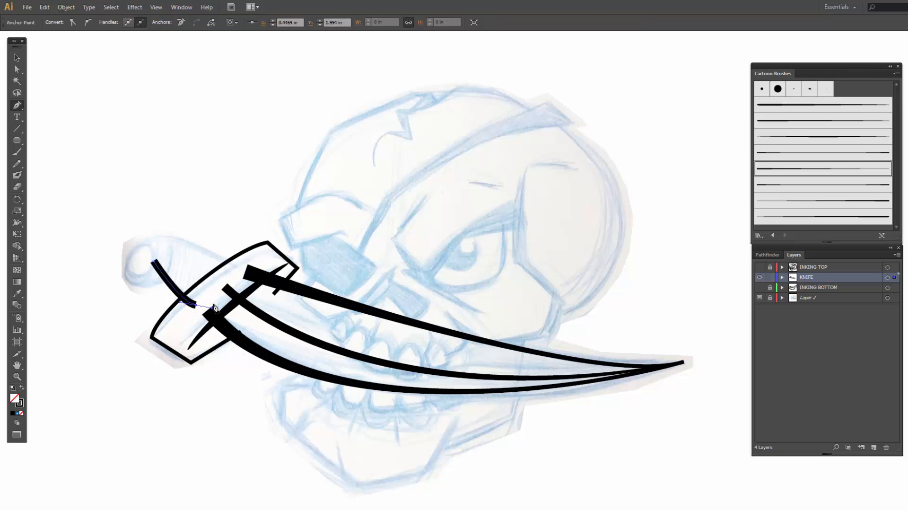
key("Escape")
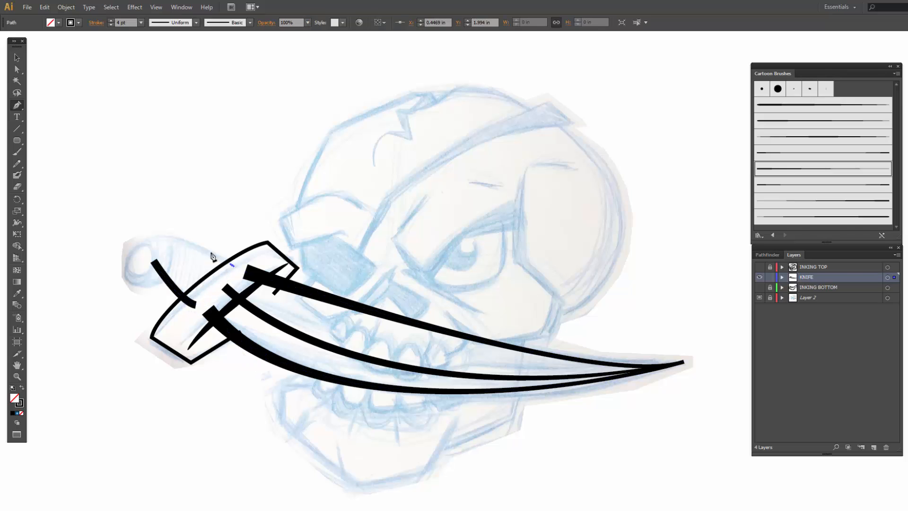
Step: Draw the handle's upper edge curling around the pommel, and adjust its anchor and handles to round out the curl
mouse_move(140, 243)
left_mouse_down()
mouse_move(119, 273)
mouse_move(183, 268)
left_mouse_up()
key("a")
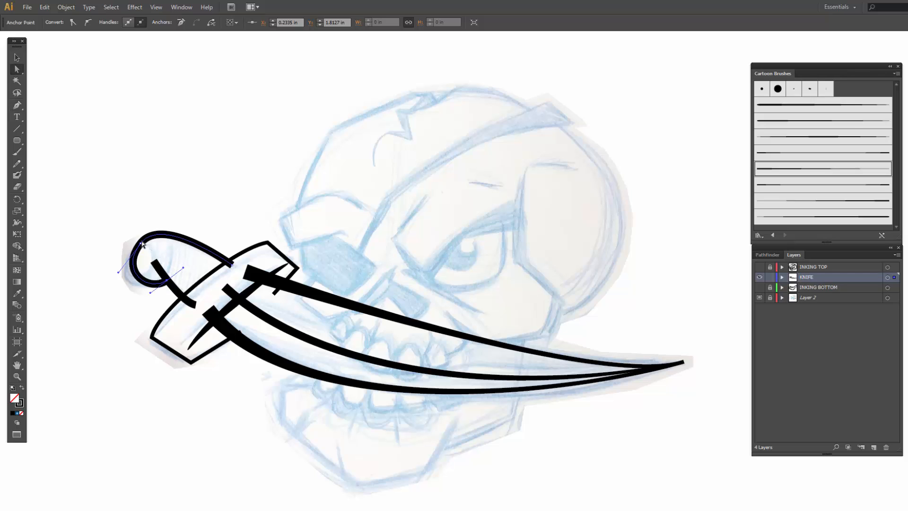
left_click_drag(141, 243, 137, 243)
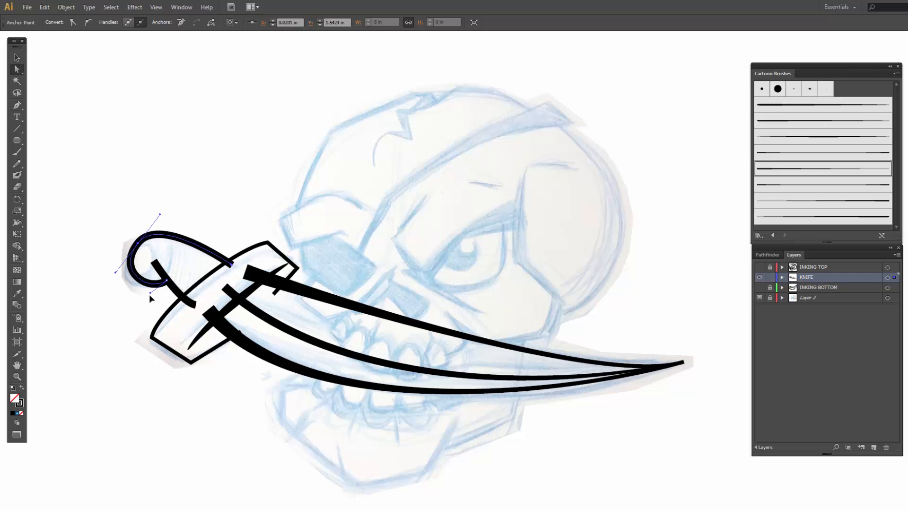
left_click_drag(151, 292, 149, 296)
left_click(152, 299)
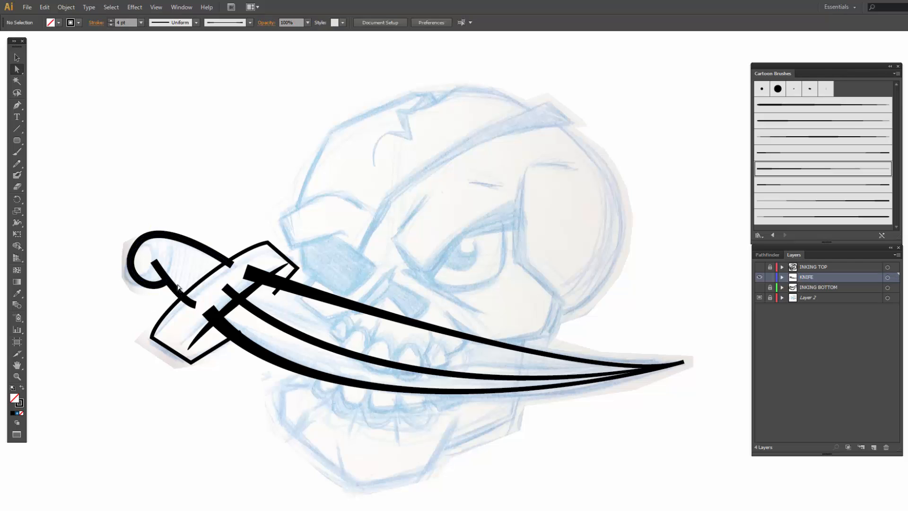
Step: Apply the brush that widens from a thin start to a thick end to the handle's lower line, with a 3 pt stroke
key("v")
left_click(158, 264)
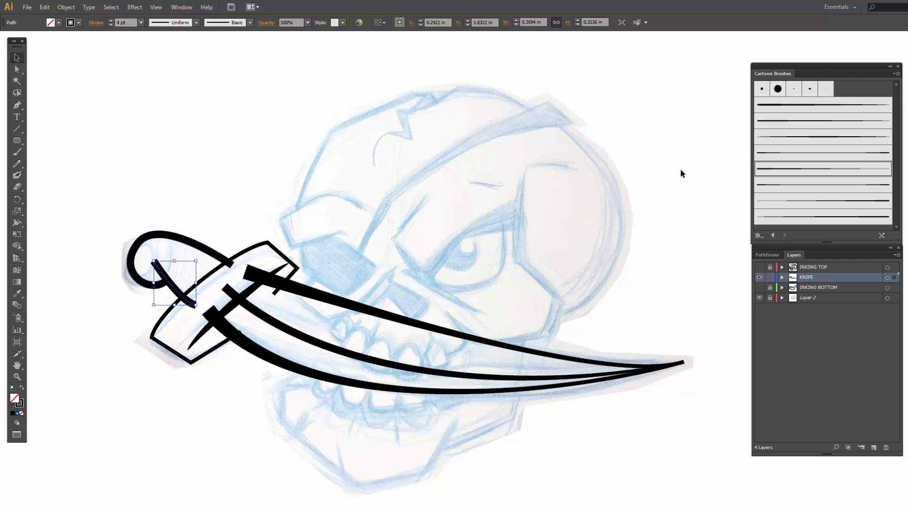
left_click(789, 170)
left_click(794, 198)
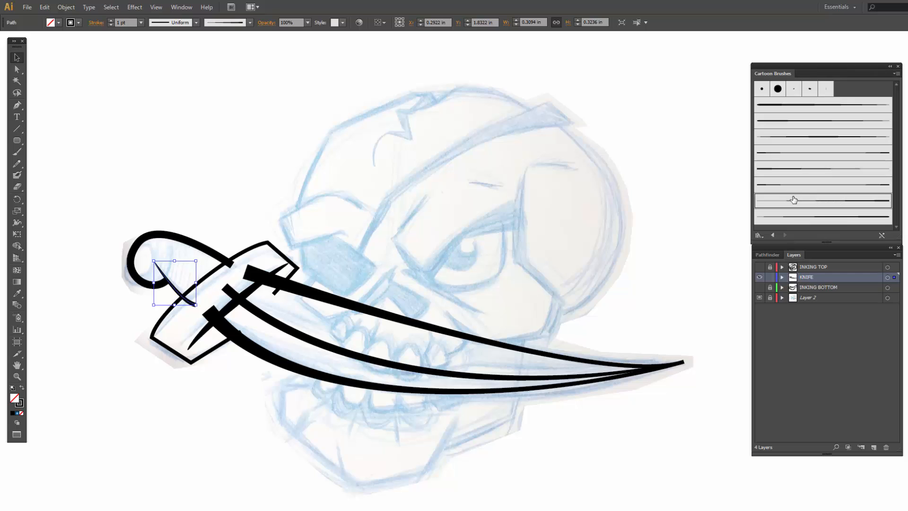
left_click(110, 20)
left_click(110, 21)
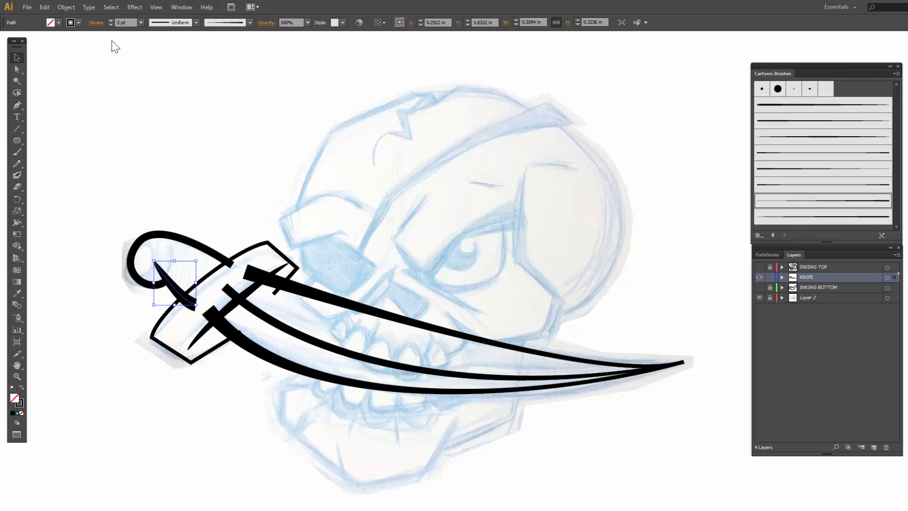
Step: Extend the thin end of the handle's lower line further up into the pommel curl, and deselect it
key("a")
left_click(154, 261)
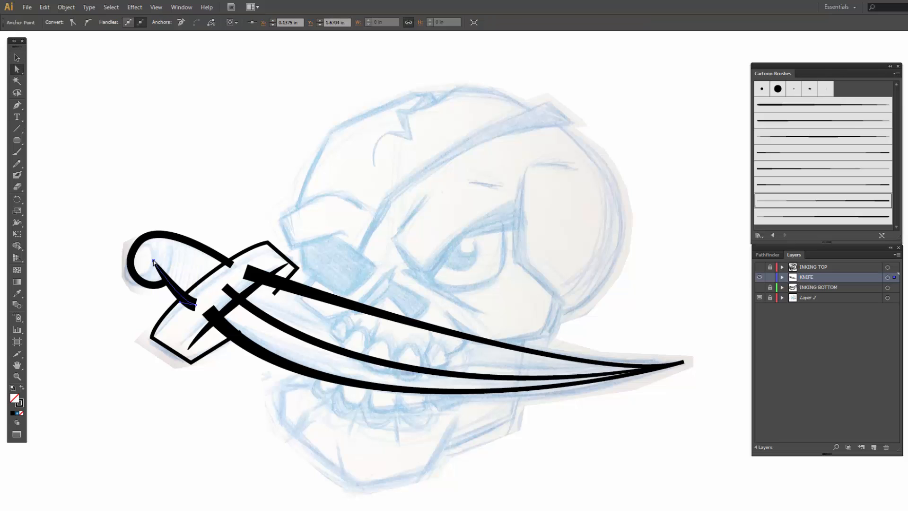
key("ctrl+shift+a")
left_click_drag(154, 262, 148, 254)
key("ctrl+shift+a")
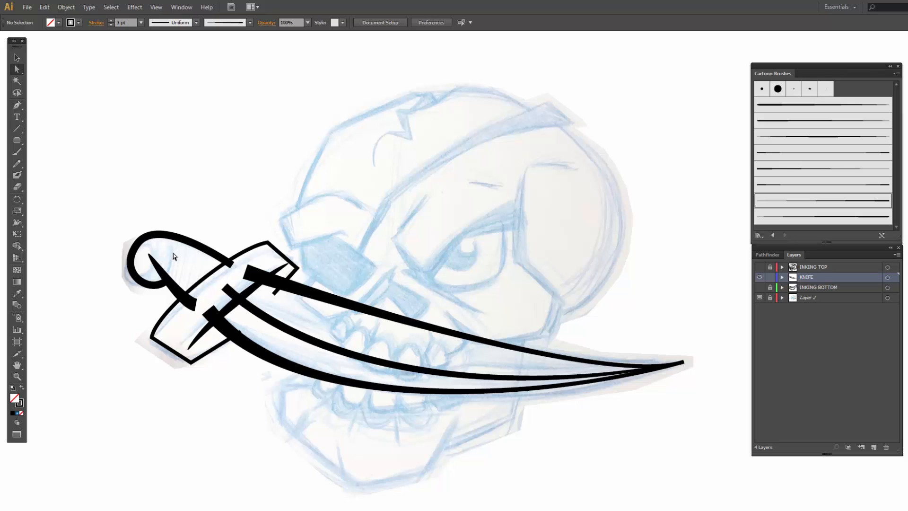
Step: Adjust the curve handles at the blade's tip so the upper edge flattens and the lower edge bulges outward
left_click(682, 364)
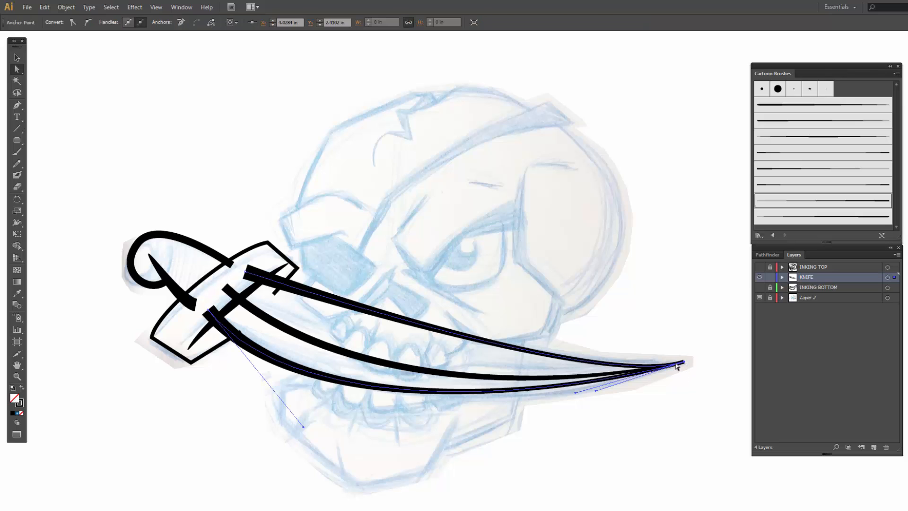
left_click_drag(574, 393, 576, 399)
left_click(657, 378)
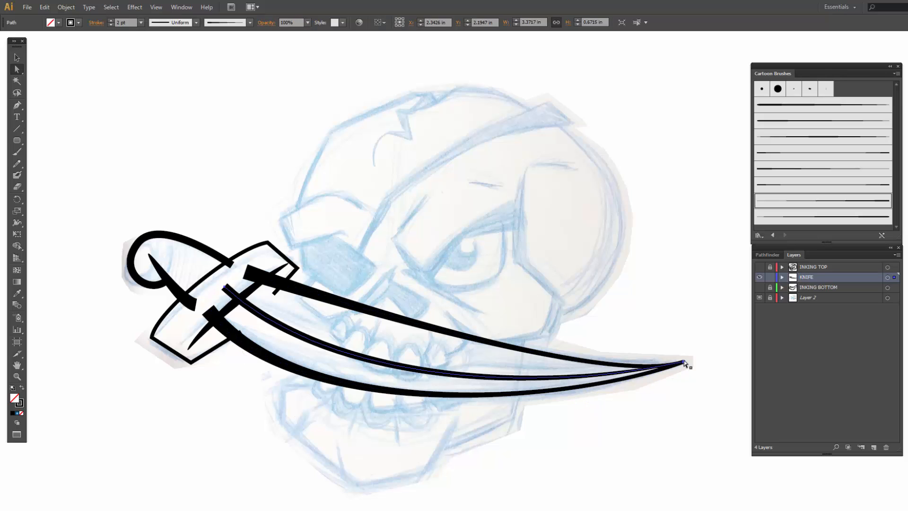
left_click(605, 364)
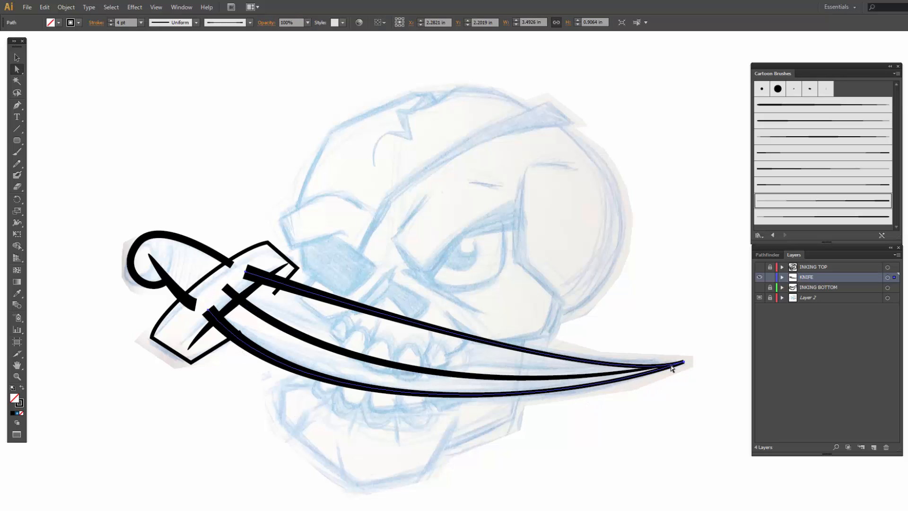
left_click(634, 375)
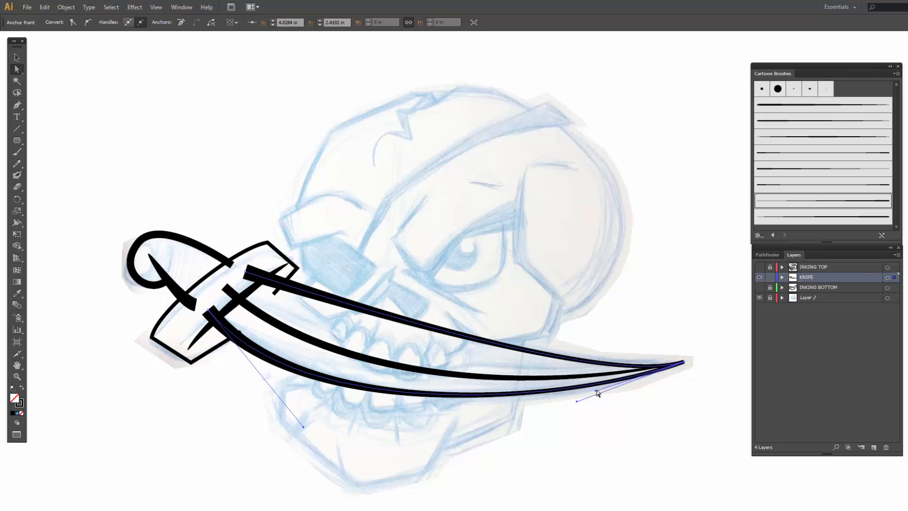
left_click_drag(655, 366, 531, 369)
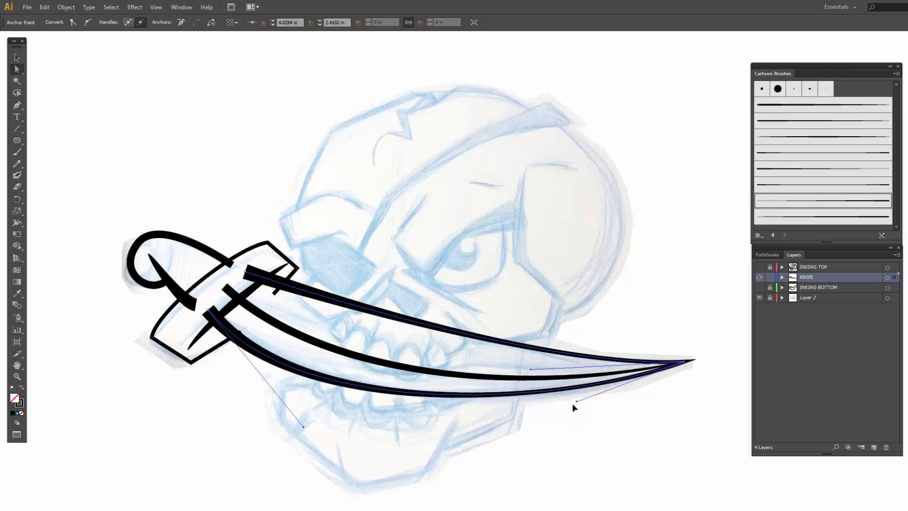
left_click_drag(576, 401, 565, 408)
left_click(518, 380)
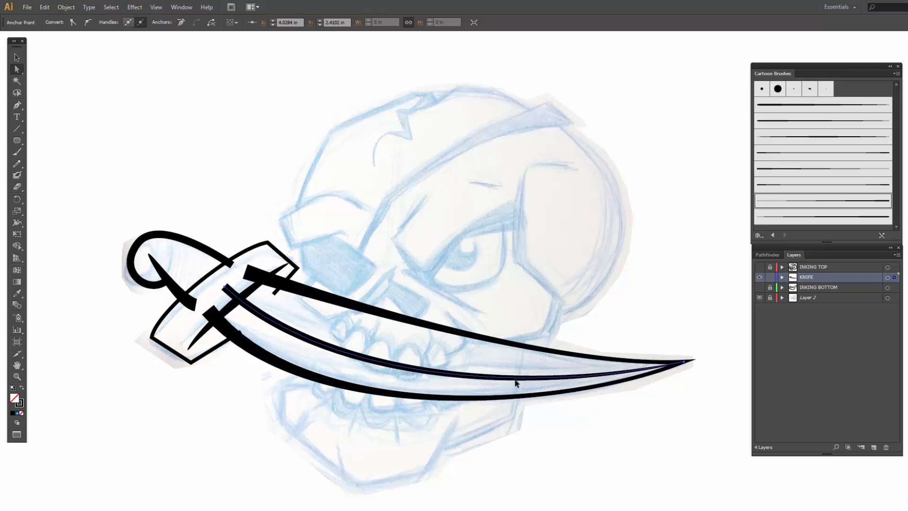
left_click(586, 473)
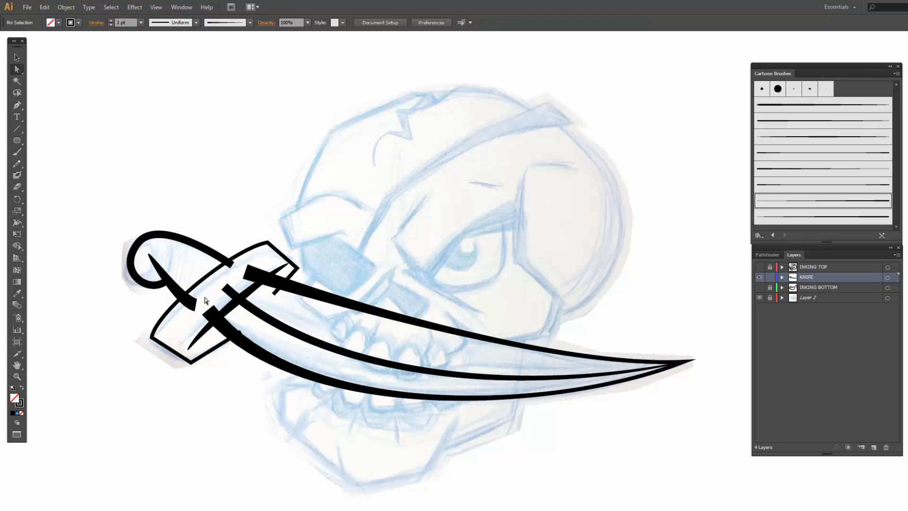
Step: Select all artwork on the KNIFE layer, rotate it slightly counter-clockwise and move it down and to the right
left_click_drag(153, 215, 261, 372)
key("ctrl+shift+a")
left_click(887, 277)
left_click_drag(124, 229, 119, 252)
left_click_drag(157, 296, 184, 311)
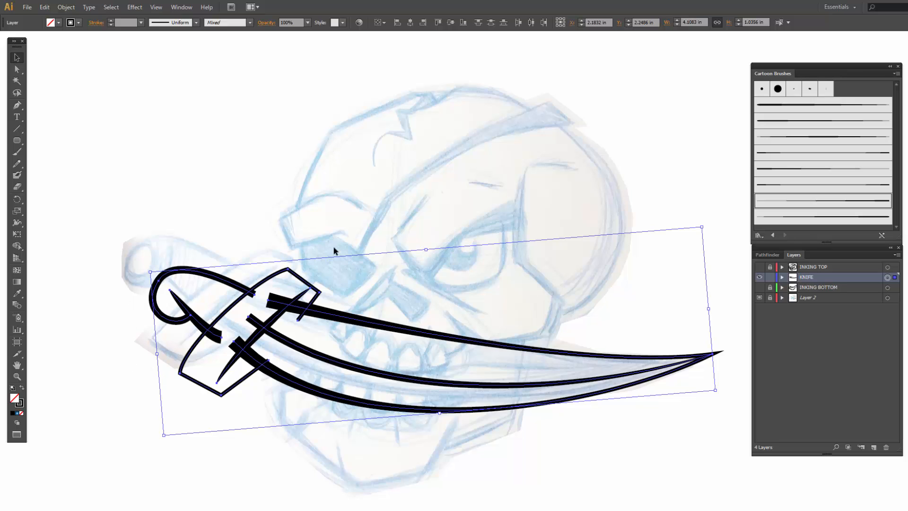
Step: Nudge the selected knife slightly left and up to fine-tune its placement over the sketch
key("Left")
key("Up")
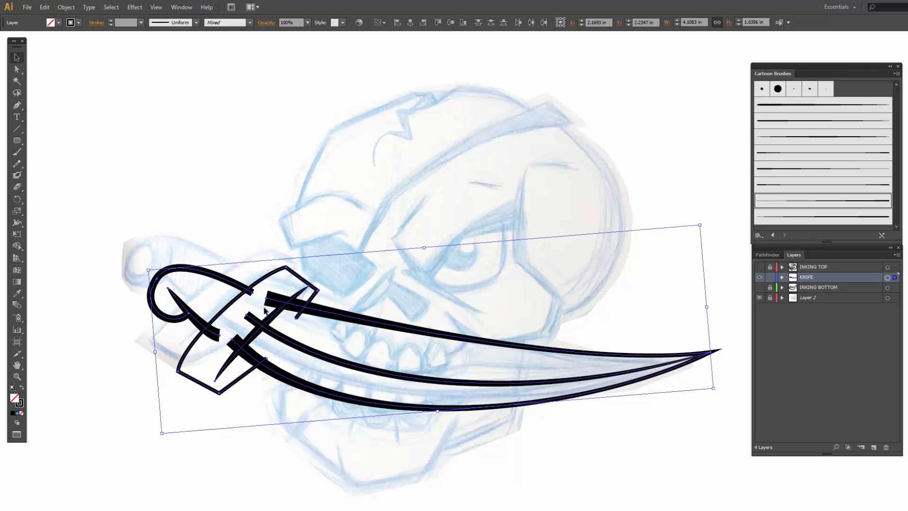
key("Left")
key("Left")
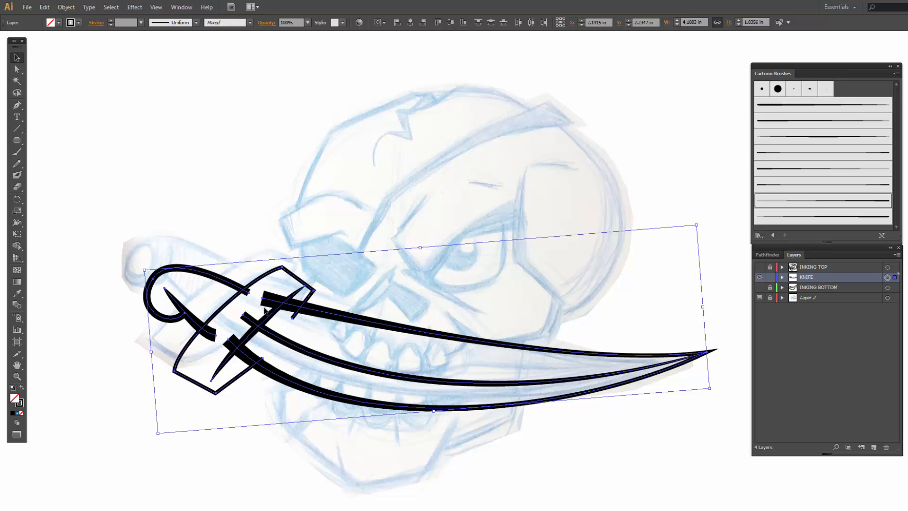
key("Right")
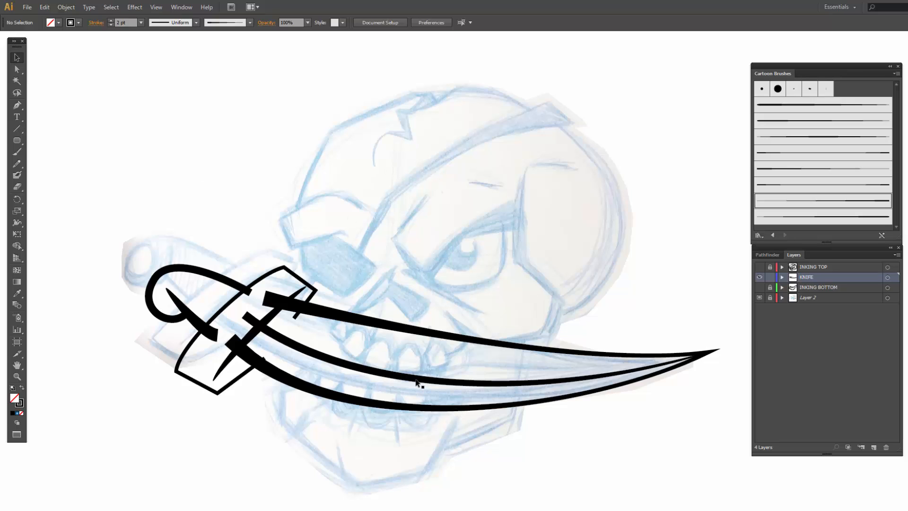
Step: Show the INKING TOP and INKING BOTTOM layers together with the knife
left_click(759, 266)
left_click(760, 287)
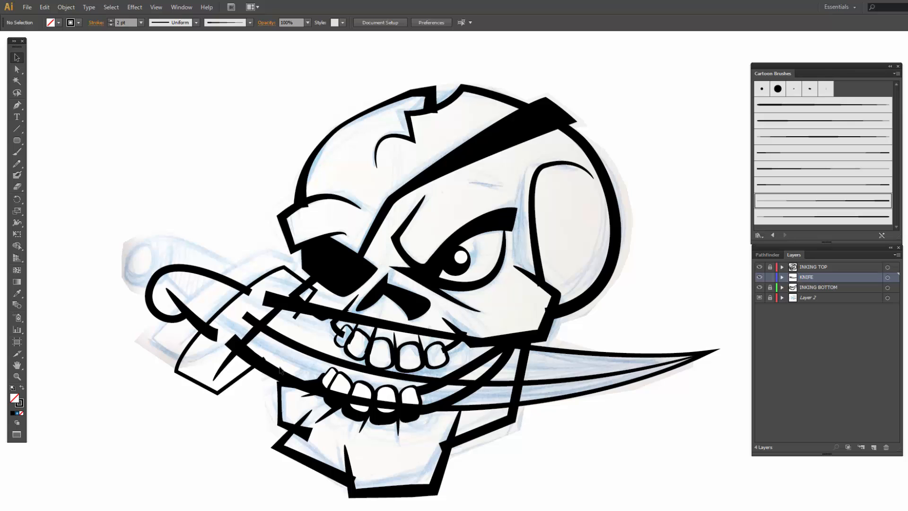
Step: Select all artwork on the KNIFE layer and nudge it slightly right and down between the teeth
left_click(888, 277)
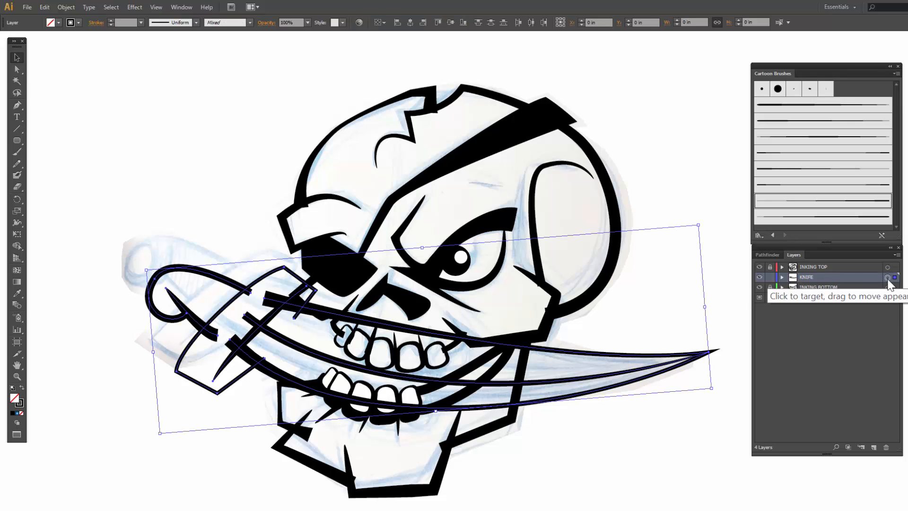
key("Right")
key("Right")
key("Right")
key("Down")
key("Down")
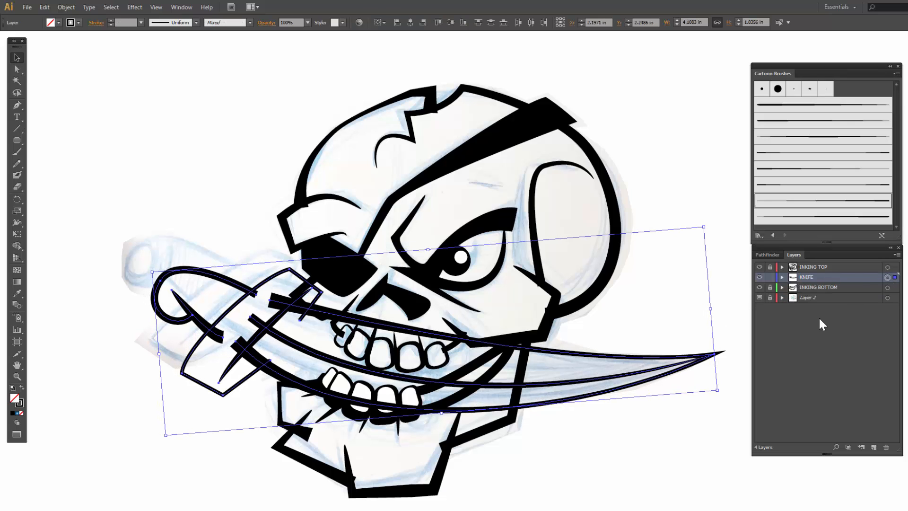
key("Right")
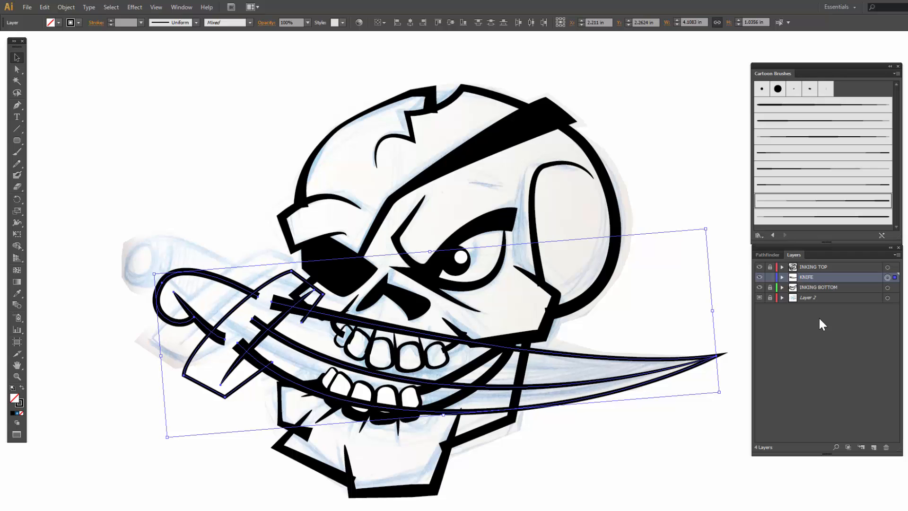
key("Right")
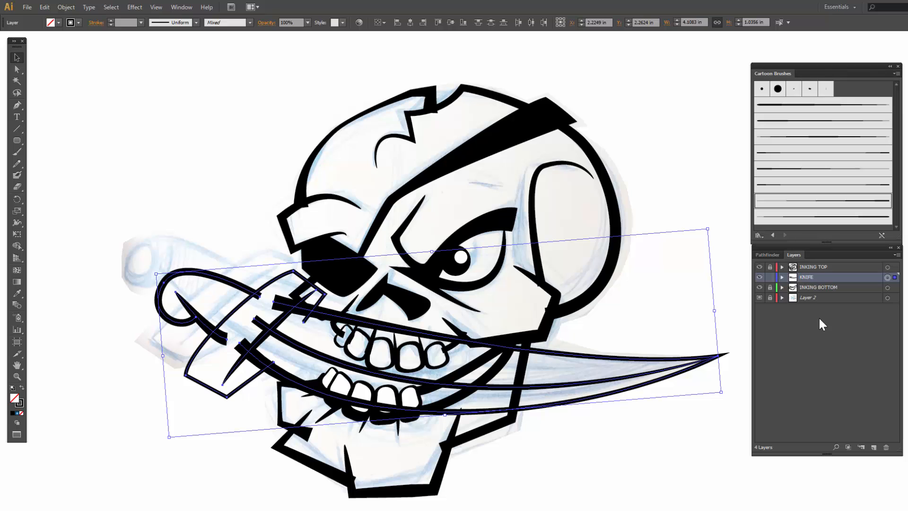
left_click(233, 137)
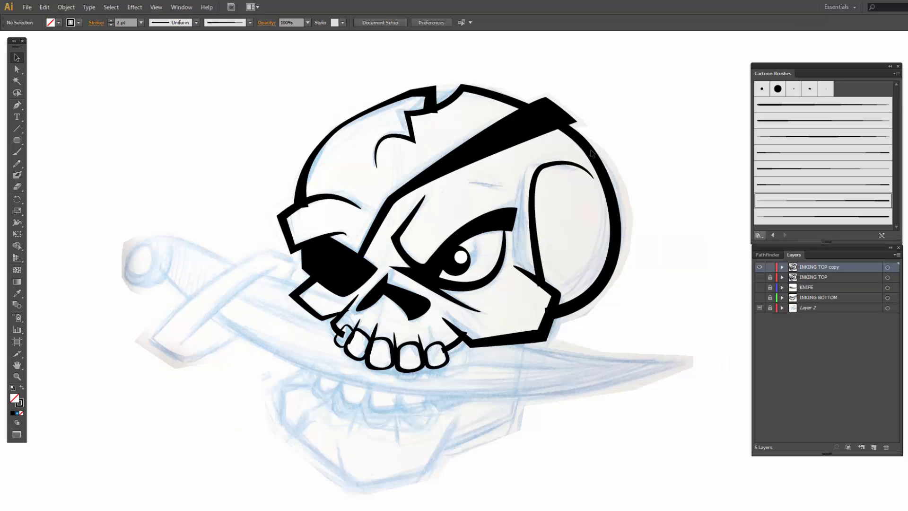
Step: Expand the appearance of all artwork on the INKING TOP copy layer and expand the result into filled shapes
left_click(887, 267)
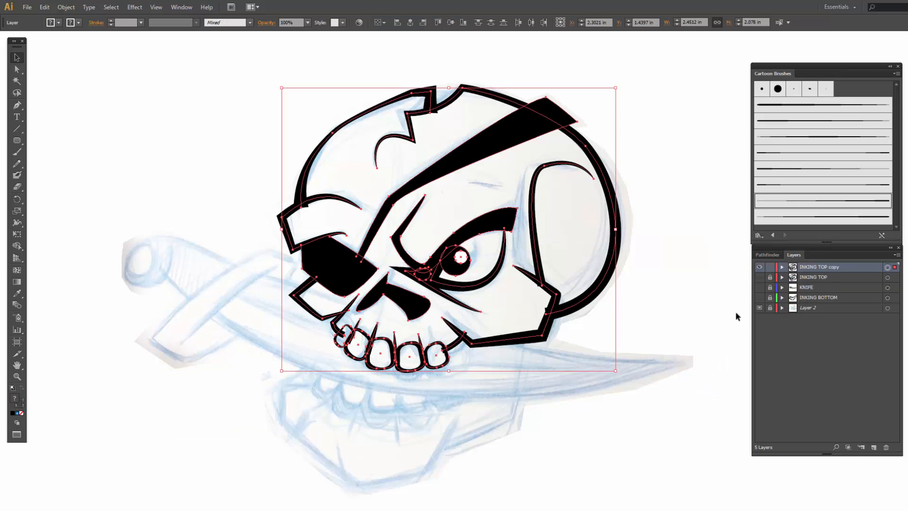
left_click(652, 261)
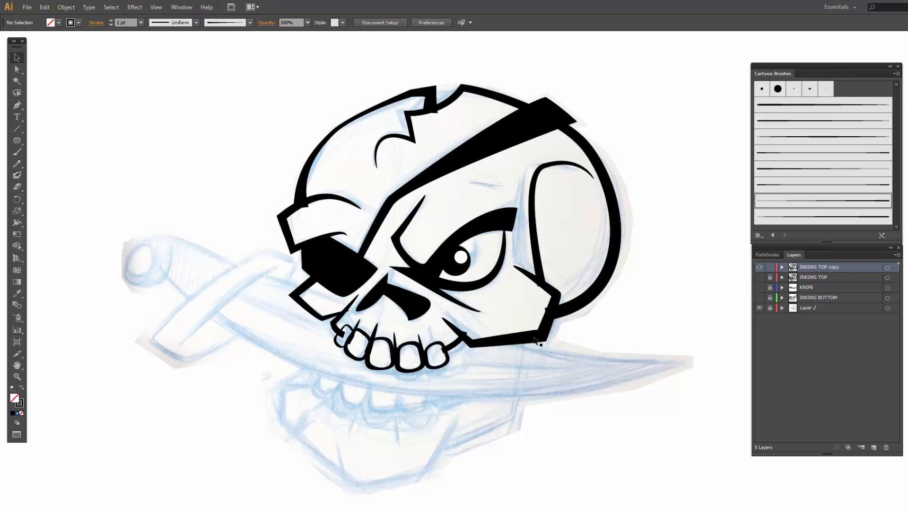
left_click(887, 268)
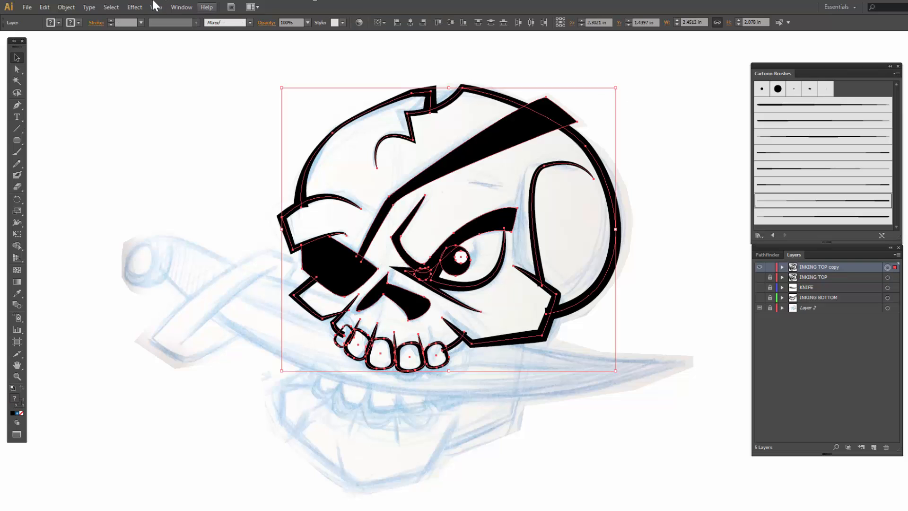
left_click(66, 7)
left_click(113, 158)
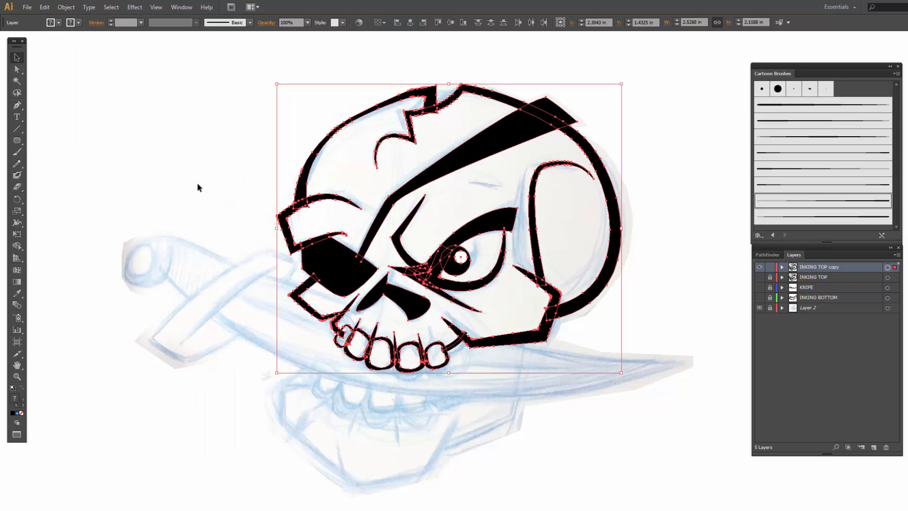
left_click(66, 7)
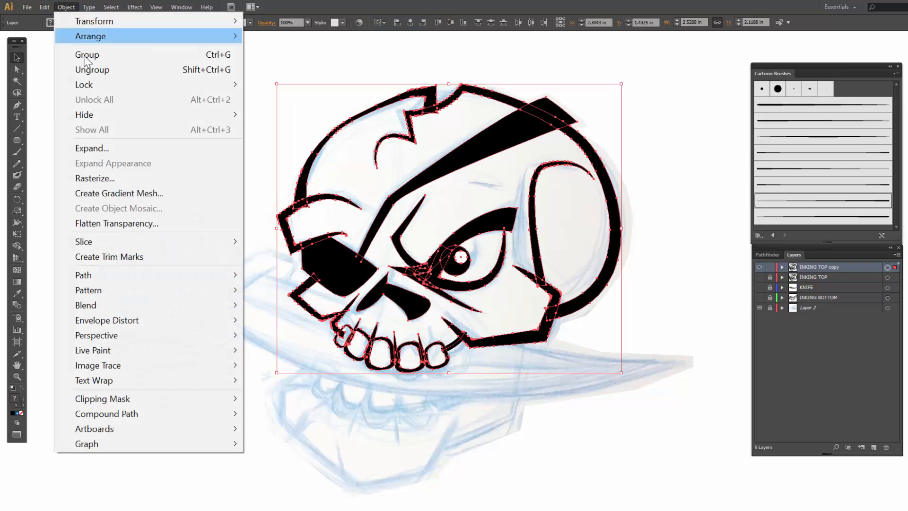
left_click(117, 147)
left_click(444, 322)
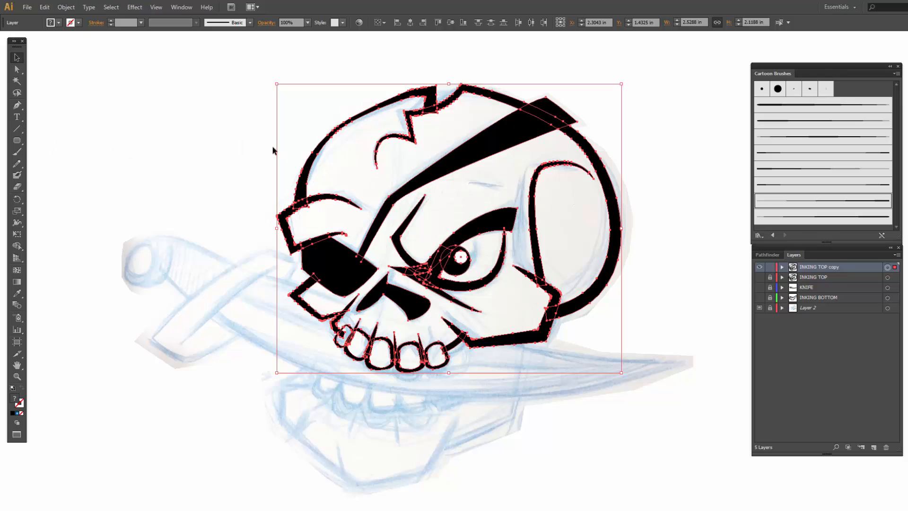
left_click(247, 155)
Step: Erase the overhanging ends of the cranium outline above the eye-patch brow and at the crack in the skull
key("z")
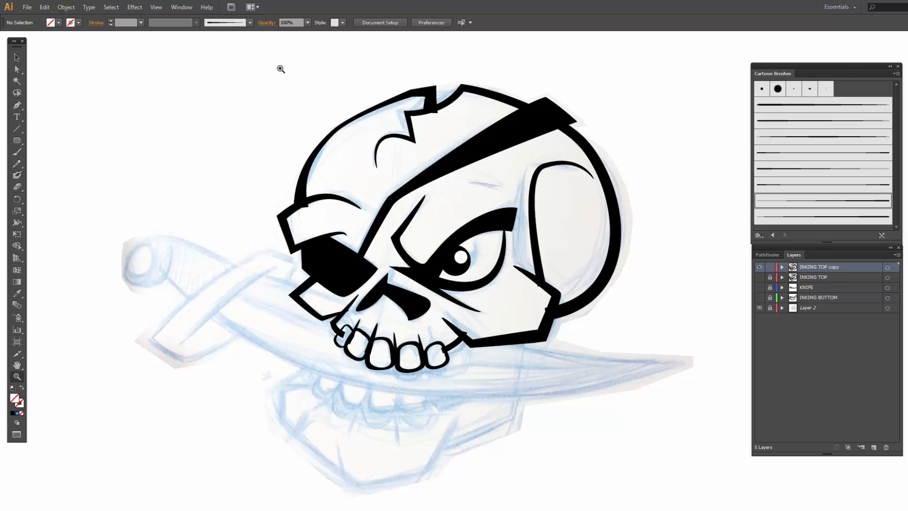
left_click_drag(281, 69, 647, 394)
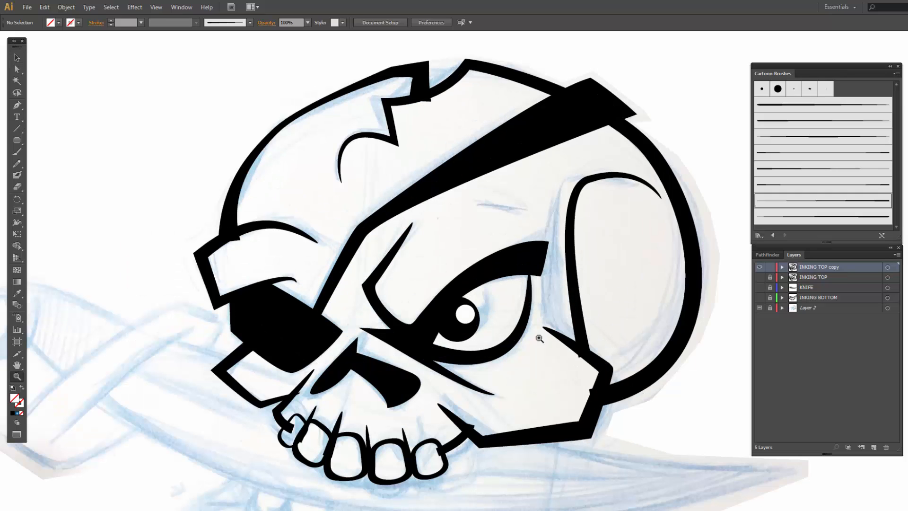
left_click_drag(518, 331, 500, 323)
key("v")
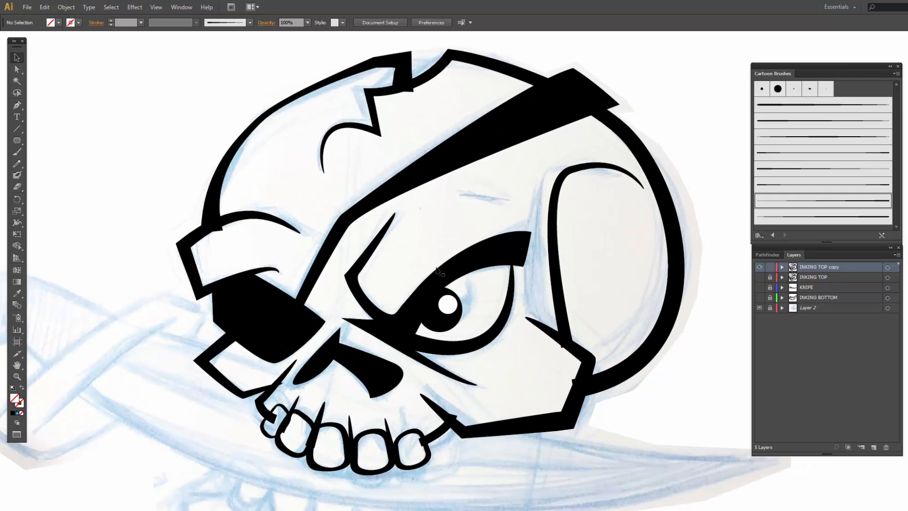
left_click_drag(203, 233, 415, 51)
key("shift+e")
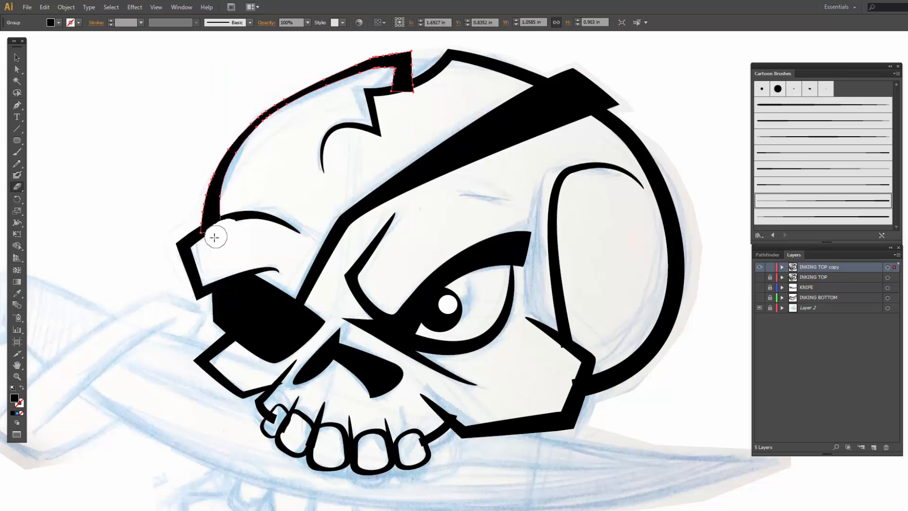
left_click_drag(428, 93, 386, 100)
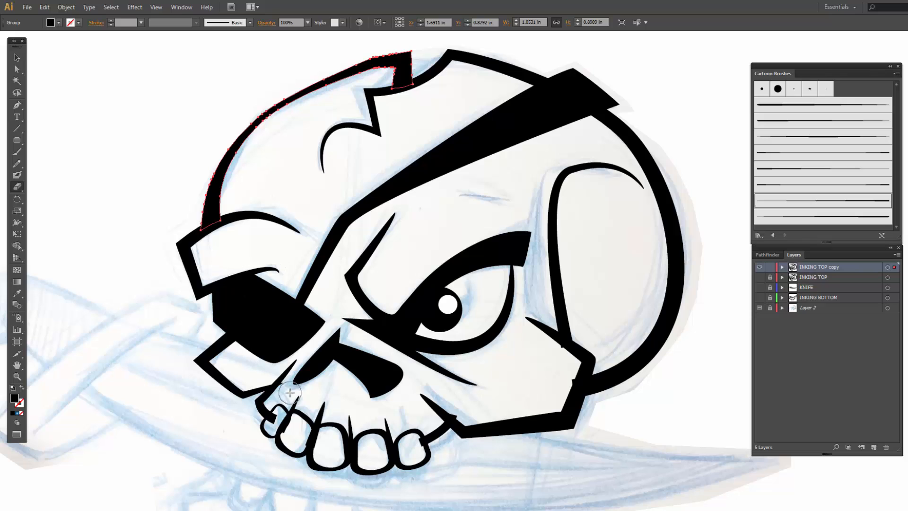
Step: Erase the overhanging ends of the cheekbone outline below the eye patch and of the upper jaw line beside the leftmost tooth
key("v")
left_click(254, 395)
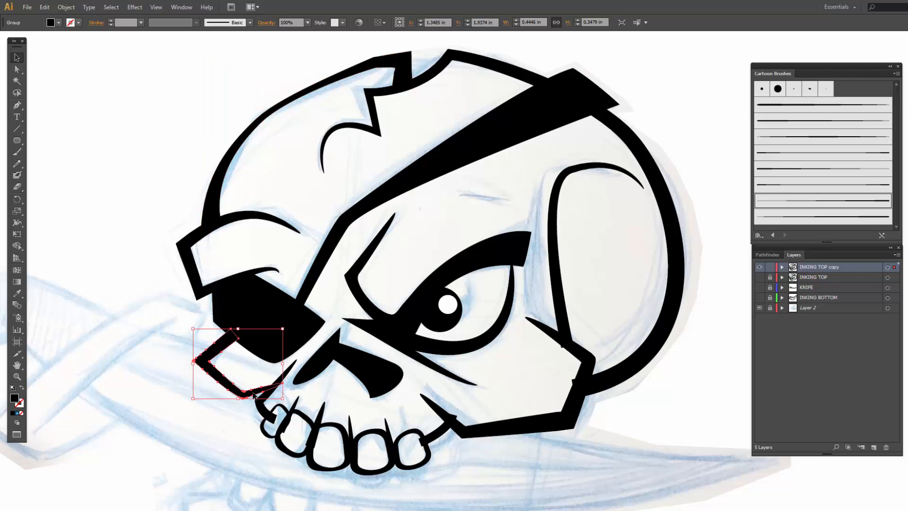
key("shift+e")
left_click_drag(289, 387, 278, 401)
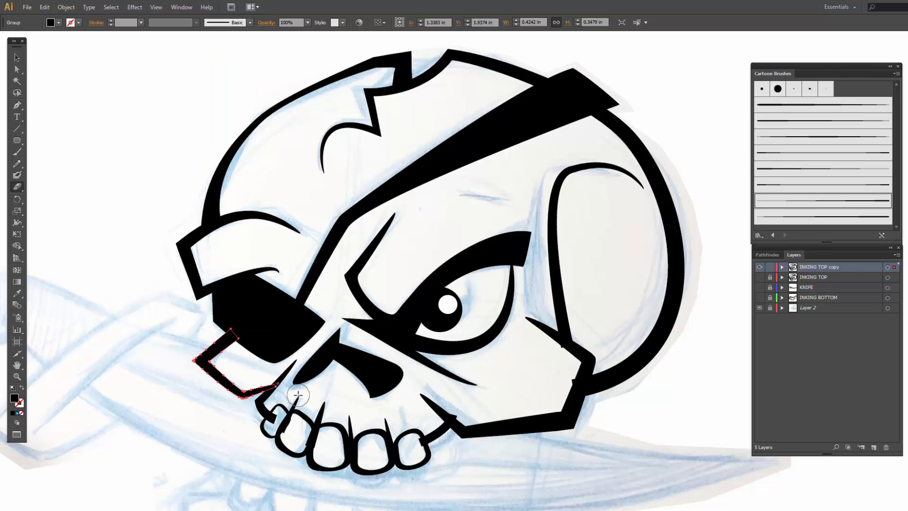
key("v")
left_click(273, 418)
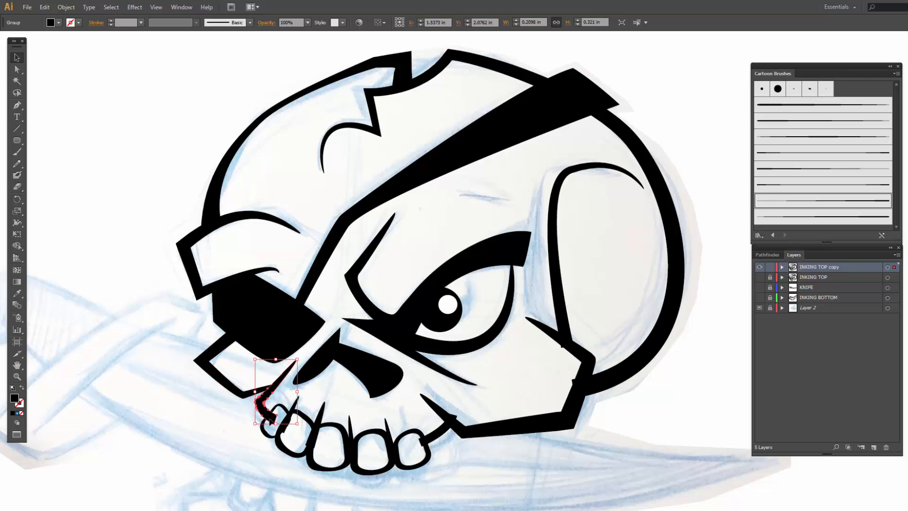
key("shift+e")
mouse_move(279, 419)
left_mouse_down()
mouse_move(270, 420)
mouse_move(276, 426)
left_mouse_up()
Step: Erase the part of the gum crease that overlaps the outline between the two leftmost upper teeth
key("v")
left_click(294, 409)
key("shift+e")
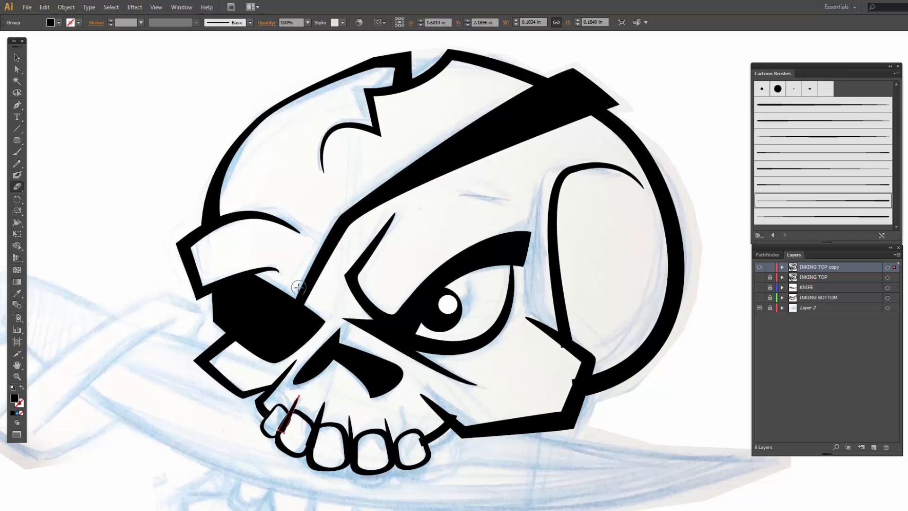
key("ctrl+z")
left_click_drag(300, 420, 289, 435)
Step: Erase the leftmost upper tooth's overlap with its neighbour and the overlapping base of the crease between the second and third teeth
key("v")
left_click(274, 435)
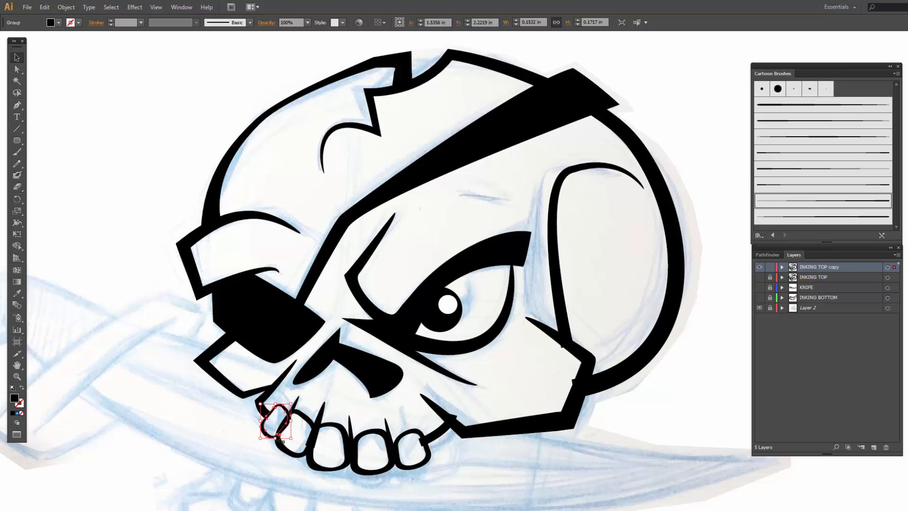
key("shift+e")
left_click_drag(295, 421, 286, 436)
key("v")
left_click(315, 429)
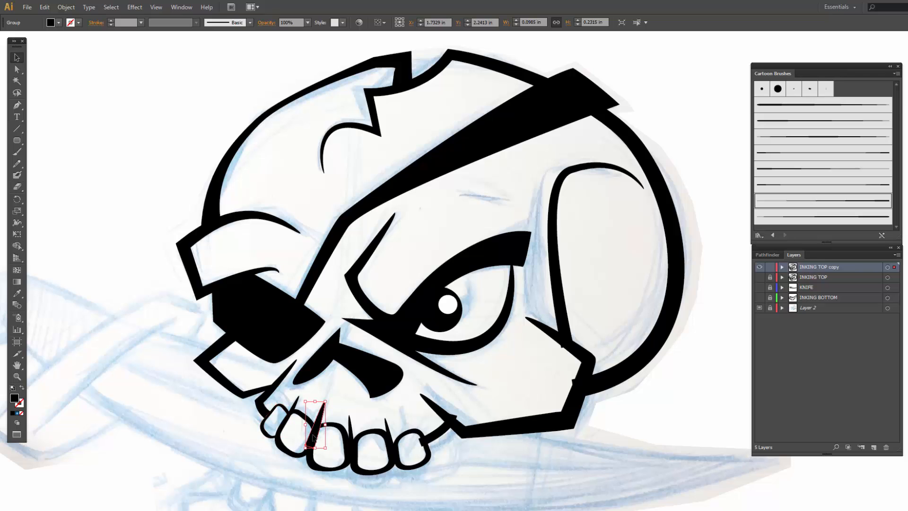
key("shift+e")
mouse_move(306, 428)
left_mouse_down()
mouse_move(320, 443)
mouse_move(323, 433)
mouse_move(314, 455)
left_mouse_up()
Step: Erase the overhanging ends of the mouth-corner line, the temple line and the skull outline where they cross the cheekbone
left_click(435, 434, "ctrl")
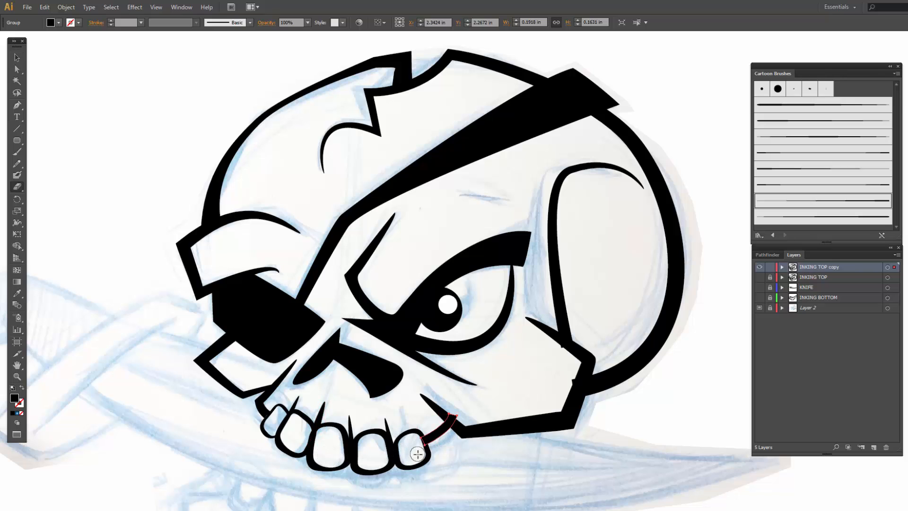
left_click_drag(450, 412, 460, 421)
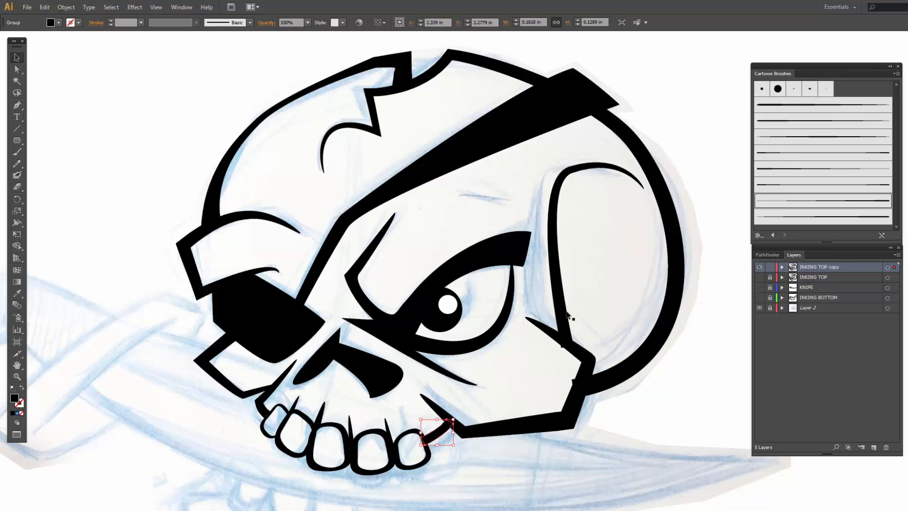
left_click(563, 340, "ctrl")
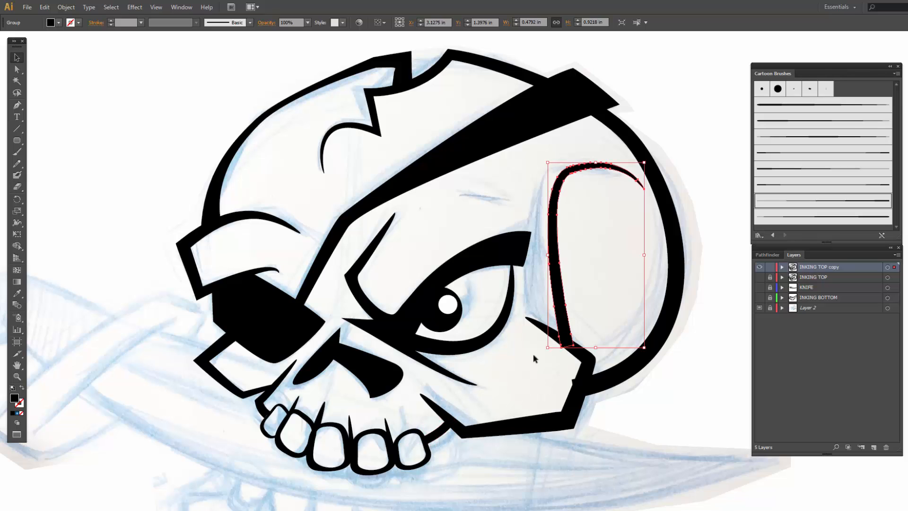
left_click(574, 386, "ctrl")
left_click_drag(573, 386, 586, 371)
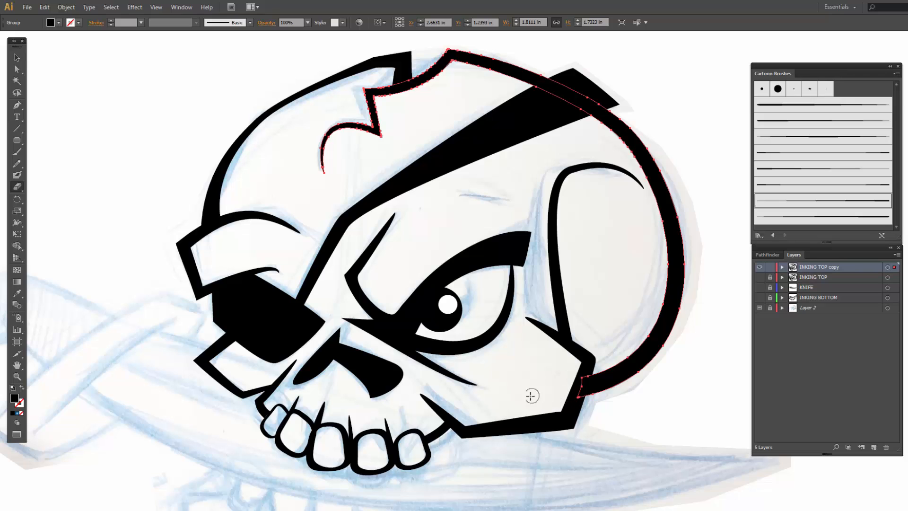
Step: Clean up the remaining overlap where the leftmost upper tooth's outline meets the gum crease beside it
left_click(325, 468, "ctrl")
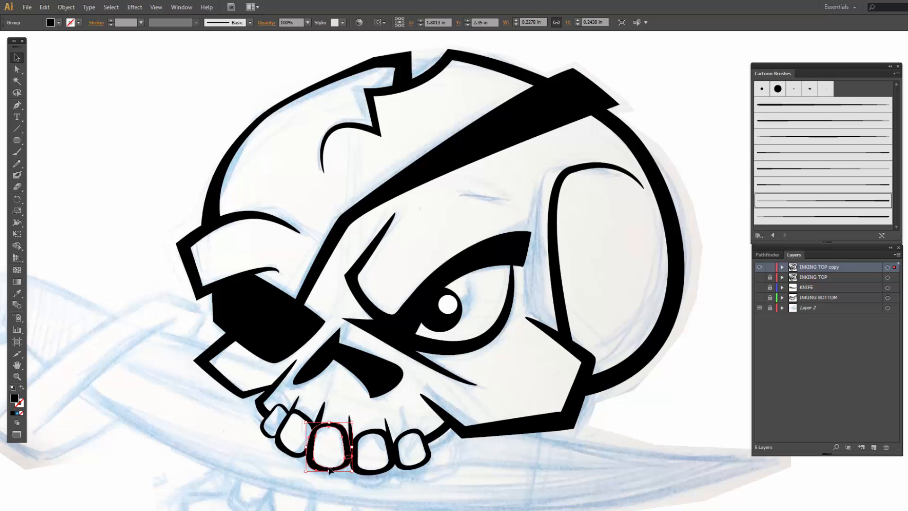
left_click(380, 482, "ctrl")
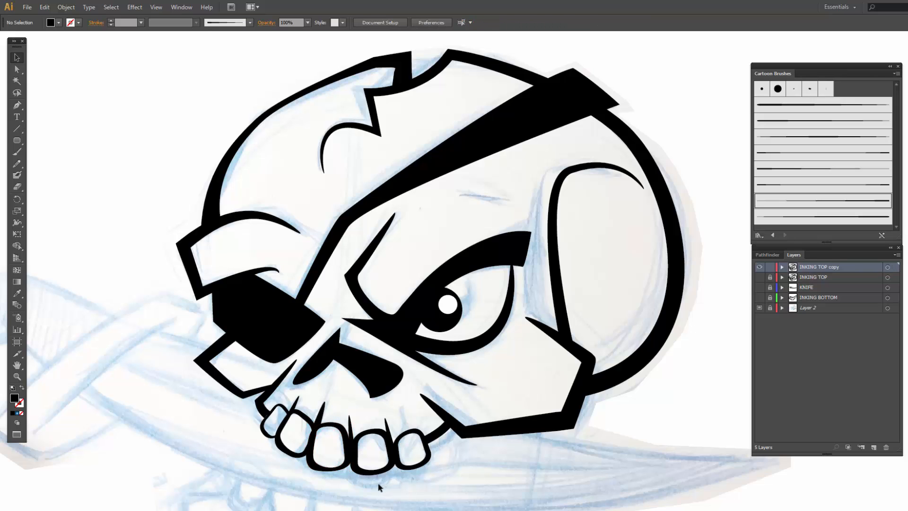
left_click(268, 431)
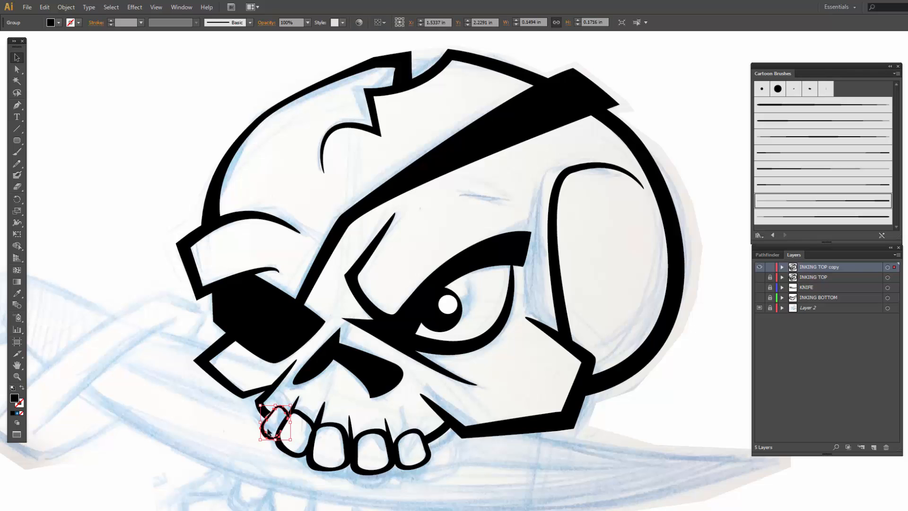
left_click_drag(282, 431, 281, 428)
left_click(276, 465)
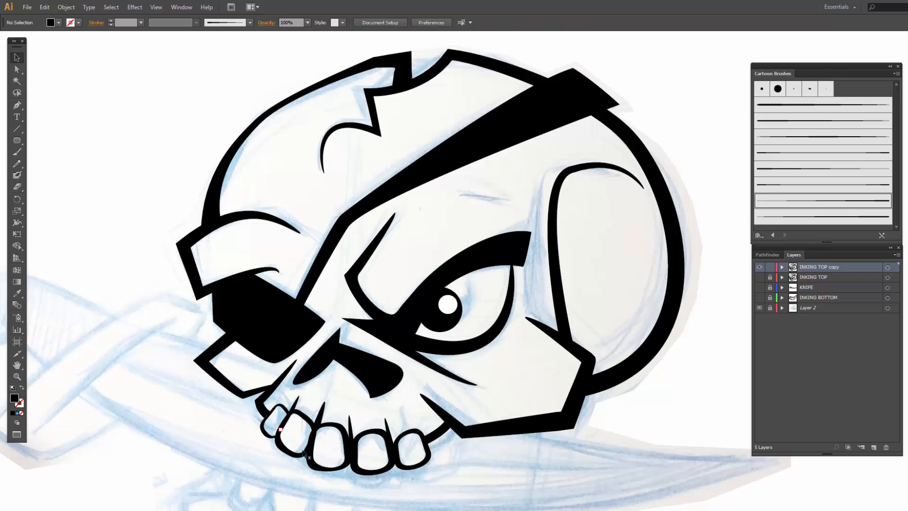
left_click(282, 433)
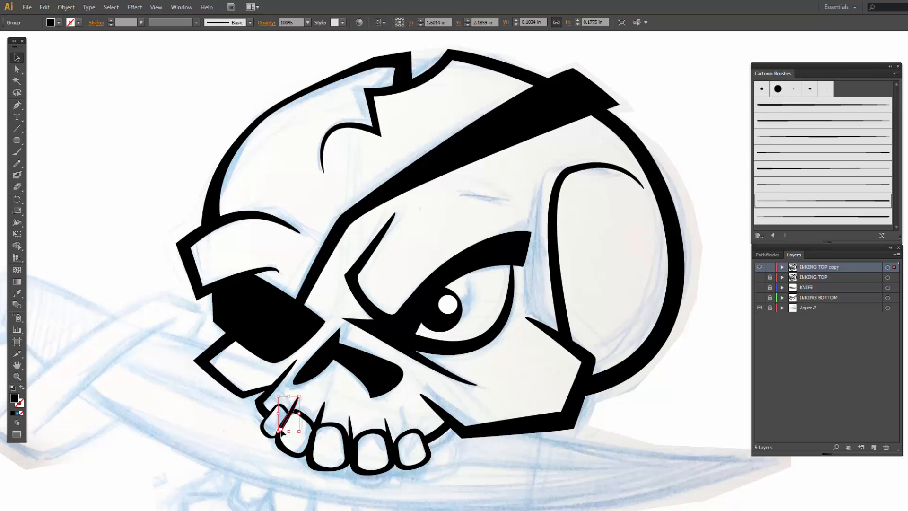
left_click_drag(282, 432, 280, 429)
left_click(264, 446)
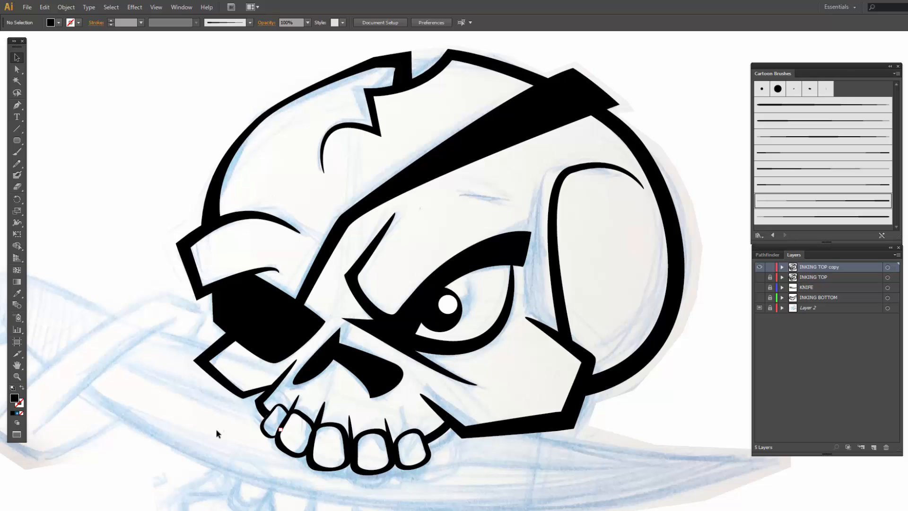
Step: Hide the INKING TOP copy layer, show the INKING BOTTOM layer and duplicate it
left_click(759, 269)
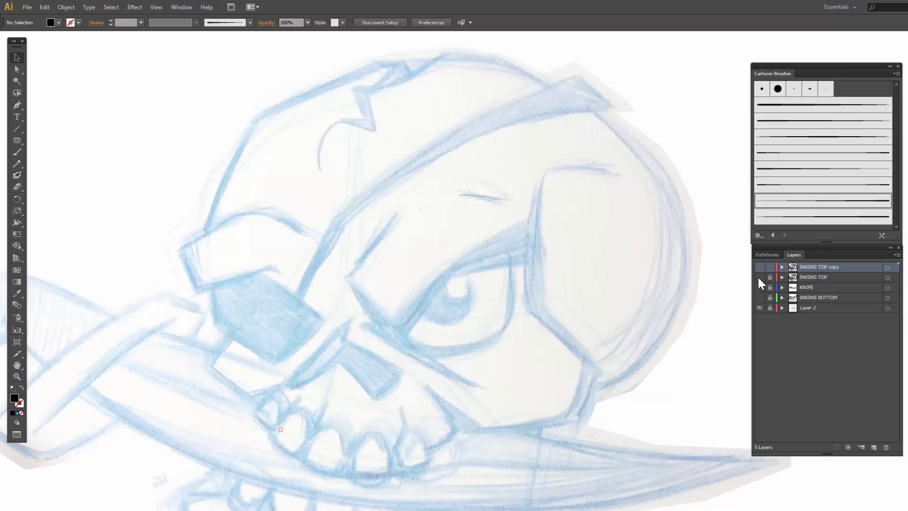
left_click(758, 297)
left_click(803, 299)
left_click(896, 254)
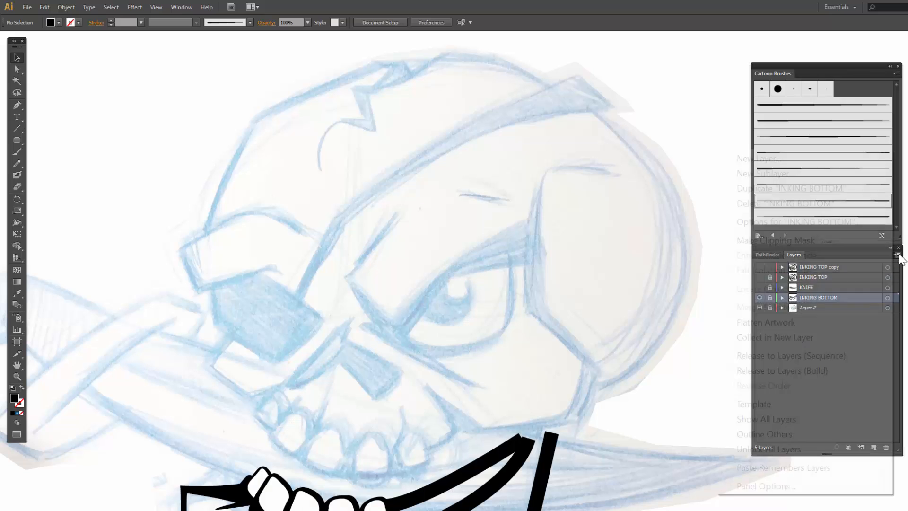
left_click(813, 187)
mouse_move(492, 424)
left_mouse_down()
mouse_move(543, 310)
mouse_move(534, 225)
left_mouse_up()
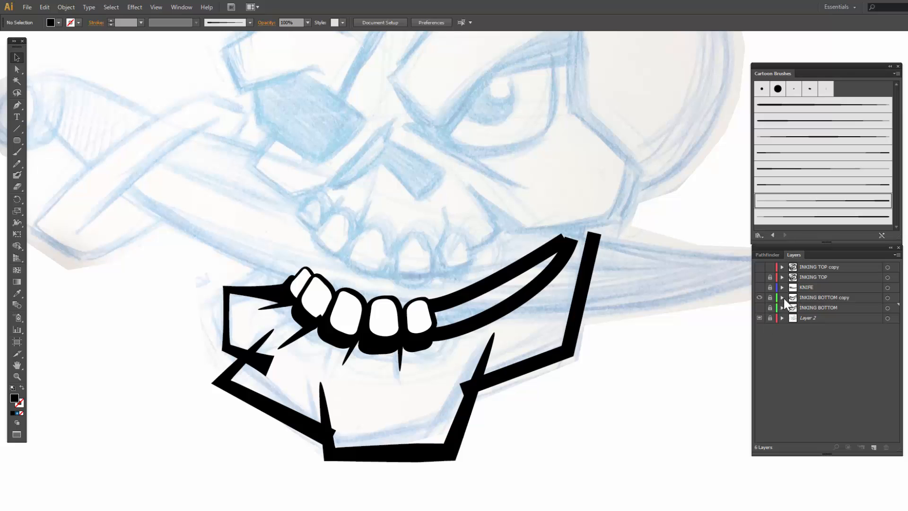
Step: Try removing the white fill from the five lower teeth and undo it
left_click(280, 364)
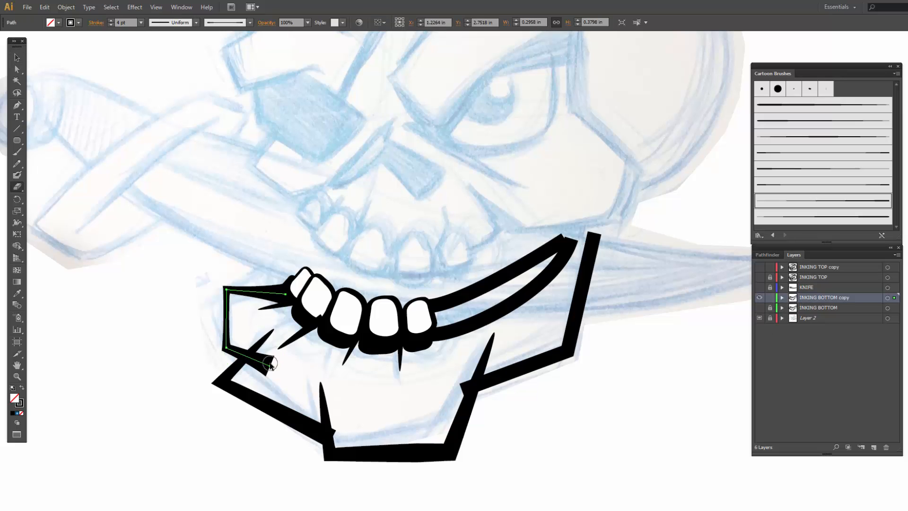
left_click(288, 258)
left_click(303, 280)
left_click(317, 297, "shift")
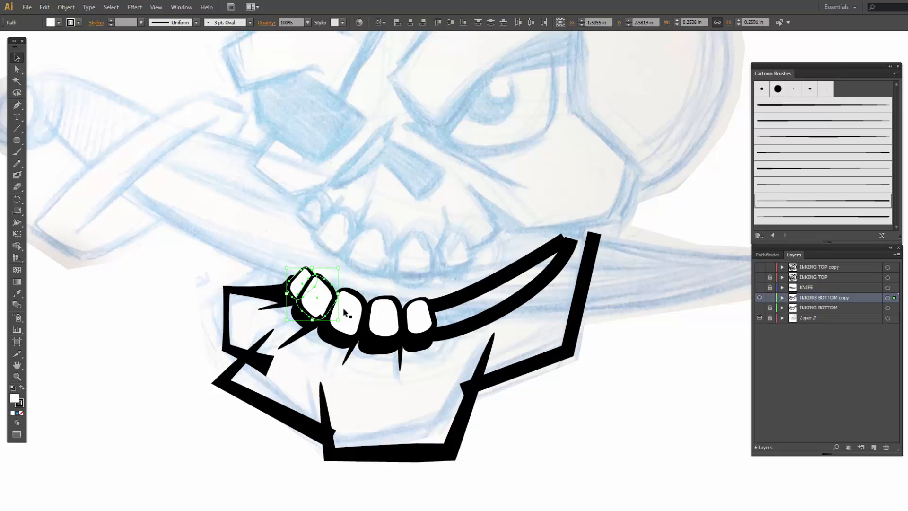
left_click(346, 314, "shift")
left_click(384, 318, "shift")
left_click(416, 322, "shift")
left_click(59, 23)
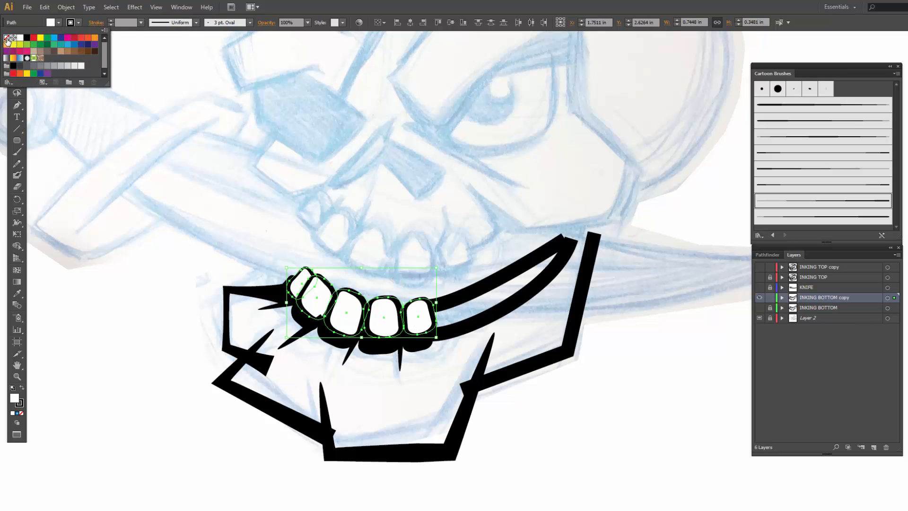
left_click(8, 43)
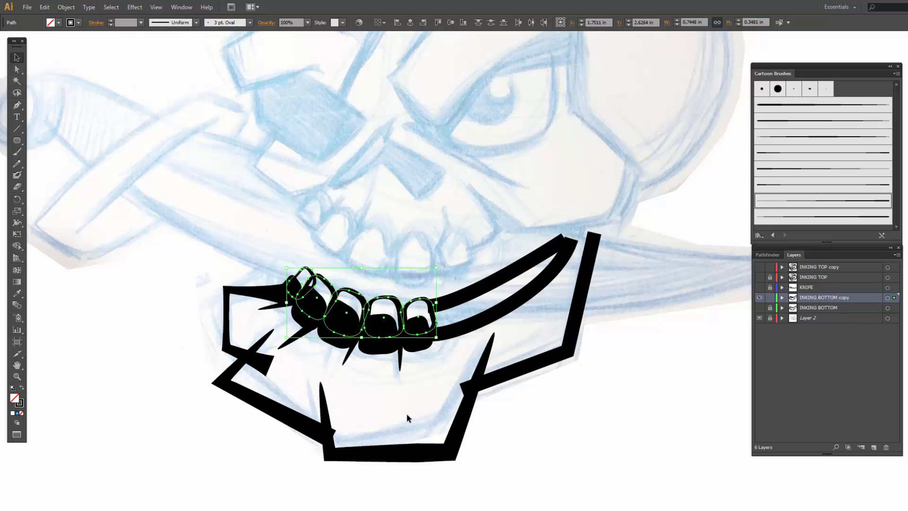
key("ctrl+z")
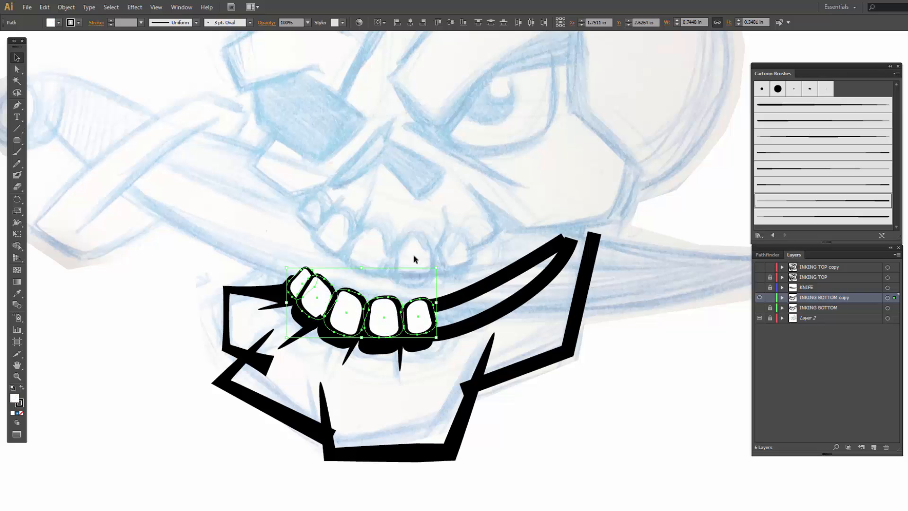
Step: Select the jaw outlines, gum shapes and gum creases on the INKING BOTTOM copy layer and expand their brush appearance into shapes
left_click(430, 220)
left_click(500, 381)
left_click_drag(210, 259, 281, 412)
left_click_drag(516, 398, 418, 451)
left_click_drag(469, 235, 606, 403)
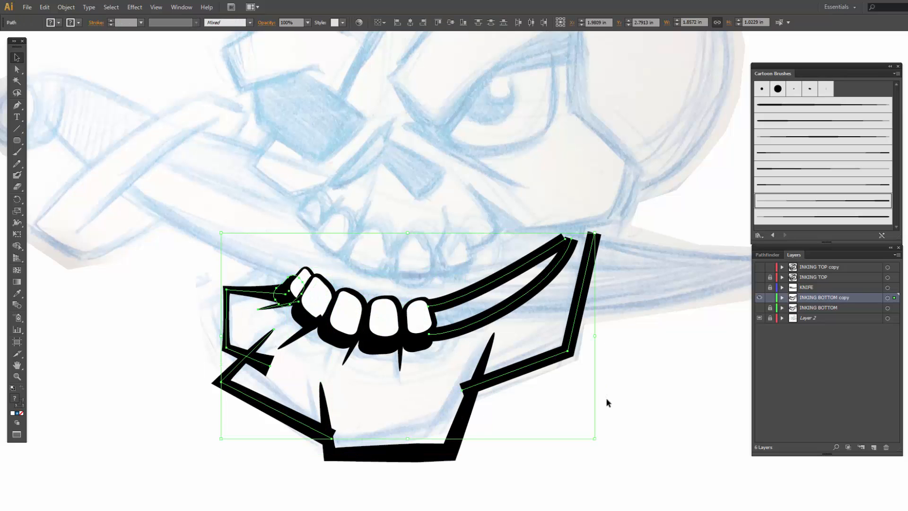
left_click(392, 347, "shift")
left_click(401, 362, "shift")
left_click(347, 355, "shift")
left_click(339, 341, "shift")
left_click(298, 334, "shift")
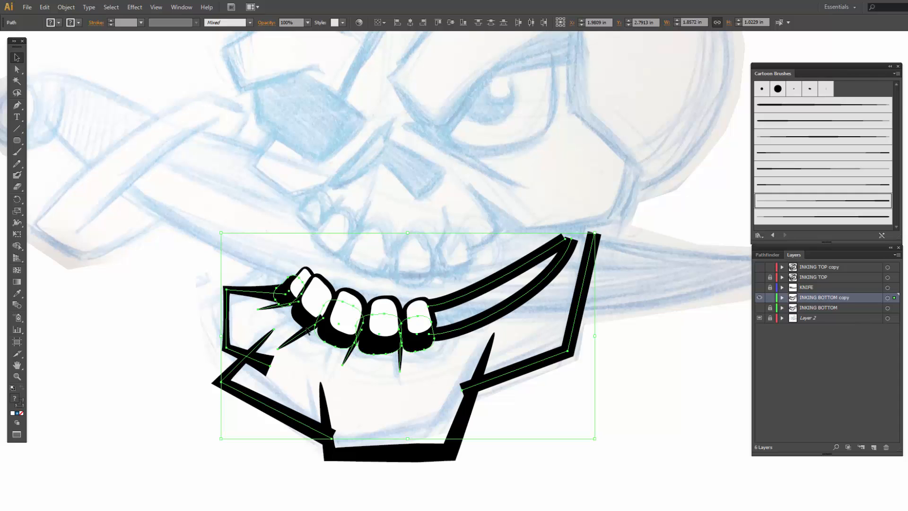
left_click(305, 323, "shift")
left_click(65, 7)
left_click(113, 162)
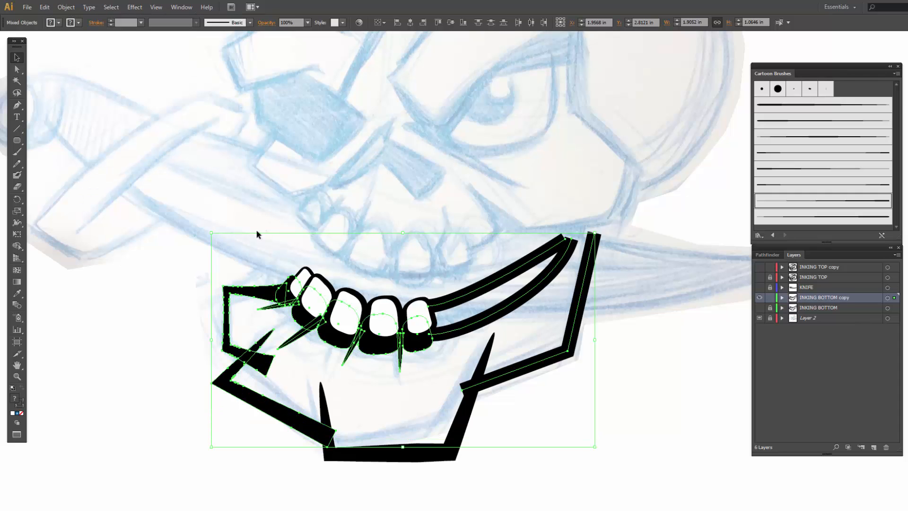
Step: Erase the overhanging end of the left cheek line at the jaw crease and of the lower-left jaw line at the chin
left_click(328, 195)
left_click(296, 336)
left_click(312, 354)
left_click(266, 366)
key("shift+e")
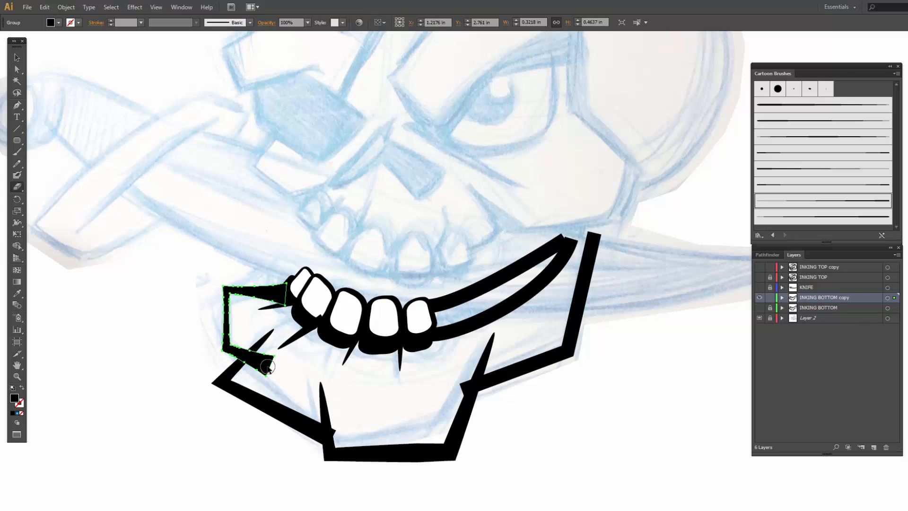
mouse_move(261, 354)
left_mouse_down()
mouse_move(255, 361)
mouse_move(268, 361)
left_mouse_up()
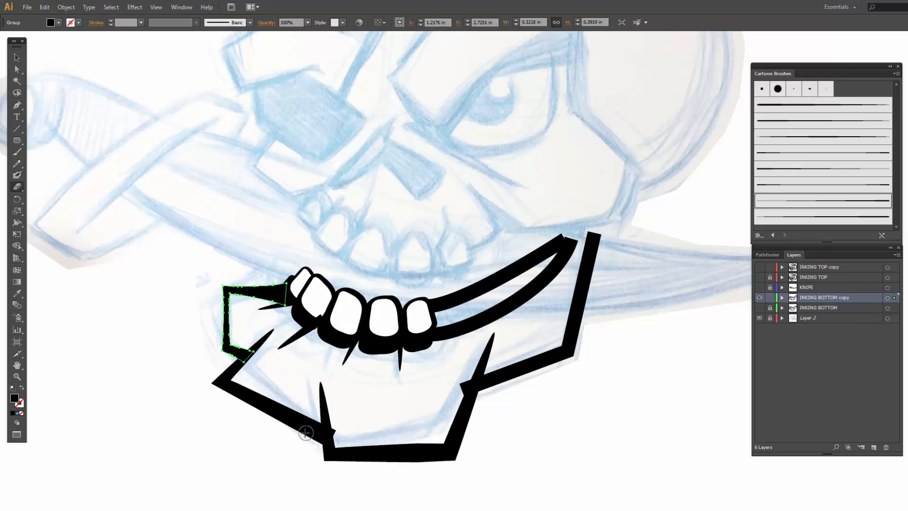
key("v")
left_click(307, 429)
key("shift+e")
left_click_drag(336, 428, 334, 439)
Step: Erase the rear jaw line's overhanging end where it crosses the chin outline, and select the long crease beneath the leftmost lower teeth for trimming
key("v")
left_click(502, 376)
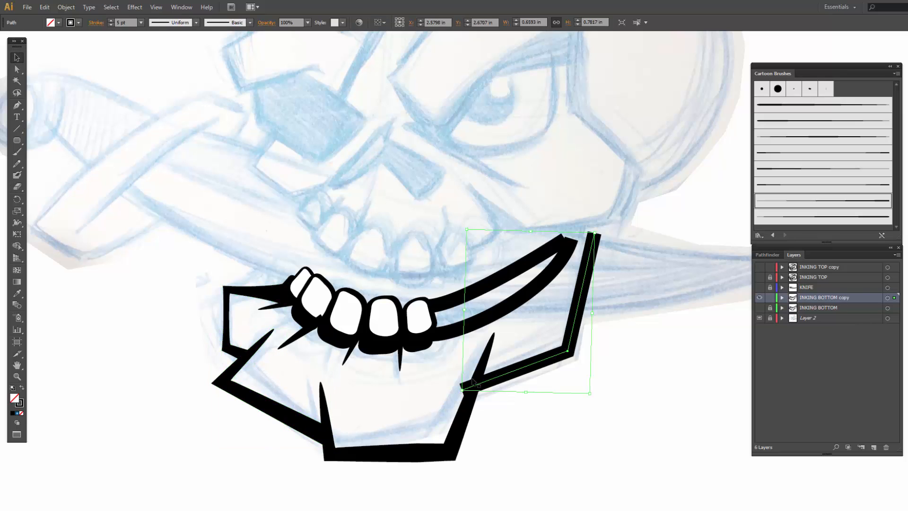
key("shift+e")
left_click_drag(466, 374, 457, 397)
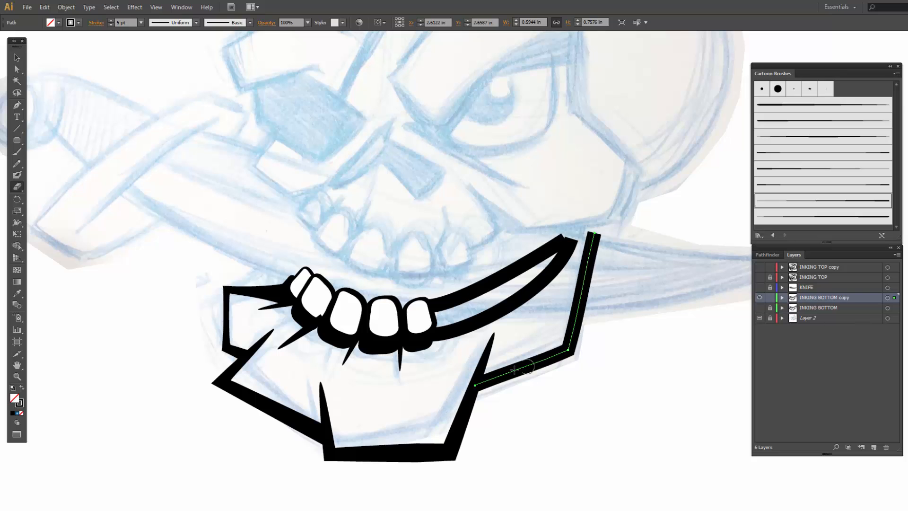
key("v")
left_click(299, 338)
key("shift+e")
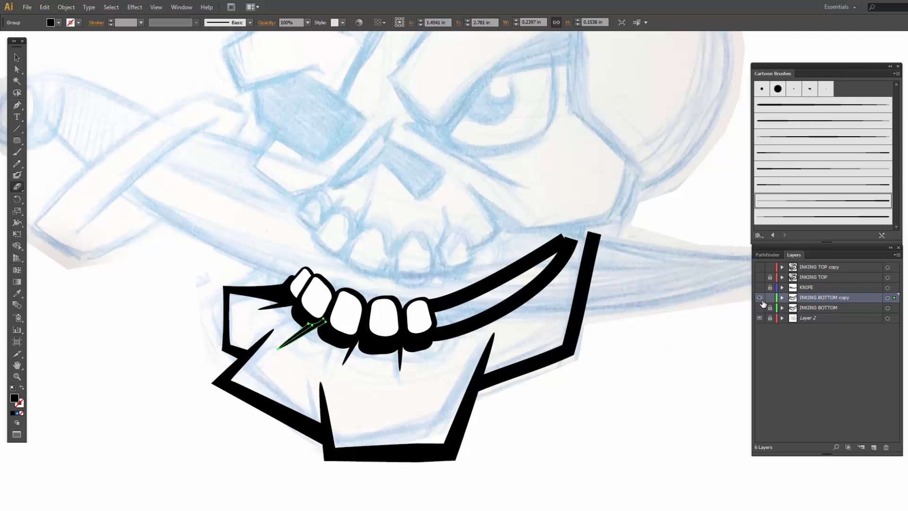
Step: Hide the INKING BOTTOM copy layer, show the KNIFE layer and duplicate it
left_click(759, 297)
left_click(759, 287)
left_click(896, 257)
left_click(785, 182)
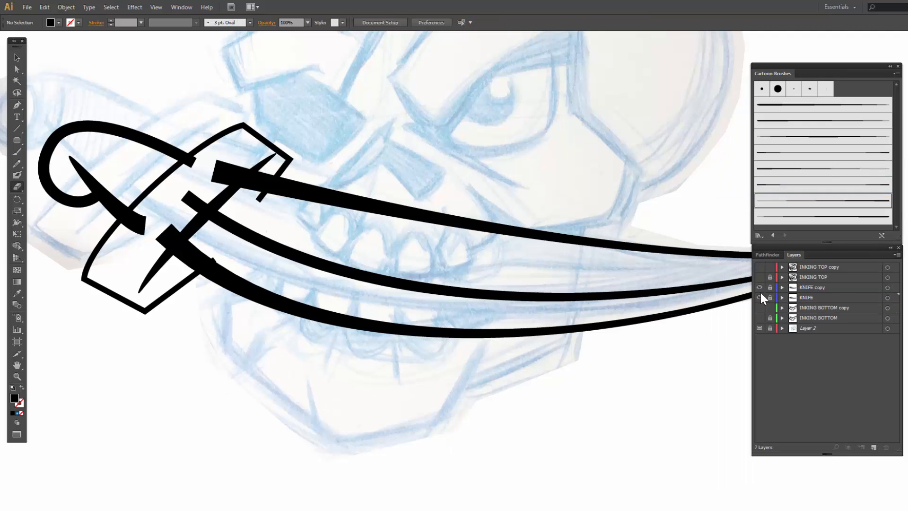
Step: Hide the original KNIFE layer, select everything on KNIFE copy and expand its brush appearance and strokes into filled shapes
left_click(806, 290)
left_click(888, 287)
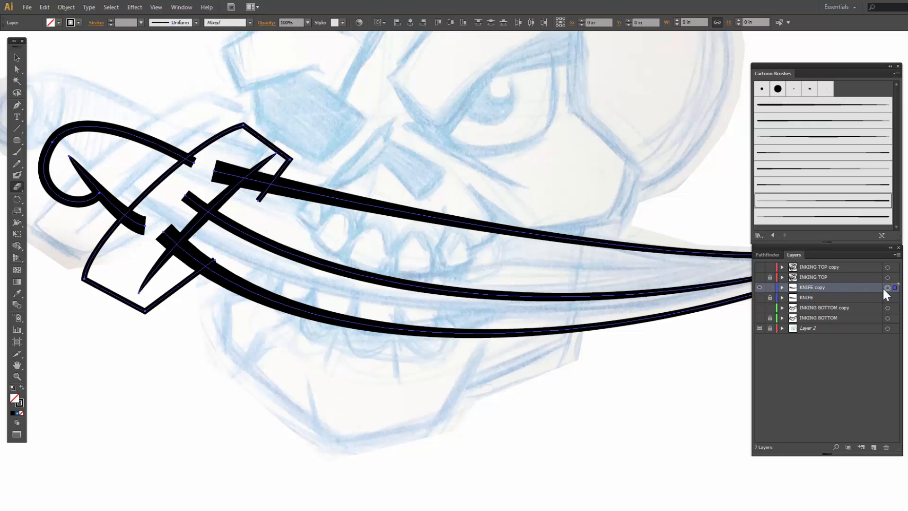
left_click(65, 7)
left_click(138, 159)
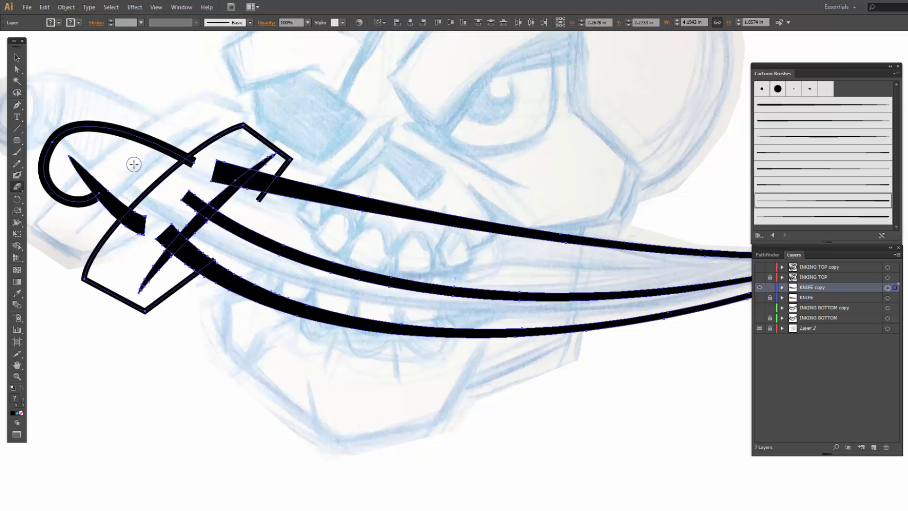
left_click(69, 7)
left_click(101, 147)
left_click(433, 322)
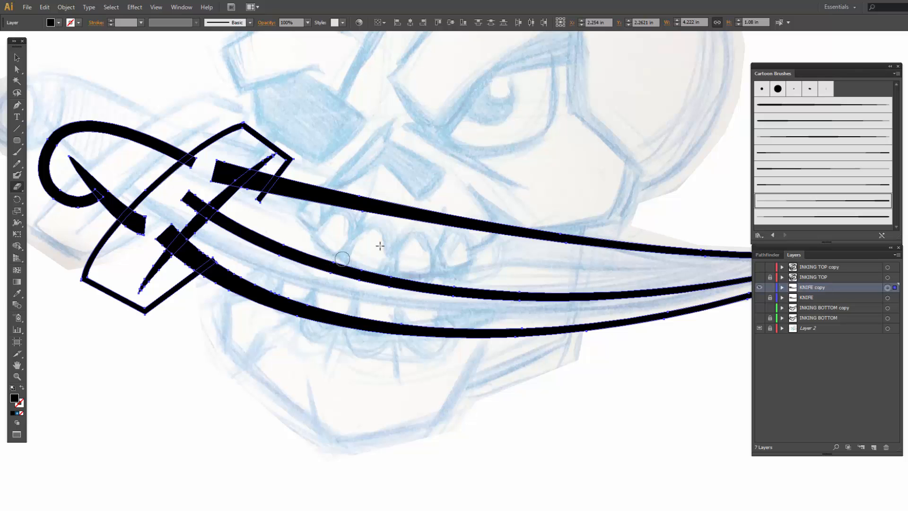
Step: Erase the ends of the knife's blade lines that extend past the inner guard line
key("v")
left_click(281, 195)
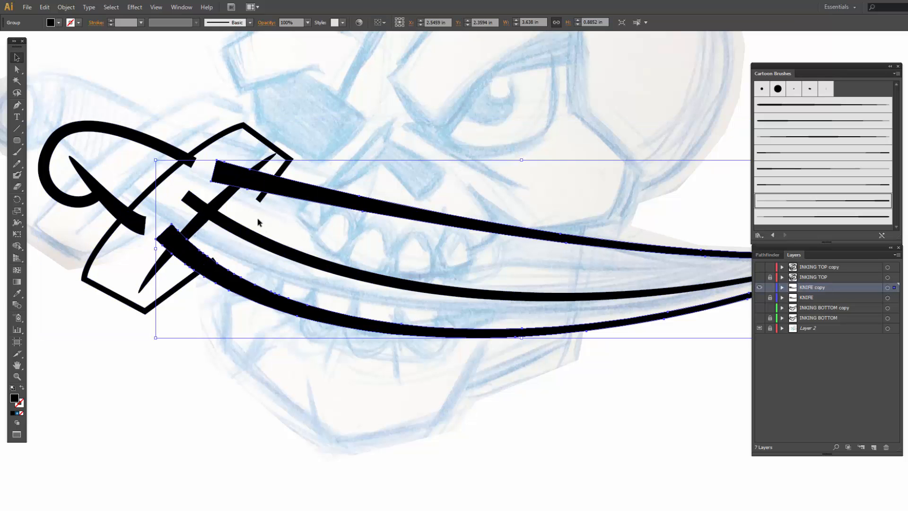
key("shift+e")
left_click_drag(246, 161, 212, 182)
mouse_move(169, 242)
left_mouse_down()
mouse_move(158, 237)
mouse_move(172, 217)
mouse_move(195, 226)
mouse_move(193, 214)
left_mouse_up()
Step: Erase the two ends of the guard outline where they run over the blade's upper and lower edges
left_click(191, 279, "ctrl")
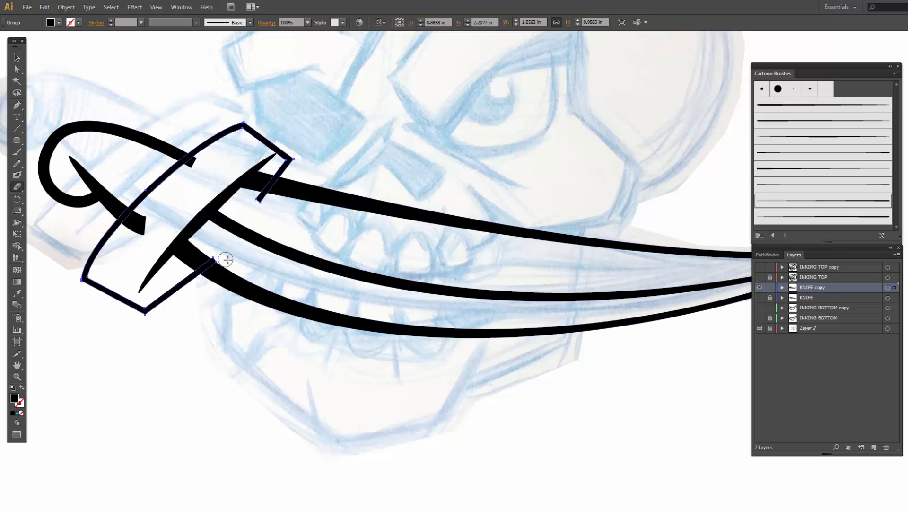
left_click_drag(227, 257, 207, 259)
left_click_drag(276, 176, 259, 197)
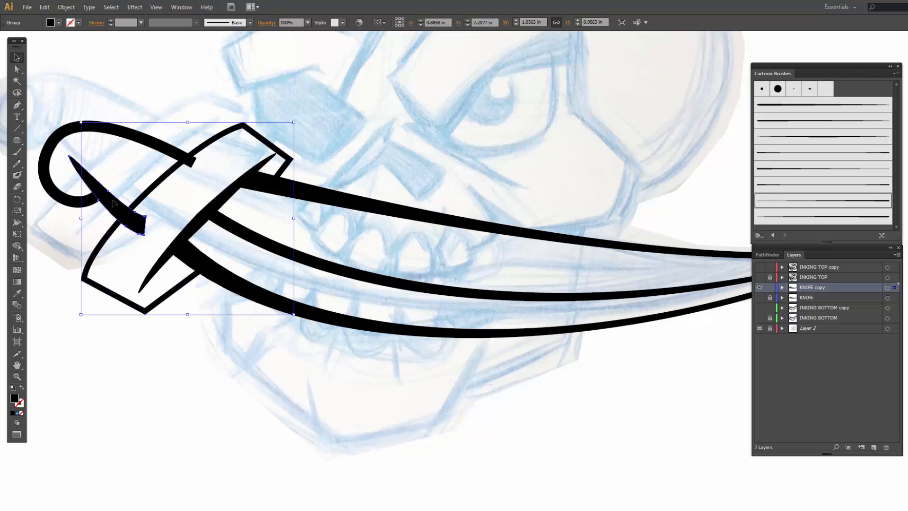
Step: Erase the ends of the two handle lines that run into the guard, and deselect the artwork
left_click(142, 213, "ctrl")
mouse_move(142, 213)
left_mouse_down()
mouse_move(129, 226)
mouse_move(142, 239)
left_mouse_up()
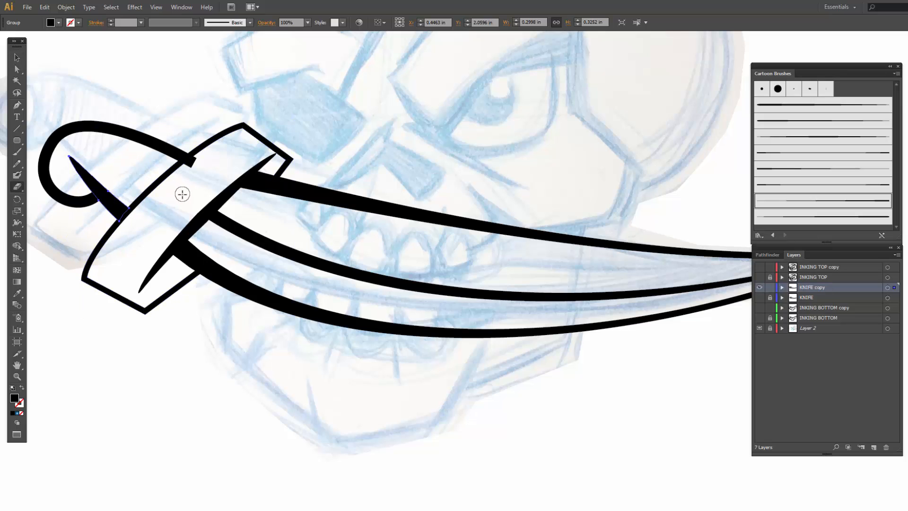
left_click(188, 164, "ctrl")
left_click_drag(196, 152, 183, 172)
left_click(373, 163, "ctrl")
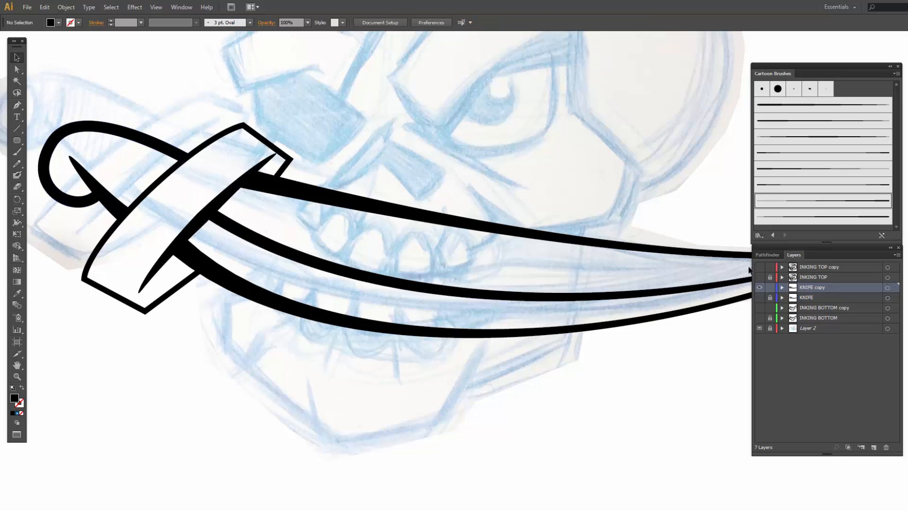
Step: Show the INKING BOTTOM copy and INKING TOP copy layers together with the knife to review the whole drawing
left_click(759, 308)
left_click(759, 268)
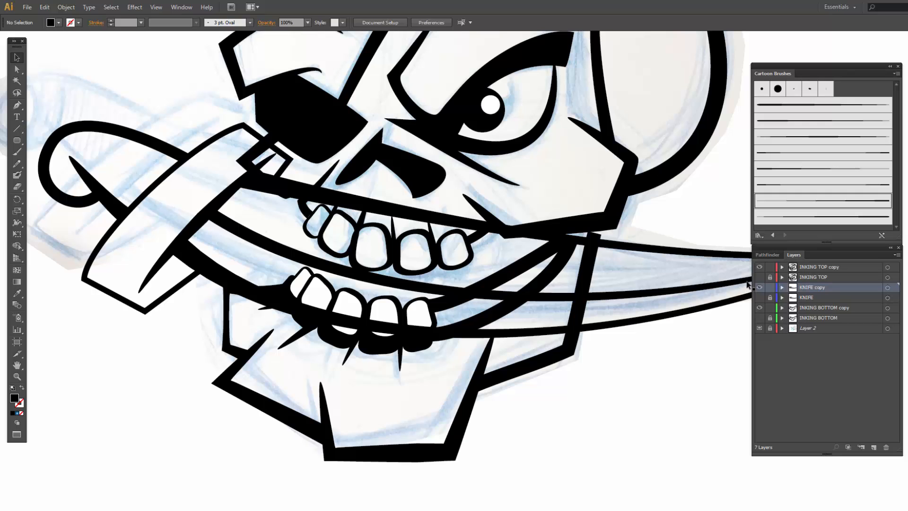
scroll(453, 199, "down", 2)
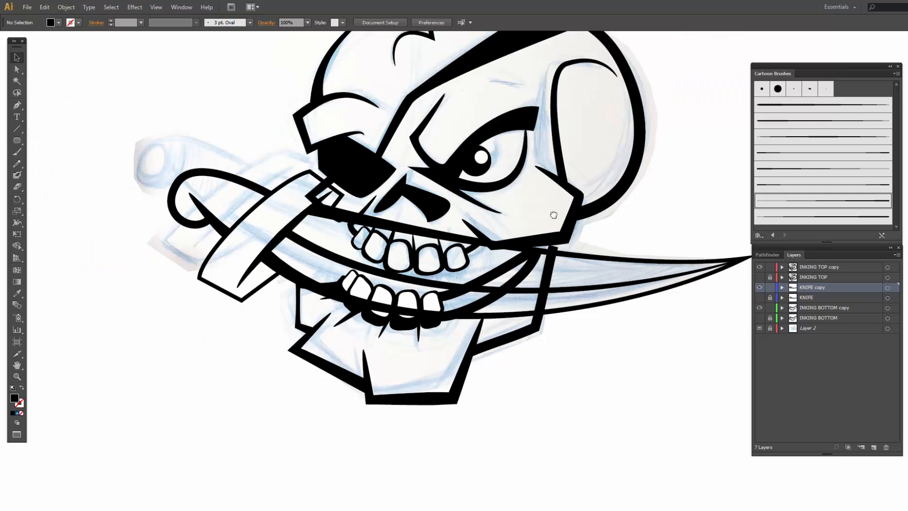
left_click_drag(553, 215, 506, 276)
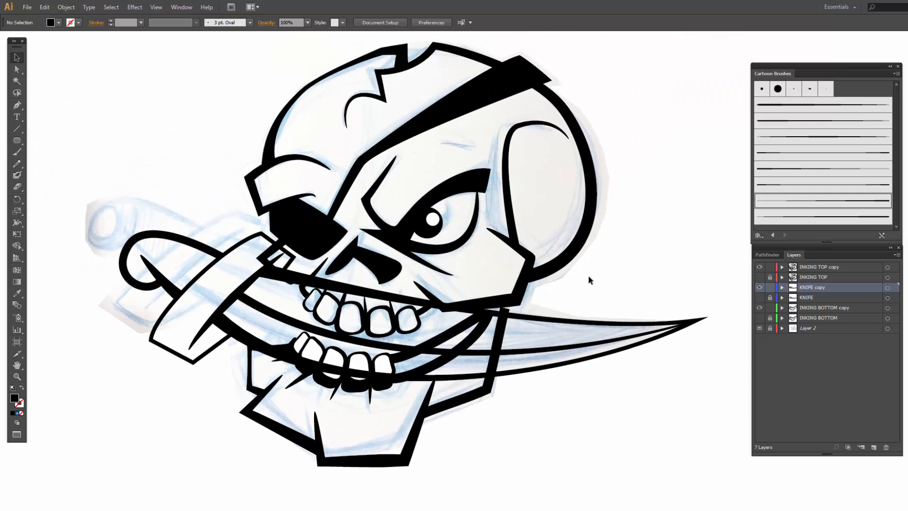
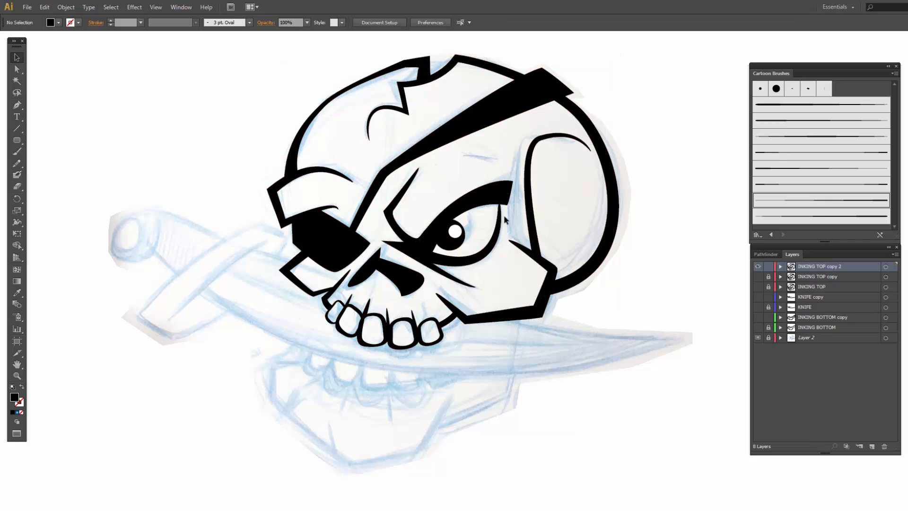
Step: Ungroup the eye's pupil and white highlight on the INKING TOP copy 2 layer and select the black pupil
right_click(457, 235)
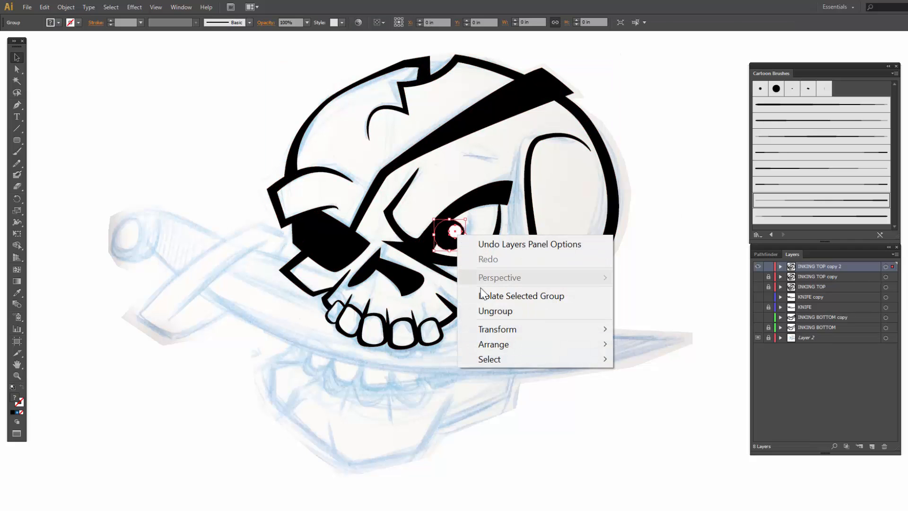
left_click(494, 310)
left_click(586, 291)
left_click(458, 243)
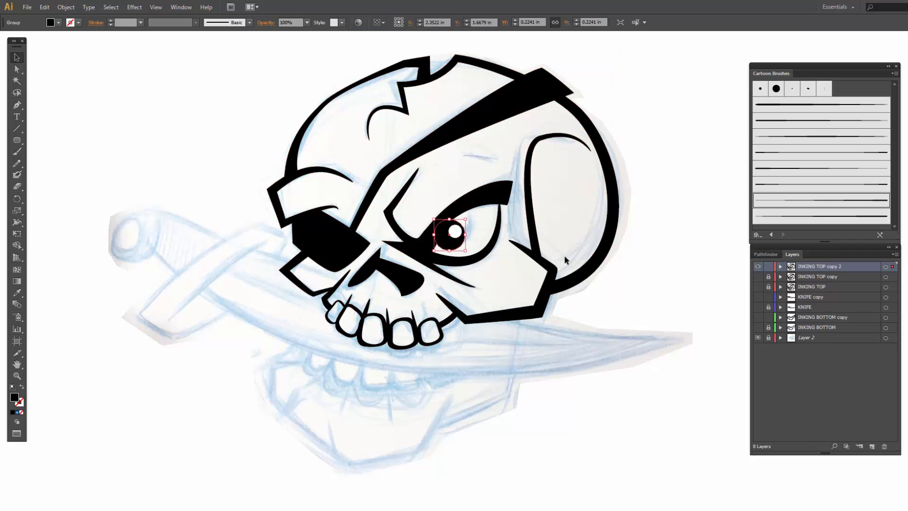
Step: Group the skull linework on the INKING TOP copy 2 layer and merge its overlapping shapes with Unite
left_click(885, 266)
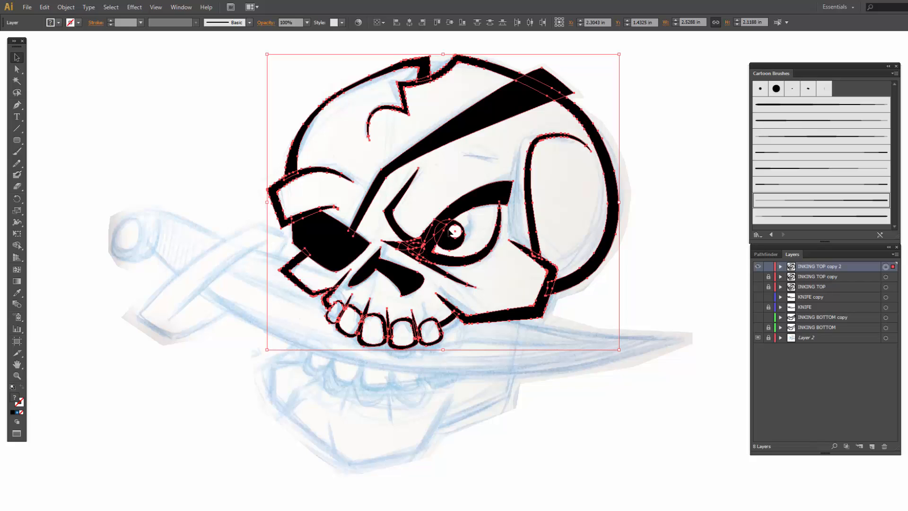
key("ctrl+g")
left_click(764, 254)
left_click(759, 276)
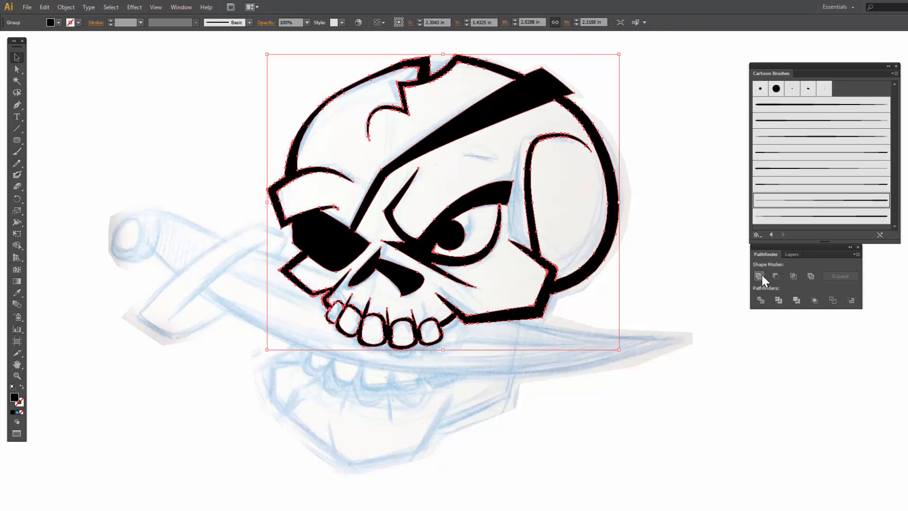
Step: Send the united skull linework to the back, behind the eye's white highlight, and deselect it
right_click(450, 226)
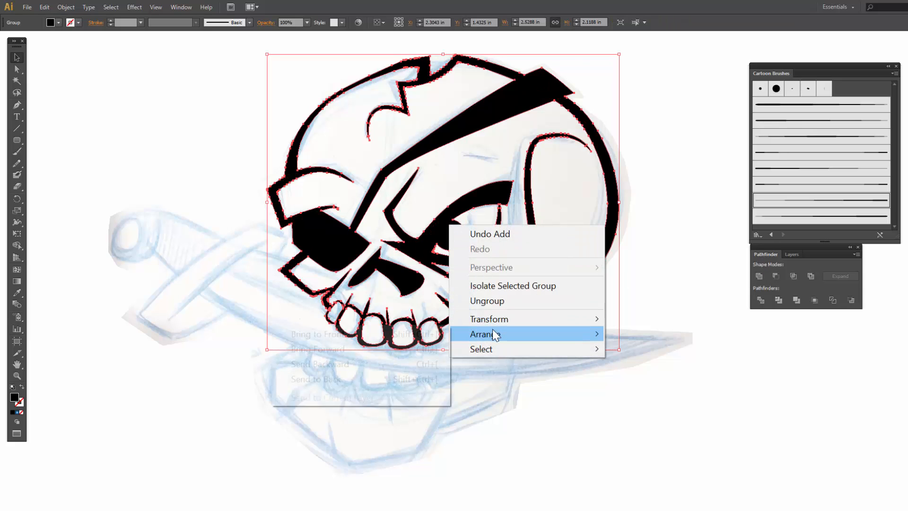
mouse_move(492, 333)
left_click(361, 376)
left_click(449, 393)
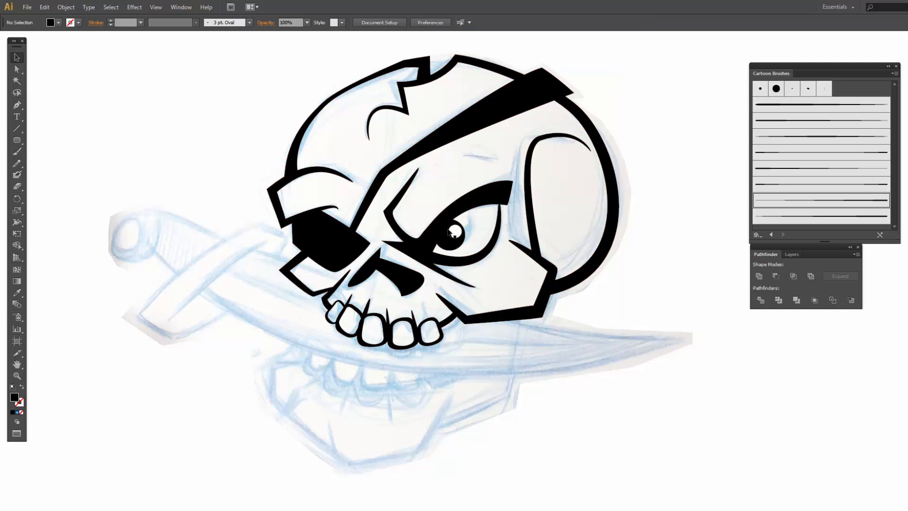
Step: Make a Live Paint group from the united skull linework
left_click(414, 155)
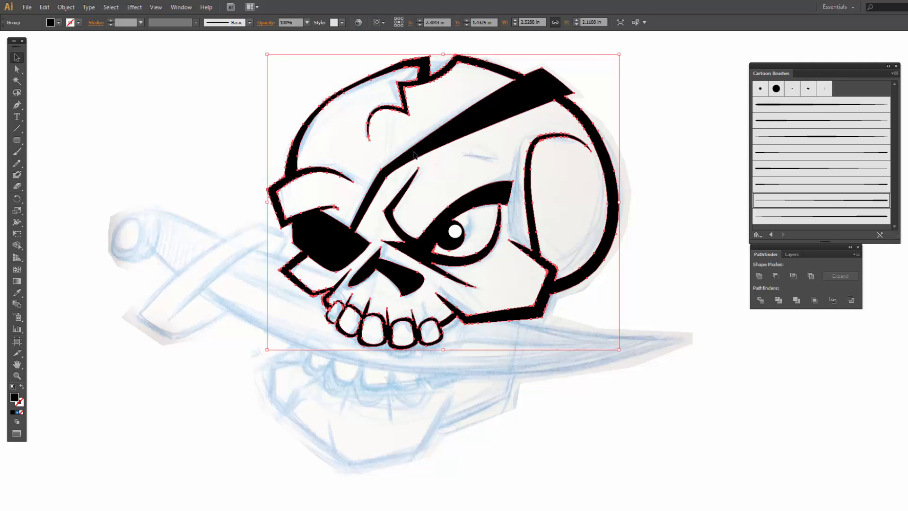
left_click(65, 7)
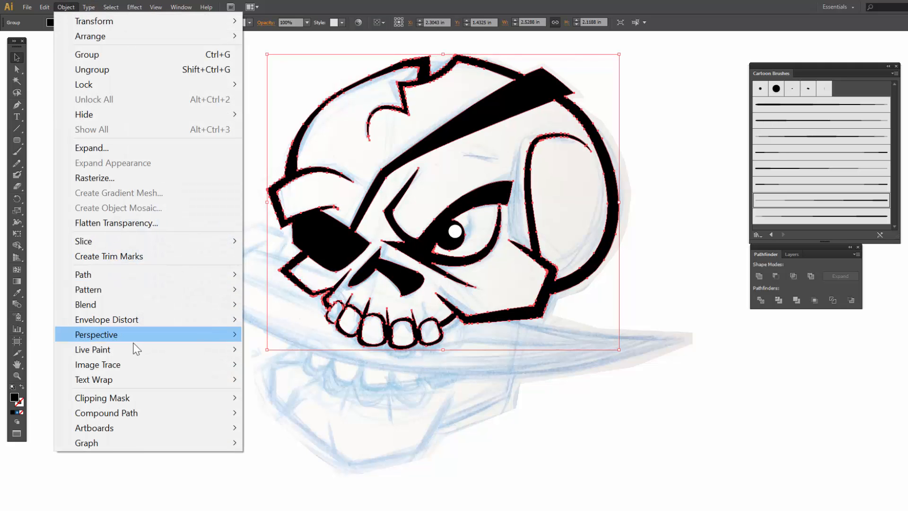
mouse_move(136, 355)
left_click(270, 352)
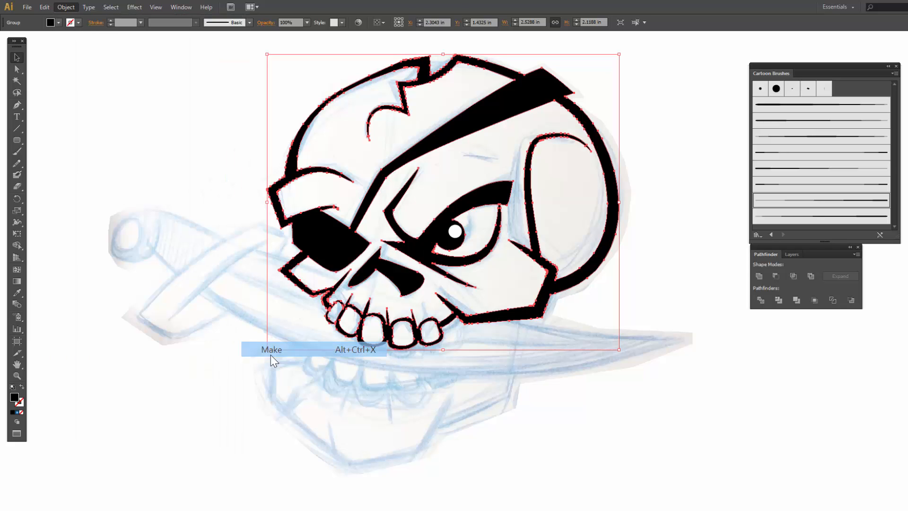
Step: Rename the INKING TOP copy 2 layer as COLOR TOP copy 2 and move it below INKING TOP copy
left_click(794, 254)
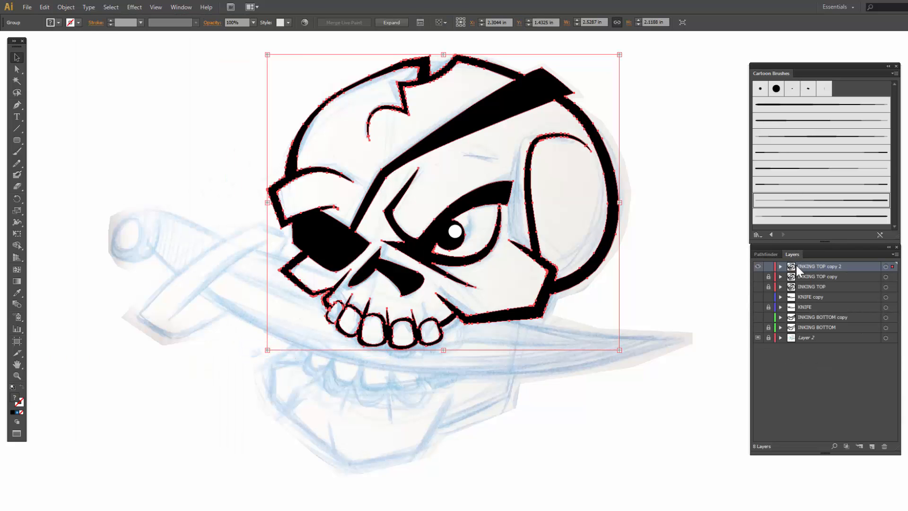
double_click(826, 266)
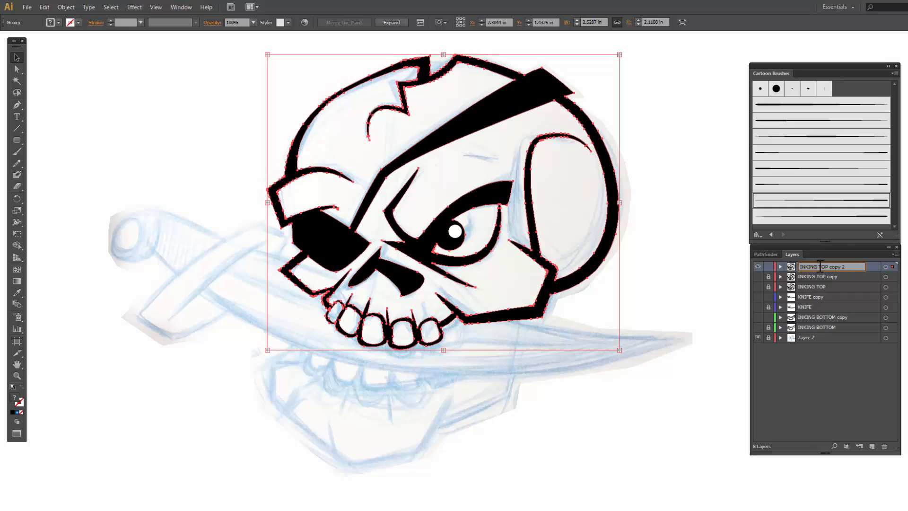
double_click(814, 263)
type("COLOR")
left_click(757, 276)
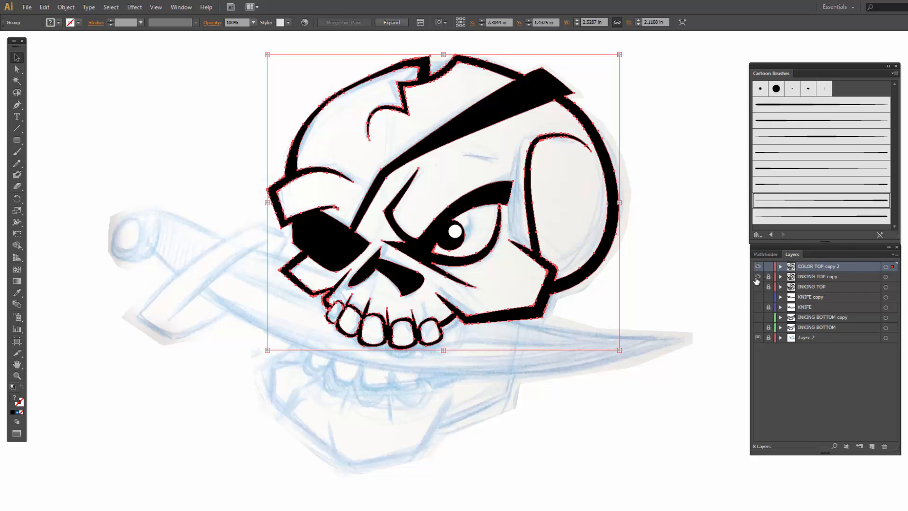
left_click_drag(838, 266, 839, 278)
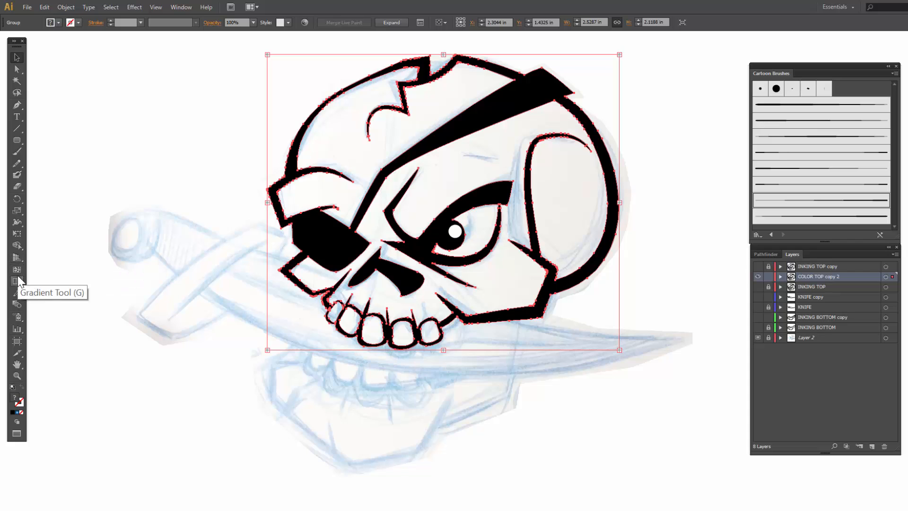
Step: Fill the skull's face, side area, eye and cheek with white using the Live Paint Bucket
left_click_drag(17, 245, 60, 259)
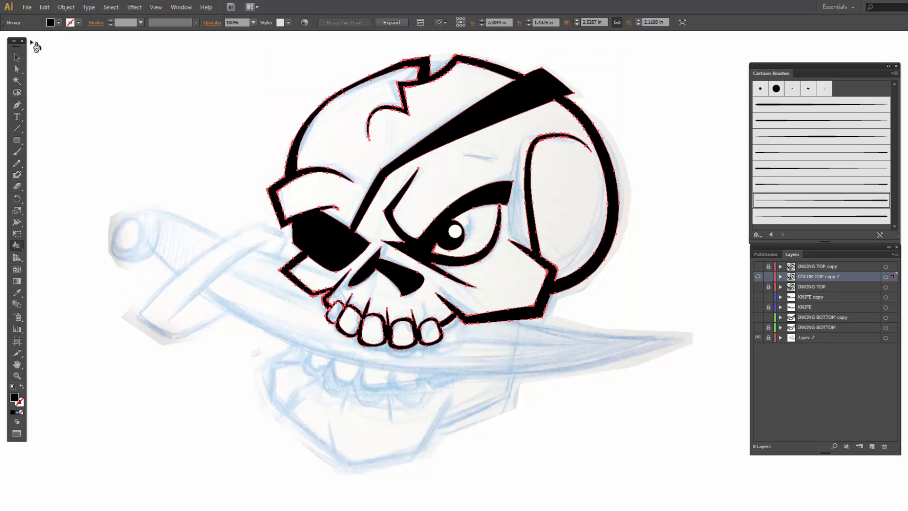
key("Left")
left_click(428, 172)
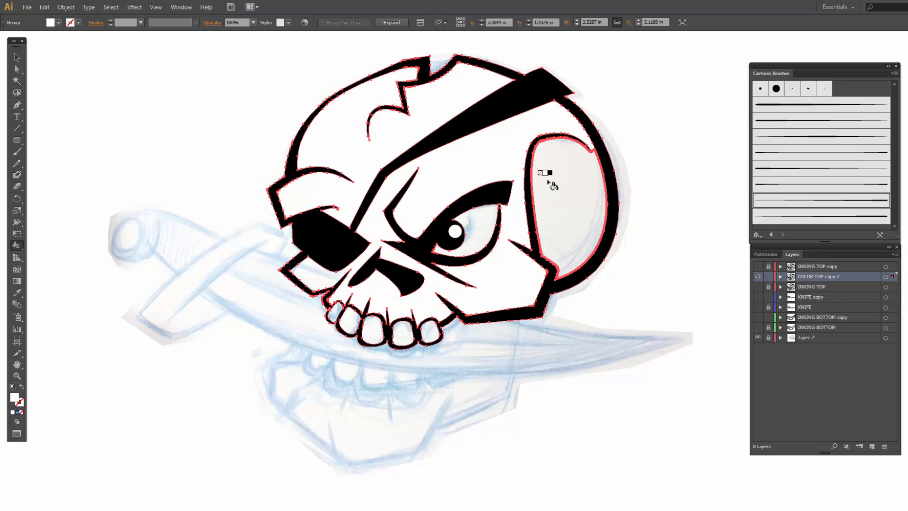
left_click(547, 181)
left_click(474, 224)
left_click(305, 271)
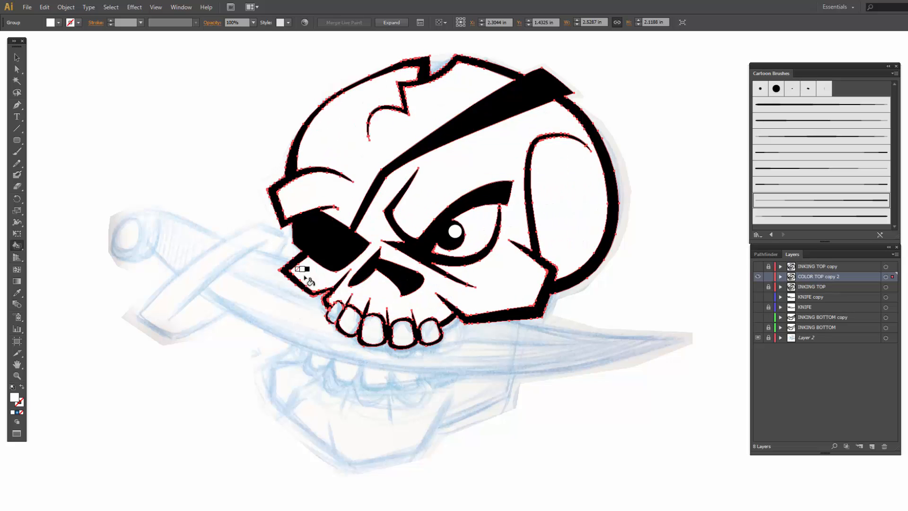
Step: Fill the five upper teeth of the skull with white
left_click(335, 310)
left_click(349, 321)
left_click(373, 331)
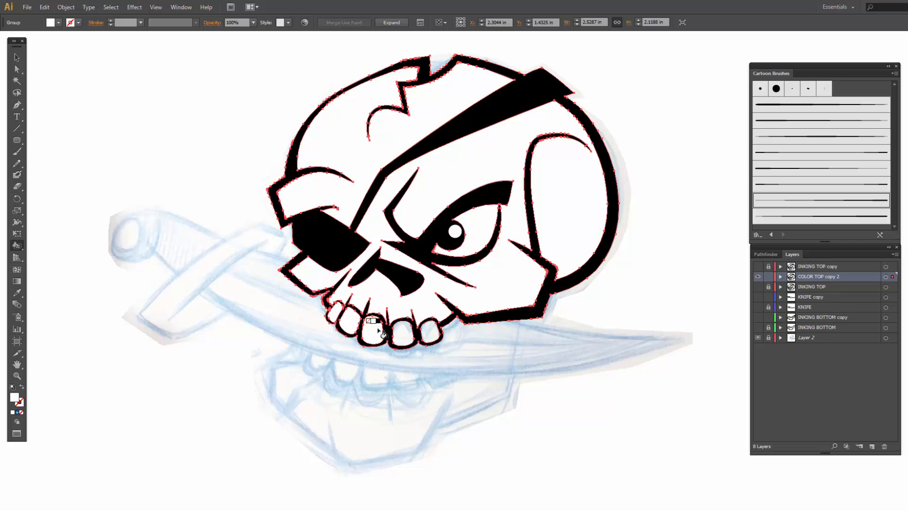
left_click(404, 333)
left_click(430, 331)
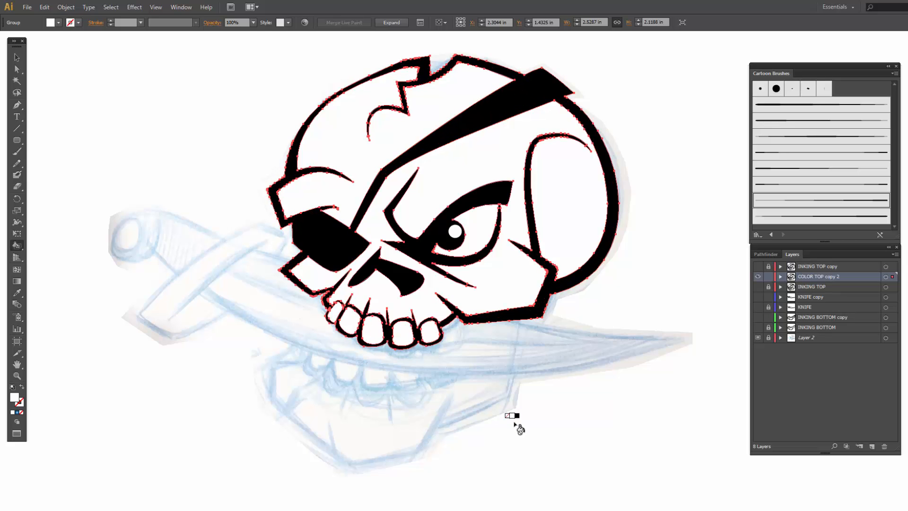
Step: Show the KNIFE copy layer and duplicate it
left_click(758, 296)
left_click(809, 296)
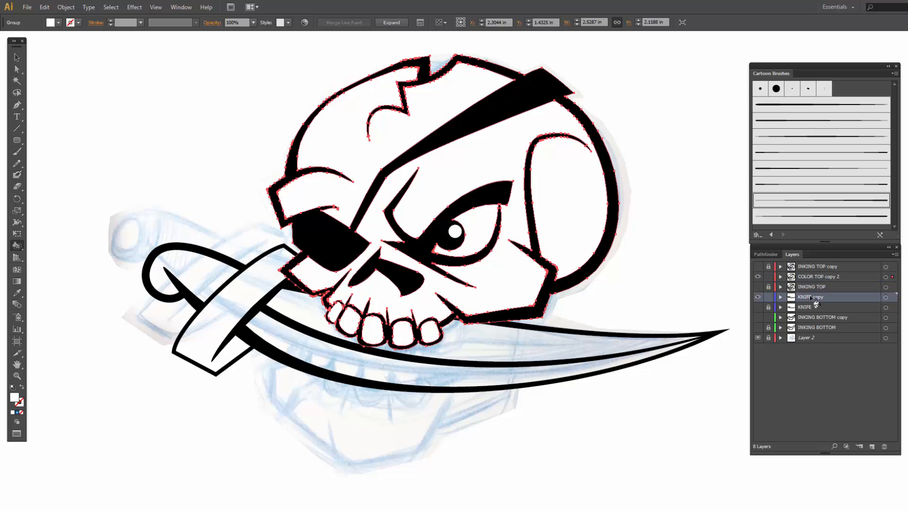
left_click(895, 255)
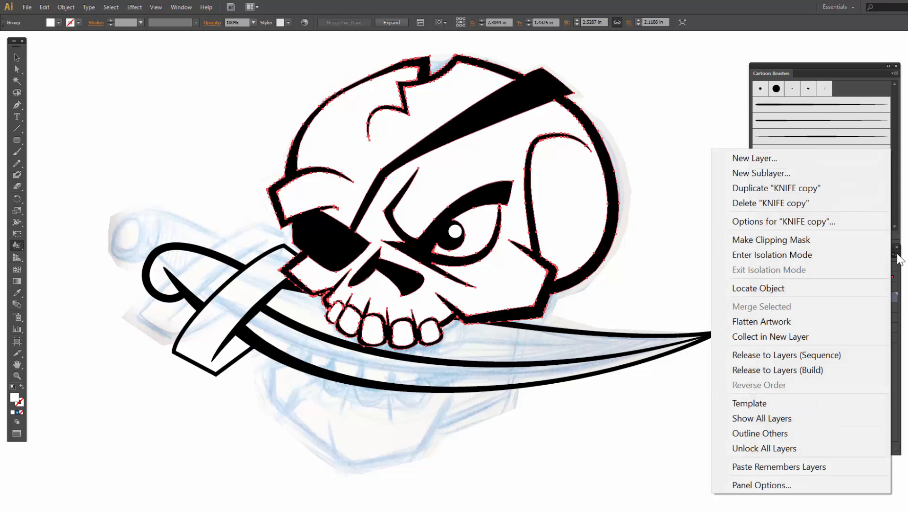
left_click(769, 190)
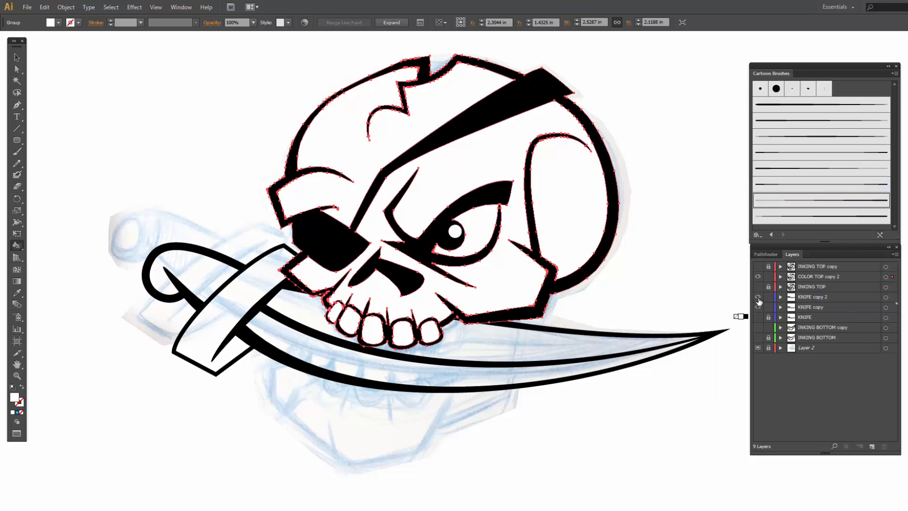
Step: Rename the KNIFE copy 2 layer as KNIFE COLR and move it below KNIFE copy
left_click(815, 297)
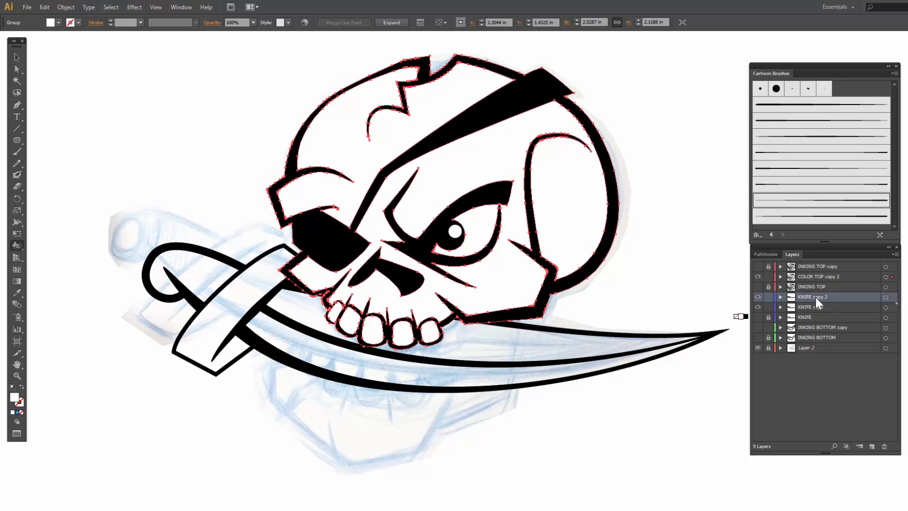
double_click(815, 297)
left_click_drag(813, 297, 832, 297)
type("COLR")
key("Return")
left_click_drag(815, 298, 816, 313)
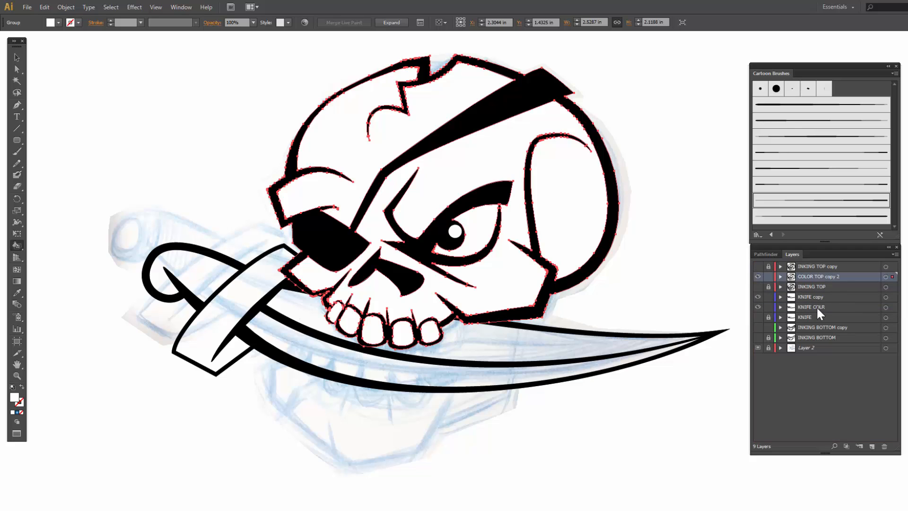
Step: Select all the artwork on the KNIFE COLR layer and merge its shapes with Unite
left_click(816, 305)
key("v")
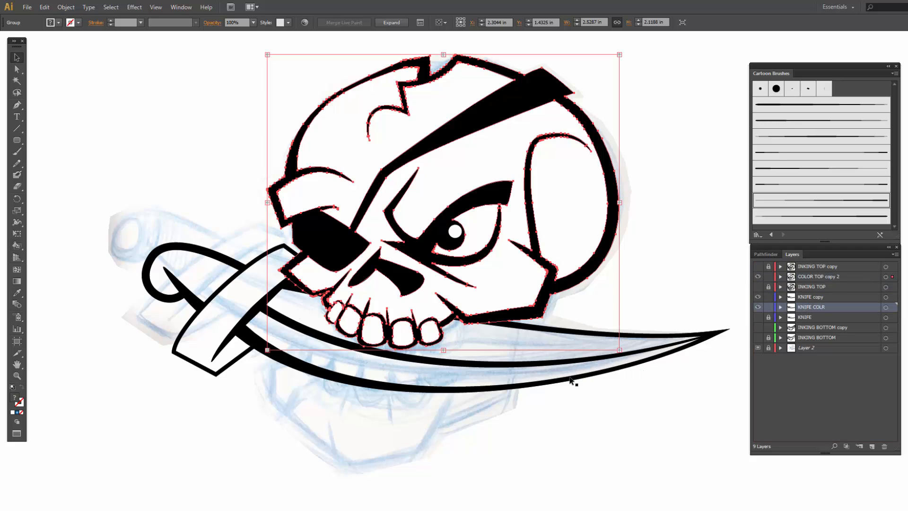
left_click(571, 380)
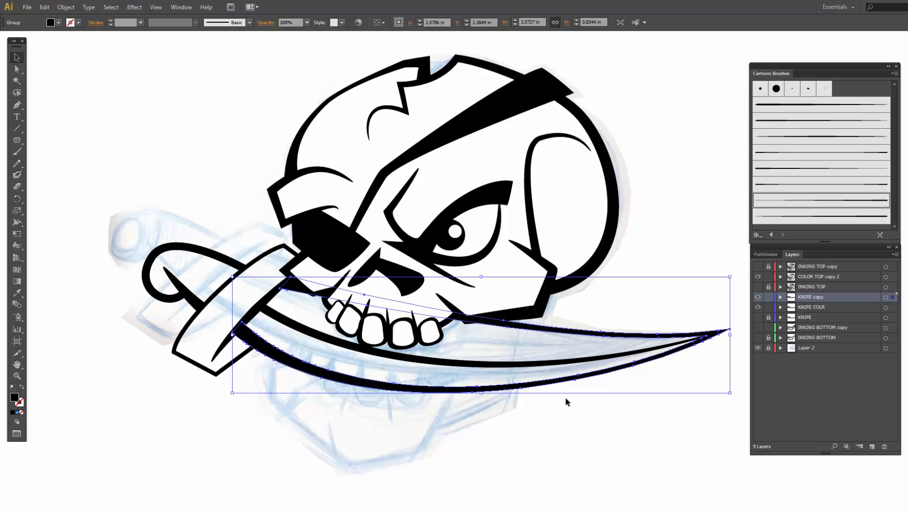
left_click(885, 296)
left_click(885, 308)
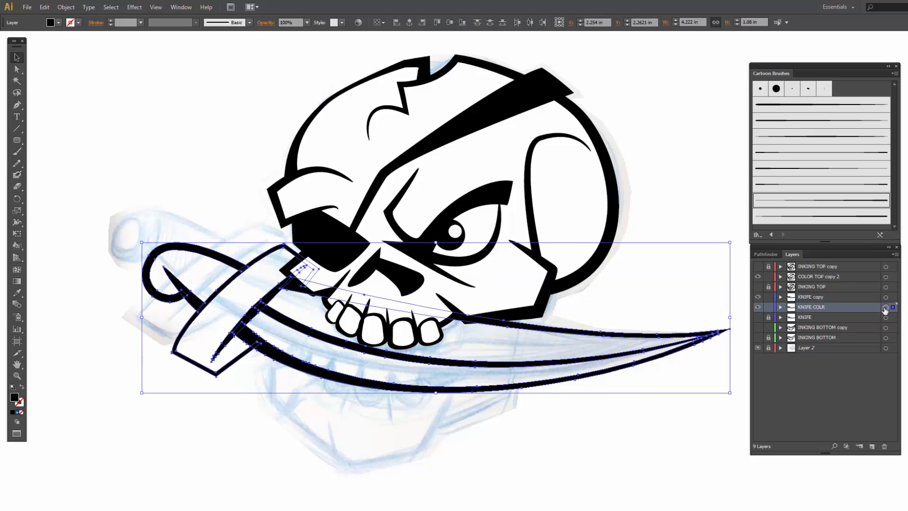
left_click(660, 416)
left_click(887, 308)
left_click(769, 254)
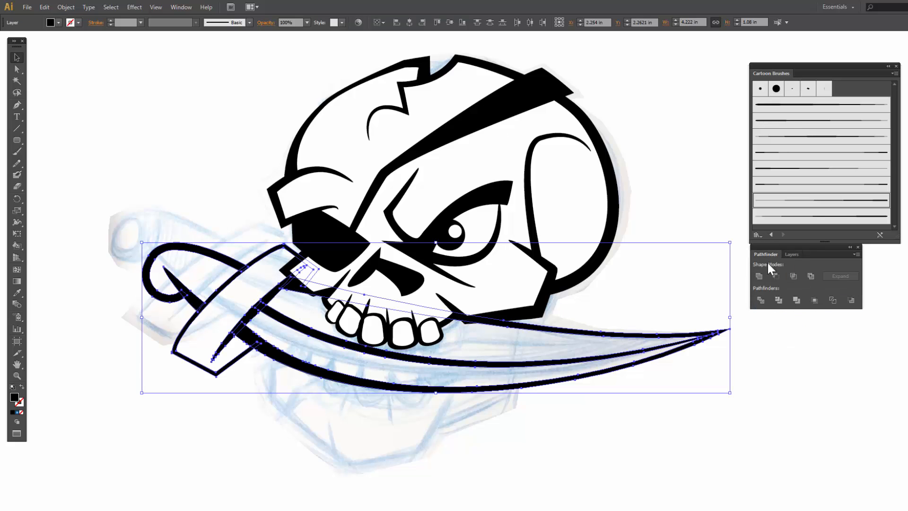
left_click(759, 276)
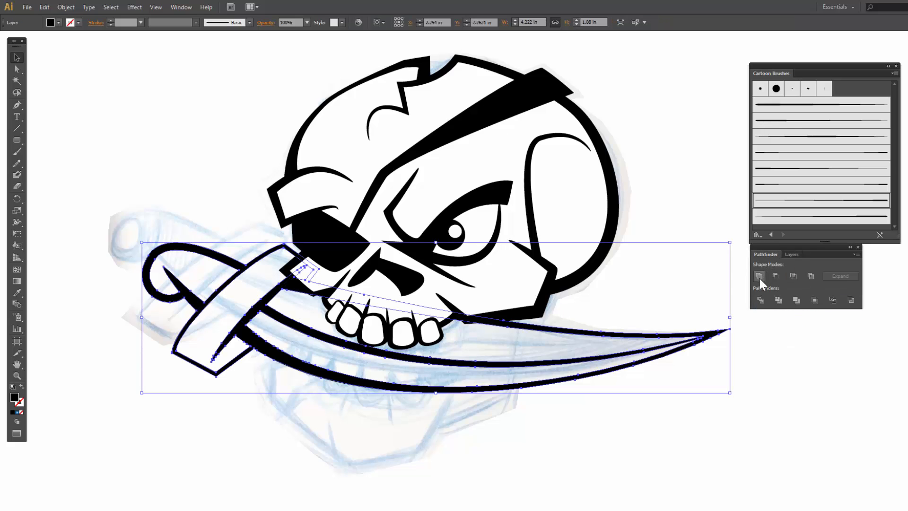
Step: Make a Live Paint group from the united knife linework
left_click(66, 7)
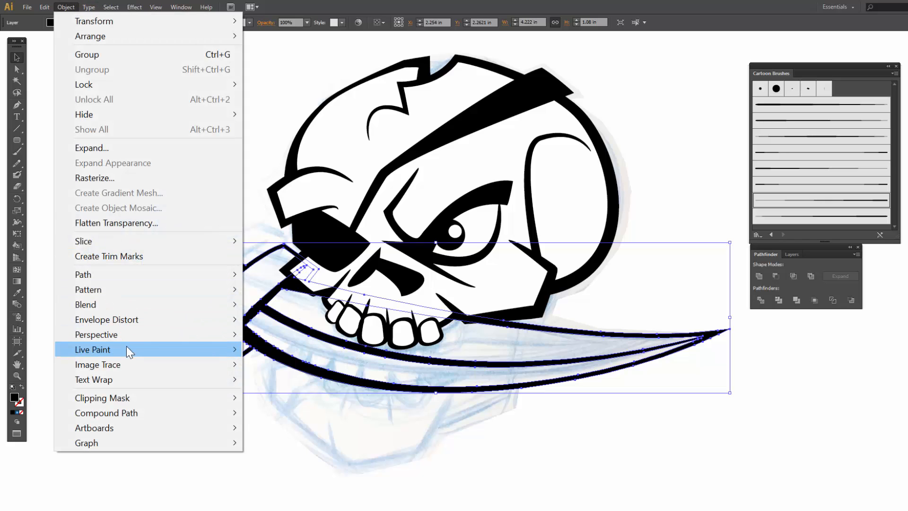
mouse_move(127, 346)
left_click(297, 347)
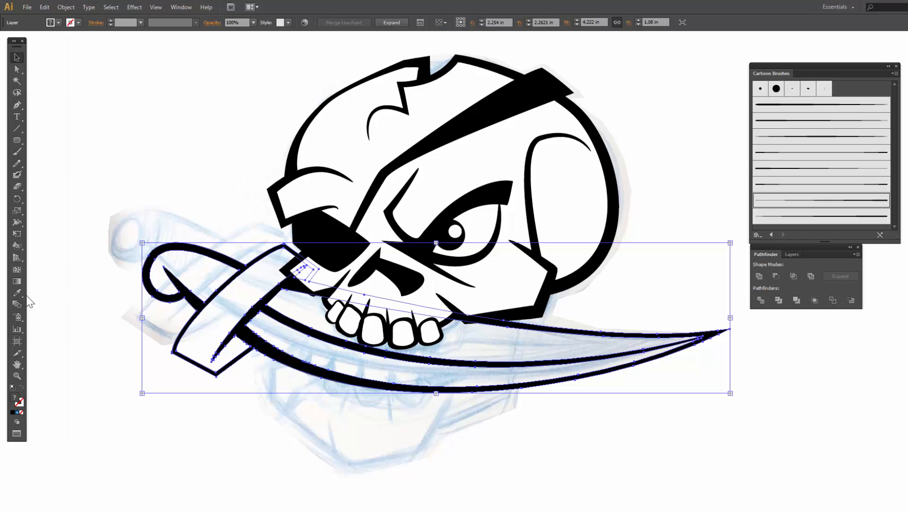
Step: Fill the knife's handle, guard and blade areas with white using the Live Paint Bucket
left_click(17, 245)
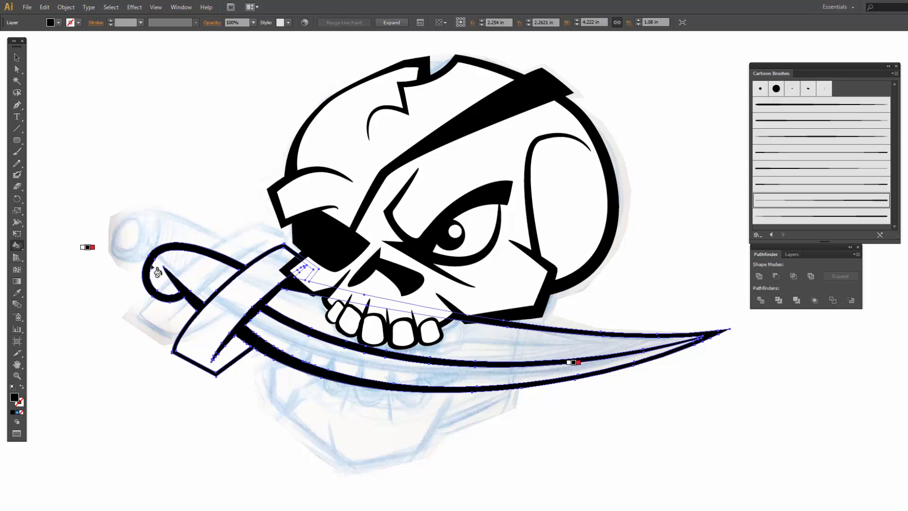
key("Left")
left_click(190, 273)
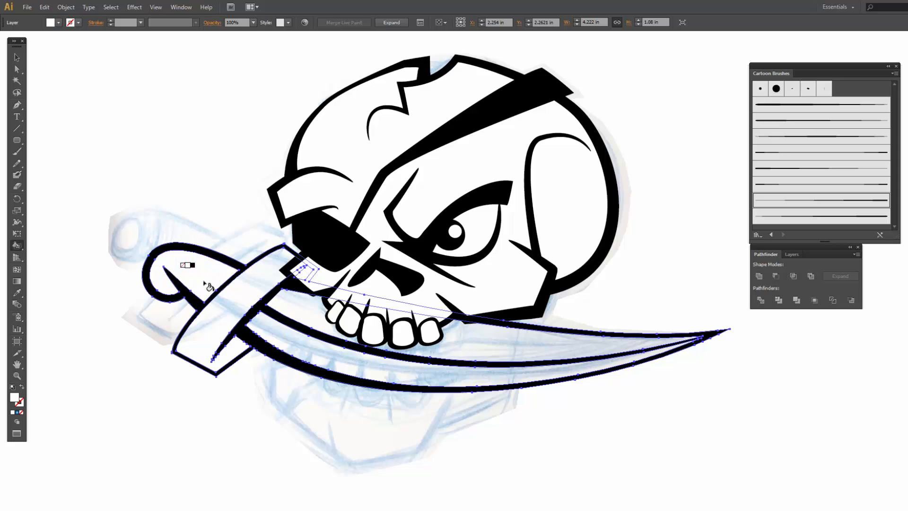
left_click(227, 293)
left_click(277, 325)
left_click(292, 310)
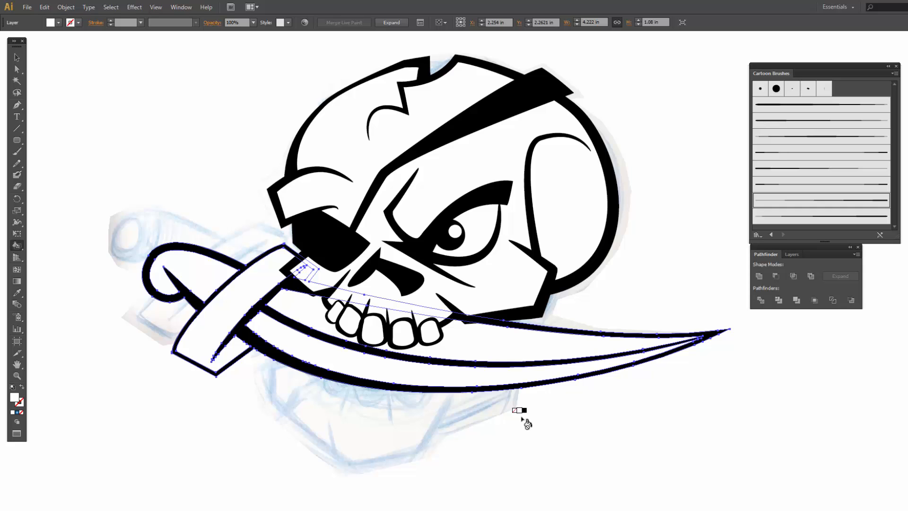
Step: Show the INKING BOTTOM copy layer and duplicate it
left_click(793, 254)
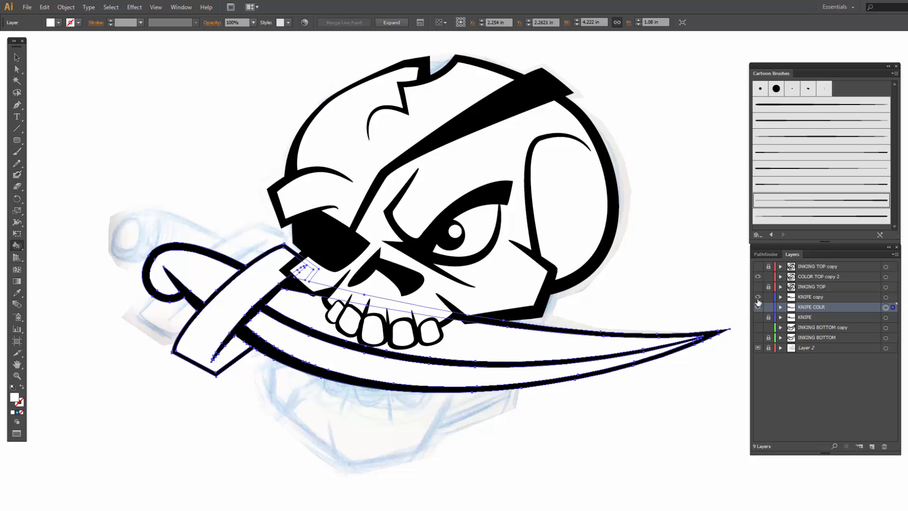
left_click(758, 327)
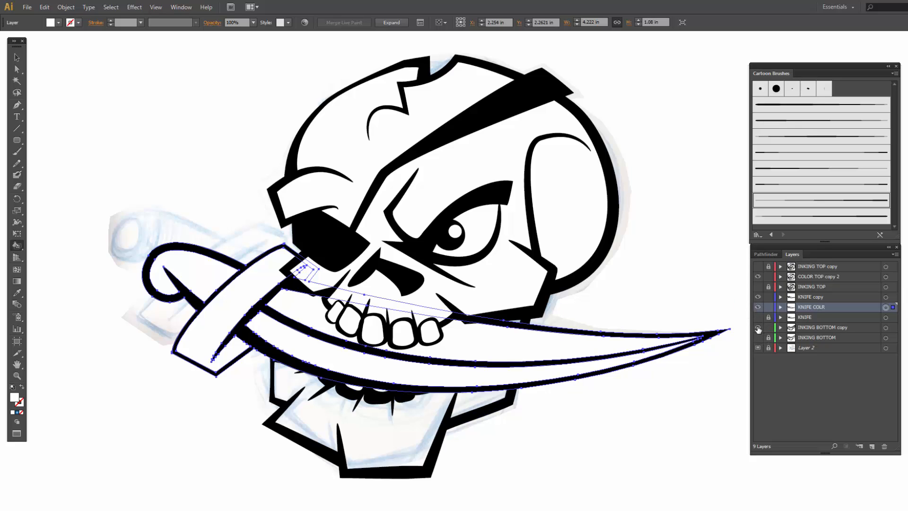
left_click(821, 330)
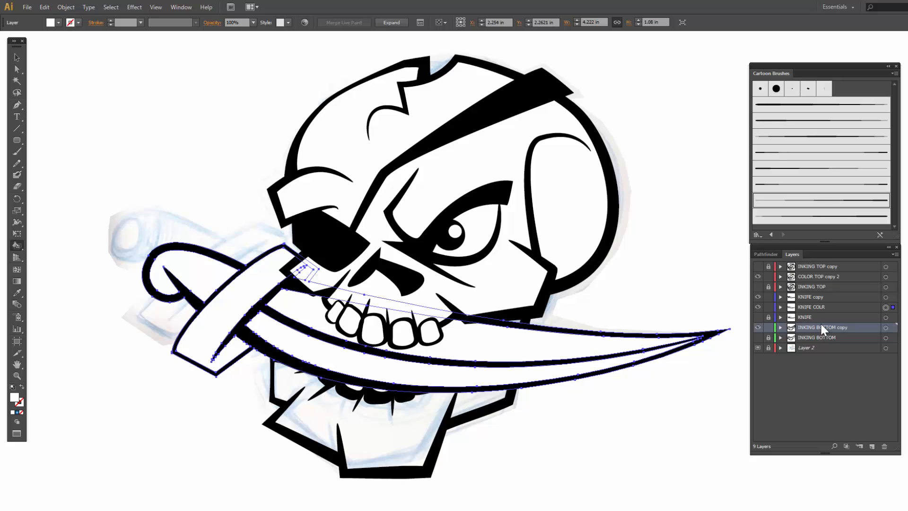
left_click(895, 254)
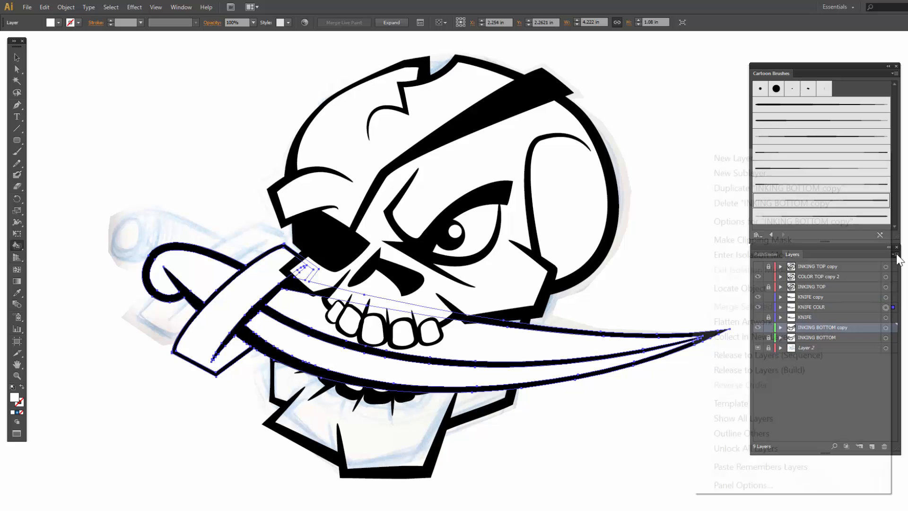
left_click(778, 188)
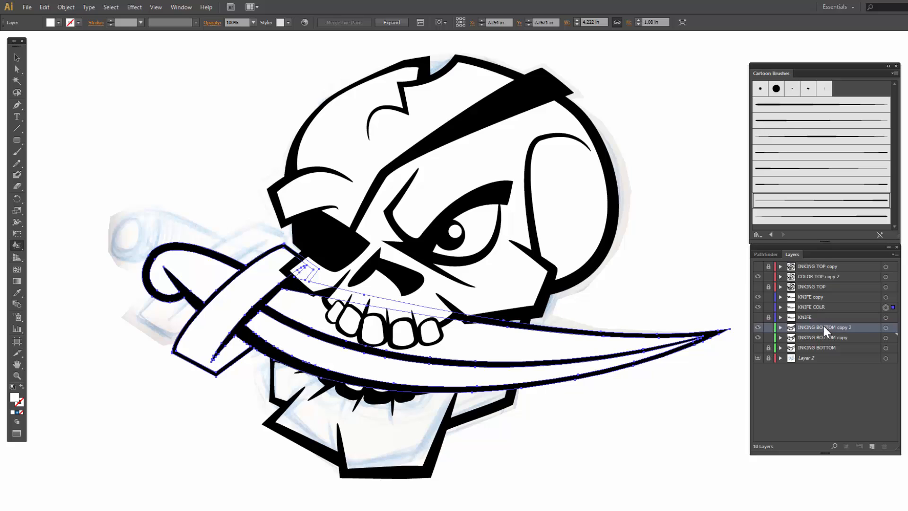
Step: Move the INKING BOTTOM copy 2 layer below INKING BOTTOM copy and rename it as COLR BOTTOM copy 2
left_click_drag(821, 334, 822, 337)
double_click(821, 338)
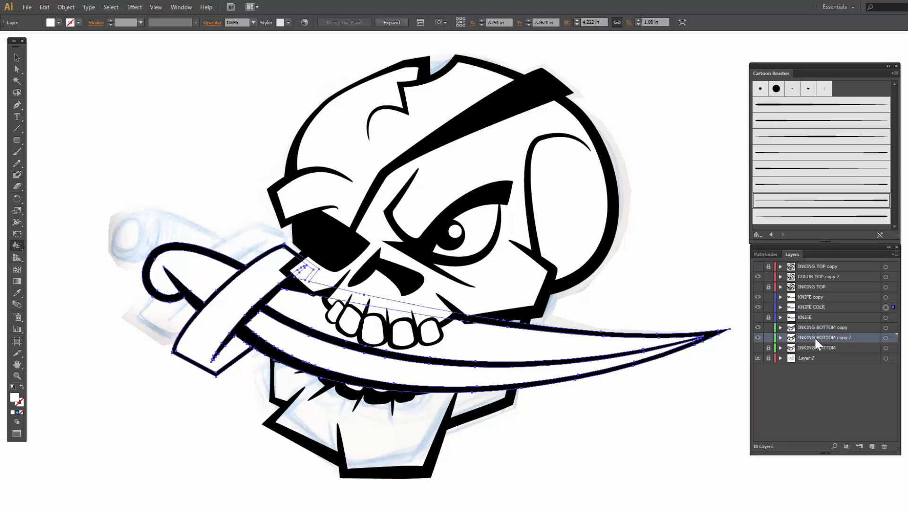
left_click(822, 337)
left_click_drag(818, 337, 780, 341)
type("COLR")
key("Return")
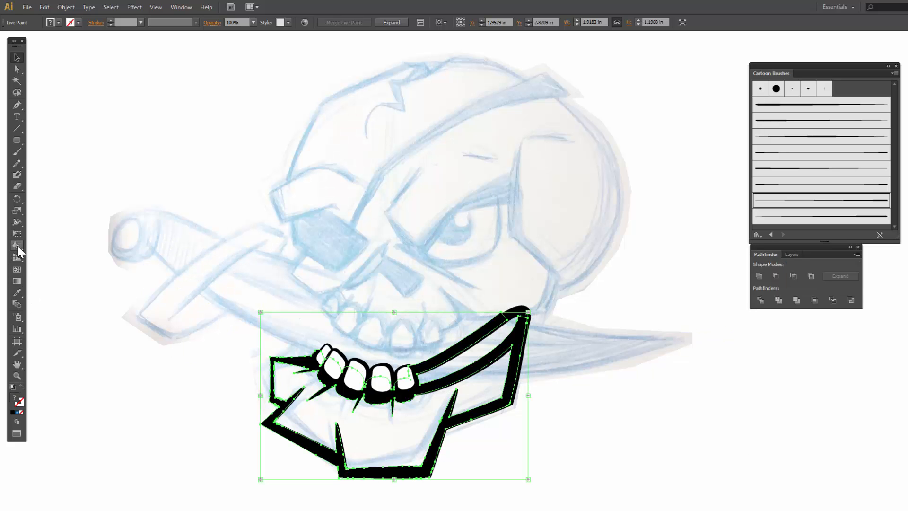
Step: Fill the lower jaw's bone areas with white and the gap behind its teeth with black using the Live Paint Bucket
left_click(17, 246)
key("Left")
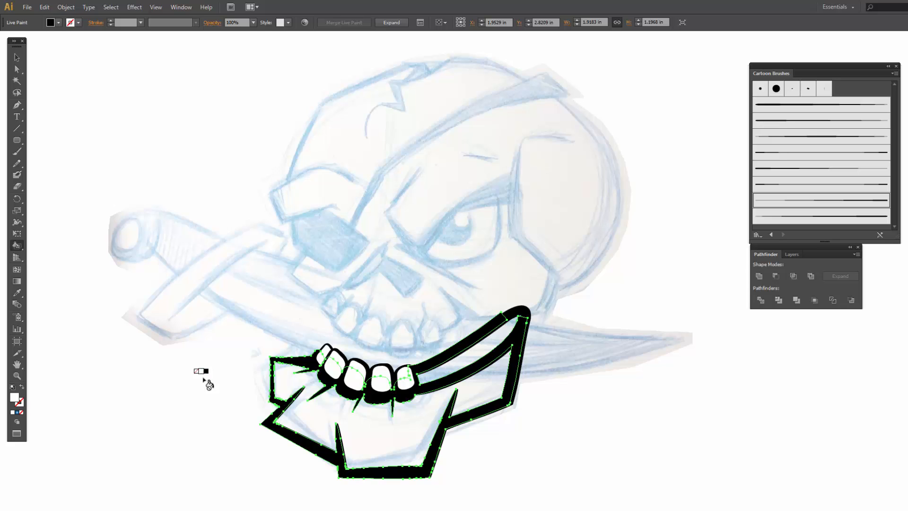
left_click(320, 414)
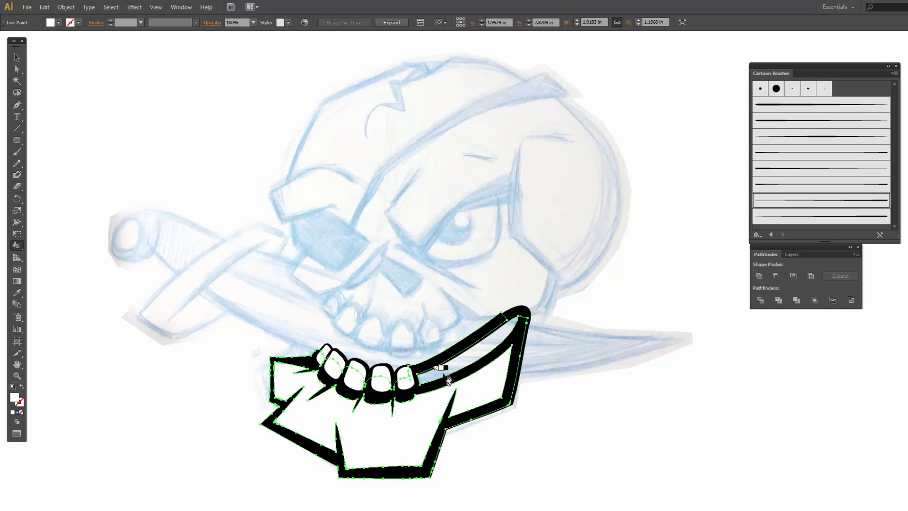
key("Right")
left_click(445, 373)
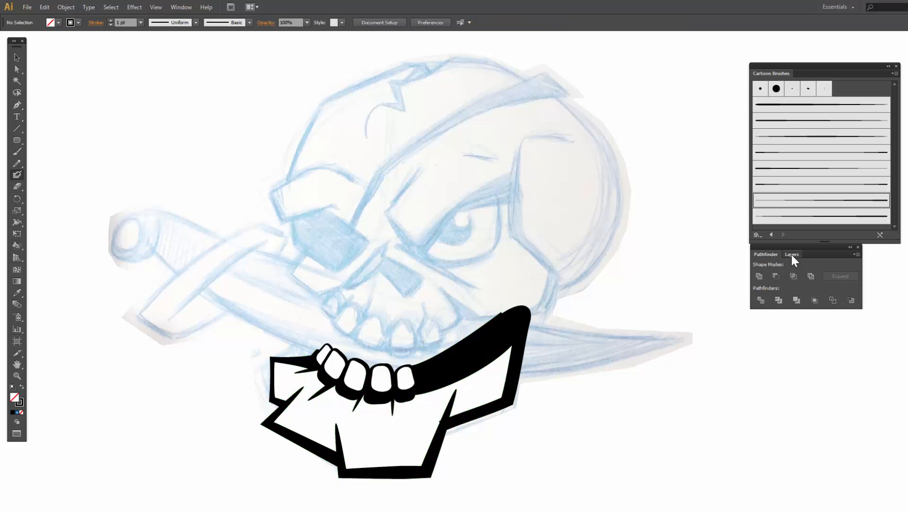
left_click(793, 256)
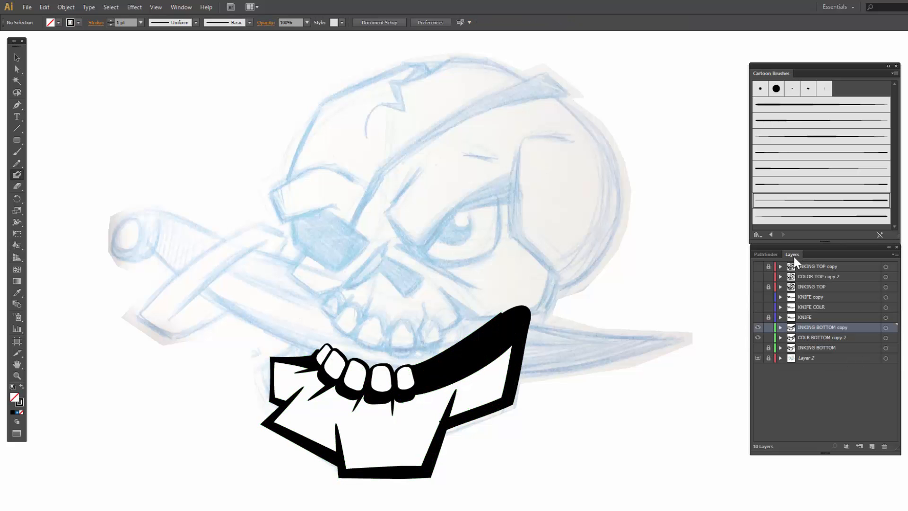
Step: Show the INKING TOP copy, COLOR TOP copy 2, INKING TOP, KNIFE copy and KNIFE COLR layers
left_click(758, 286)
left_click(758, 266)
left_click(758, 276)
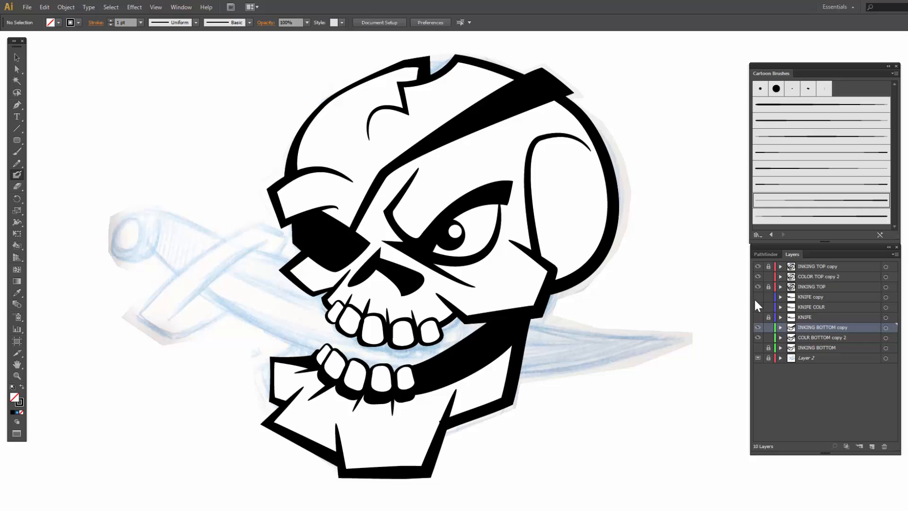
left_click(758, 296)
left_click(758, 307)
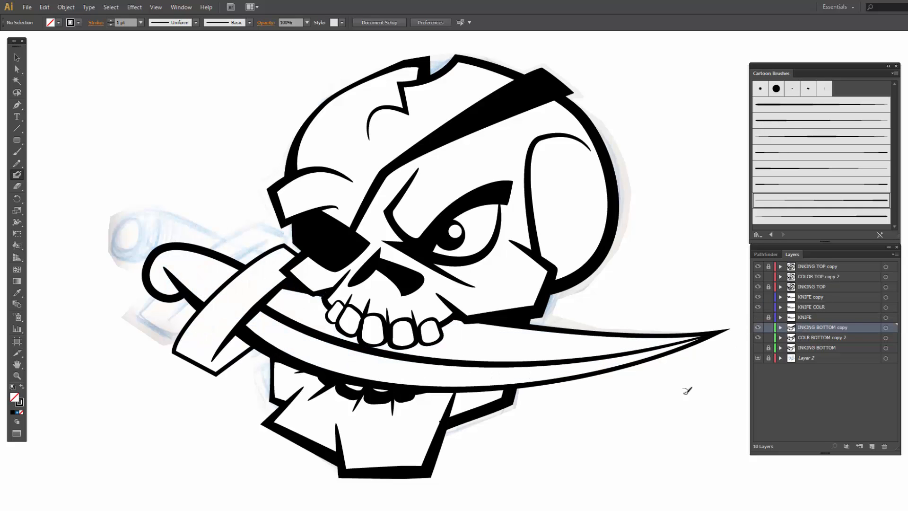
Step: Hide the Layer 2 sketch and the INKING BOTTOM copy, INKING TOP and INKING TOP copy layers
left_click(758, 357)
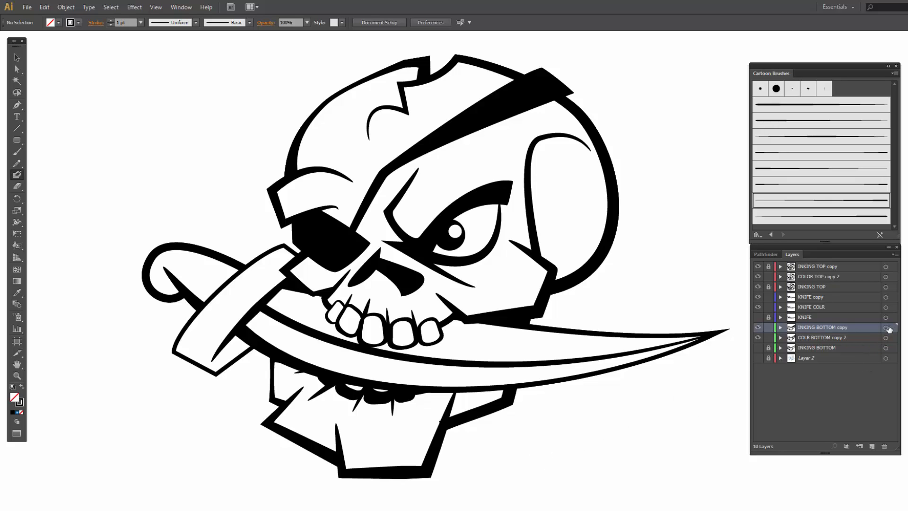
left_click(757, 328)
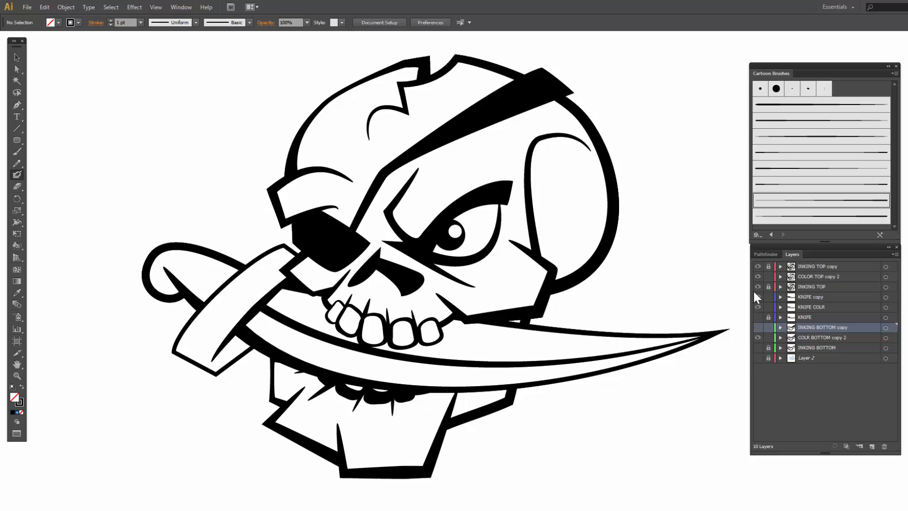
left_click(757, 287)
left_click(758, 267)
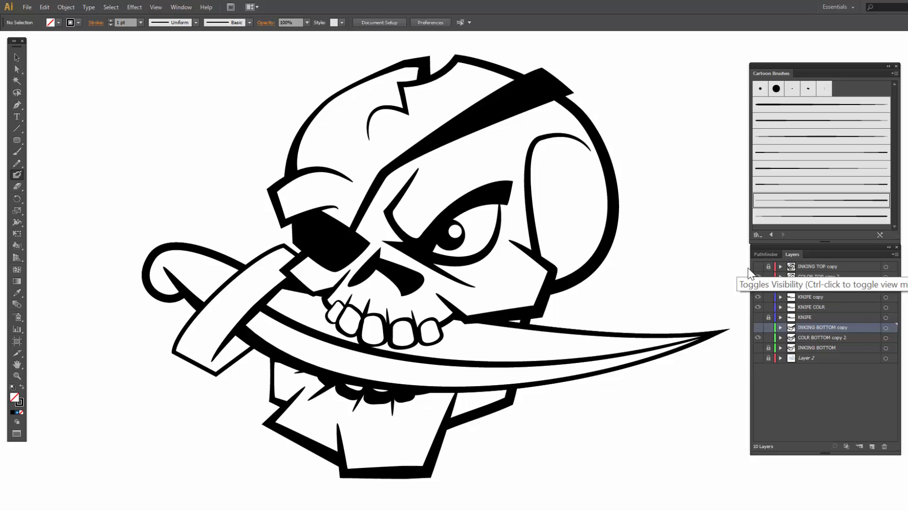
left_click(857, 278)
left_click(886, 276)
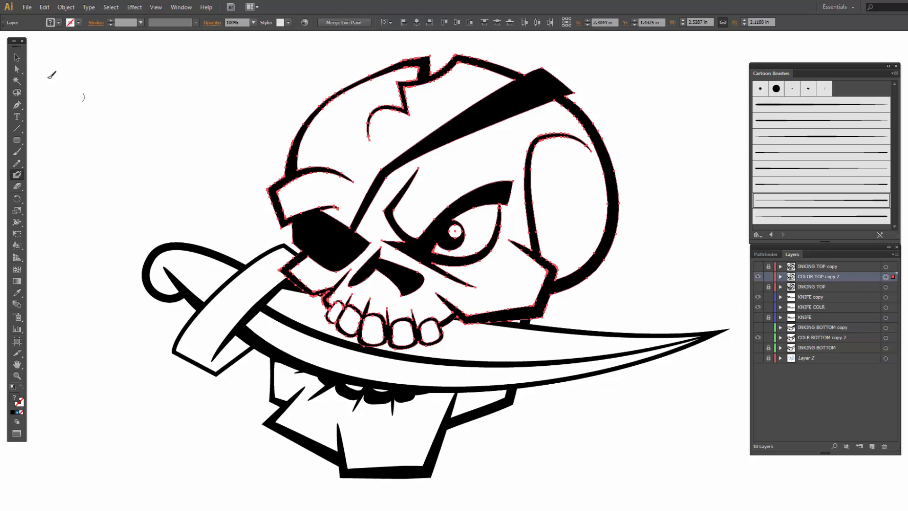
key("v")
left_click(220, 223)
left_click(358, 234)
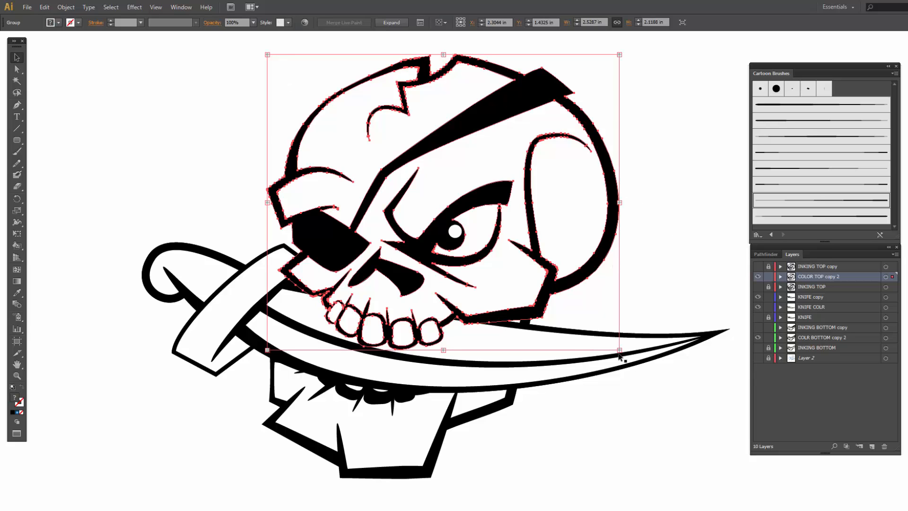
left_click(223, 102)
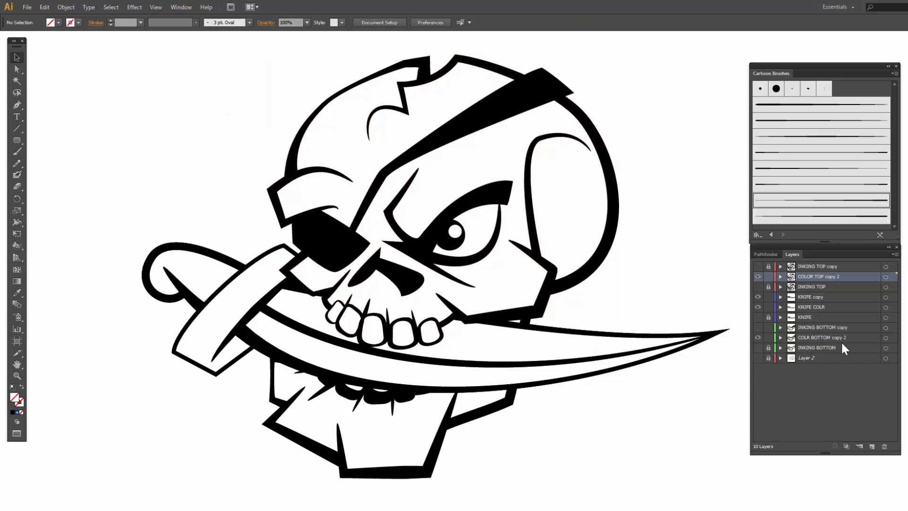
Step: Select all lower-jaw artwork on the COLR BOTTOM copy 2 layer and nudge it down and slightly left
left_click(824, 337)
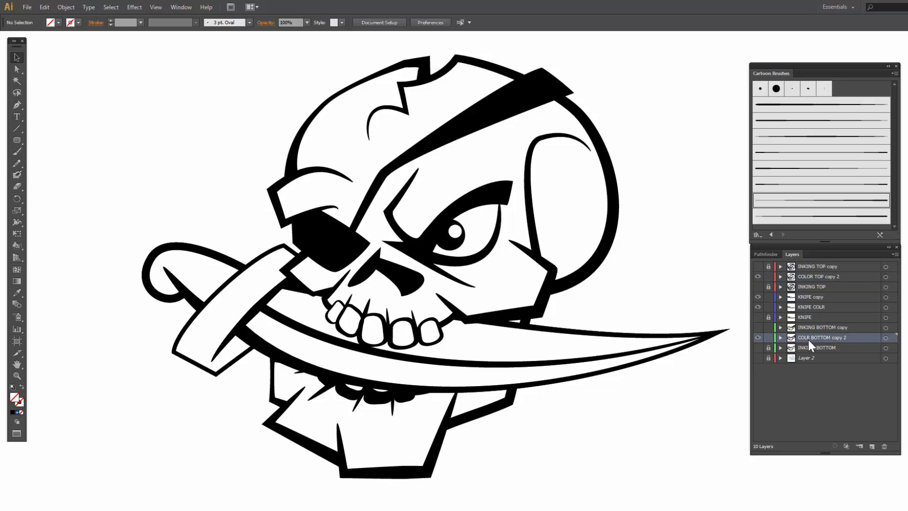
left_click(885, 337)
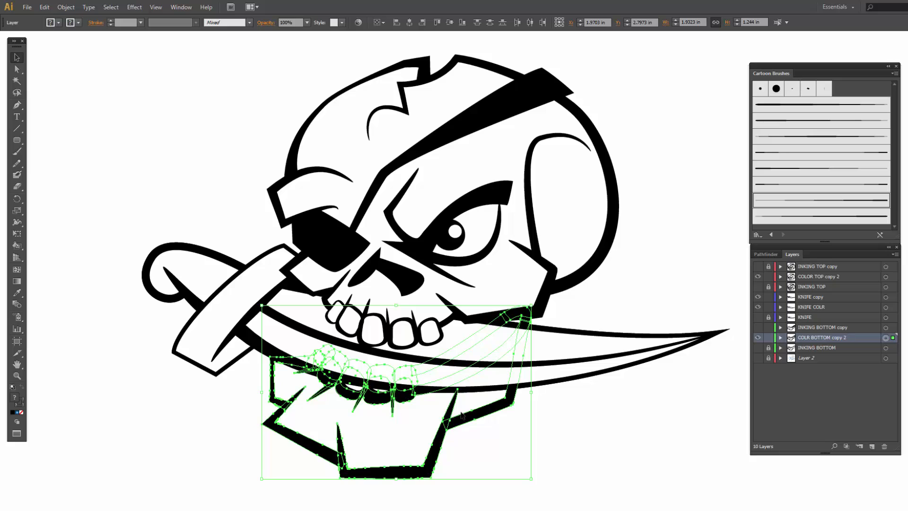
key("Down")
key("Down")
key("Down")
key("Down")
key("Right")
key("Right")
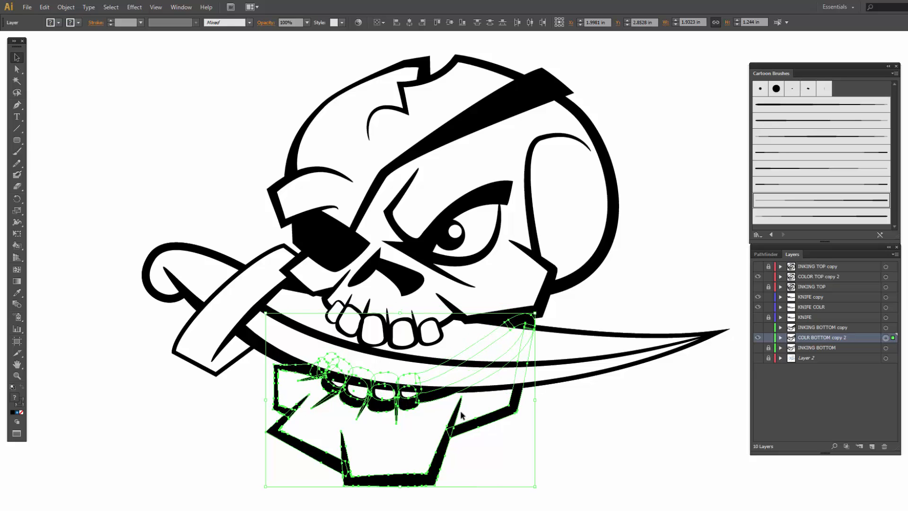
key("Down")
key("Down")
key("Left")
key("Left")
key("Left")
key("Left")
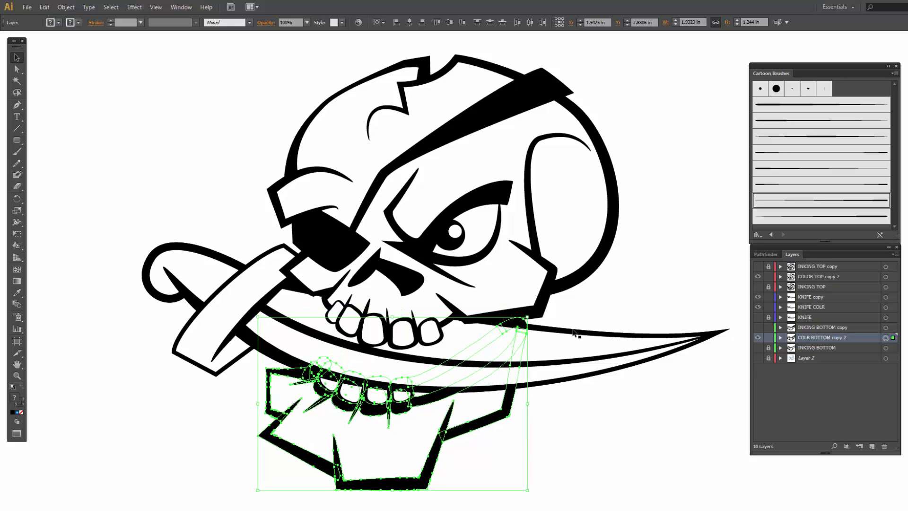
Step: Rotate the lower jaw slightly clockwise in two passes and nudge it further down and left beneath the knife
left_click_drag(534, 313, 545, 318)
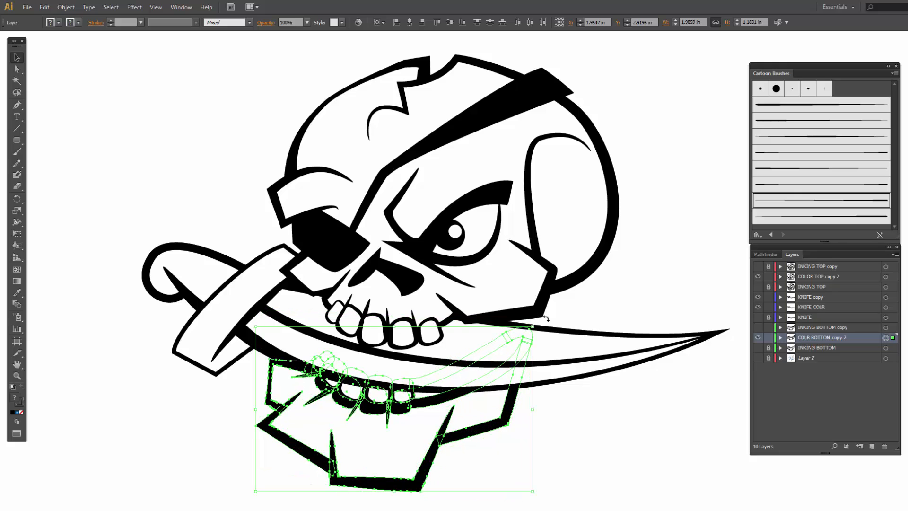
key("Down")
key("Down")
key("Down")
key("Left")
key("Left")
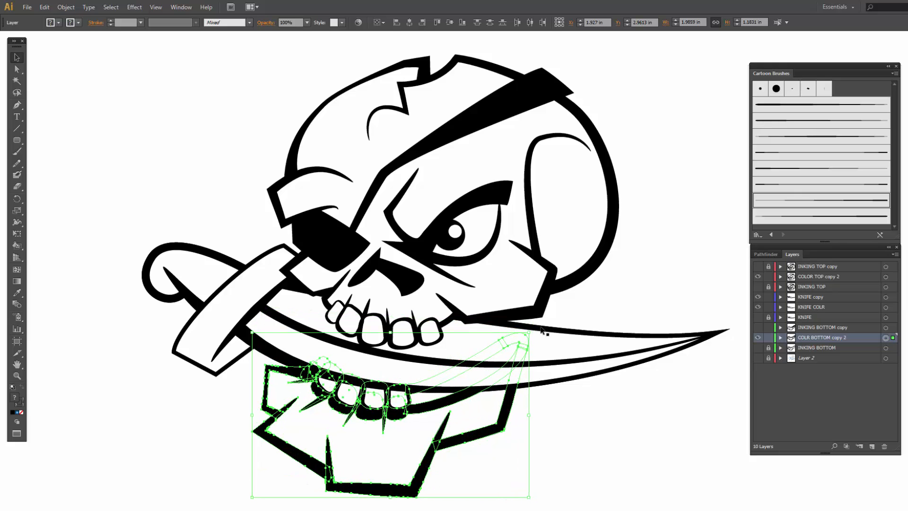
left_click_drag(537, 329, 549, 334)
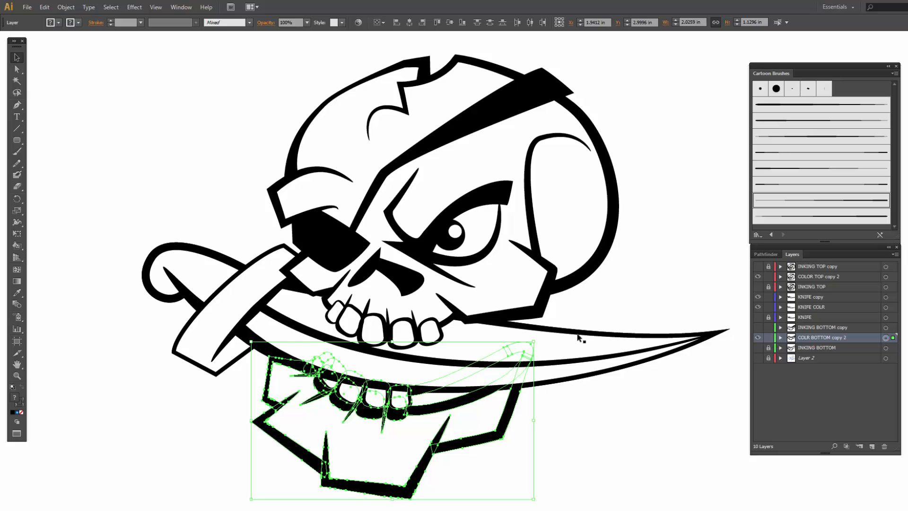
key("Down")
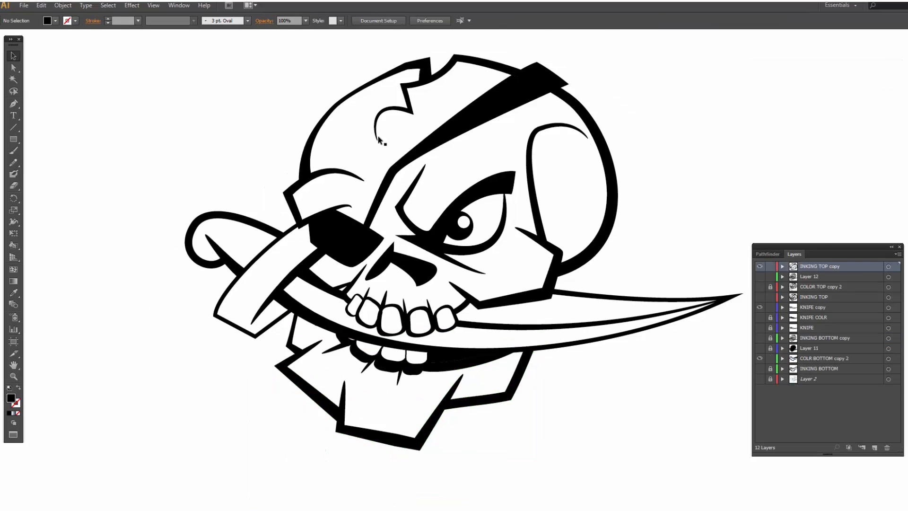
Step: Ungroup the skull artwork on the INKING TOP copy layer repeatedly until the main face area can be selected separately
left_click(378, 139)
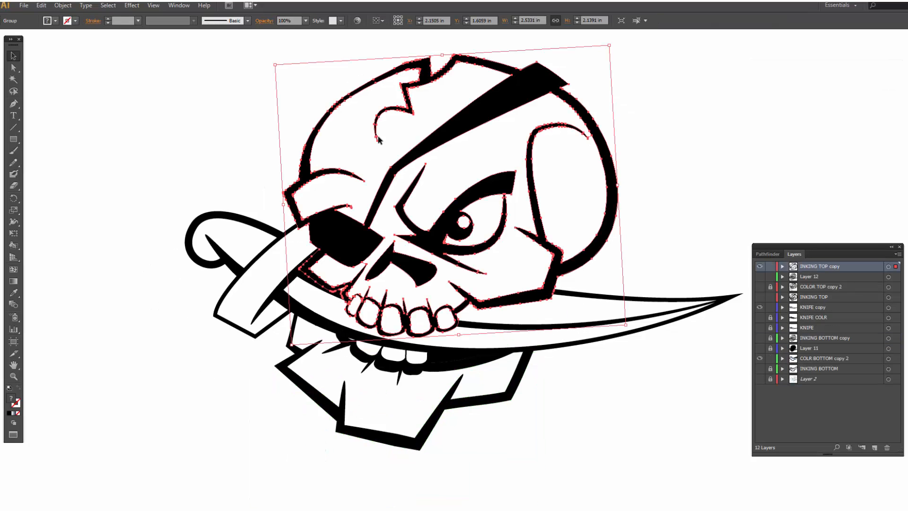
right_click(572, 173)
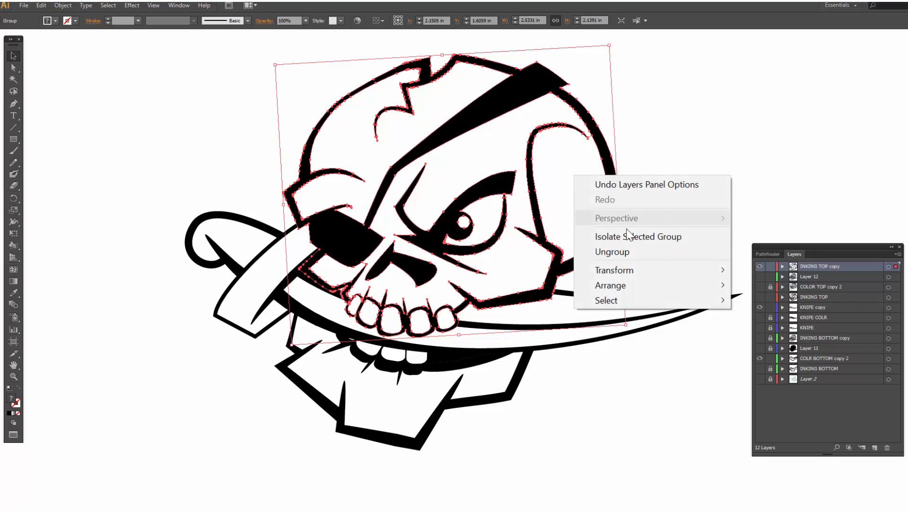
left_click(614, 249)
left_click(589, 178)
left_click(589, 183)
right_click(588, 181)
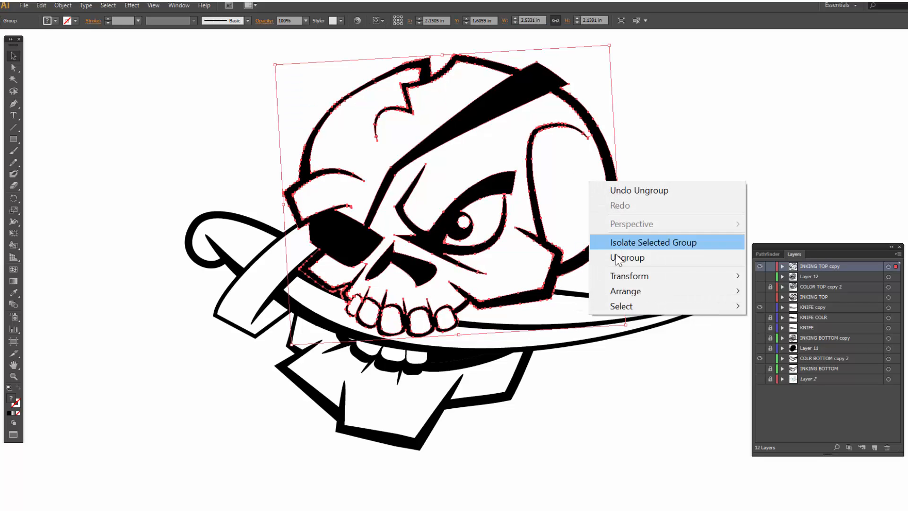
left_click(616, 255)
left_click(551, 217)
left_click(551, 217)
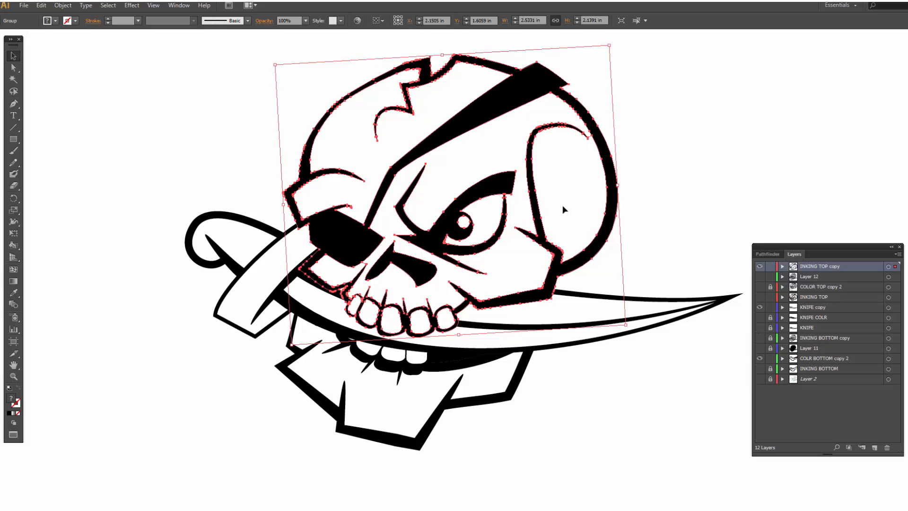
right_click(562, 206)
left_click(600, 284)
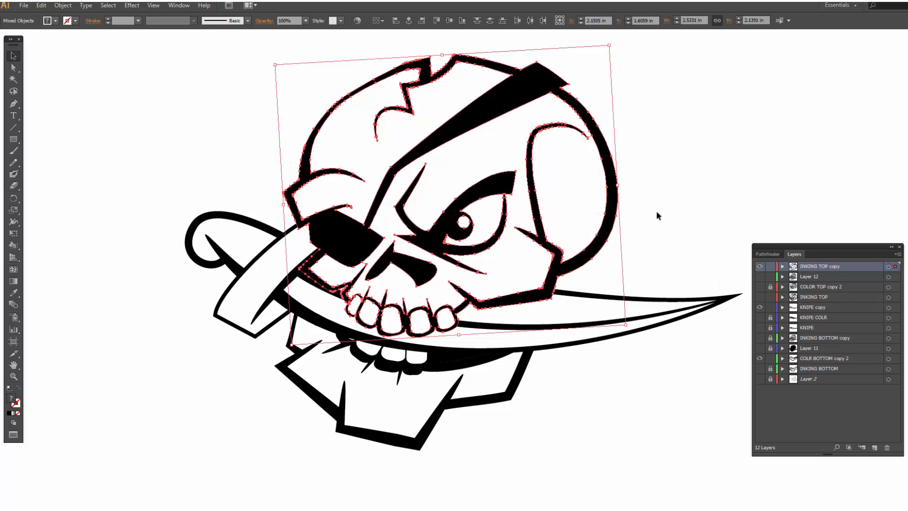
left_click(656, 211)
left_click(581, 203)
left_click(480, 167)
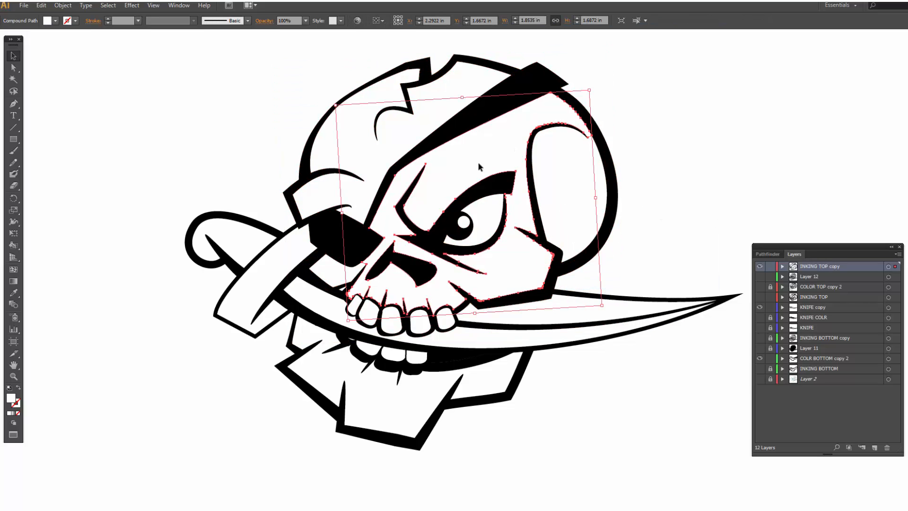
Step: Ungroup the knife artwork on the KNIFE copy layer twice so the upper blade shape can be selected separately
left_click(644, 381)
left_click(586, 308)
right_click(586, 308)
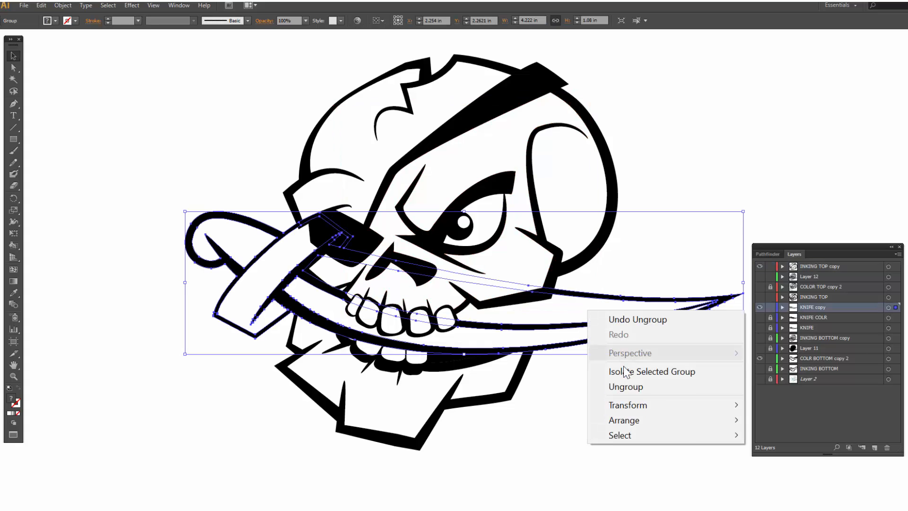
left_click(622, 381)
left_click(611, 356)
left_click(580, 308)
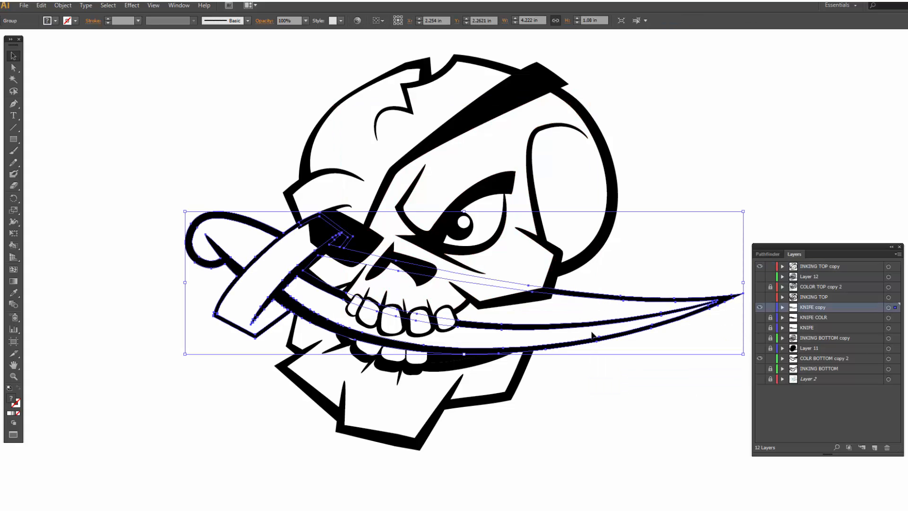
right_click(591, 316)
left_click(620, 393)
left_click(587, 319)
left_click(587, 321)
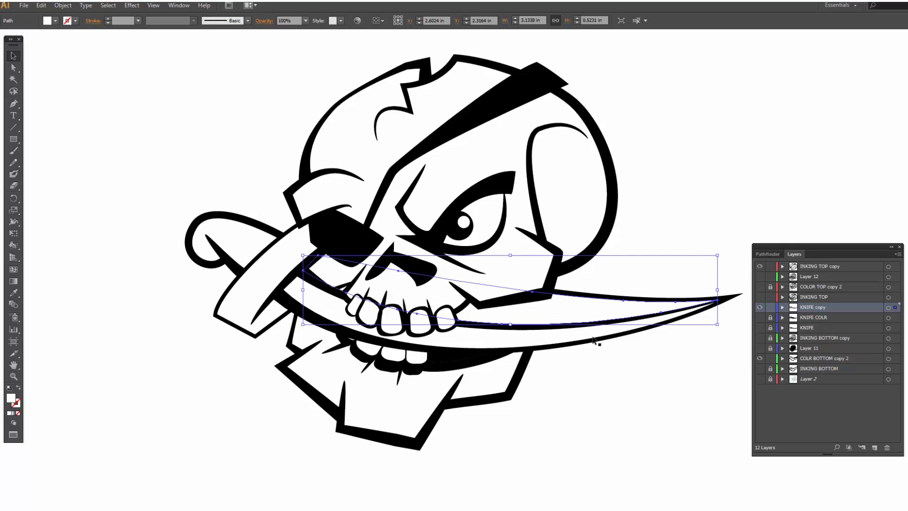
Step: Ungroup the lower-jaw artwork on the COLR BOTTOM copy 2 layer twice and select the main chin shape separately
left_click(479, 385, "shift")
right_click(478, 385)
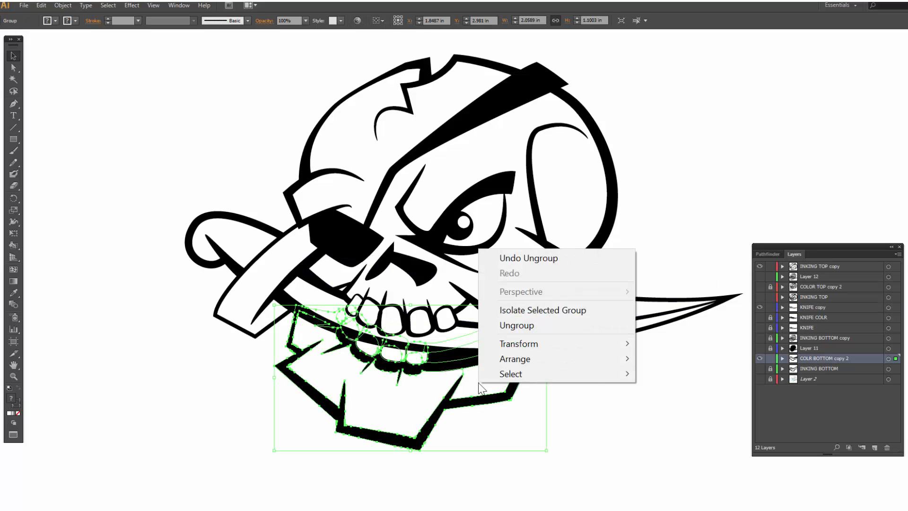
left_click(492, 326)
left_click(580, 424)
right_click(494, 379)
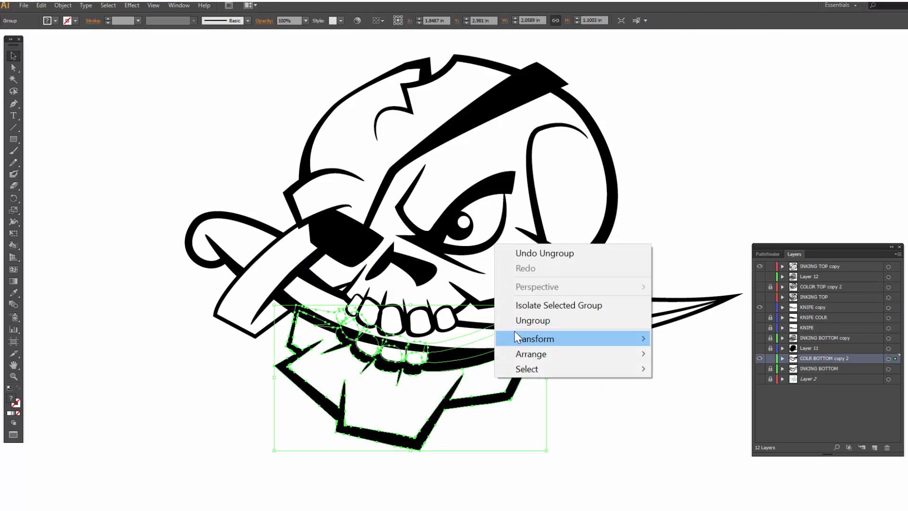
left_click(517, 326)
left_click(518, 413)
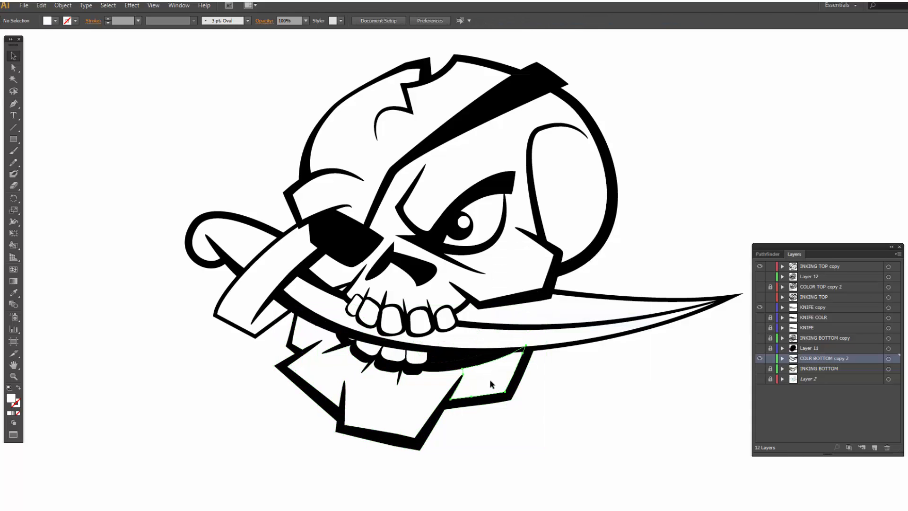
left_click(417, 395)
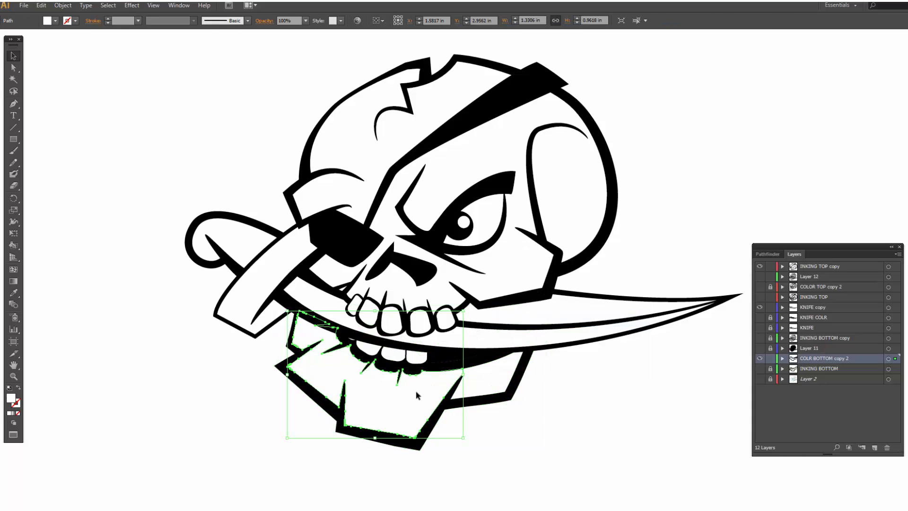
Step: Fill the skull's temple hollow and the small cheekbone area beneath the eye patch with the same medium grey swatch
left_click(567, 211)
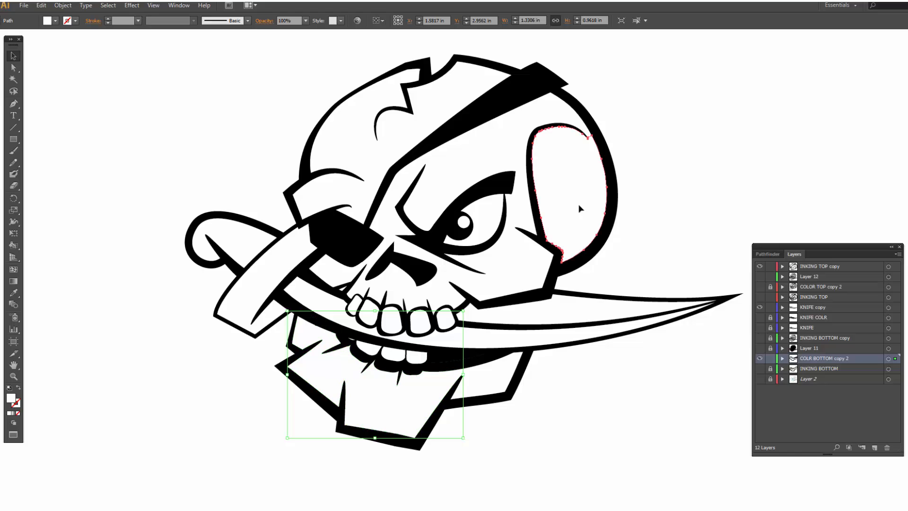
left_click(54, 22)
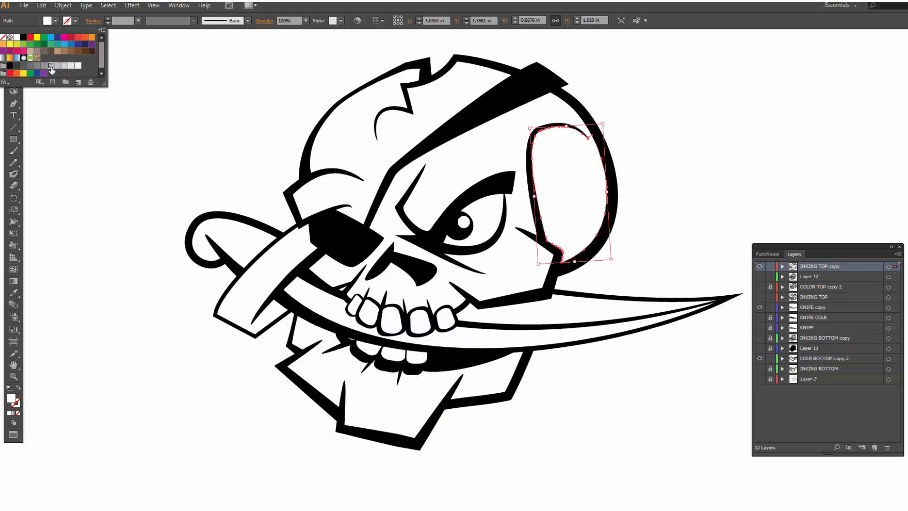
left_click(51, 66)
left_click(347, 283)
left_click(333, 275)
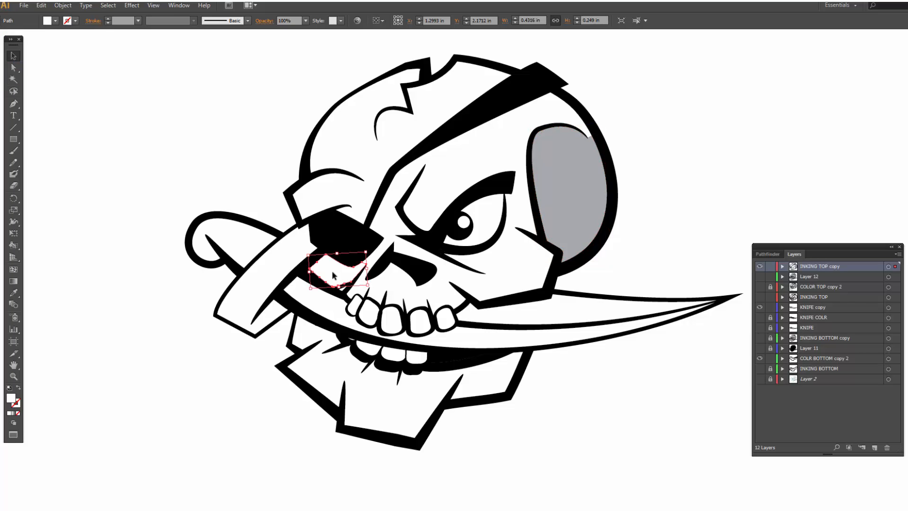
left_click(55, 21)
left_click(51, 66)
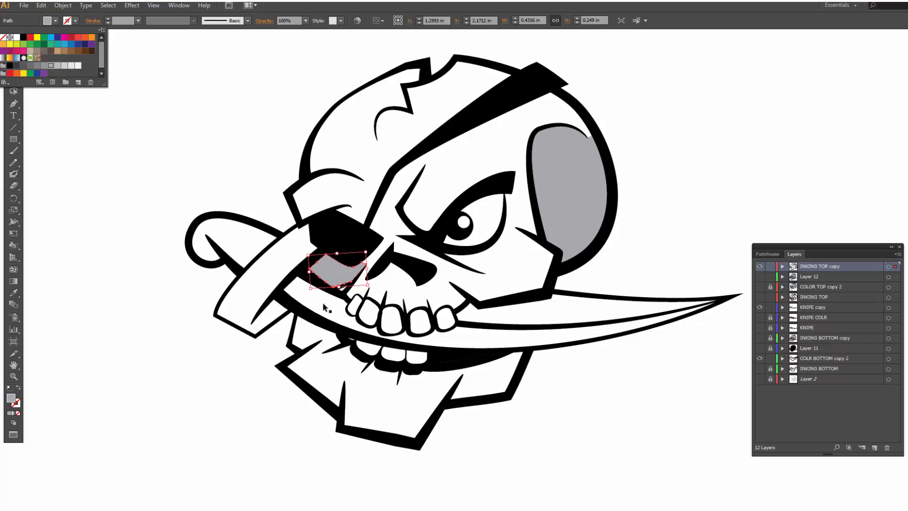
Step: Fill the knife's upper blade shape on the KNIFE copy layer with a dark grey swatch
left_click(543, 310)
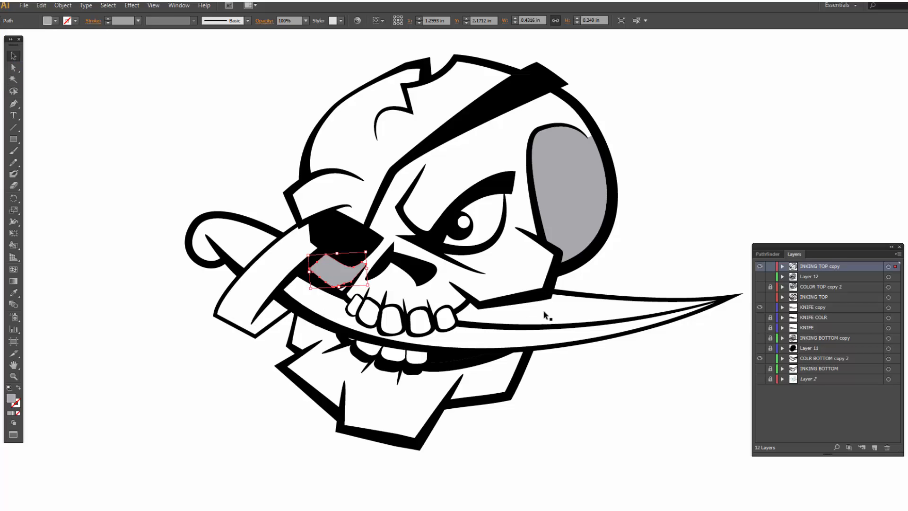
left_click(543, 310)
left_click(55, 21)
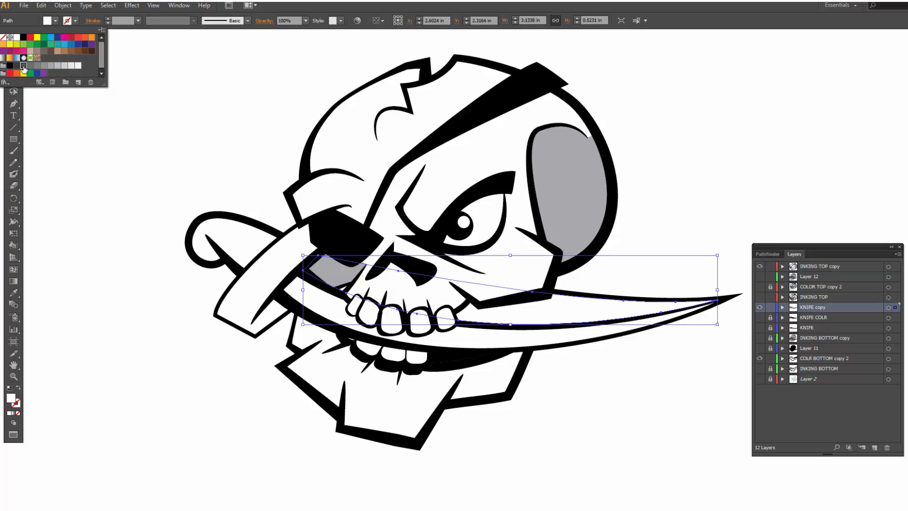
left_click(23, 66)
Step: Fill the knife's lower blade shape along the cutting edge with a medium grey swatch and clear the selection
left_click(490, 337)
left_click(487, 342)
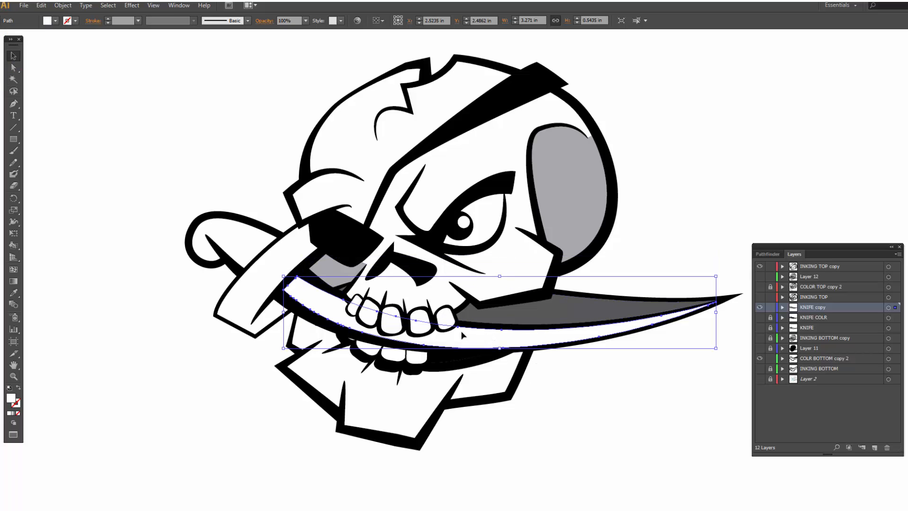
left_click(55, 21)
left_click(44, 65)
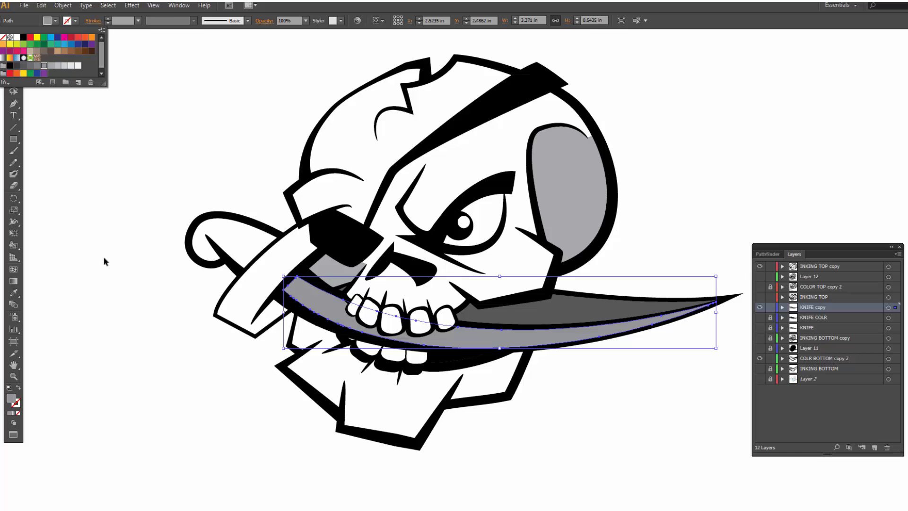
left_click(108, 277)
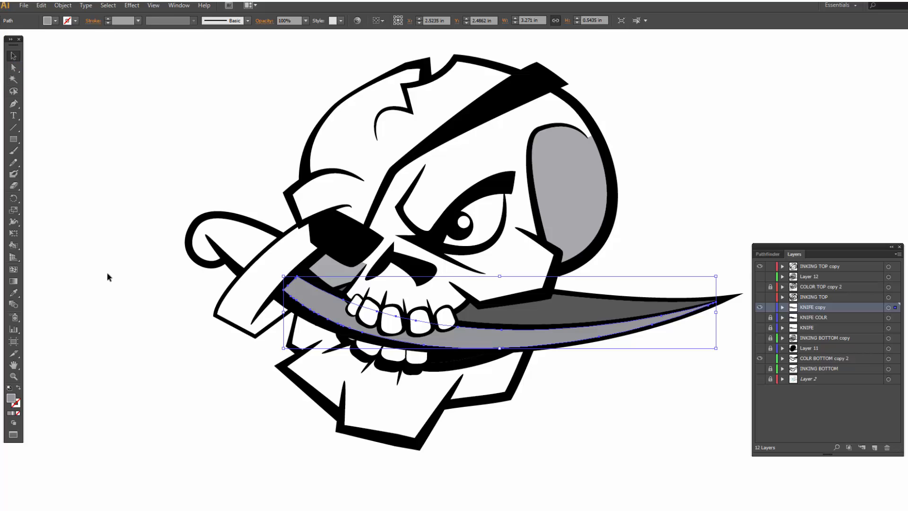
left_click(310, 434)
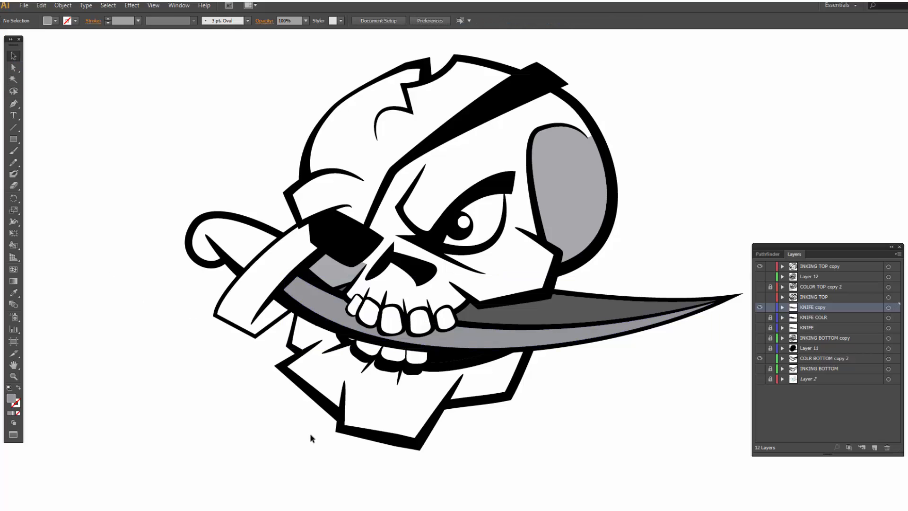
left_click(316, 338)
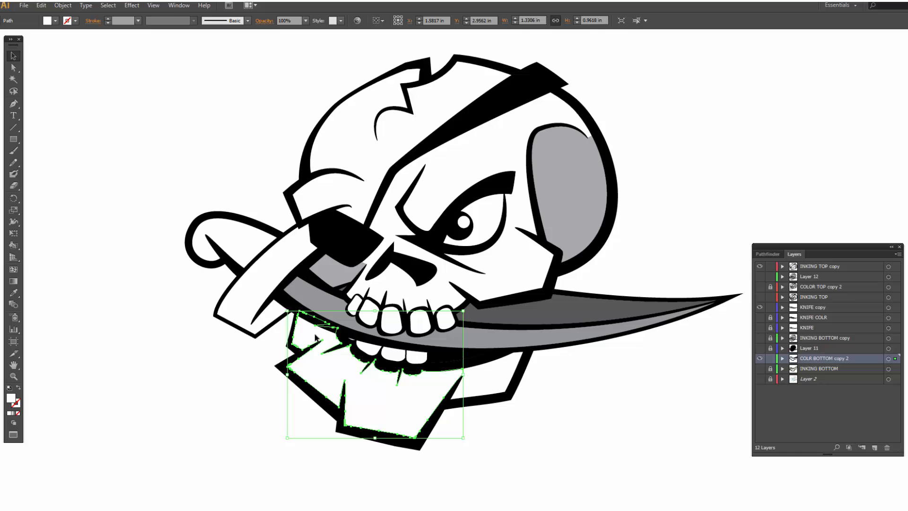
left_click(562, 423)
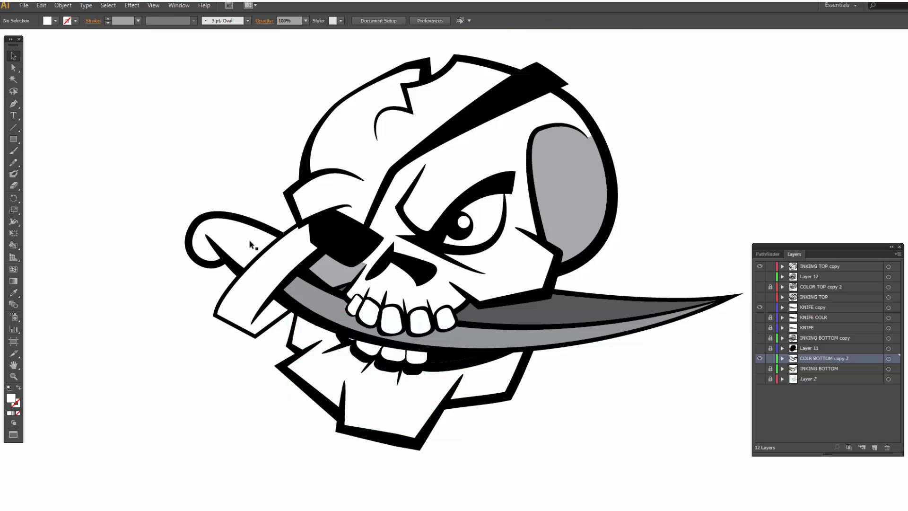
Step: Cut a narrow curved shadow sliver off the main face shape beside the eye patch with the Knife tool
left_click(457, 160)
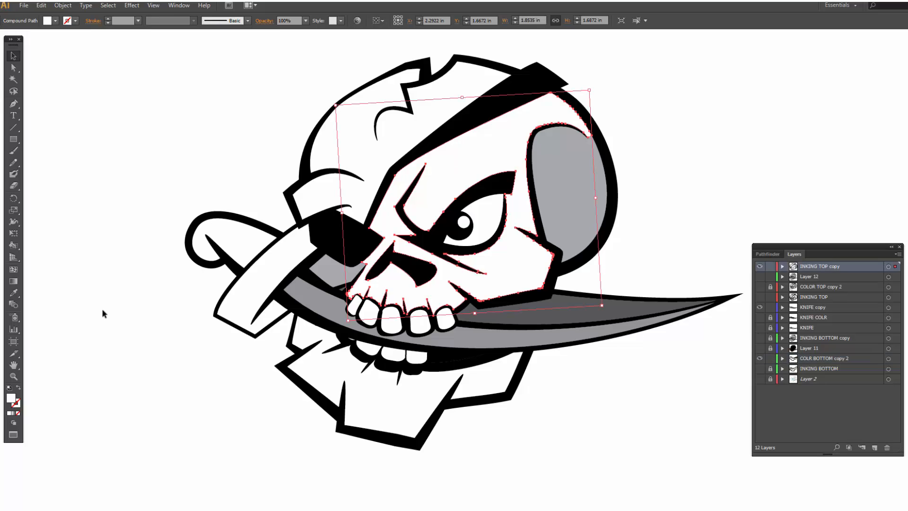
key("z")
left_click_drag(291, 80, 701, 388)
left_click_drag(532, 374, 535, 303)
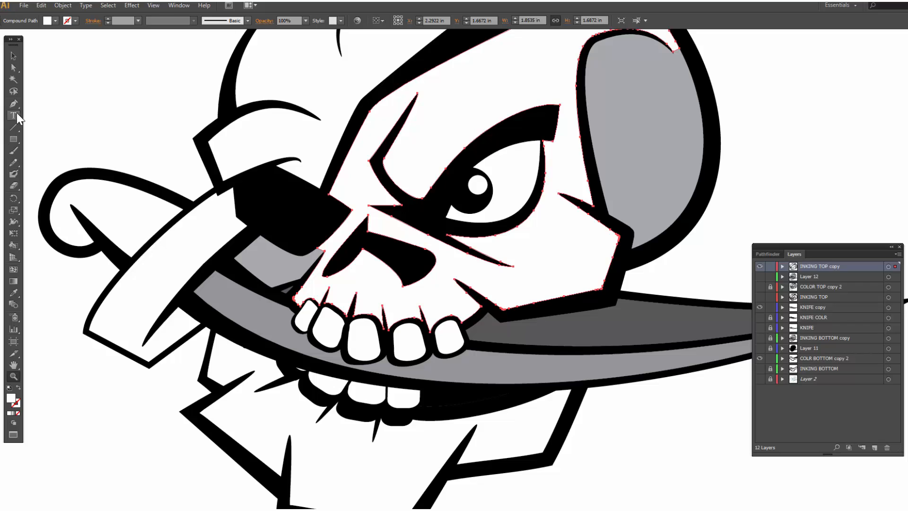
left_click_drag(17, 183, 45, 194)
mouse_move(352, 211)
left_mouse_down()
mouse_move(343, 237)
mouse_move(306, 274)
left_mouse_up()
key("v")
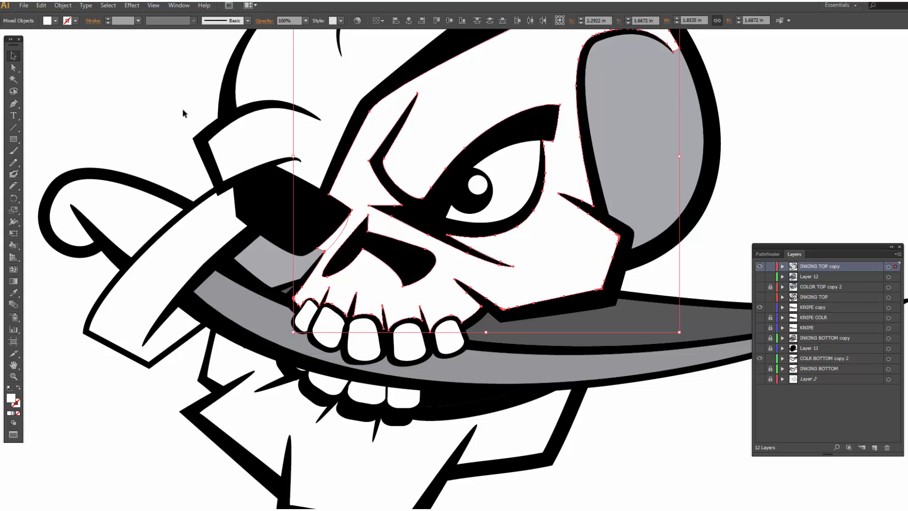
Step: Fill the shadow sliver beside the eye patch with the same medium grey as the temple hollow and deselect it
left_click(334, 242)
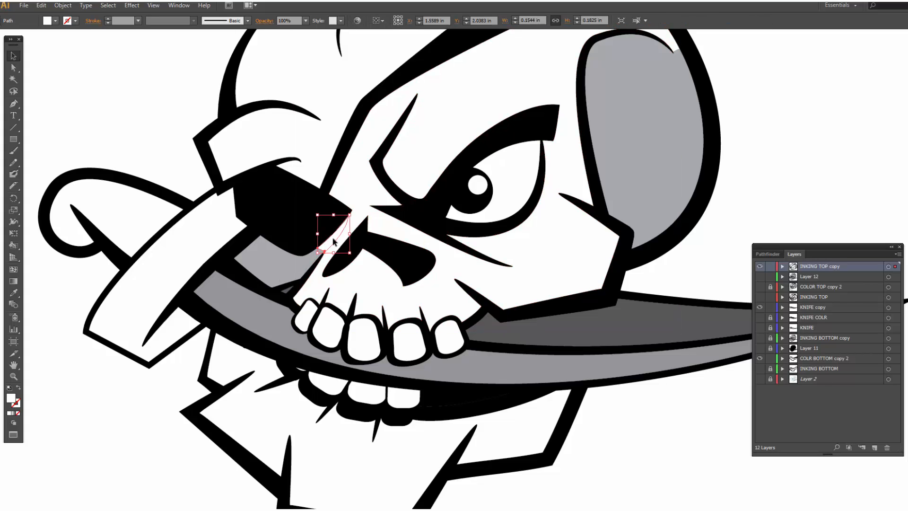
left_click(56, 20)
left_click(48, 68)
left_click(140, 148)
left_click(180, 163)
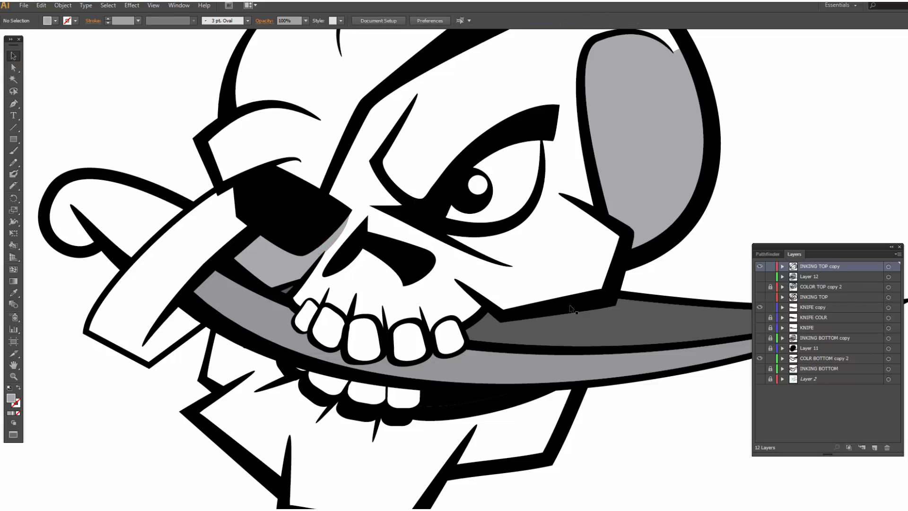
Step: Cut curved shadow shapes from the face along the lower cheekbone and above the upper tooth farthest from the eye patch
left_click(572, 267)
left_click(14, 185)
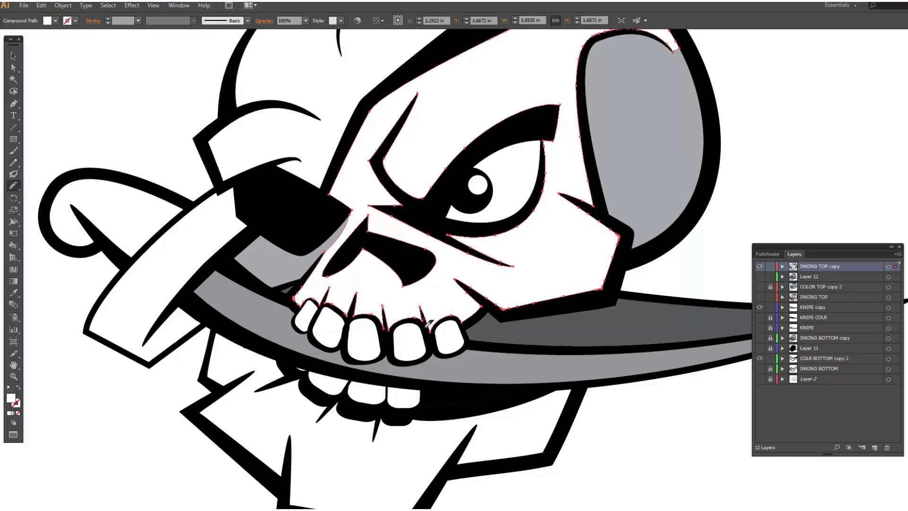
mouse_move(425, 316)
left_mouse_down()
mouse_move(472, 305)
mouse_move(466, 288)
mouse_move(512, 294)
mouse_move(583, 270)
mouse_move(598, 242)
mouse_move(574, 203)
left_mouse_up()
key("v")
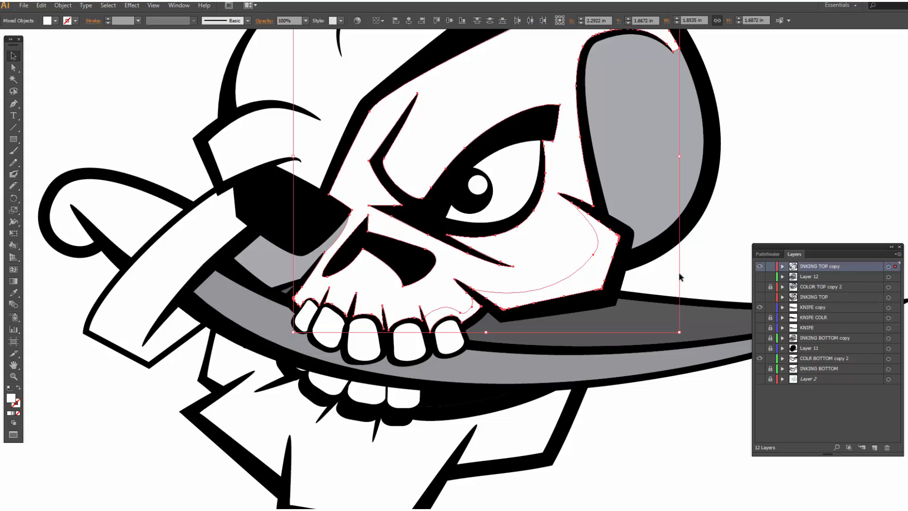
Step: Fill the cheekbone shadow and the gum shadow above the upper tooth farthest from the eye patch with medium grey
left_click(565, 269)
left_click(55, 20)
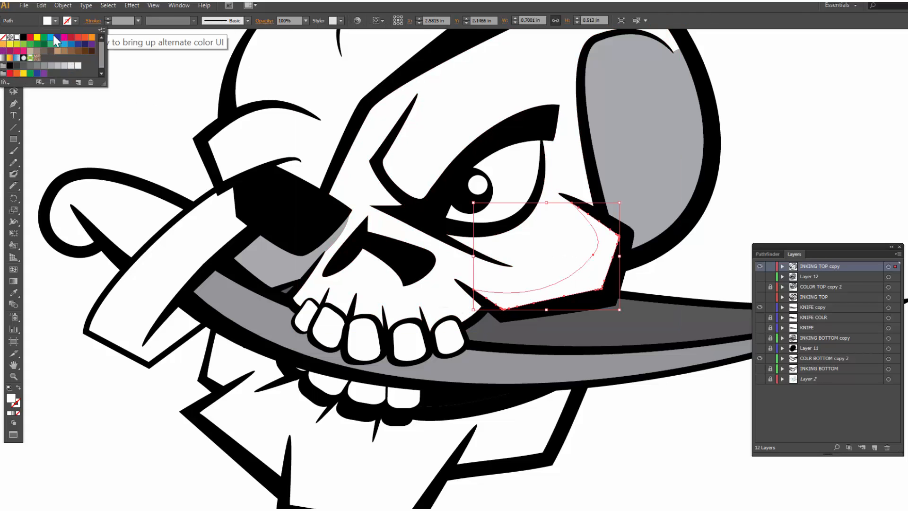
left_click(51, 65)
left_click(456, 308)
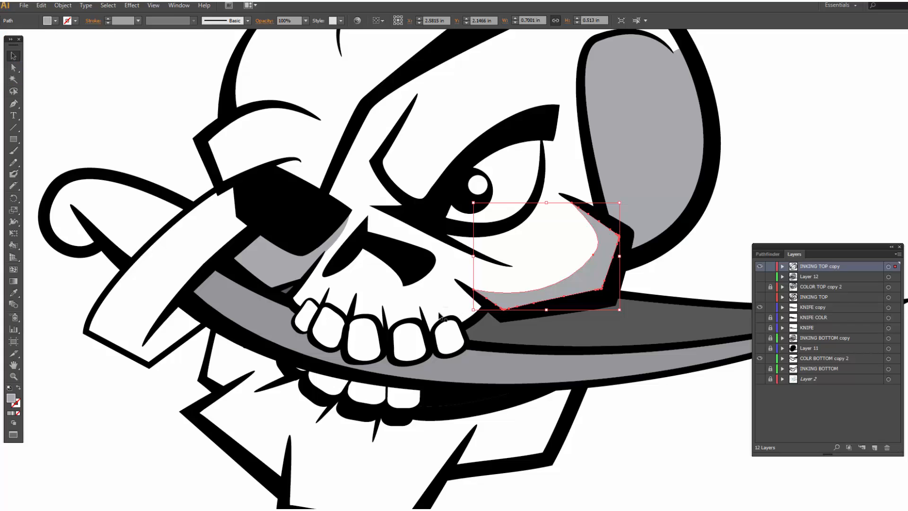
left_click(439, 314)
left_click(55, 21)
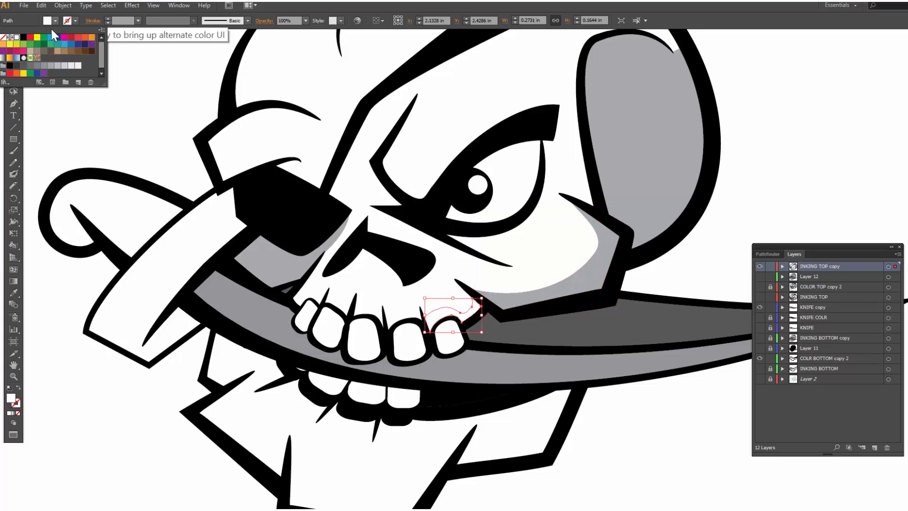
left_click(49, 66)
left_click(87, 120)
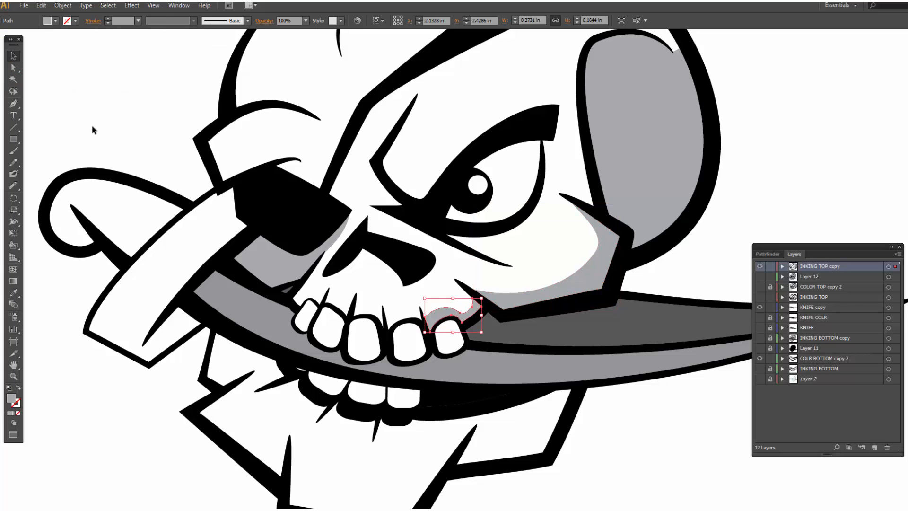
left_click(132, 150)
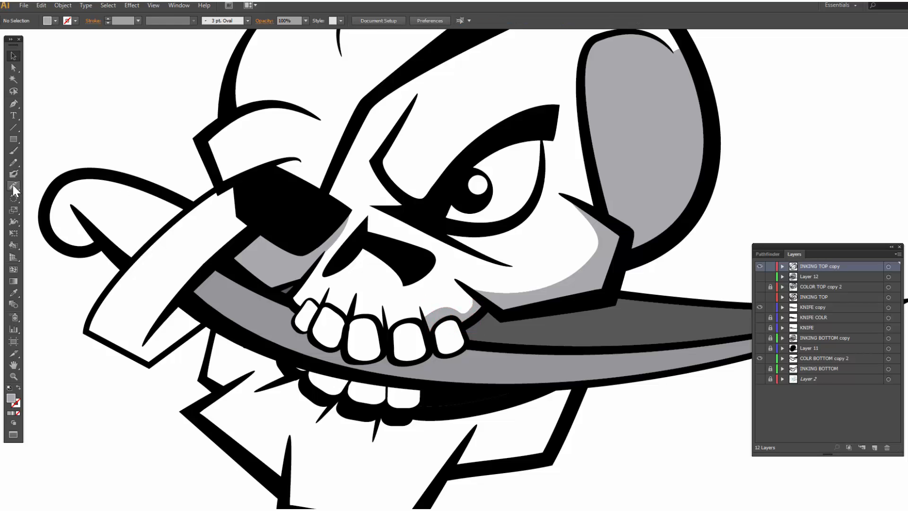
Step: Cut further shadow shapes from the face above the remaining upper teeth, beneath the open eye and along the top of the brow
left_click(354, 279)
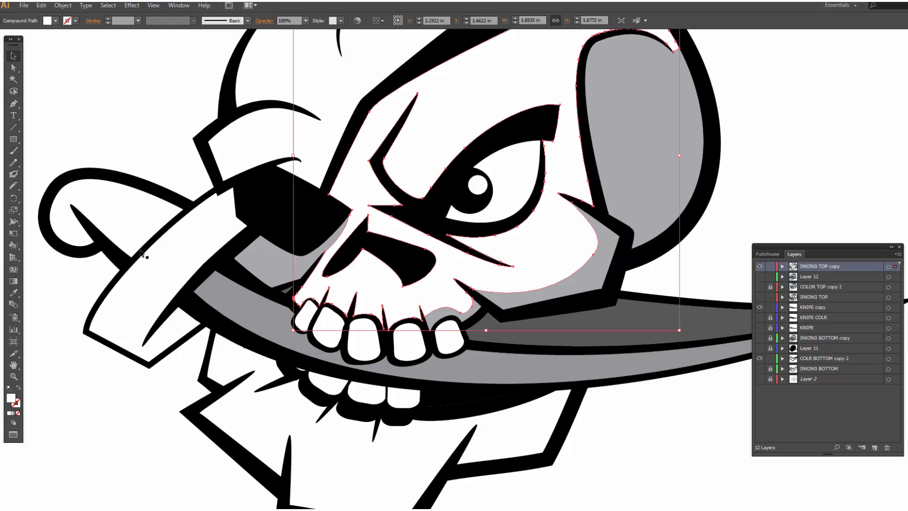
left_click(18, 187)
mouse_move(321, 264)
left_mouse_down()
mouse_move(309, 297)
mouse_move(331, 280)
mouse_move(323, 309)
mouse_move(349, 306)
mouse_move(359, 281)
mouse_move(355, 318)
left_mouse_up()
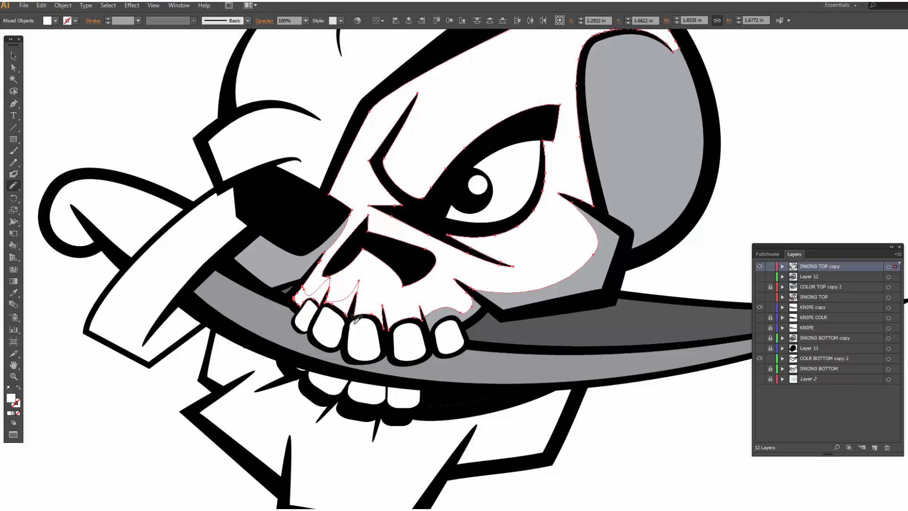
mouse_move(356, 312)
left_mouse_down()
mouse_move(384, 314)
mouse_move(379, 291)
mouse_move(392, 341)
mouse_move(410, 317)
mouse_move(425, 320)
left_mouse_up()
mouse_move(468, 251)
left_mouse_down()
mouse_move(524, 228)
mouse_move(548, 195)
mouse_move(546, 169)
left_mouse_up()
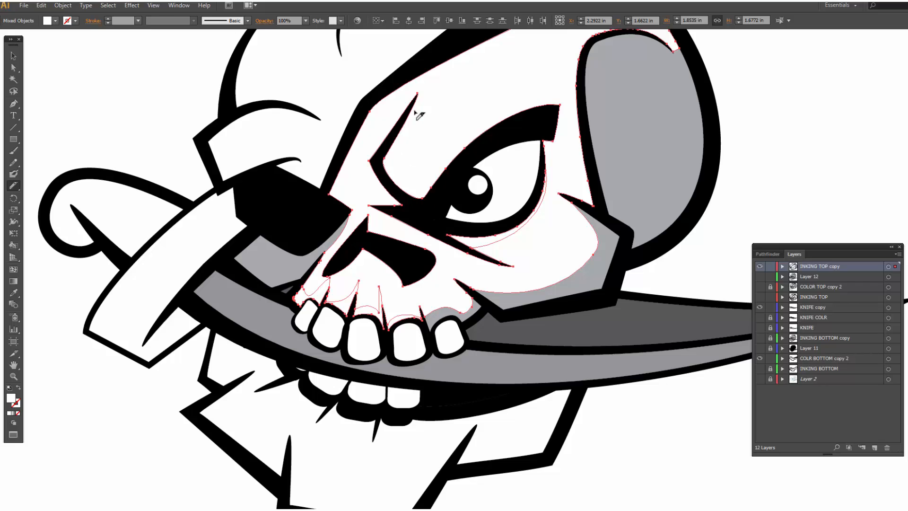
mouse_move(393, 125)
left_mouse_down()
mouse_move(412, 176)
mouse_move(427, 173)
mouse_move(485, 124)
mouse_move(548, 108)
left_mouse_up()
key("v")
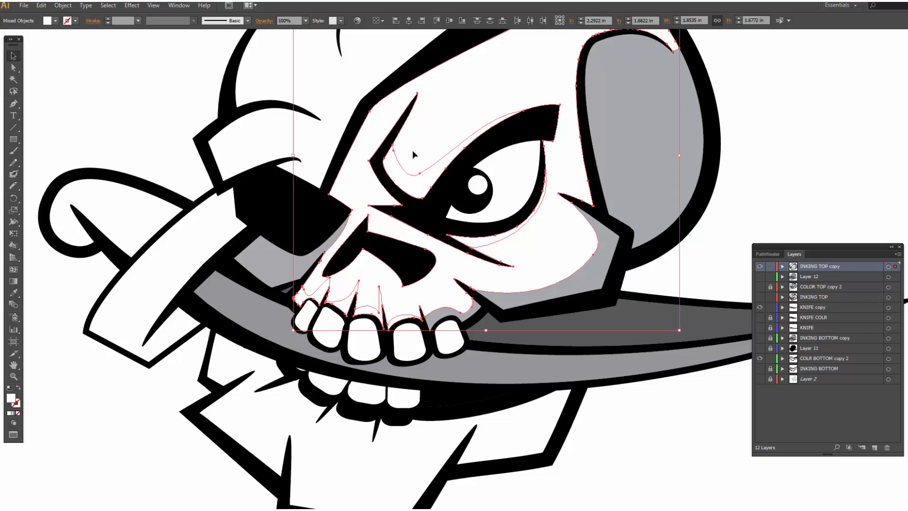
left_click(746, 167)
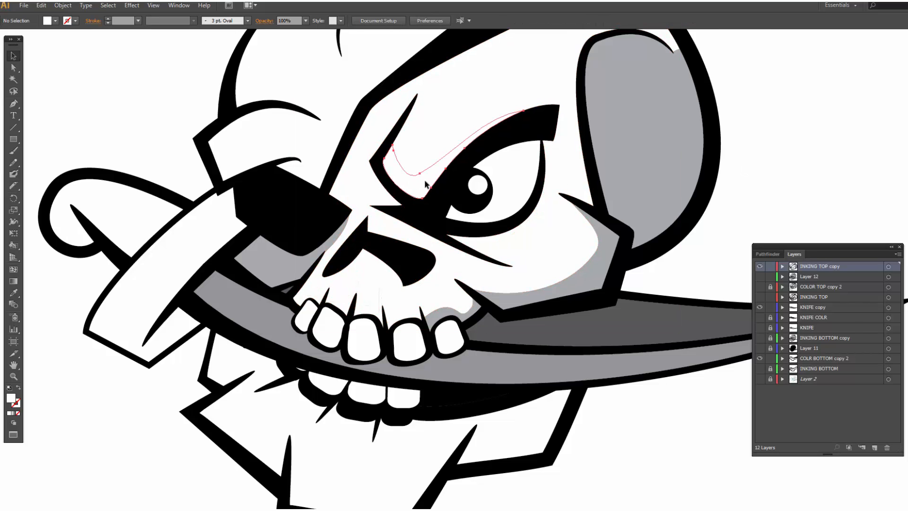
Step: Fill the shadow shapes above the brow and beneath the open eye with the medium grey swatch
left_click(431, 187)
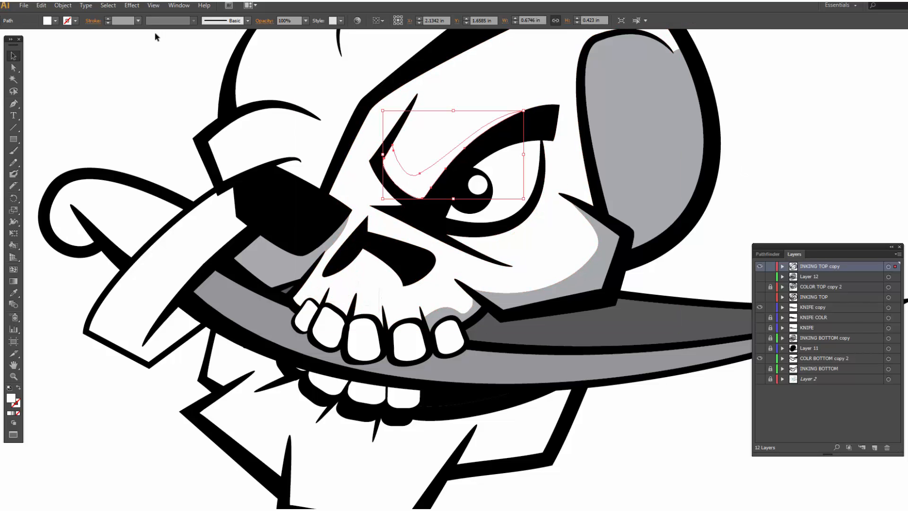
left_click(47, 20)
left_click(52, 65)
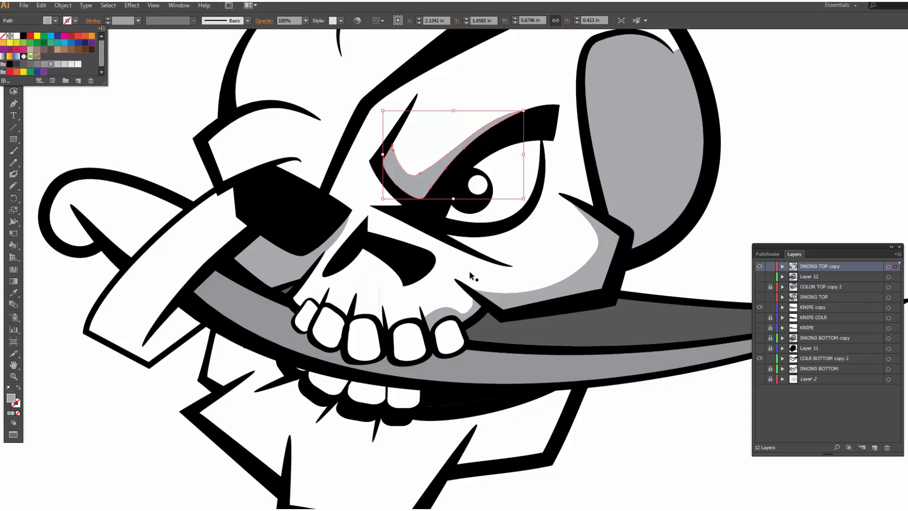
left_click(477, 248)
left_click(470, 240)
left_click(48, 20)
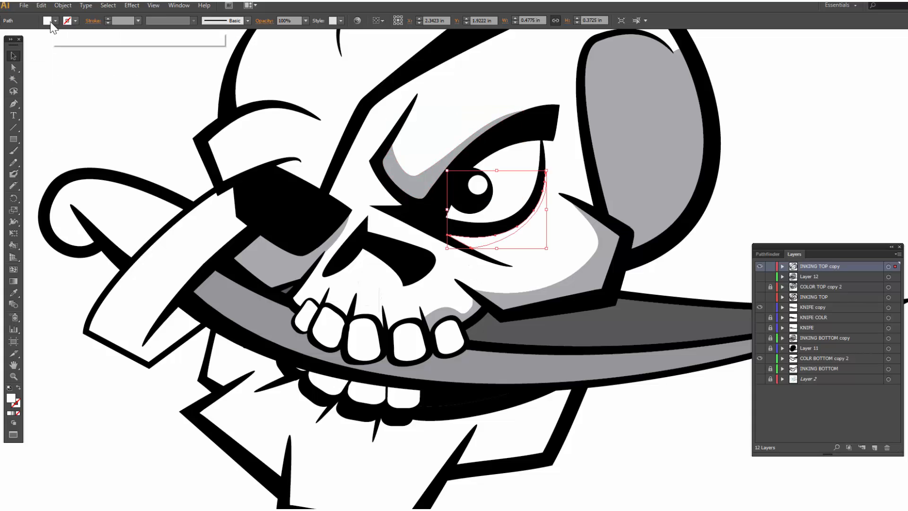
left_click(50, 64)
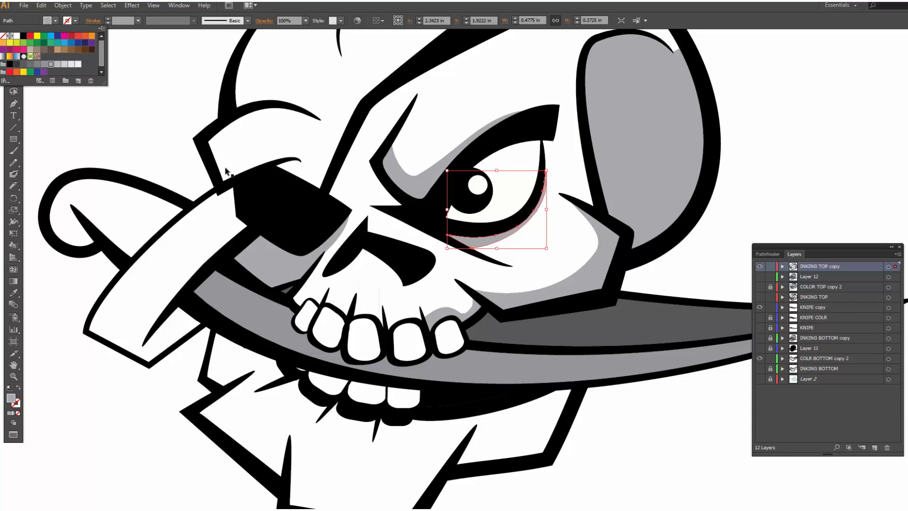
Step: Fill the gum shadows above the three upper teeth nearest the eye patch with the medium grey swatch
left_click(403, 297)
left_click(406, 318)
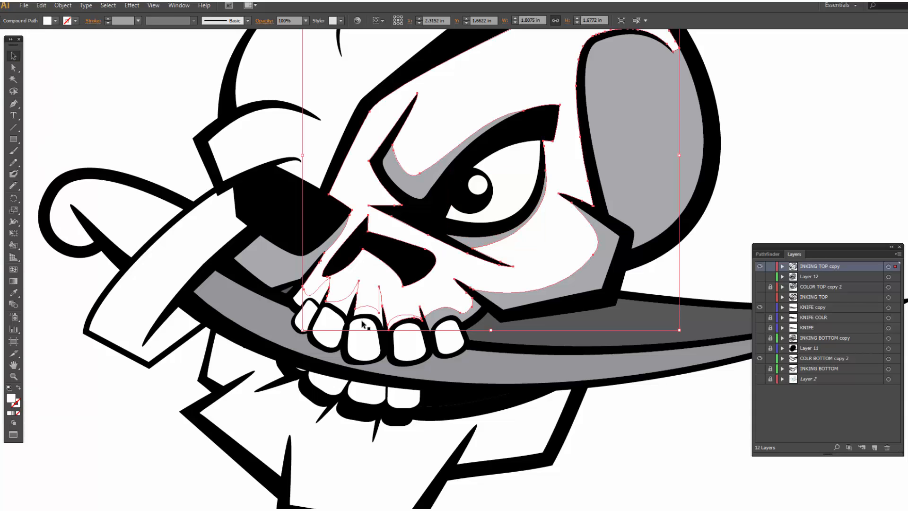
left_click(301, 298)
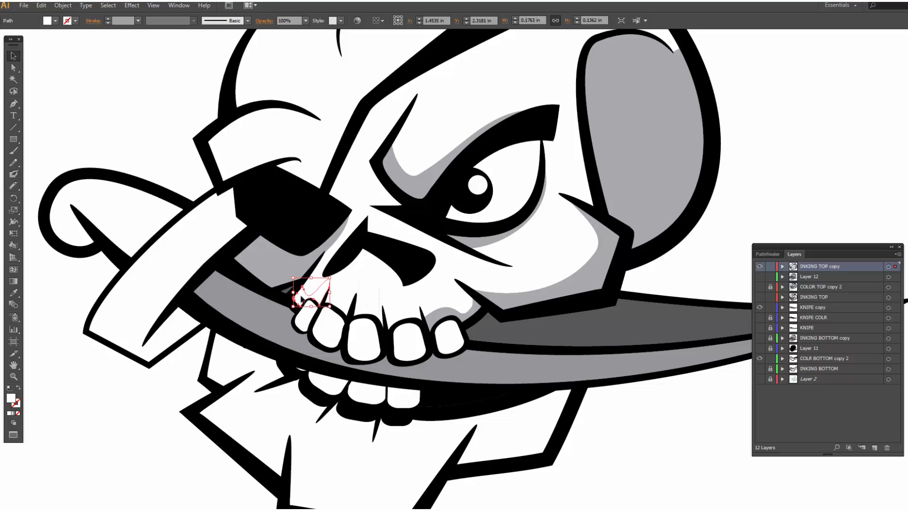
left_click(47, 21)
left_click(51, 64)
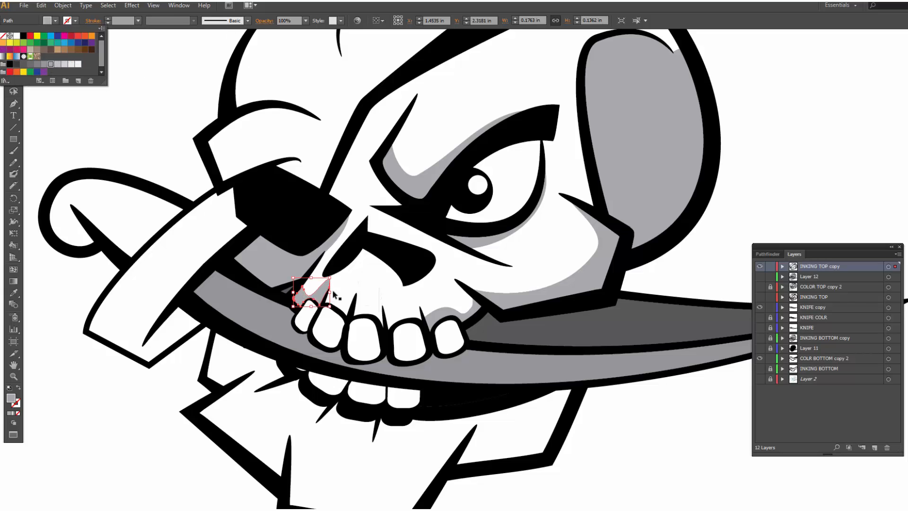
left_click(342, 307)
left_click(344, 306)
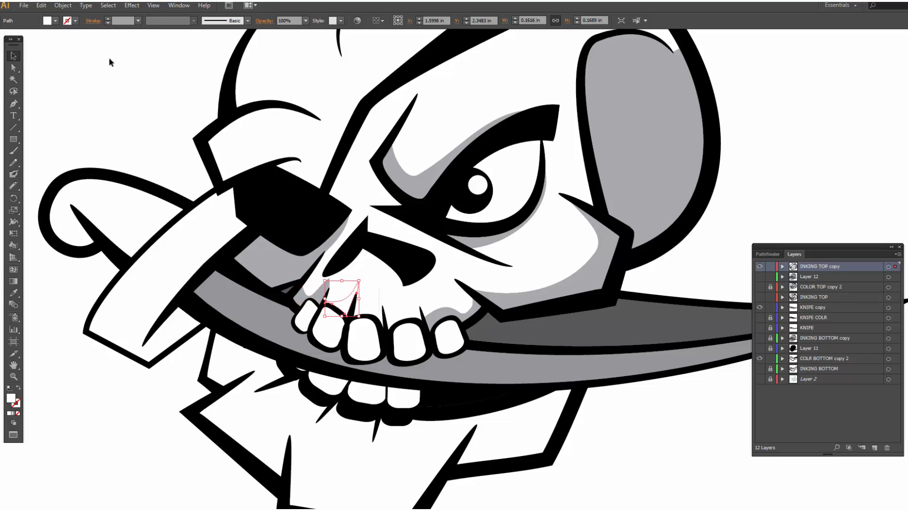
left_click(51, 23)
left_click(51, 64)
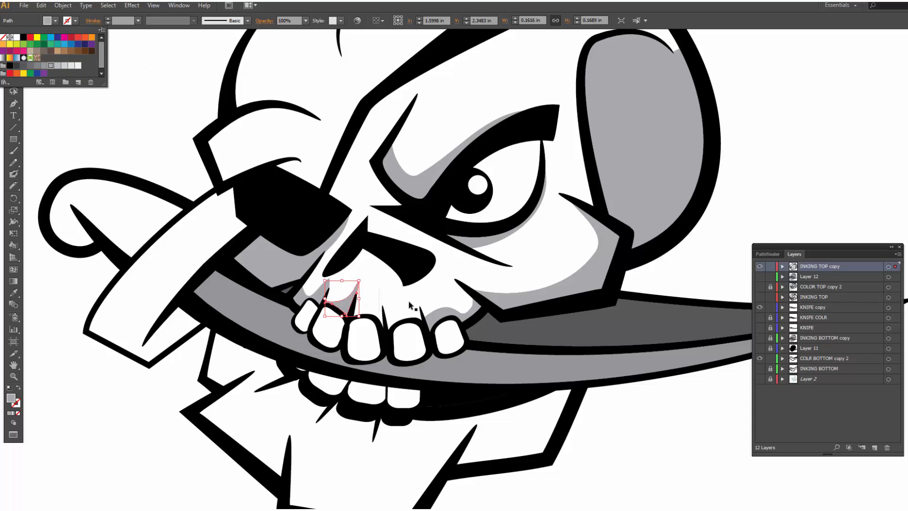
left_click(381, 315)
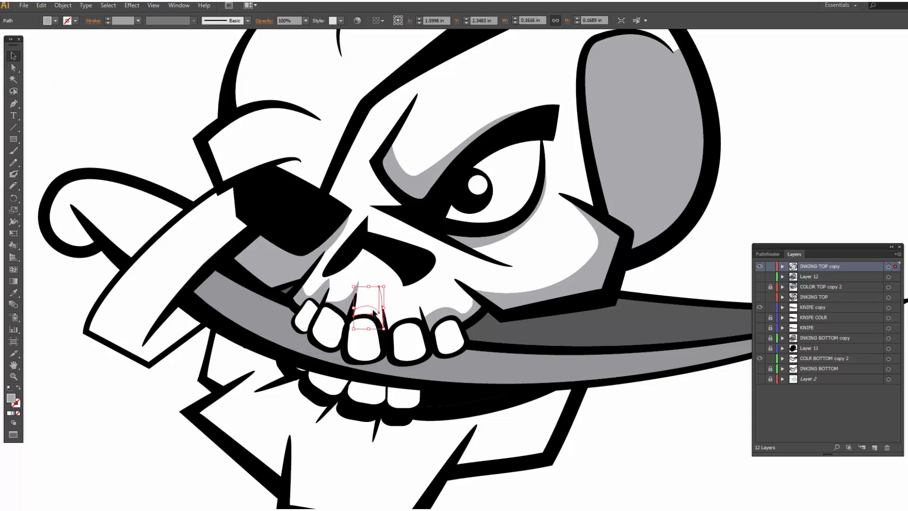
left_click(55, 21)
left_click(50, 64)
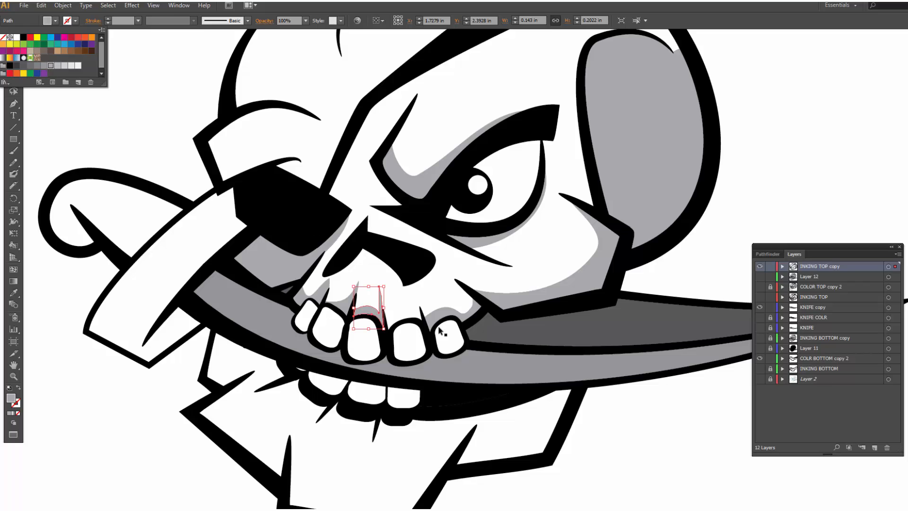
left_click(410, 317)
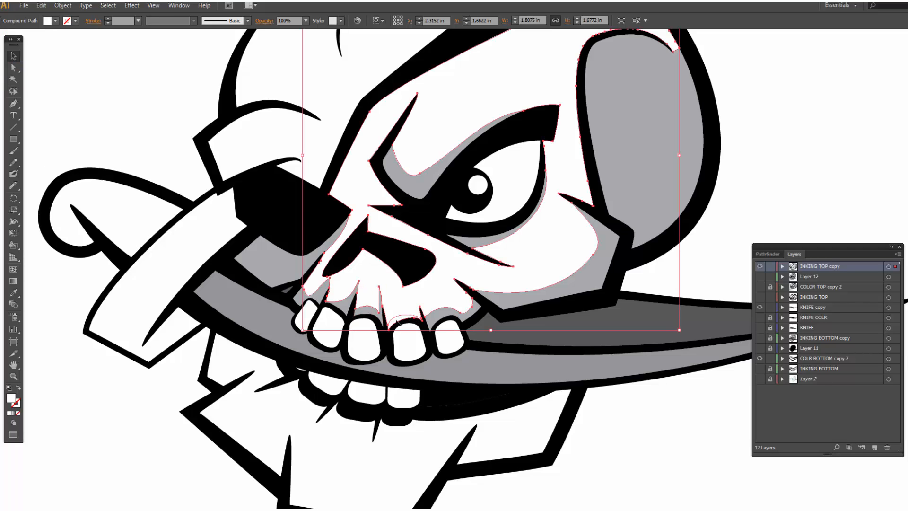
left_click(622, 426)
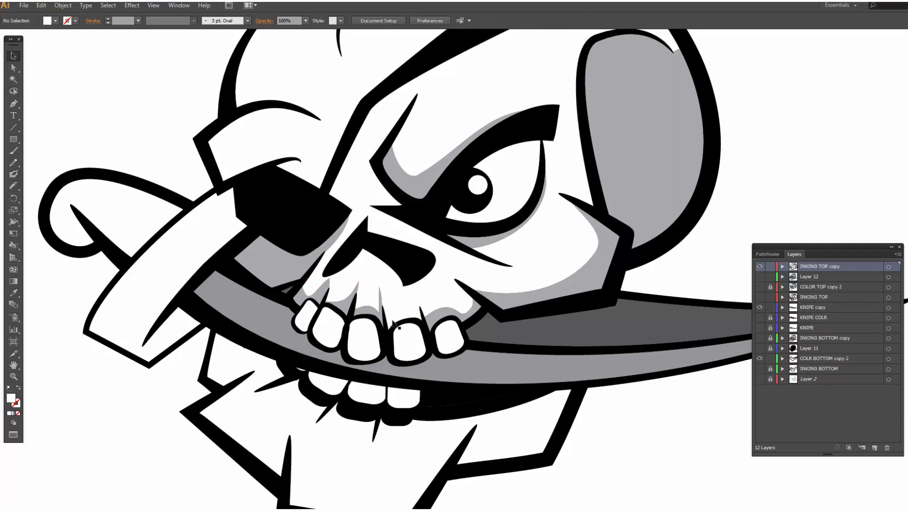
left_click(393, 323)
left_click(630, 423)
left_click(403, 322)
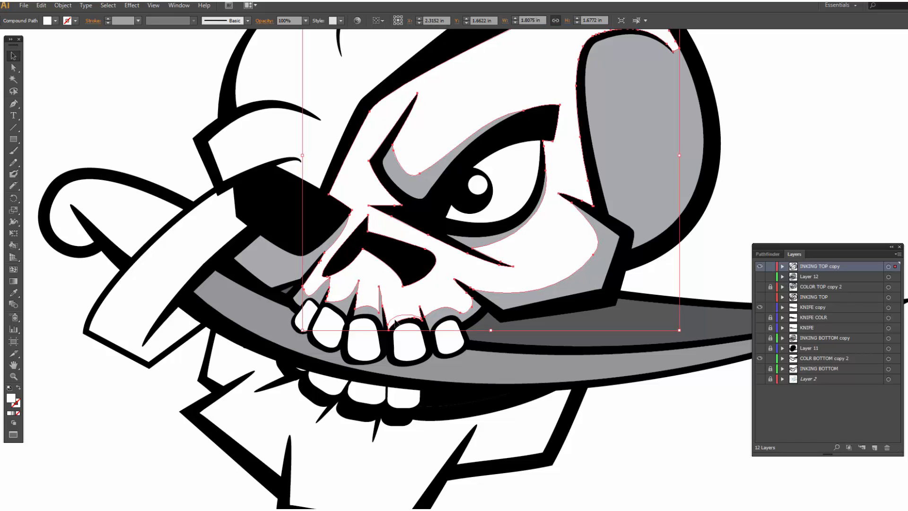
left_click(639, 428)
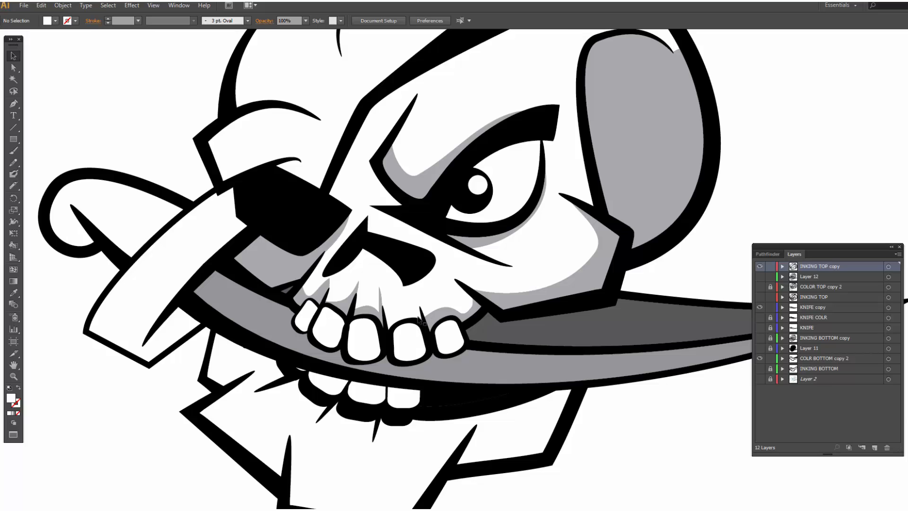
left_click(417, 320)
left_click(648, 470)
left_click(393, 324)
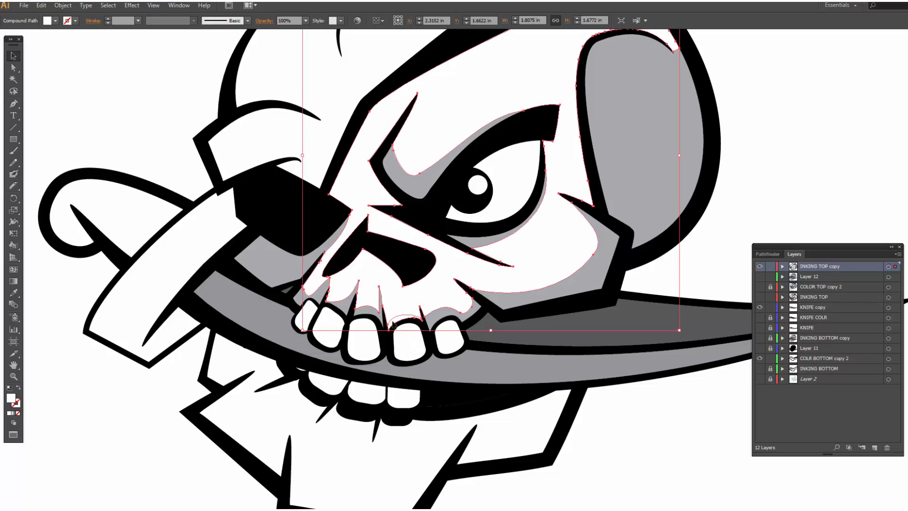
left_click(665, 453)
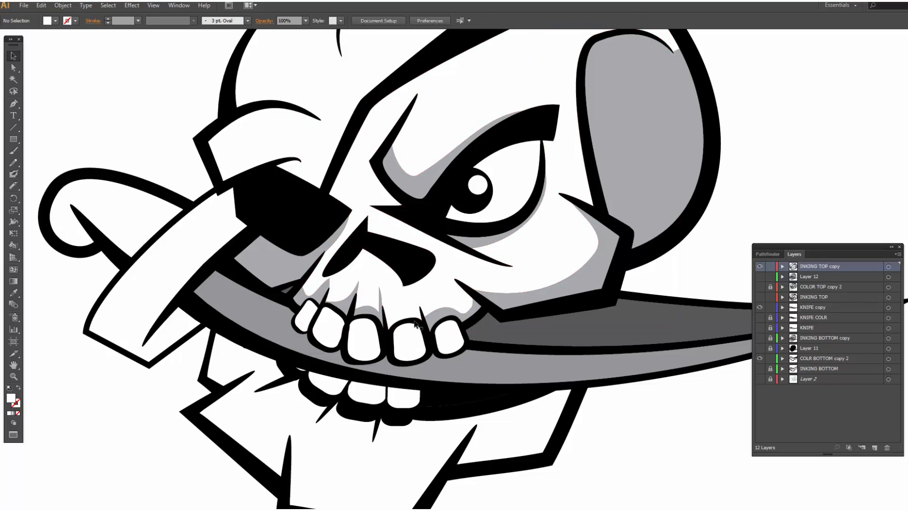
Step: Complete the cut between the third and fourth upper teeth from the eye patch to separate the fourth tooth's gum shadow from the face
left_click(396, 301)
left_click(13, 185)
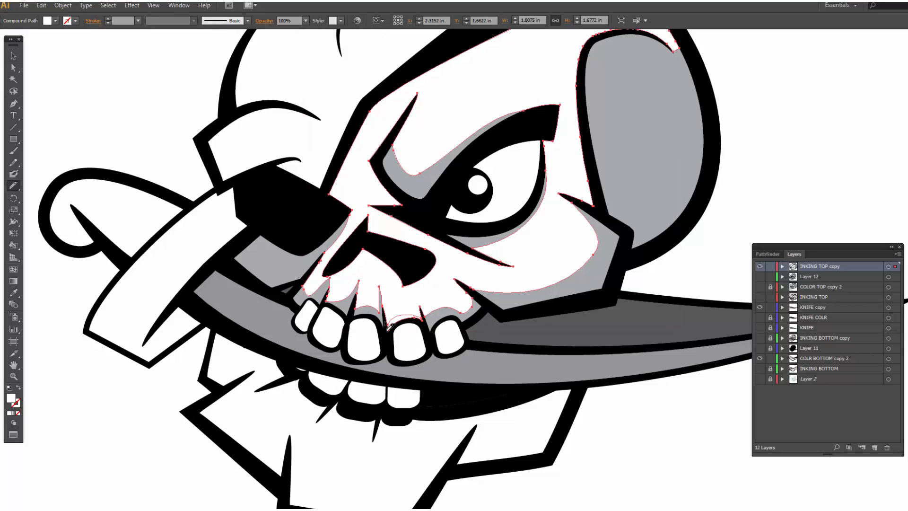
left_click_drag(387, 328, 391, 327)
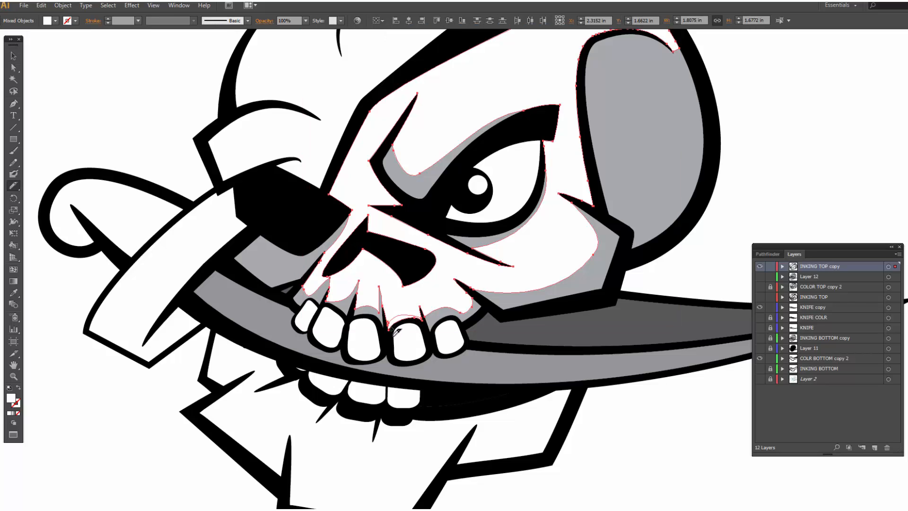
key("v")
left_click(468, 350)
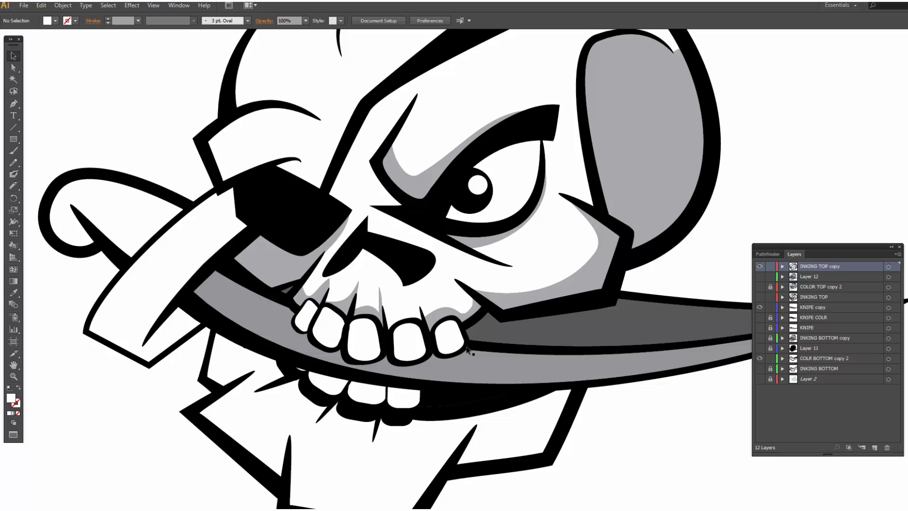
Step: Fill the gum shadow above the fourth upper tooth from the eye patch with the C=0 M=0 Y=0 K=40 grey
left_click(403, 321)
left_click(47, 21)
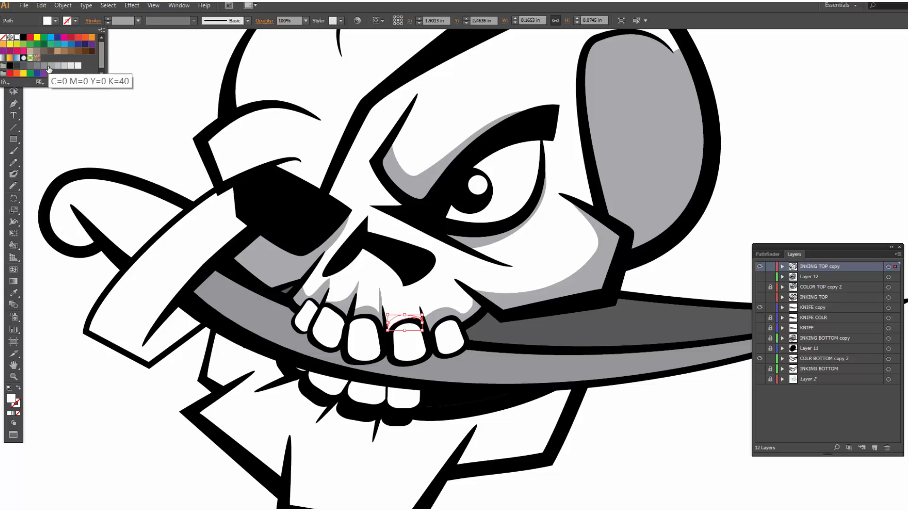
left_click(49, 69)
left_click(95, 142)
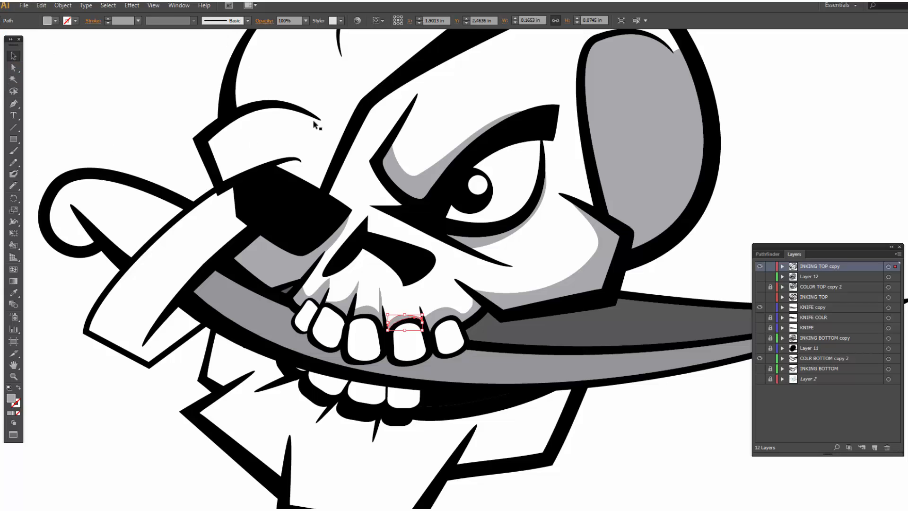
Step: Cut curved shadow shapes from the forehead piece, above the eye patch and along the outer edge of the cranium
left_click_drag(371, 136, 348, 226)
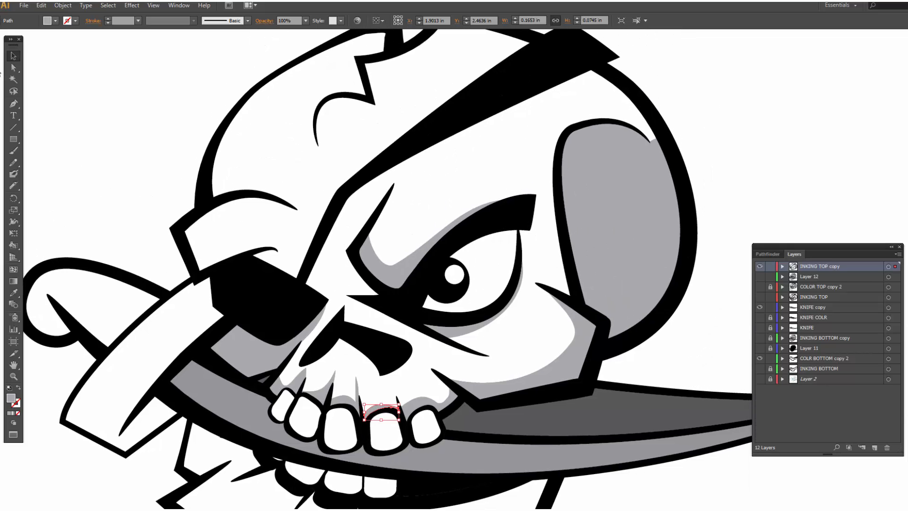
left_click(263, 148)
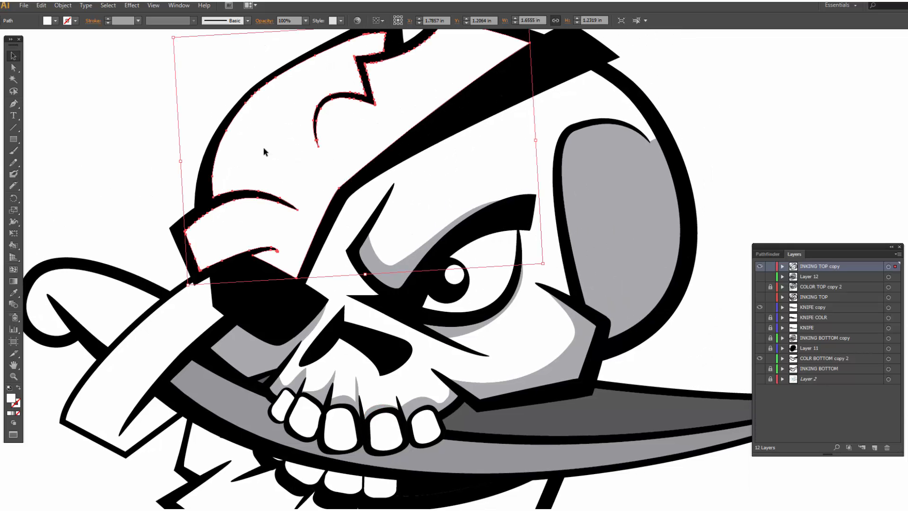
left_click(13, 185)
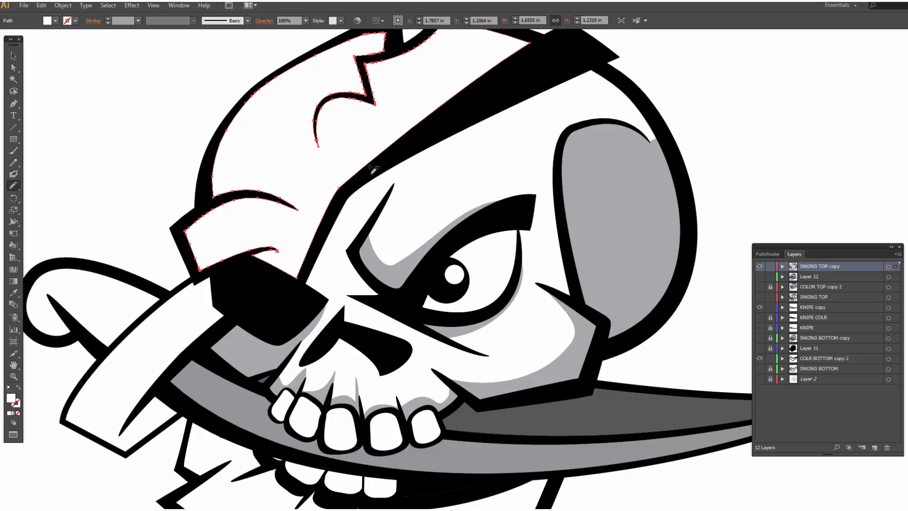
mouse_move(373, 174)
left_mouse_down()
mouse_move(322, 204)
mouse_move(289, 249)
mouse_move(216, 246)
mouse_move(210, 217)
mouse_move(222, 201)
mouse_move(248, 198)
left_mouse_up()
mouse_move(324, 49)
left_mouse_down()
mouse_move(268, 94)
mouse_move(231, 201)
left_mouse_up()
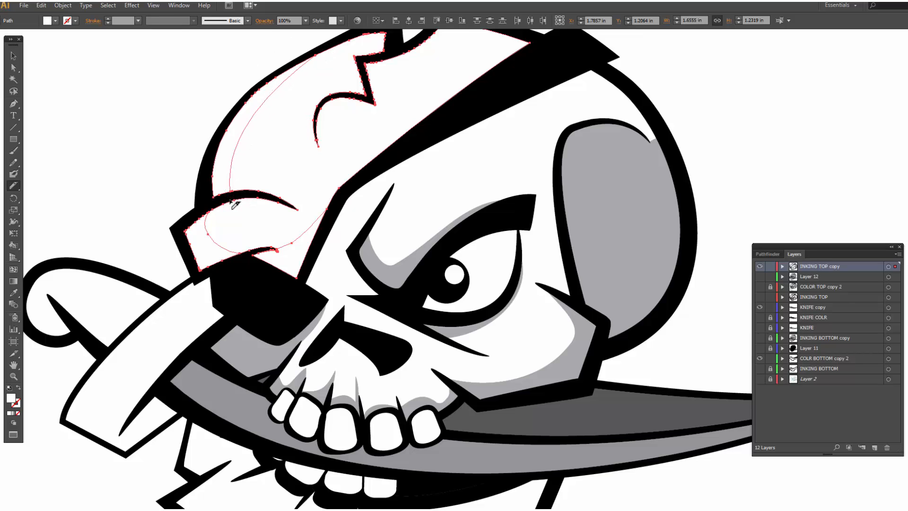
key("v")
left_click(188, 137)
Step: Fill the cranium edge shadow and the shadow shapes above the eye patch with the medium grey swatch
left_click(238, 139)
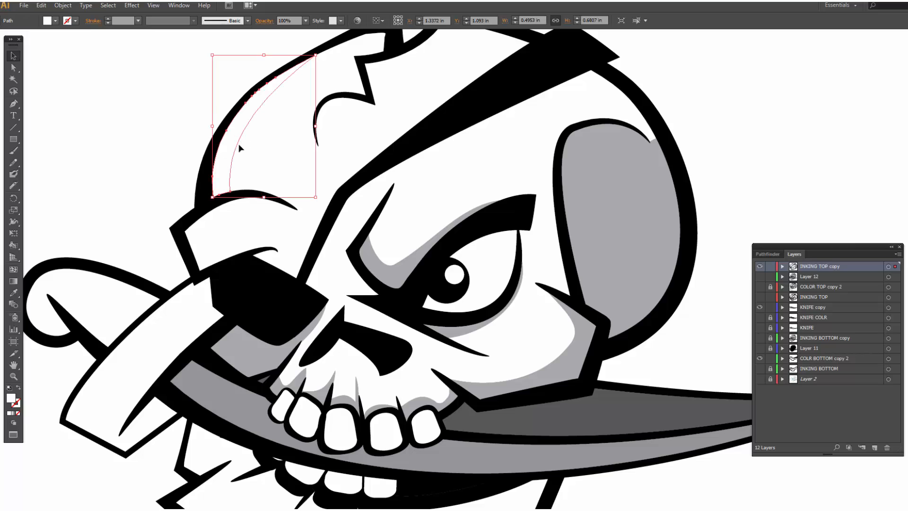
left_click(212, 220, "shift")
left_click(122, 163)
left_click(197, 232)
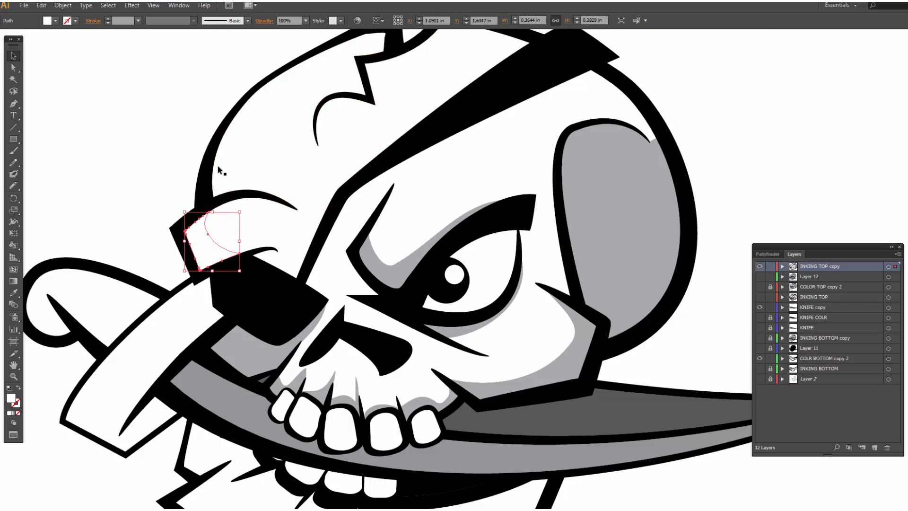
left_click(240, 196, "shift")
left_click(285, 256, "shift")
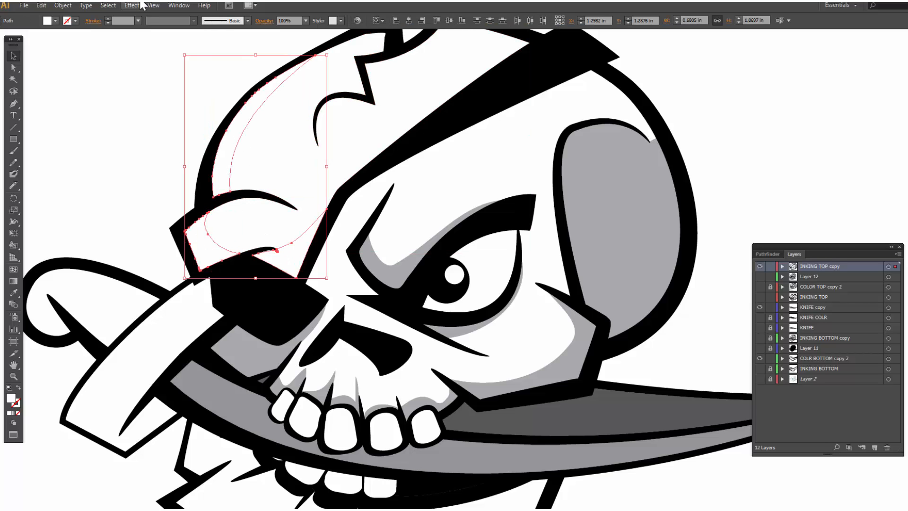
left_click(55, 20)
left_click(52, 66)
left_click(90, 150)
left_click(101, 175)
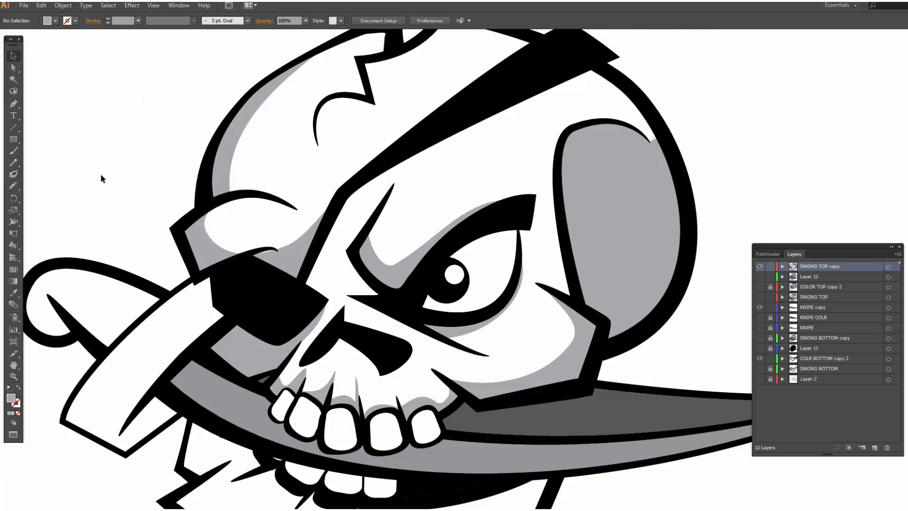
Step: Cut a small curved shadow shape from the face at the nose bridge, beside the inner end of the open eye's brow
scroll(149, 140, "down", 2)
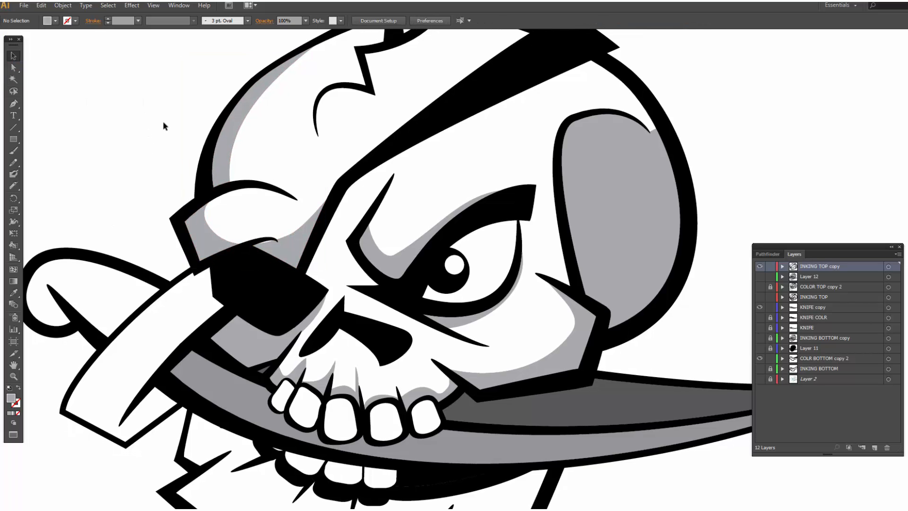
left_click(343, 250)
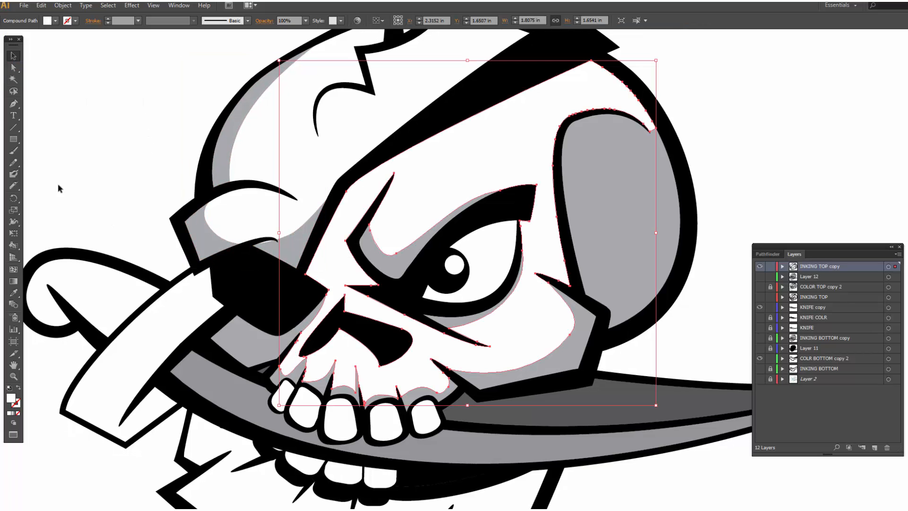
left_click(14, 185)
mouse_move(348, 242)
left_mouse_down()
mouse_move(349, 275)
mouse_move(384, 301)
left_mouse_up()
key("v")
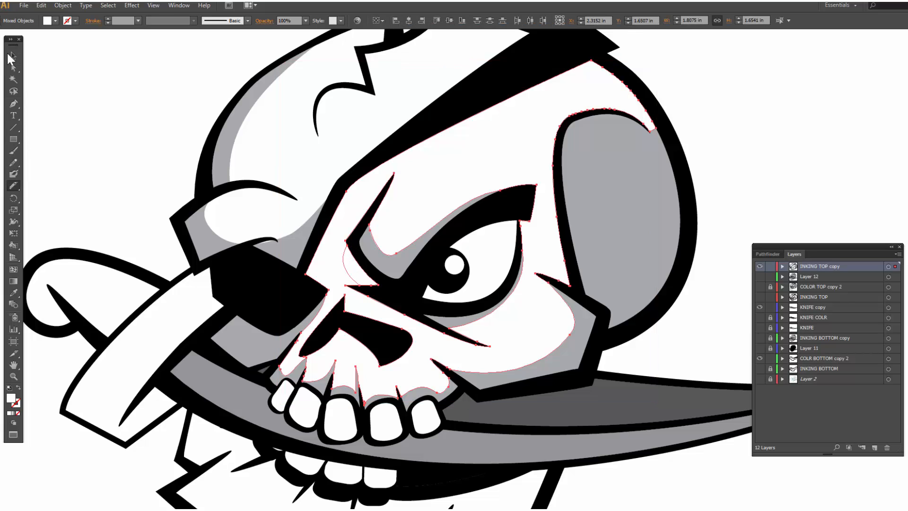
left_click(190, 163)
Step: Fill the nose bridge shadow with the medium grey swatch
left_click(355, 272)
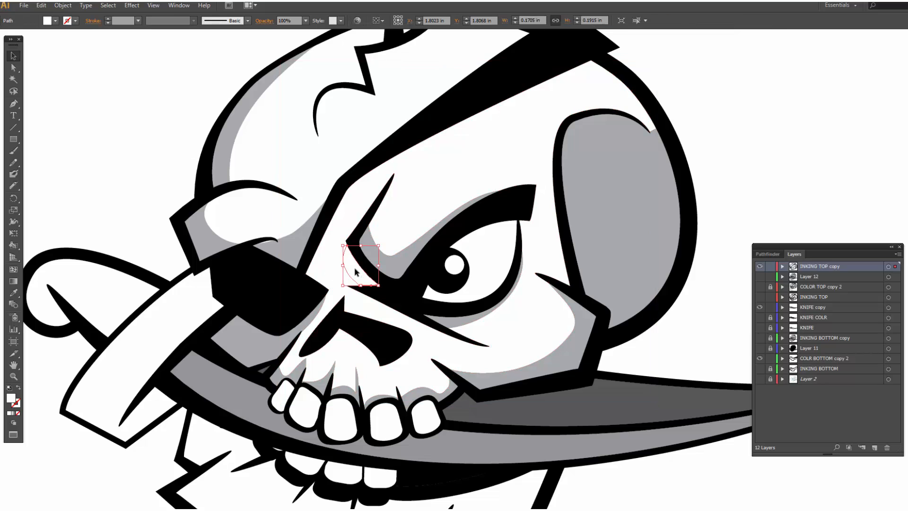
left_click(55, 21)
left_click(52, 69)
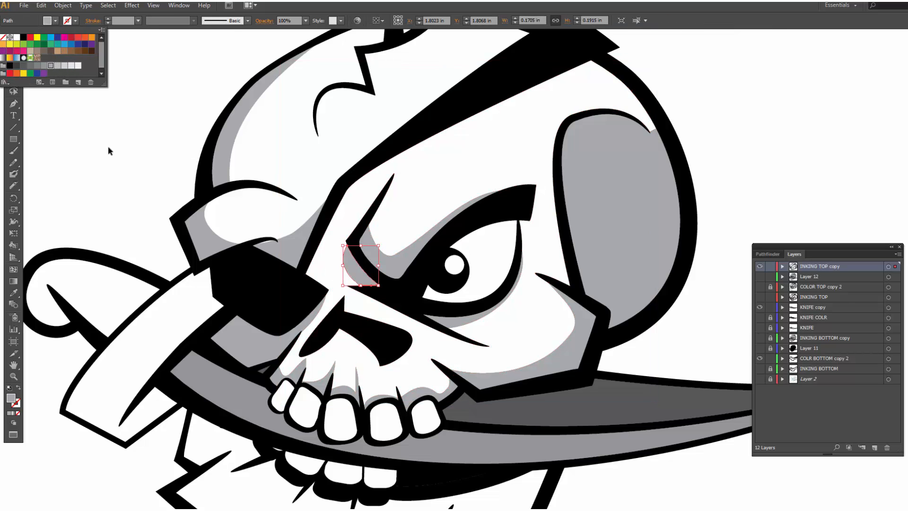
left_click(181, 204)
Step: Change the nose bridge shadow's fill to a darker grey swatch
left_click(362, 278)
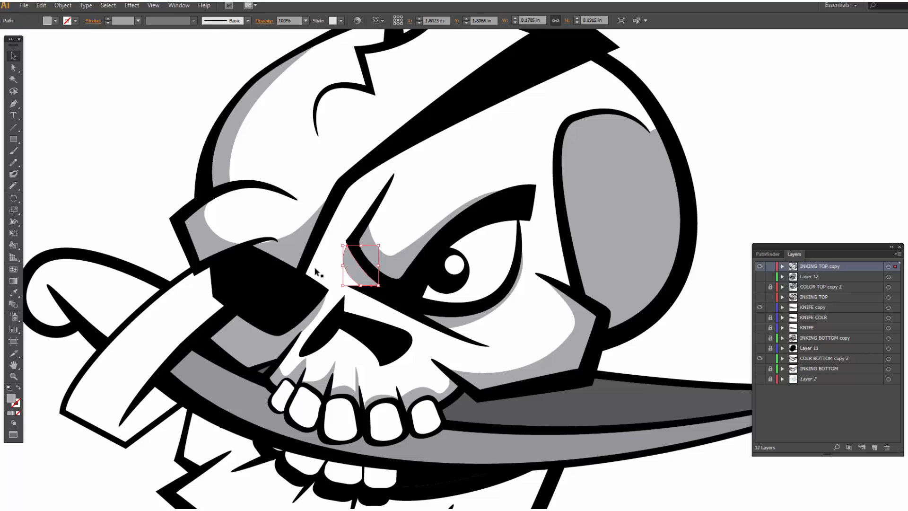
left_click(55, 20)
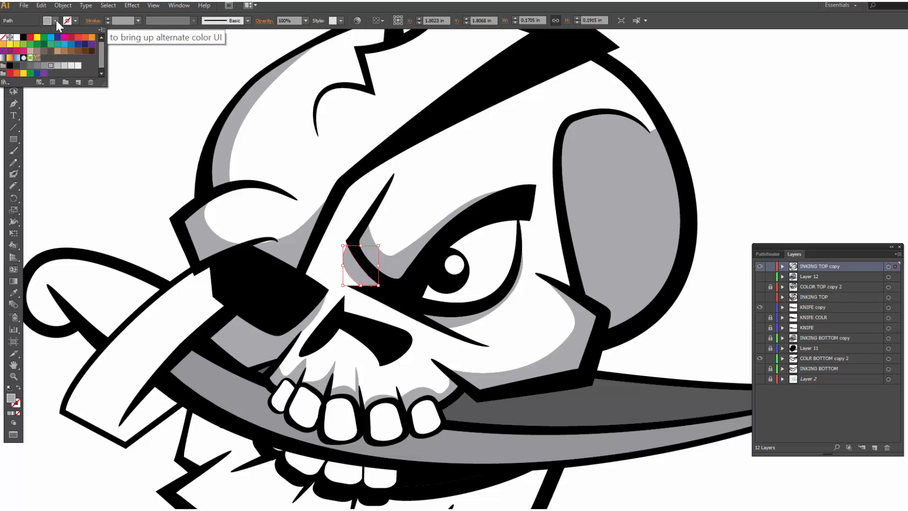
left_click(32, 66)
Step: Fill the curved shadow beneath the open eye with the darker grey swatch
left_click(454, 325)
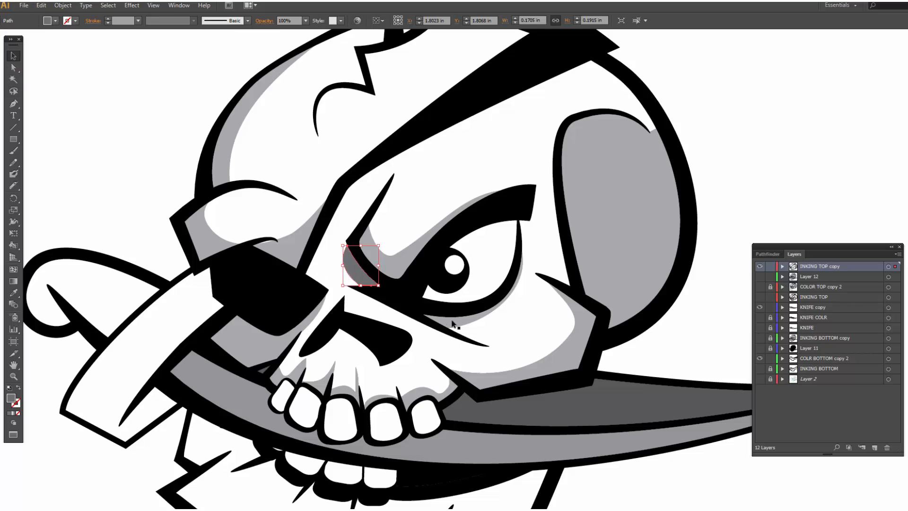
left_click(449, 324)
left_click(55, 20)
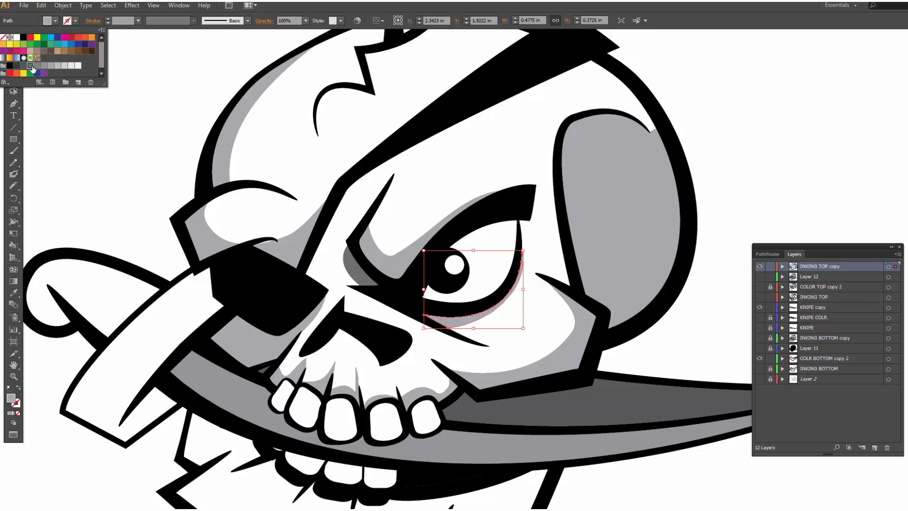
left_click(30, 66)
left_click(142, 172)
Step: Cut a curved shadow shape with the Knife from the small outermost upper tooth nearest the knife handle
scroll(147, 173, "down", 2)
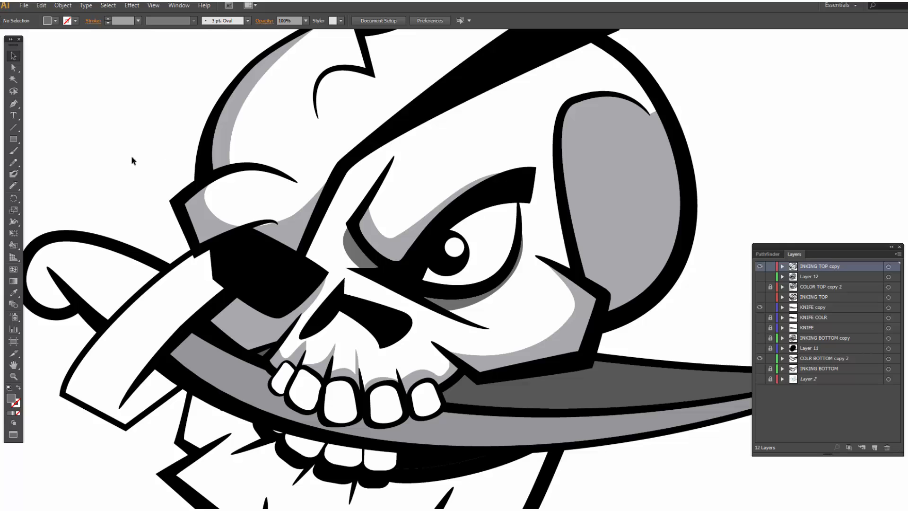
scroll(128, 114, "down", 5)
left_click(303, 331)
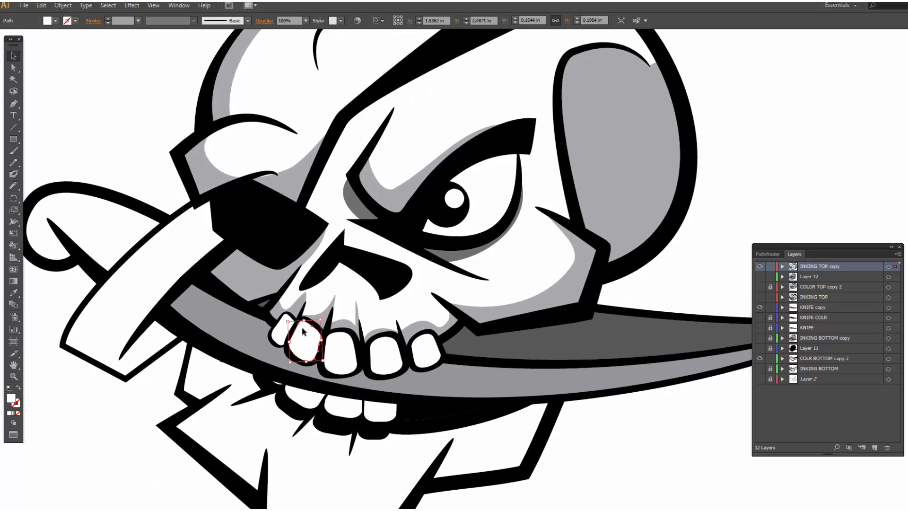
left_click(343, 354)
left_click(382, 358)
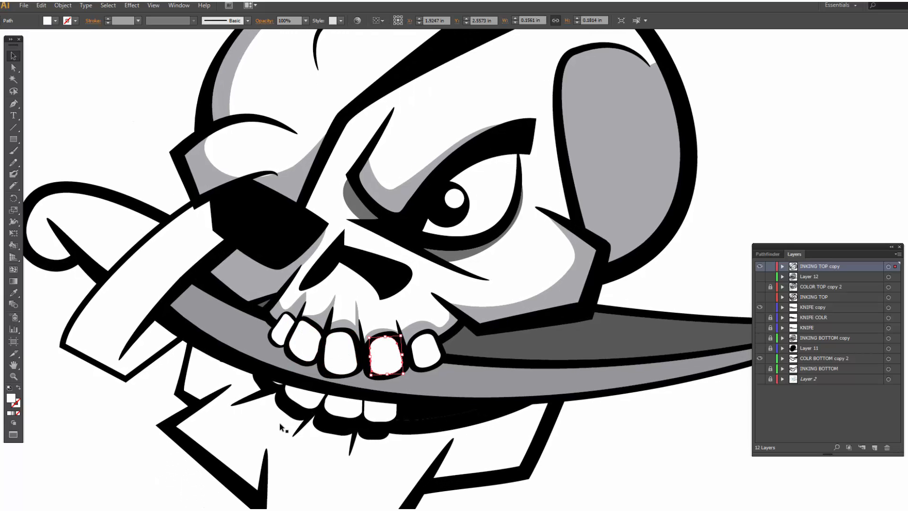
scroll(298, 439, "down", 4)
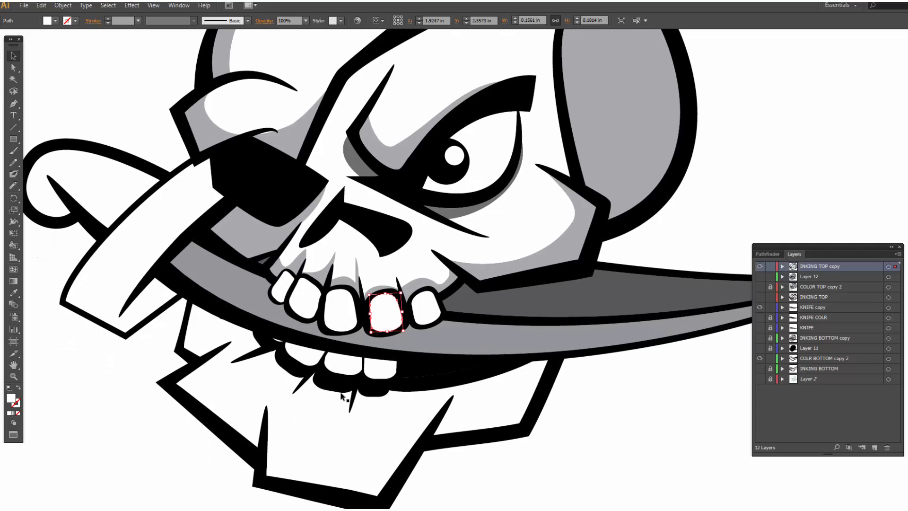
left_click(283, 283)
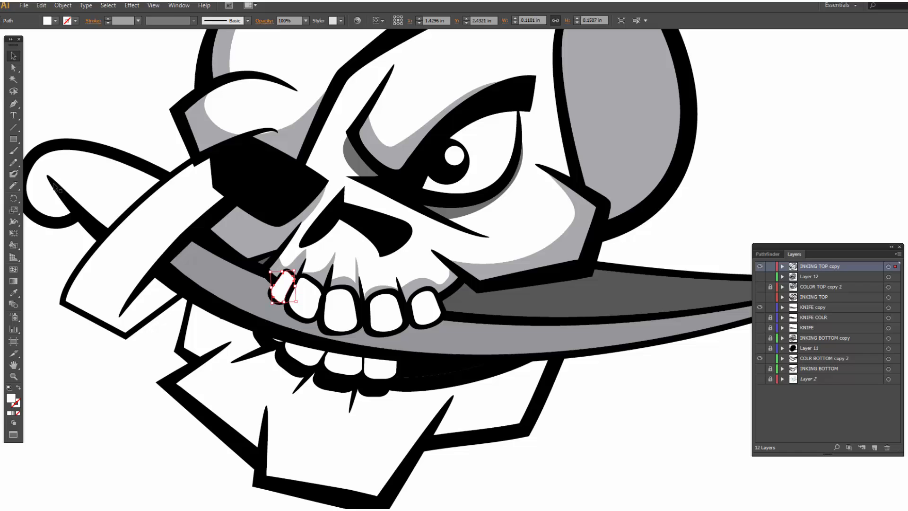
left_click(13, 185)
left_click_drag(276, 283, 293, 307)
key("v")
Step: Cut curved shadow shapes from the second and third upper teeth, counting from the knife handle
left_click(295, 306)
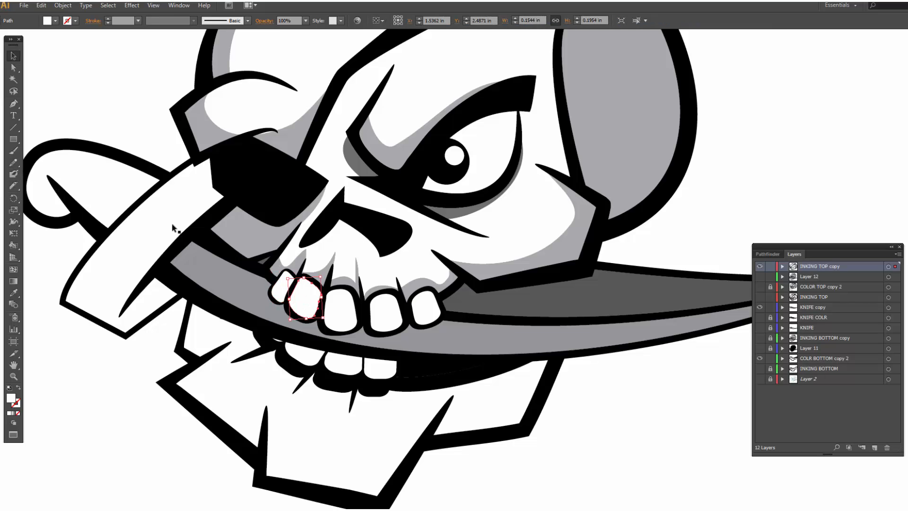
left_click_drag(17, 183, 52, 208)
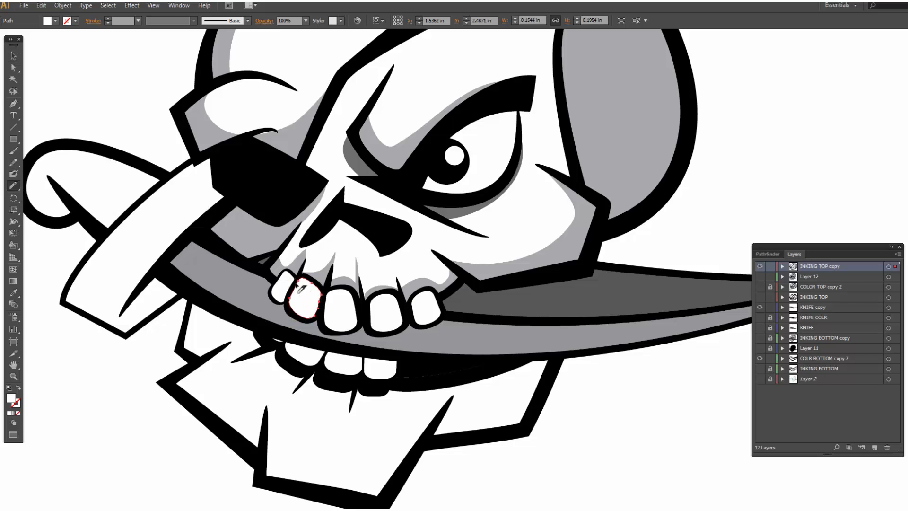
left_click_drag(300, 286, 322, 322)
left_click(337, 309, "ctrl")
mouse_move(326, 298)
left_mouse_down()
mouse_move(350, 302)
mouse_move(354, 331)
mouse_move(333, 331)
left_mouse_up()
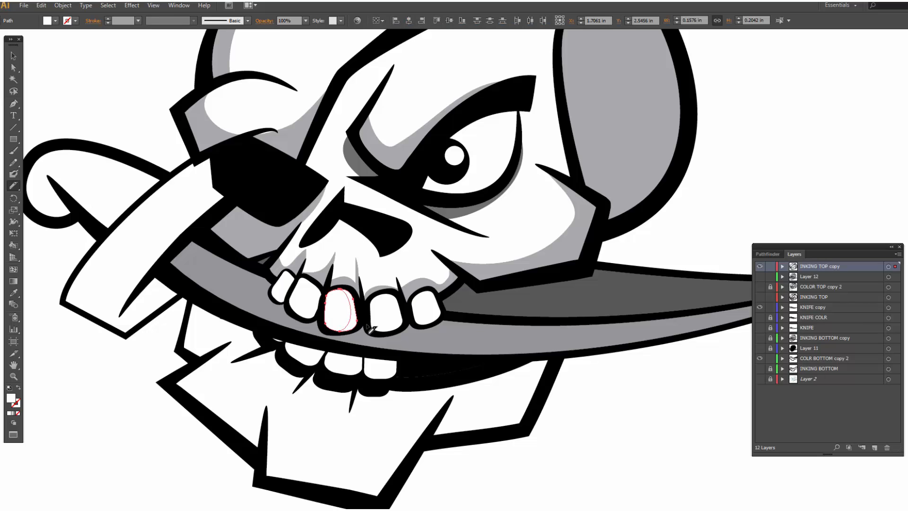
Step: Cut curved shadow shapes from the fourth and fifth upper teeth, counting from the knife handle
left_click(392, 319, "ctrl")
left_click(18, 186)
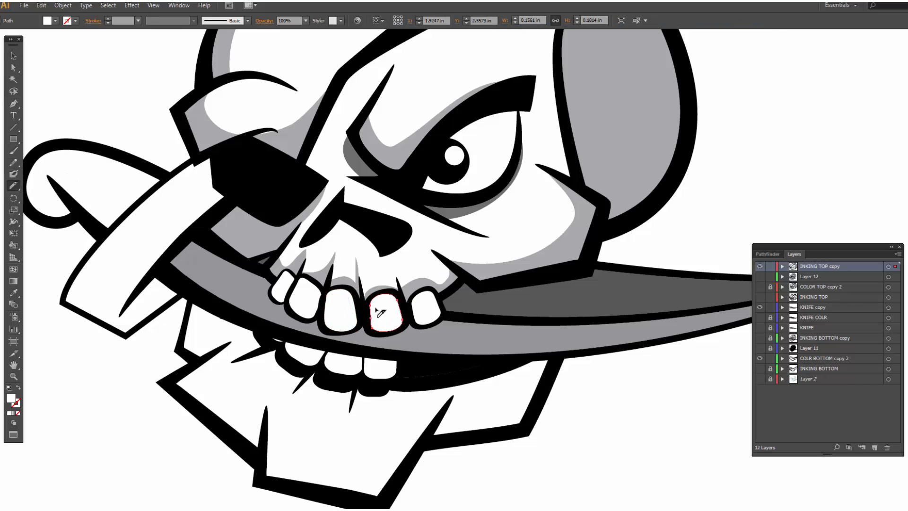
mouse_move(366, 306)
left_mouse_down()
mouse_move(392, 308)
mouse_move(403, 342)
left_mouse_up()
left_click(426, 307)
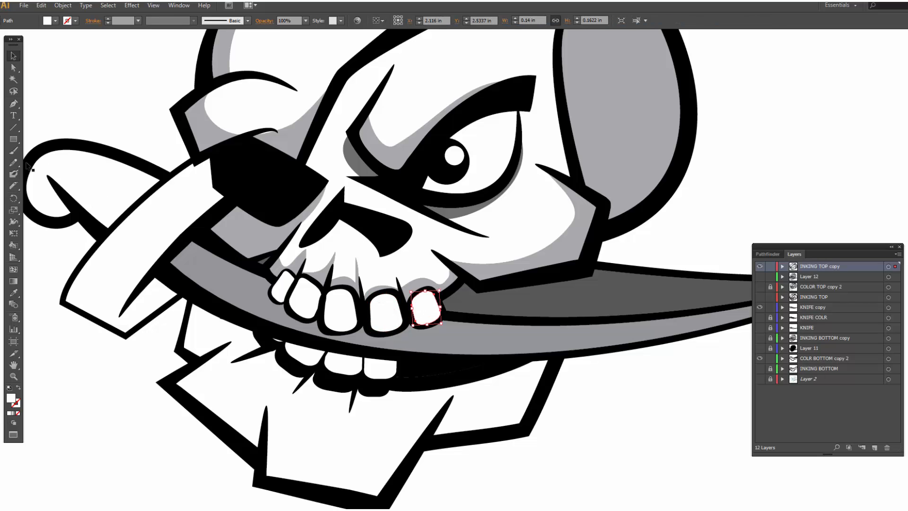
left_click(14, 186)
mouse_move(414, 308)
left_mouse_down()
mouse_move(410, 317)
mouse_move(419, 300)
mouse_move(432, 304)
mouse_move(436, 330)
left_mouse_up()
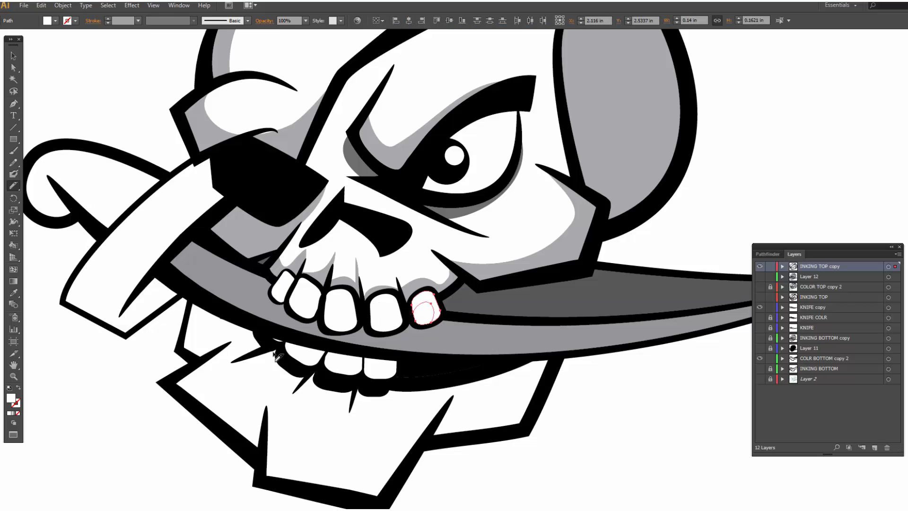
Step: Fill the shadow shapes on the first three upper teeth with a very light grey swatch
left_click(14, 56)
left_click(286, 278)
left_click(307, 289, "shift")
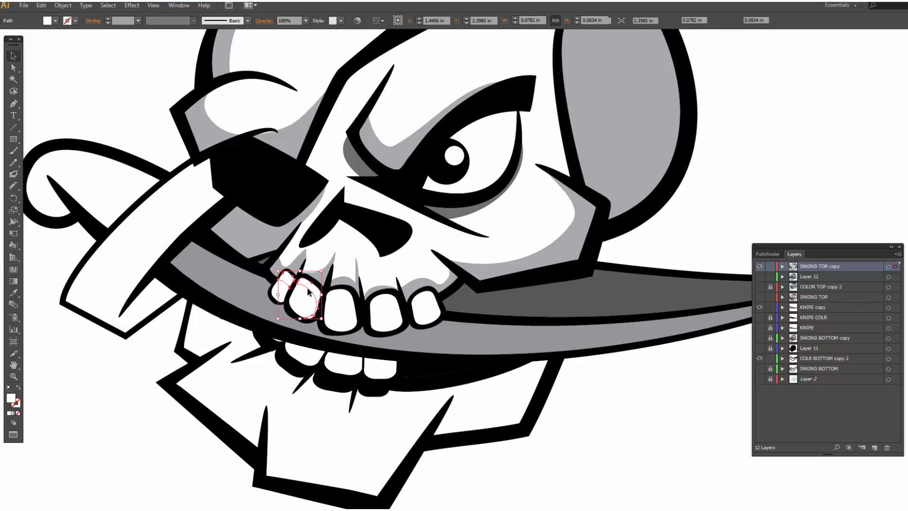
left_click(332, 294, "shift")
left_click(341, 298)
left_click(357, 312)
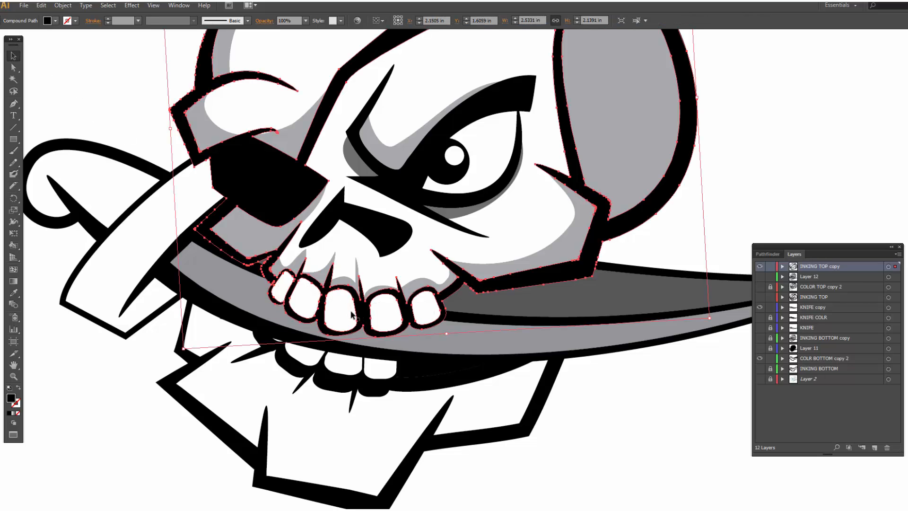
left_click(351, 311)
left_click(301, 292, "shift")
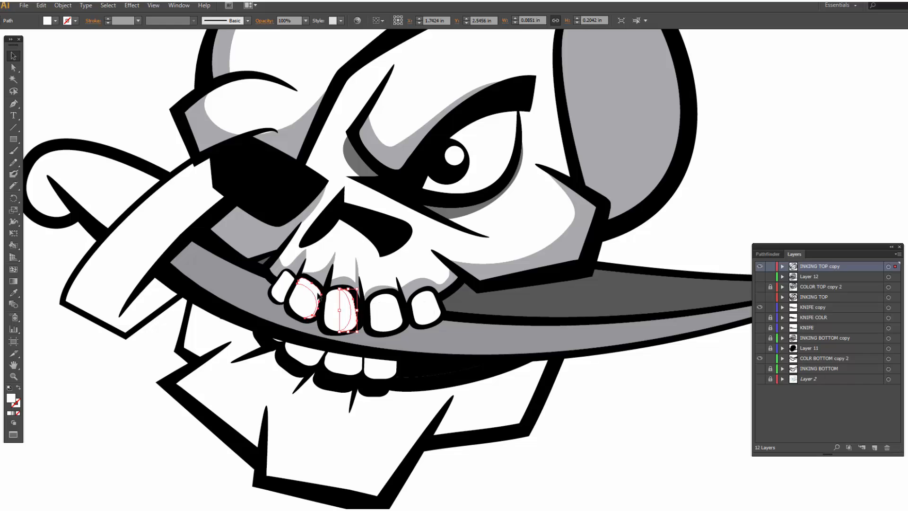
left_click(290, 282, "shift")
left_click(47, 21)
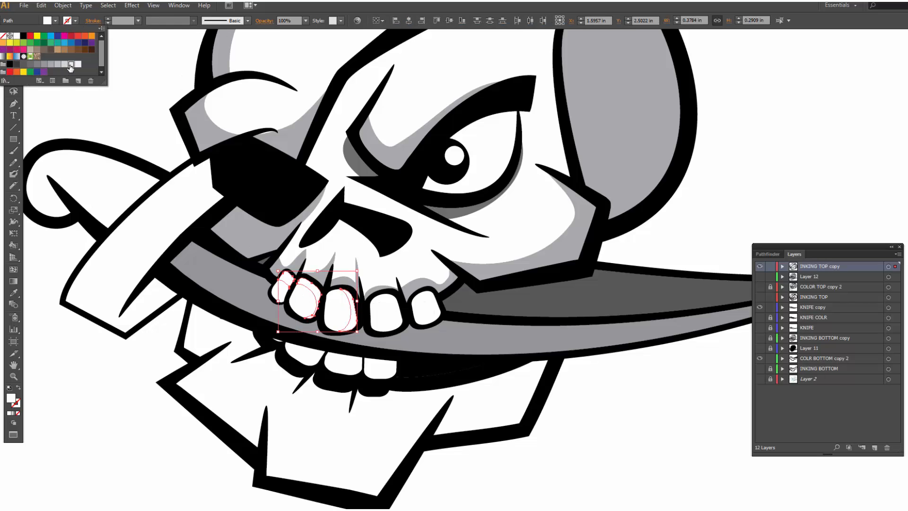
left_click(70, 64)
key("Escape")
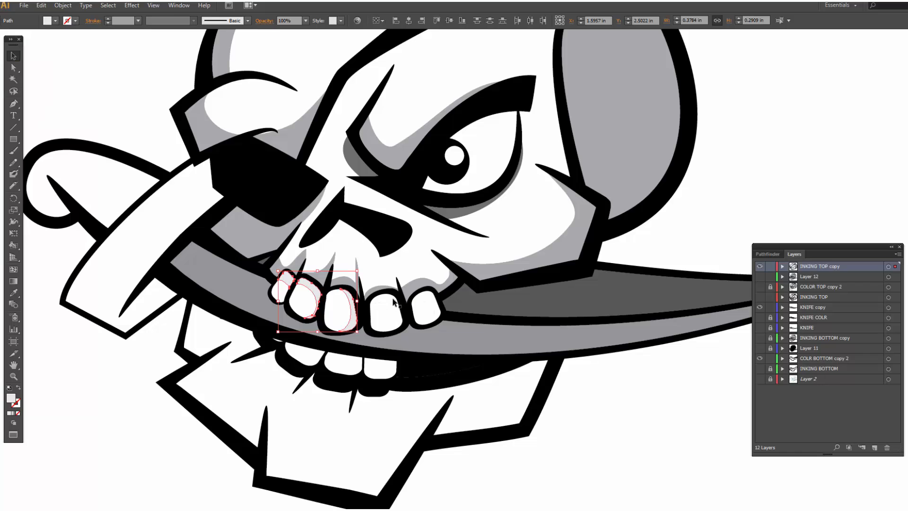
Step: Fill the shadow shapes on the last two upper teeth with the same very light grey swatch
left_click(393, 301)
left_click(47, 20)
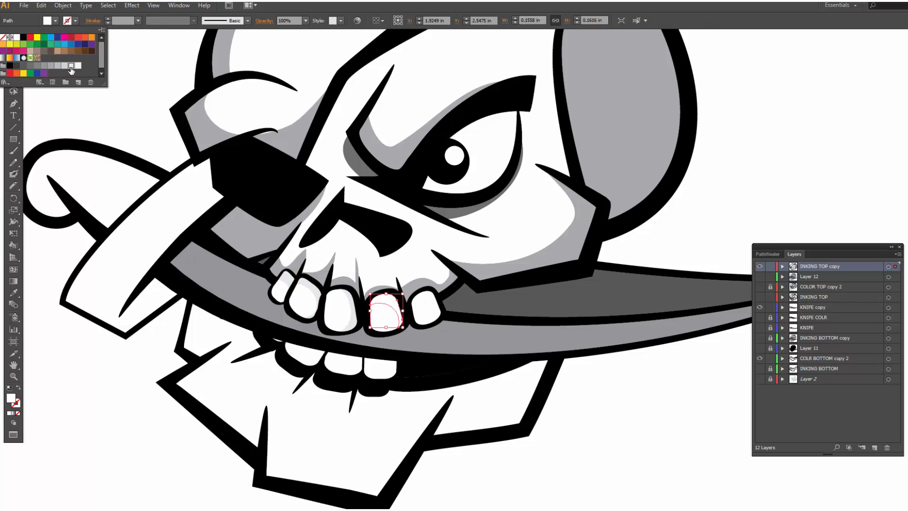
left_click(71, 66)
key("Escape")
left_click(423, 306)
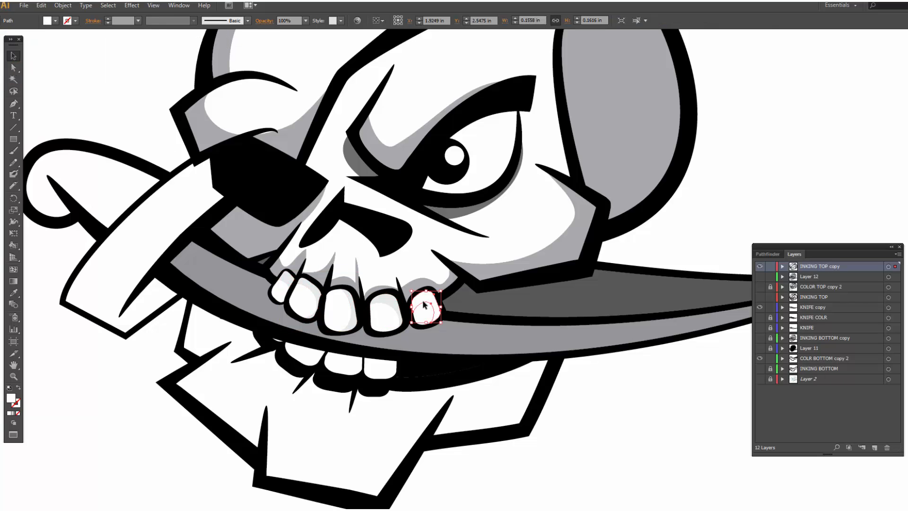
left_click(47, 21)
left_click(72, 67)
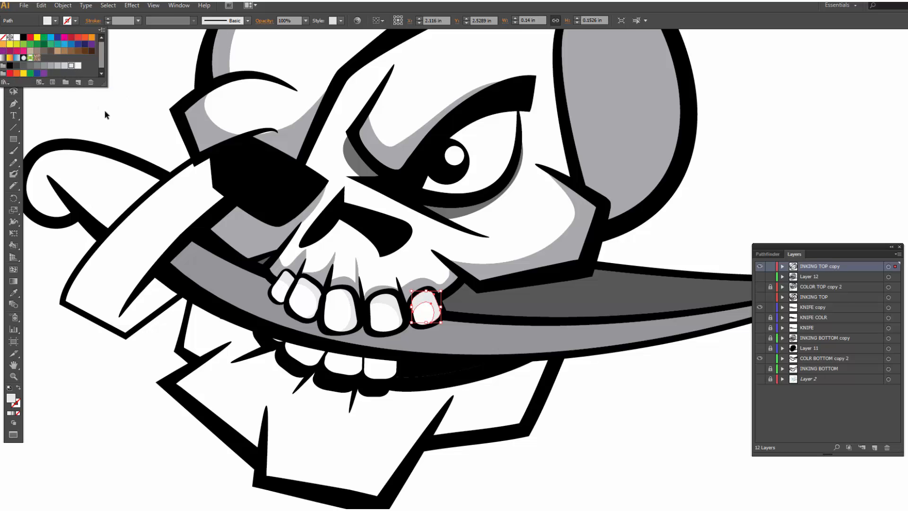
key("Escape")
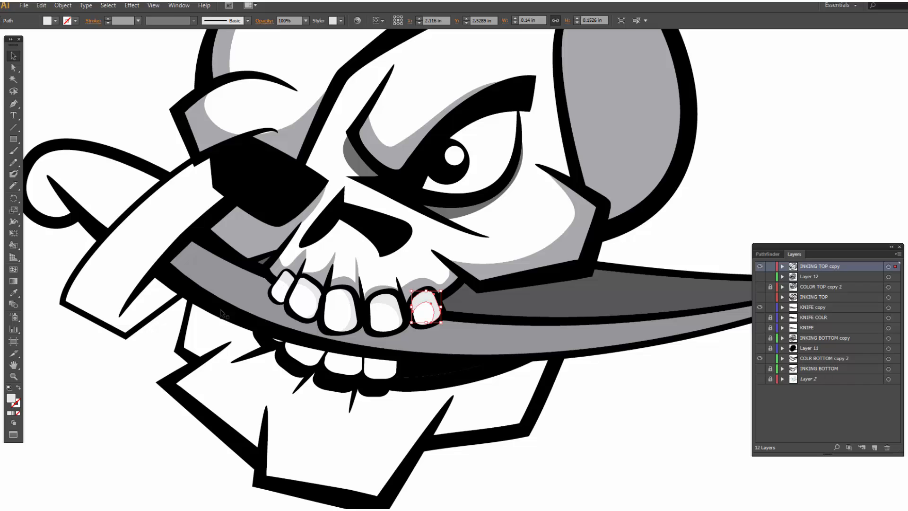
Step: Cut a shadow shape from the lower jaw's upper corner near the knife guard and fill it with the medium grey swatch
left_click(249, 389)
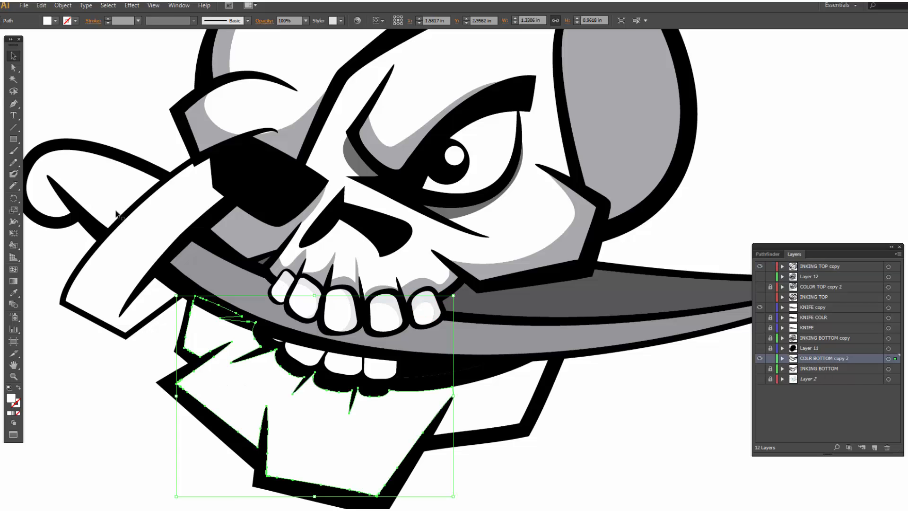
left_click(13, 186)
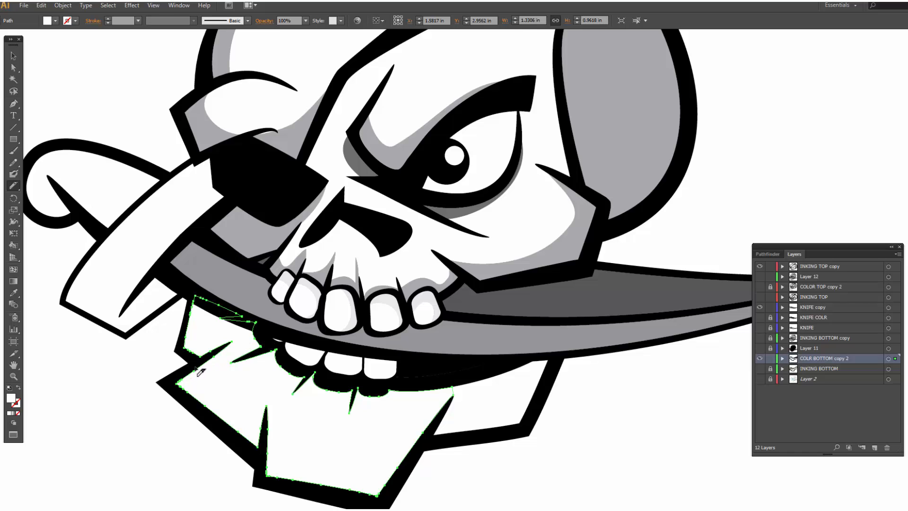
mouse_move(196, 367)
left_mouse_down()
mouse_move(239, 347)
mouse_move(202, 378)
mouse_move(258, 358)
mouse_move(272, 376)
mouse_move(270, 398)
mouse_move(301, 376)
left_mouse_up()
key("v")
left_click(203, 315)
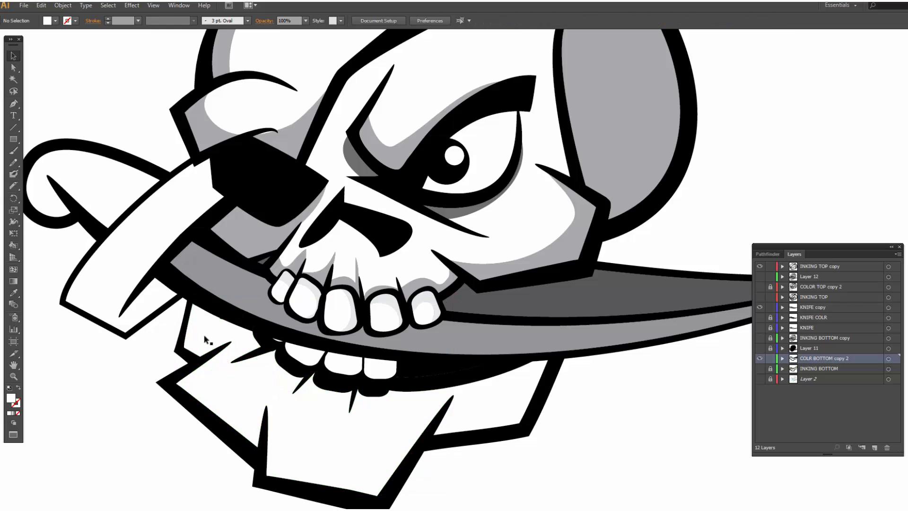
left_click(56, 20)
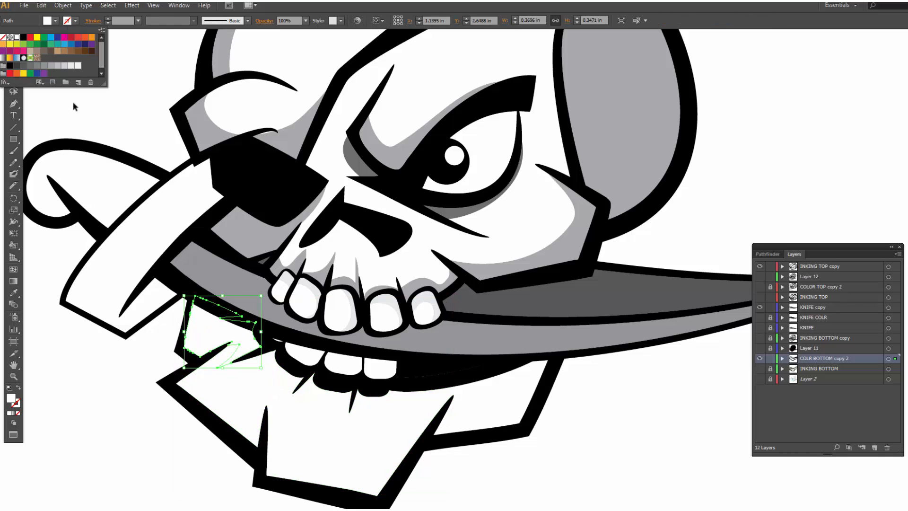
left_click(53, 67)
left_click(132, 401)
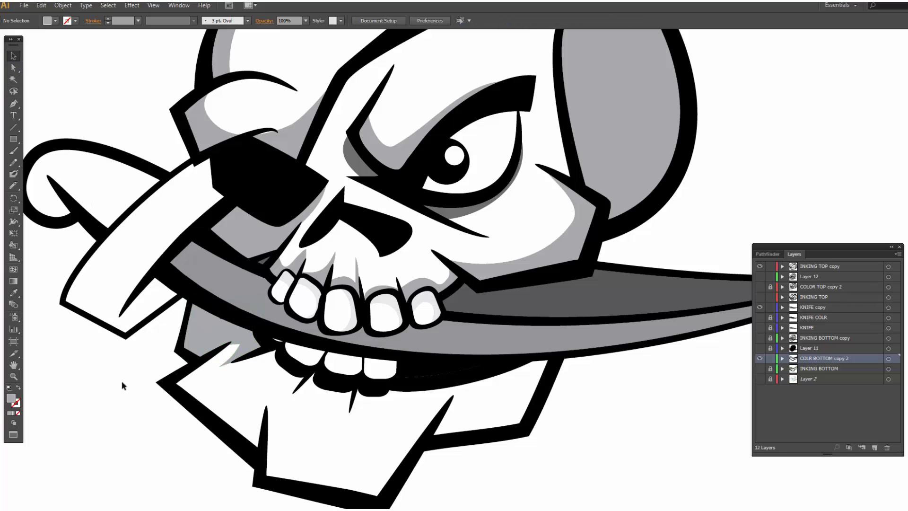
Step: Fill the rear section of the lower jaw, beneath the knife blade, with the medium grey swatch
left_click(465, 402)
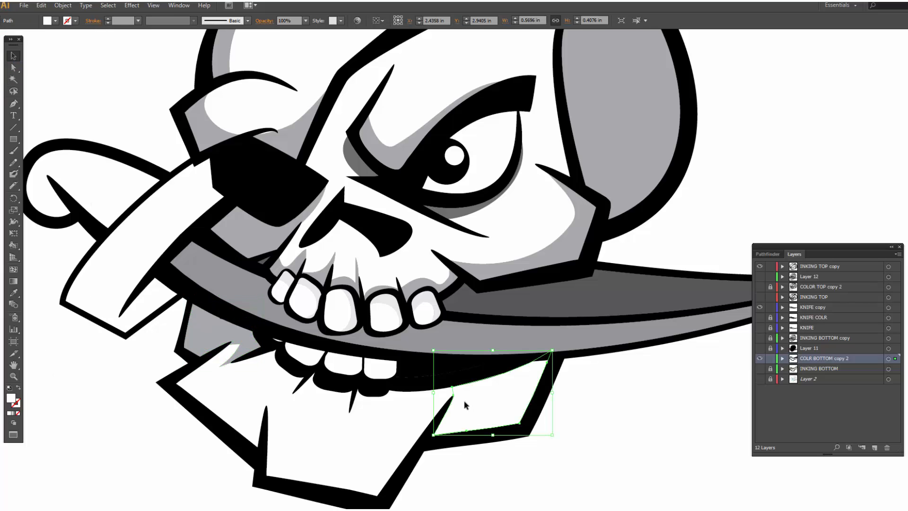
left_click(402, 417, "shift")
left_click(570, 418)
left_click(498, 404)
left_click(55, 21)
left_click(51, 66)
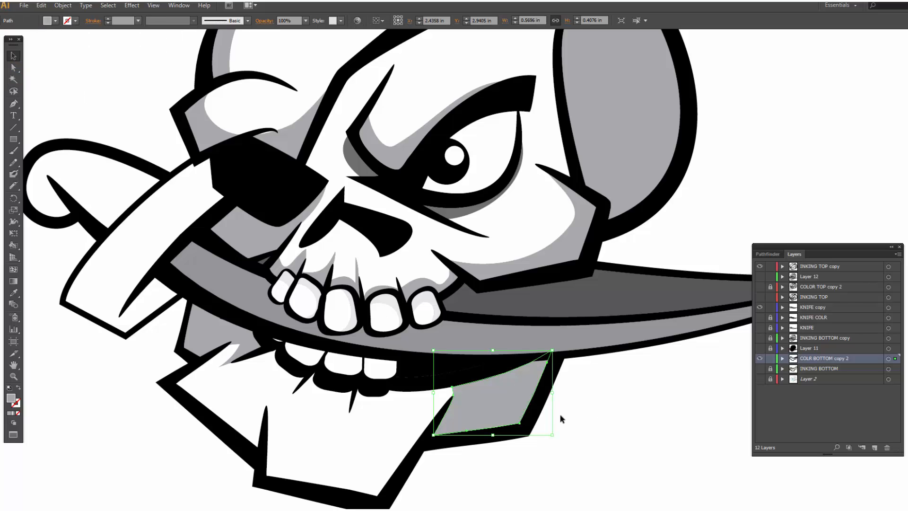
Step: Cut a curved shadow shape from the front of the jaw just below the lower teeth and fill it with medium grey
left_click(378, 409)
left_click(13, 185)
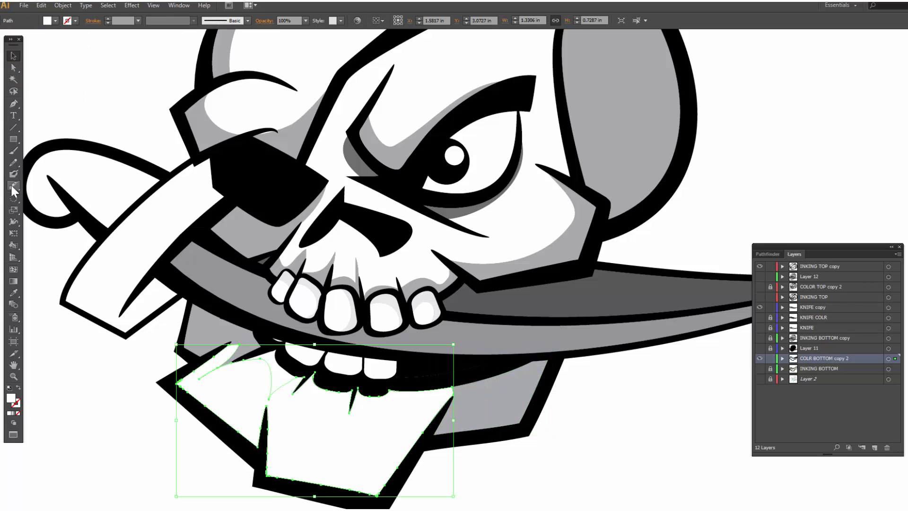
mouse_move(344, 388)
left_mouse_down()
mouse_move(345, 427)
mouse_move(368, 407)
mouse_move(430, 396)
mouse_move(437, 407)
mouse_move(426, 452)
left_mouse_up()
key("v")
left_click(431, 472)
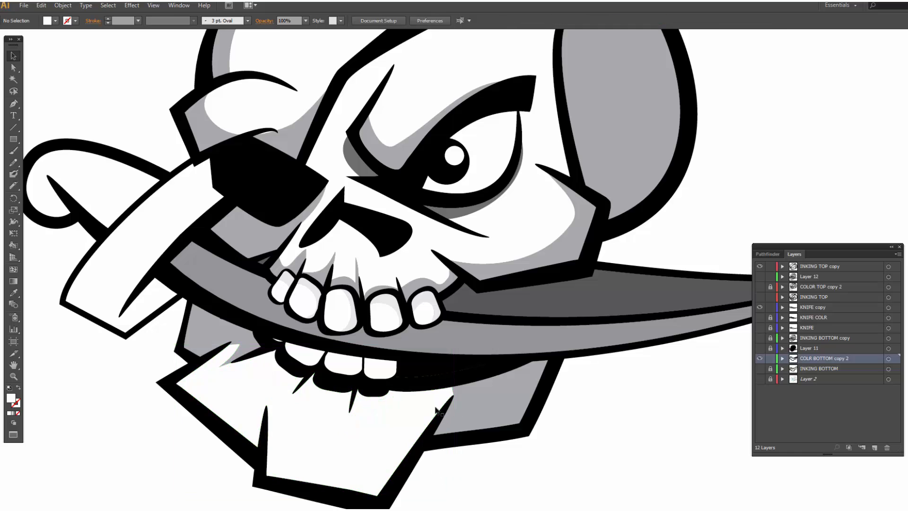
left_click(440, 402)
left_click(47, 20)
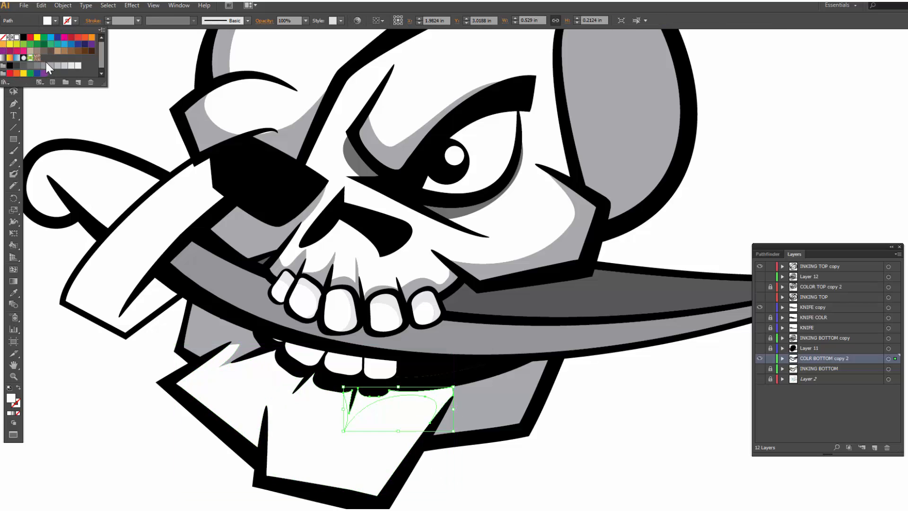
left_click(66, 90)
left_click(709, 428)
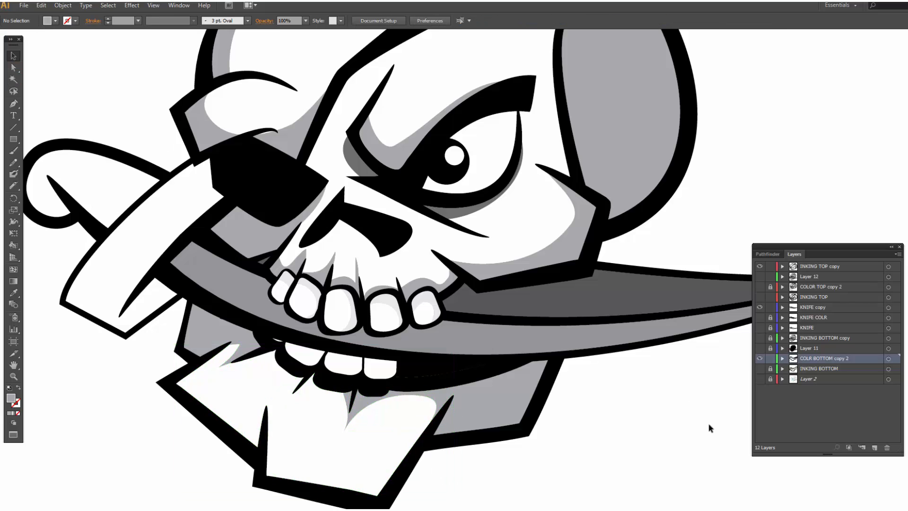
Step: Cut curved shadow shapes along the lower edges of the jaw and chin with the Knife
left_click(239, 407)
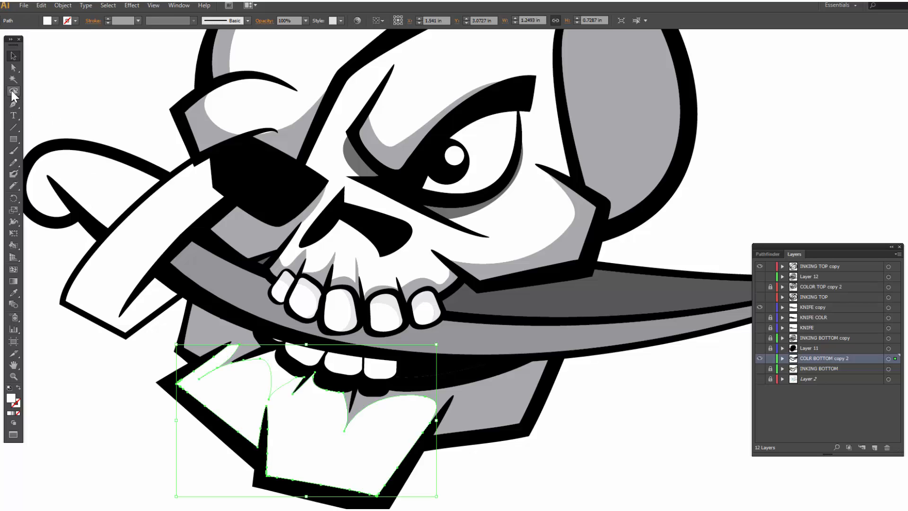
left_click(14, 185)
mouse_move(180, 381)
left_mouse_down()
mouse_move(251, 424)
mouse_move(270, 411)
mouse_move(281, 458)
mouse_move(299, 472)
mouse_move(377, 470)
mouse_move(433, 427)
left_mouse_up()
key("v")
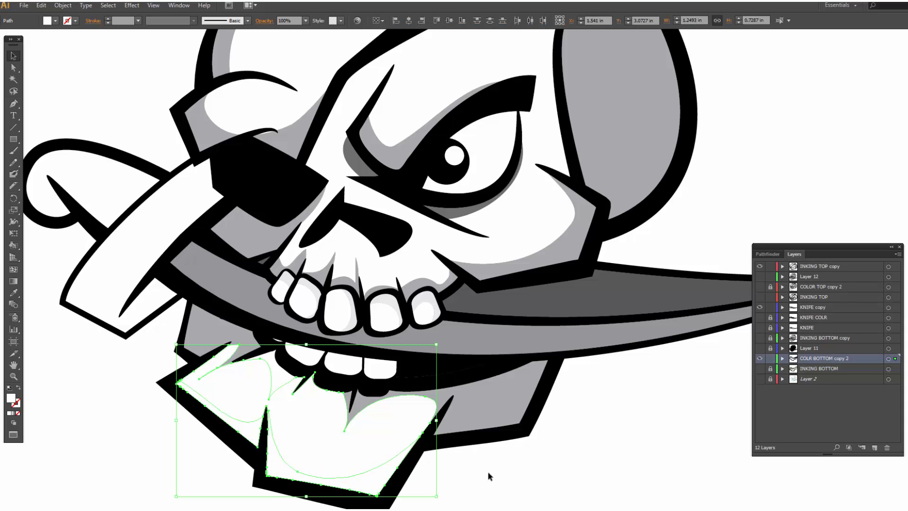
Step: Fill the two curved shadow pieces along the lower edges of the jaw and chin with medium grey
left_click(487, 471)
left_click(373, 479)
left_click(251, 425, "shift")
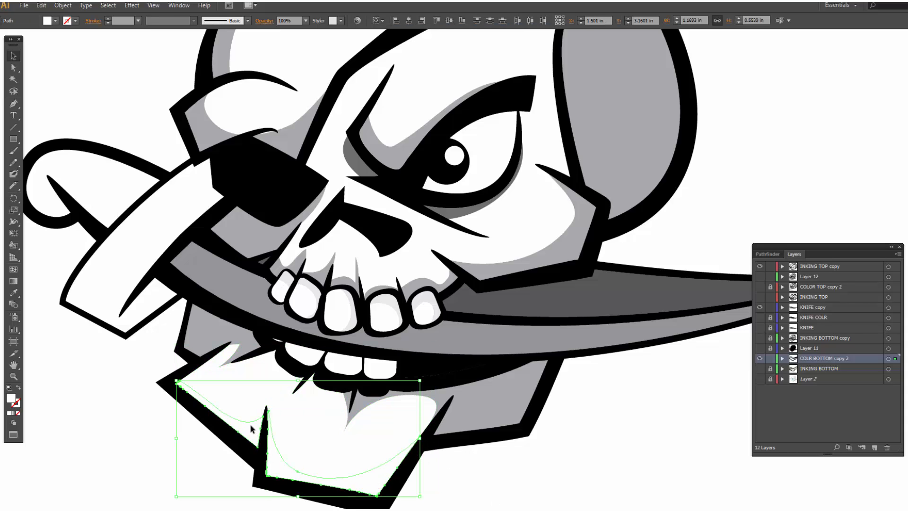
left_click(55, 20)
left_click(51, 67)
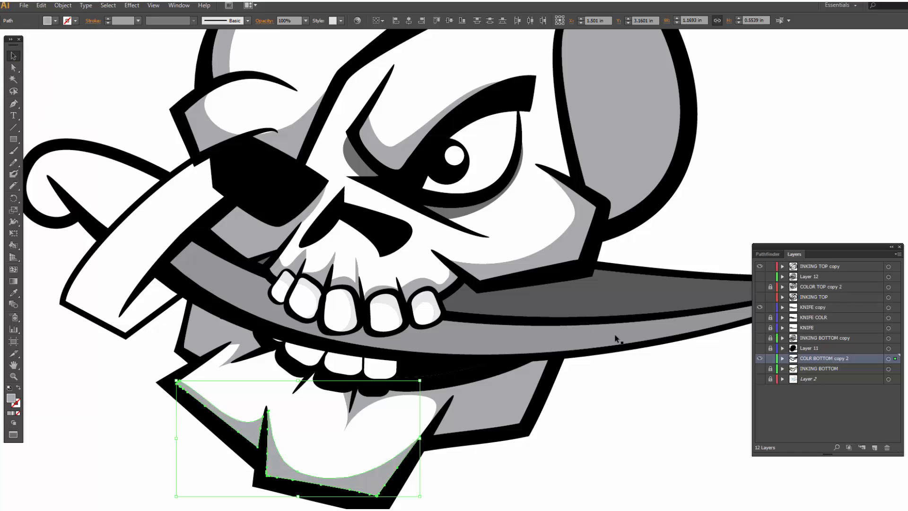
left_click(628, 406)
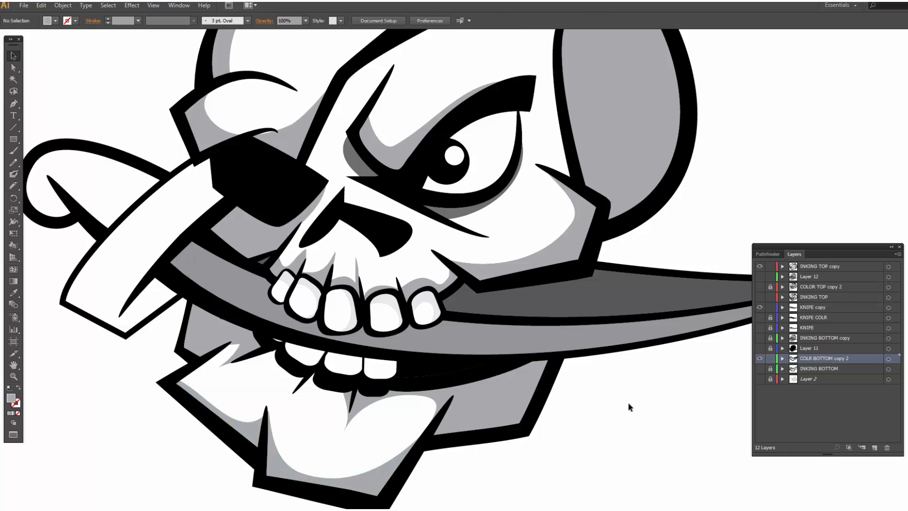
Step: Fill the jaw's upper corner shadow near the knife guard with the dark grey swatch C=0 M=0 Y=0 K=70
left_click(206, 327)
left_click(55, 21)
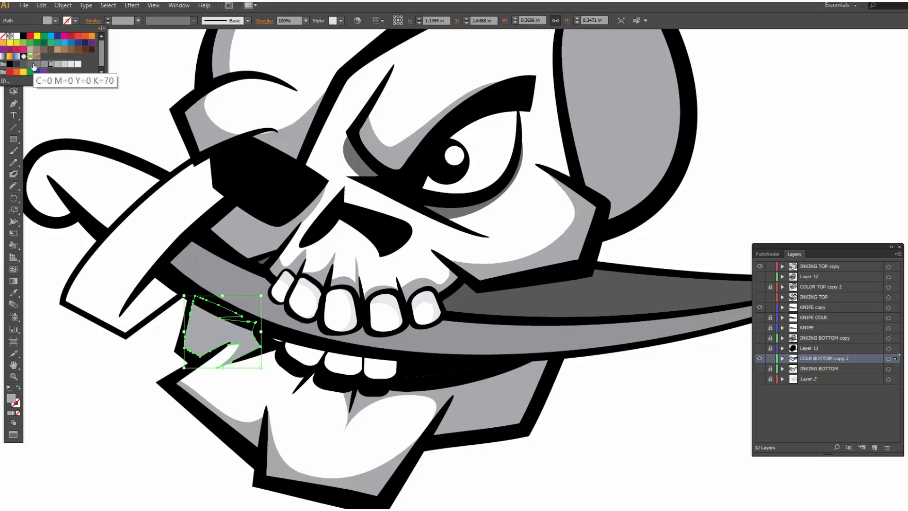
left_click(31, 64)
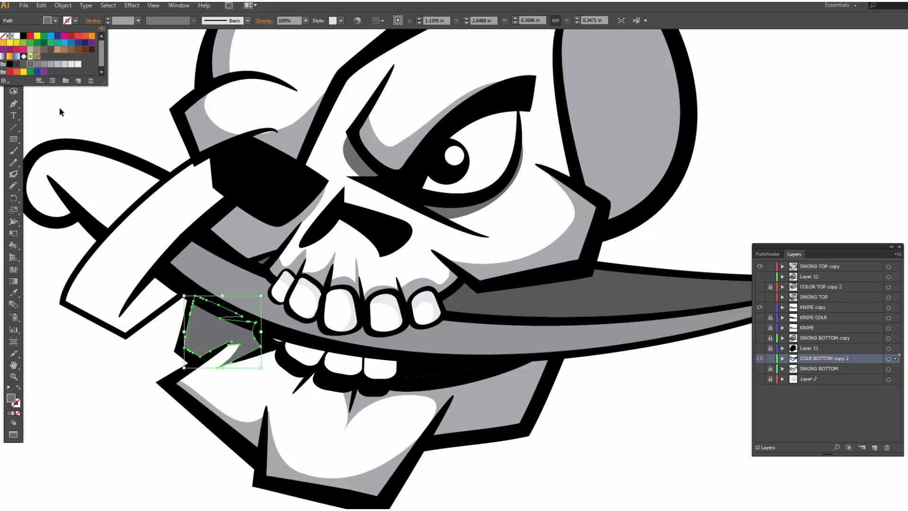
left_click(388, 169)
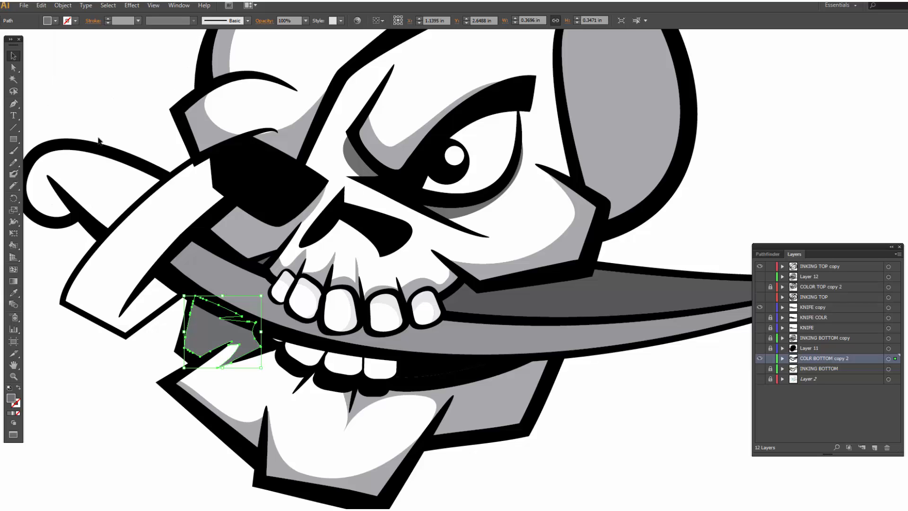
left_click(14, 292)
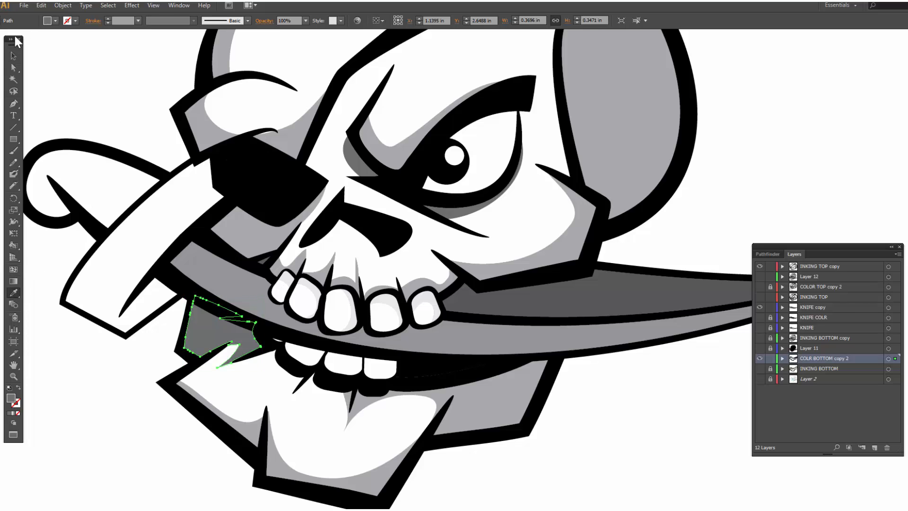
key("v")
left_click(70, 92)
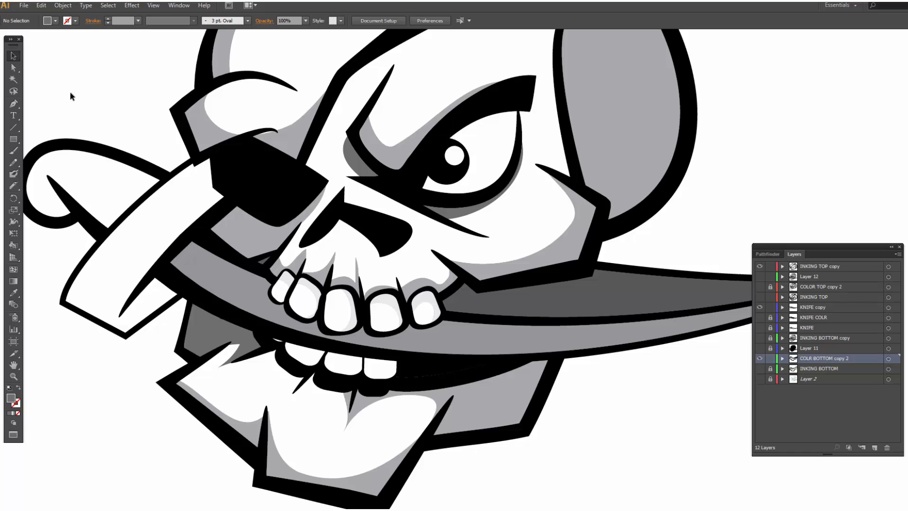
Step: Cut curved shadow shapes across the first two lower teeth beneath the blade with the Knife
left_click(302, 363)
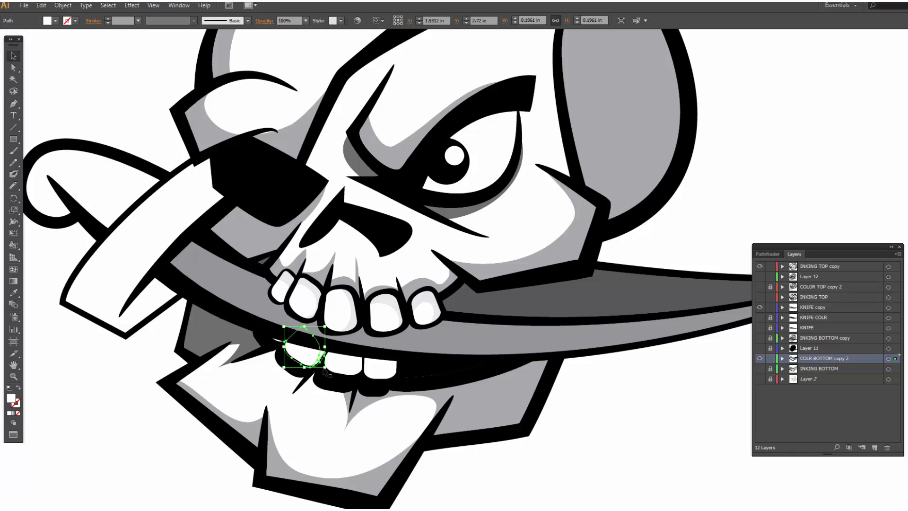
left_click(13, 186)
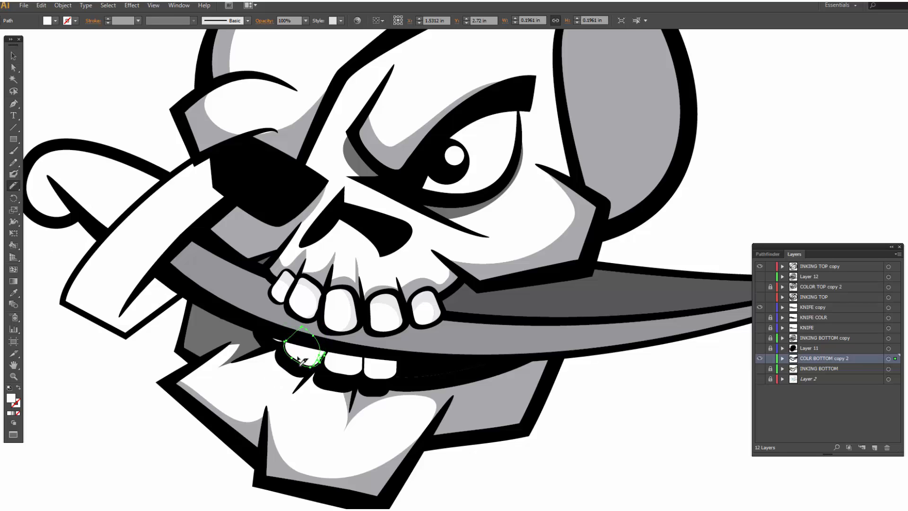
left_click_drag(290, 349, 329, 361)
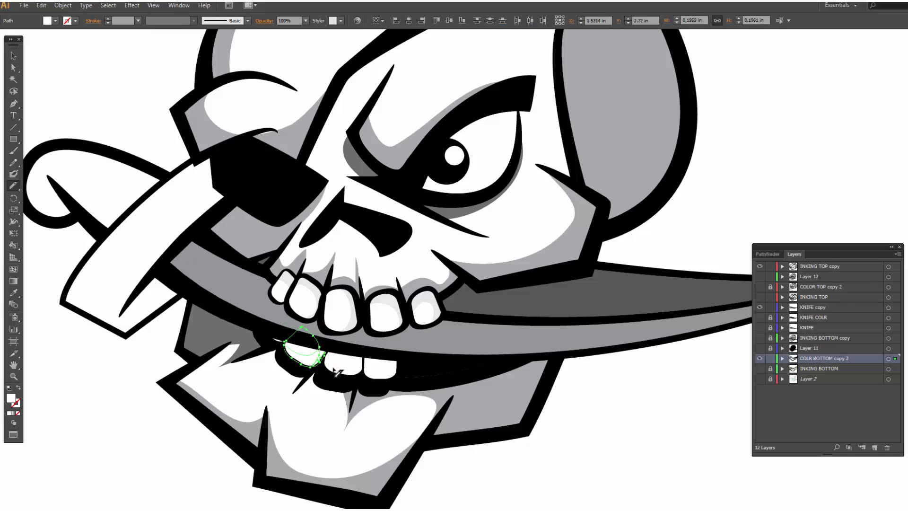
key("v")
left_click(333, 365)
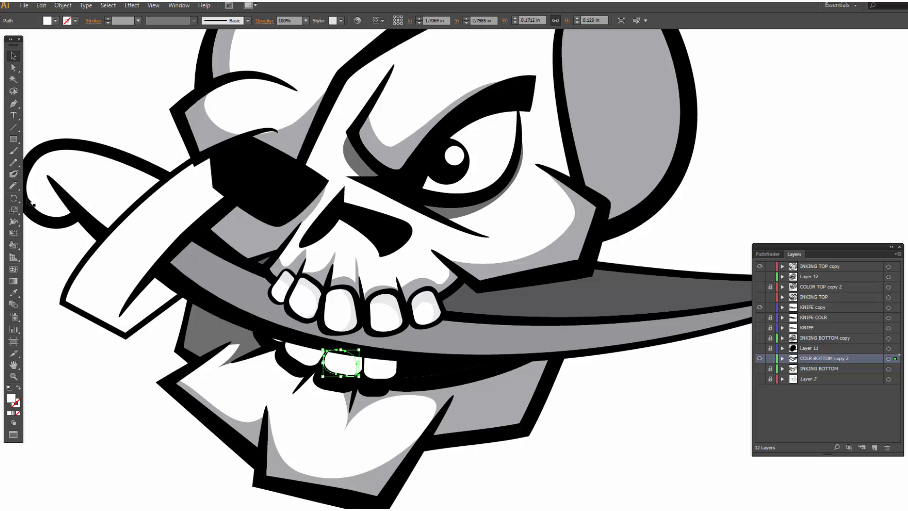
left_click(13, 185)
left_click_drag(330, 363, 371, 376)
key("c")
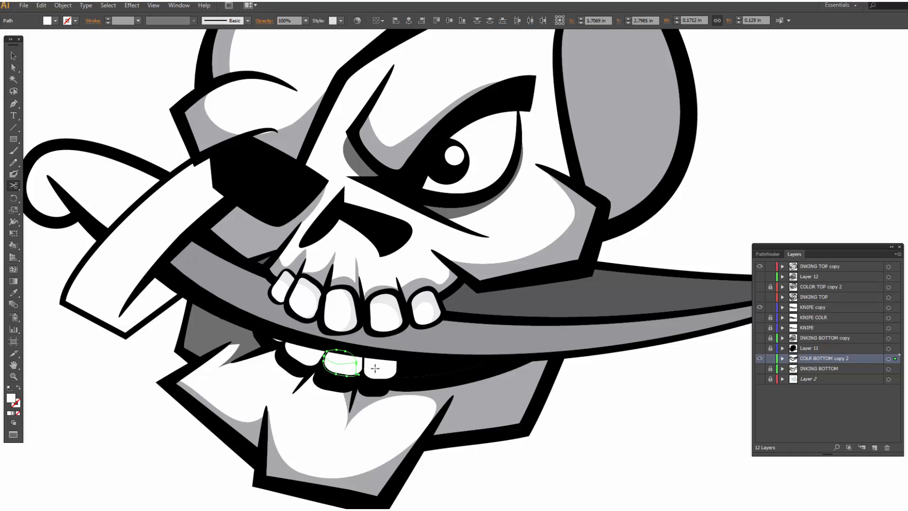
key("v")
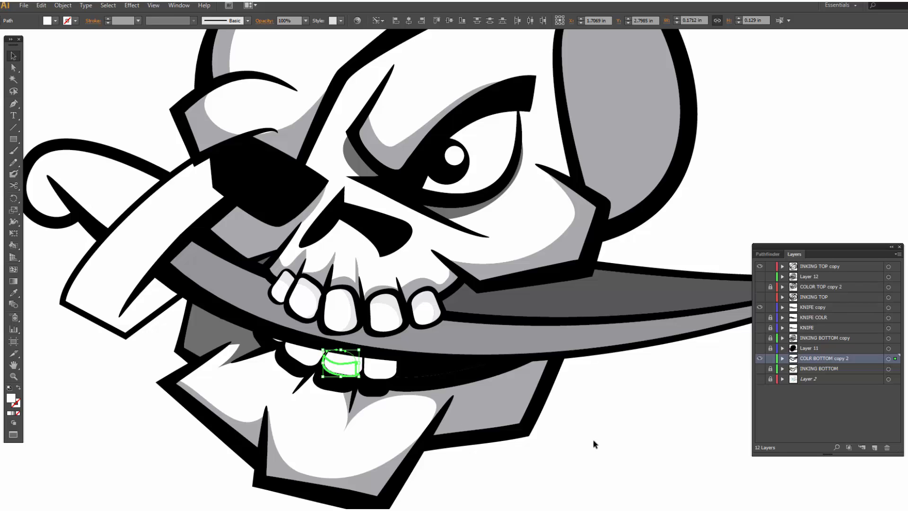
Step: Fill the upper shadow pieces of the first two lower teeth with the light grey swatch C=0 M=0 Y=0 K=10
left_click(595, 444)
left_click(341, 369)
left_click(308, 354)
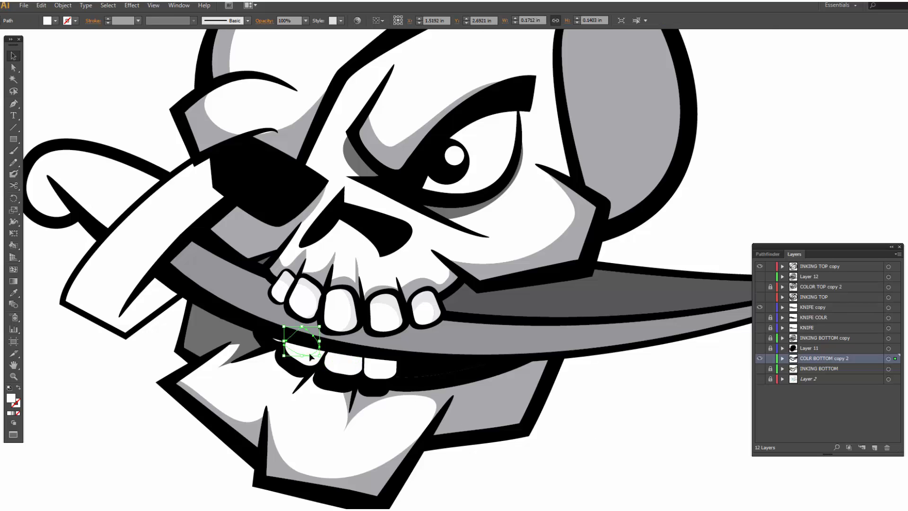
left_click(331, 358, "shift")
left_click(55, 20)
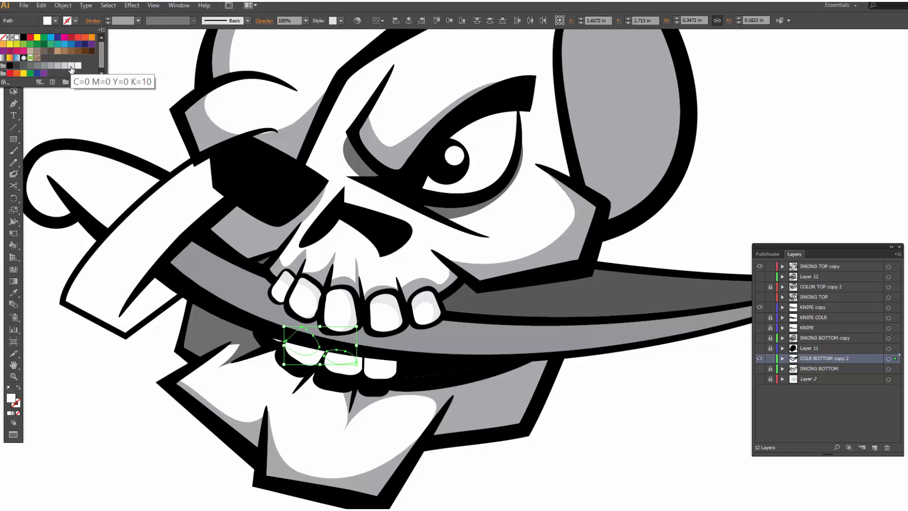
left_click(71, 66)
left_click(638, 458)
Step: Fill the upper shadow piece of the third lower tooth with light grey
left_click(379, 370)
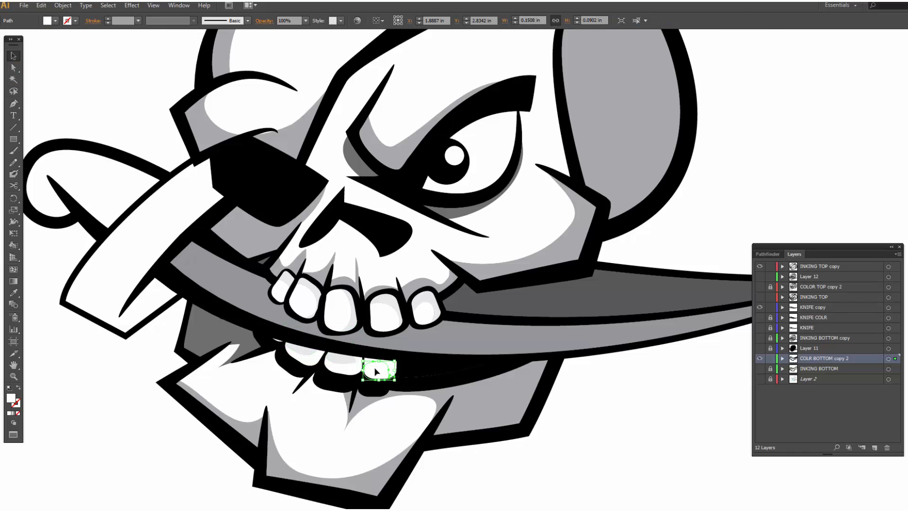
left_click(55, 21)
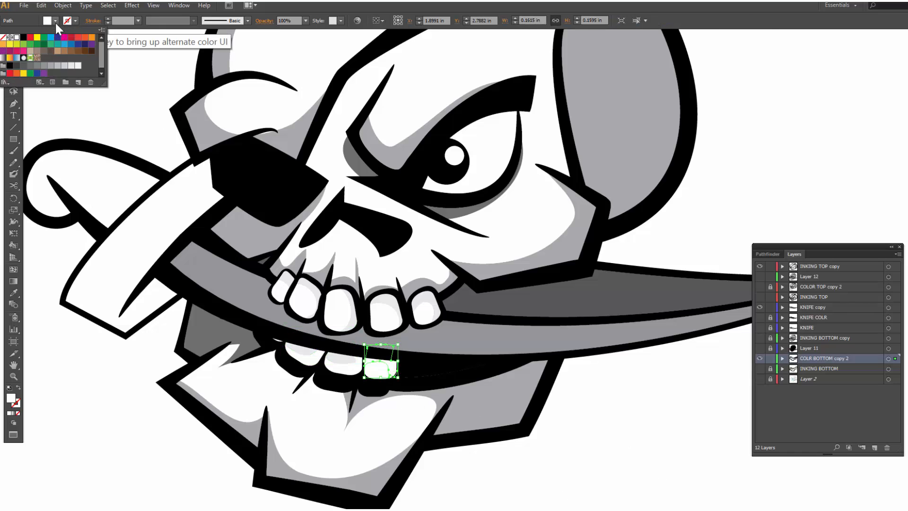
left_click(88, 87)
left_click(639, 441)
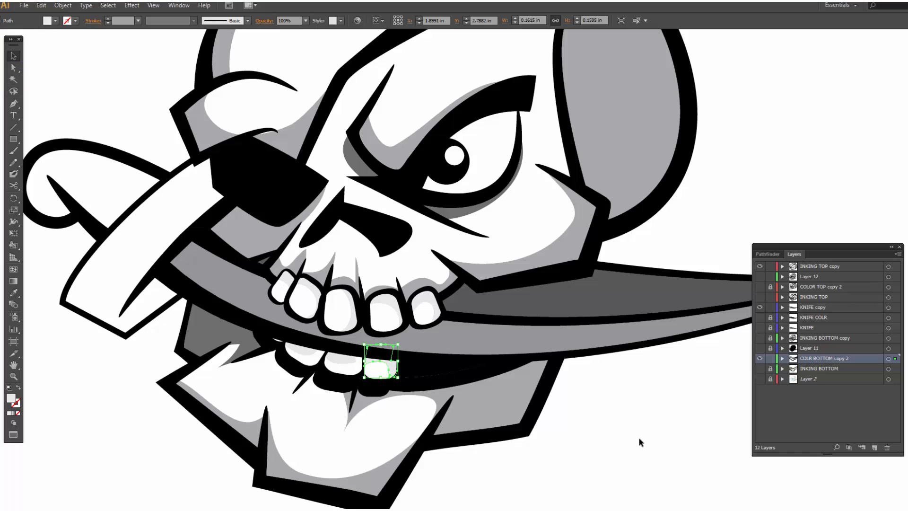
left_click(45, 428)
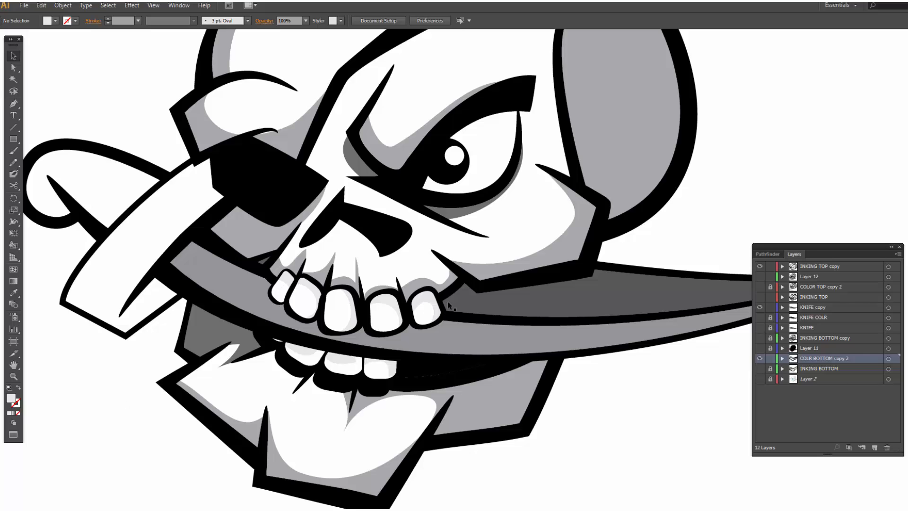
Step: Try to cut a curved shadow shape from the forehead just below the eye-patch strap with the Knife
key("ctrl+minus")
left_click_drag(587, 195, 581, 219)
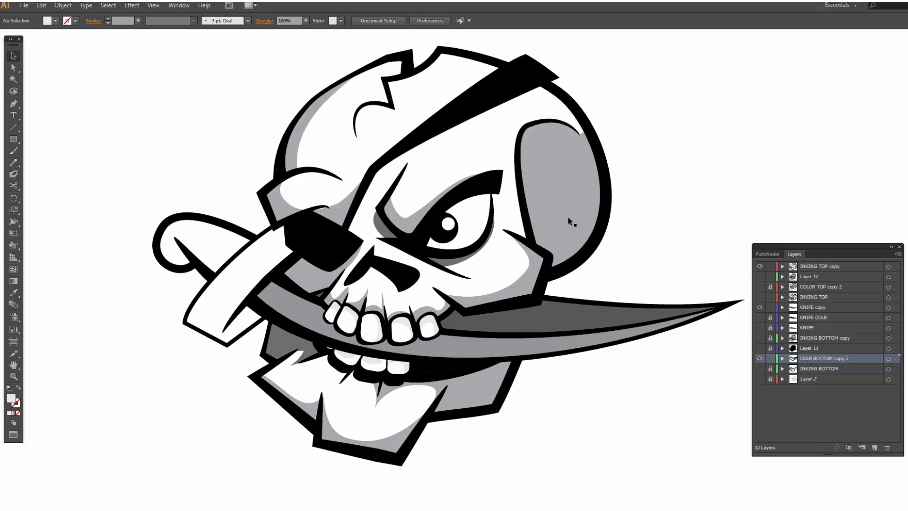
left_click(455, 141)
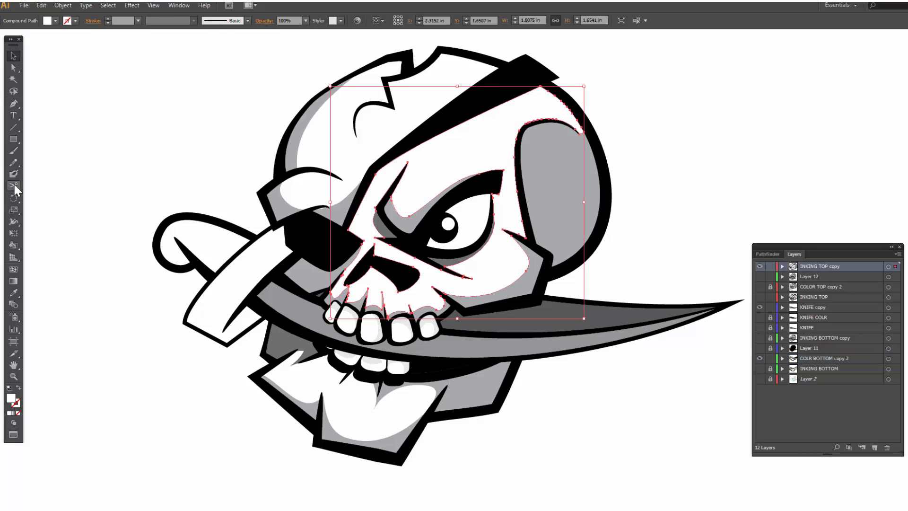
left_click_drag(13, 185, 46, 216)
mouse_move(411, 150)
left_mouse_down()
mouse_move(525, 96)
mouse_move(544, 99)
mouse_move(585, 140)
left_mouse_up()
key("v")
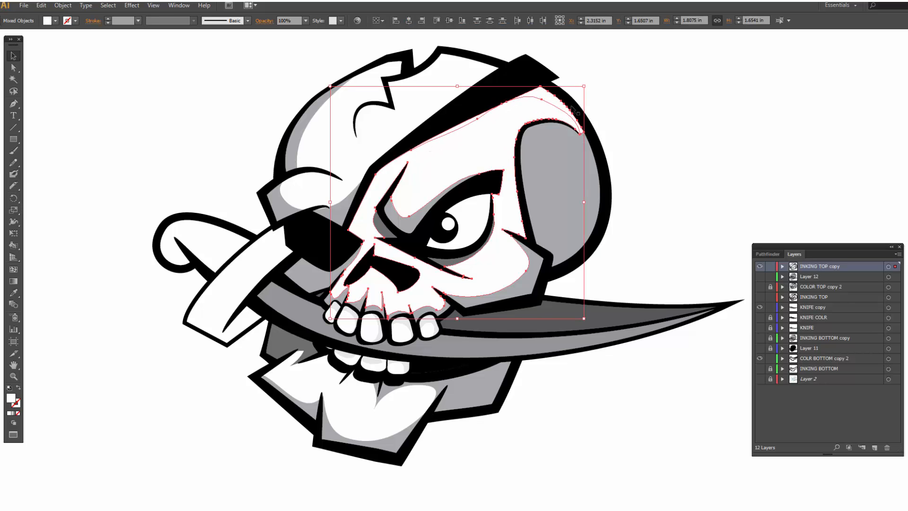
left_click(460, 127)
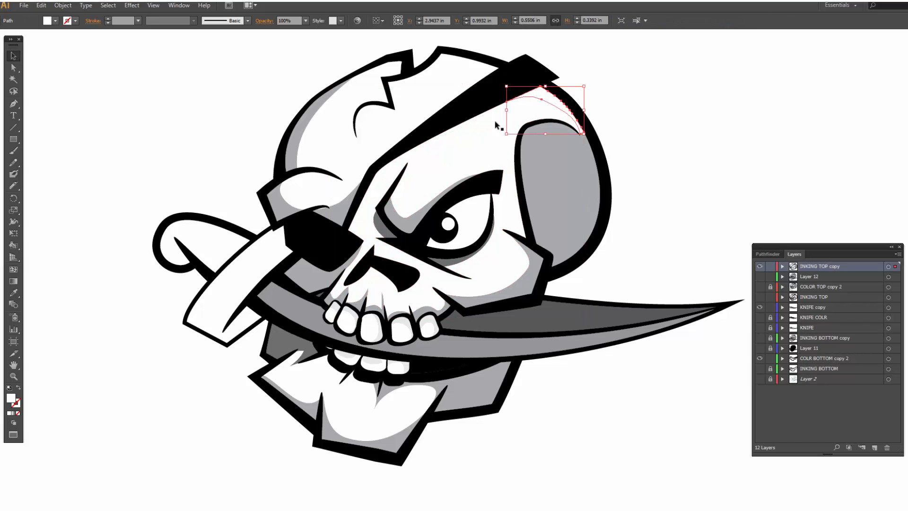
Step: Undo the forehead cut and restore the third lower tooth's light grey fill
key("Delete")
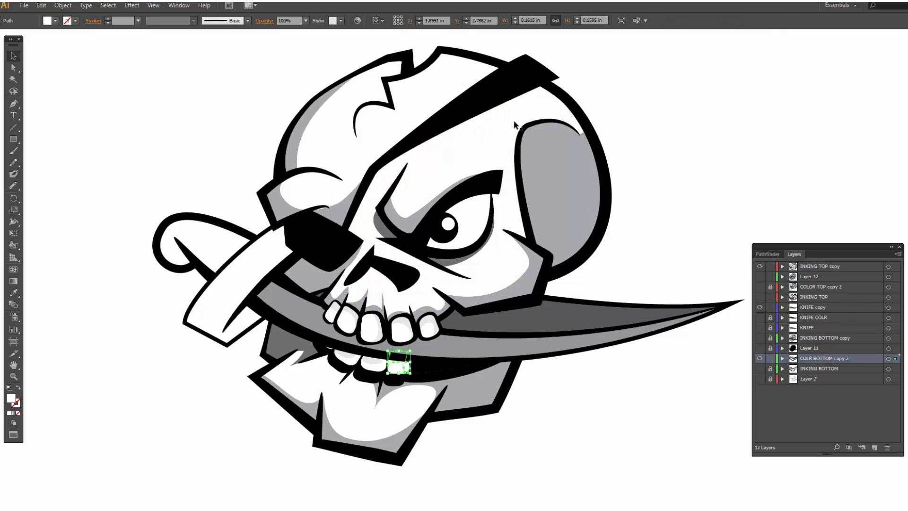
left_click(514, 124)
left_click(41, 6)
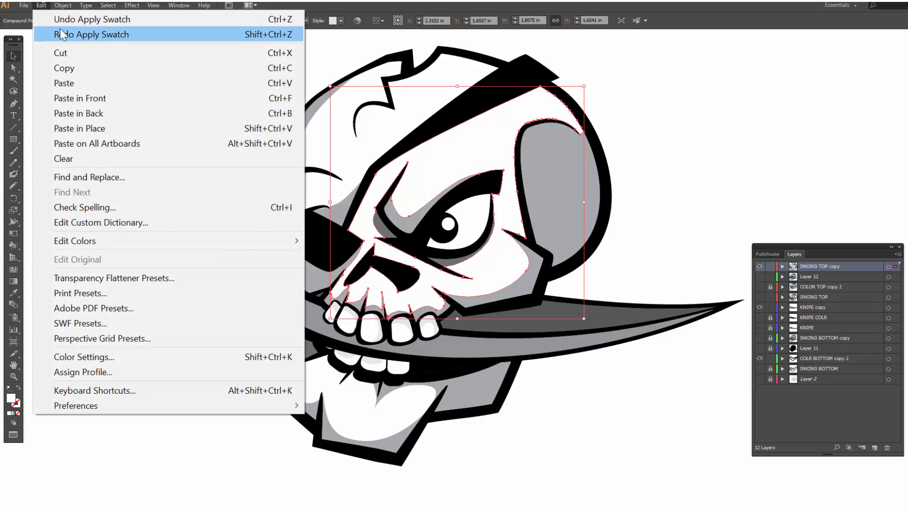
left_click(65, 31)
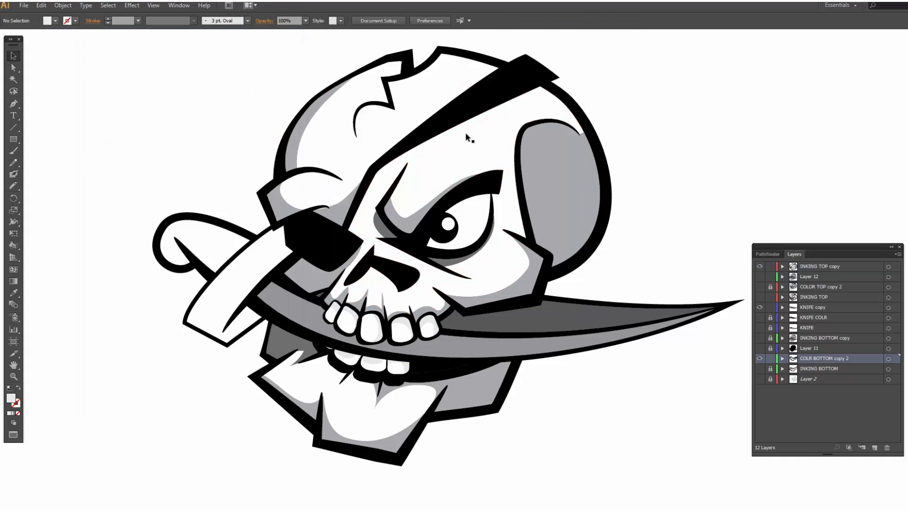
key("ctrl+shift+z")
Step: Cut a long curved shadow shape from the forehead along the eye-patch strap and fill it with medium grey
left_click(13, 185)
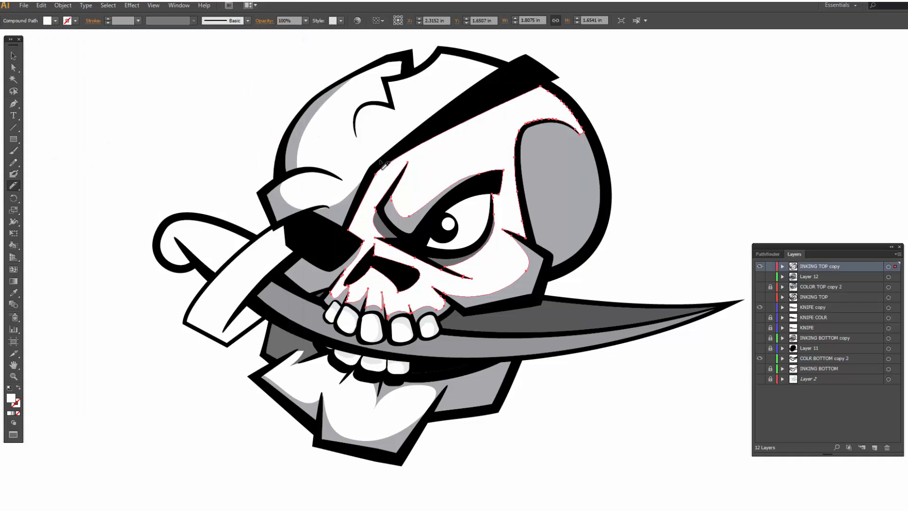
mouse_move(396, 163)
left_mouse_down()
mouse_move(527, 108)
mouse_move(556, 110)
mouse_move(586, 146)
left_mouse_up()
left_click(562, 110)
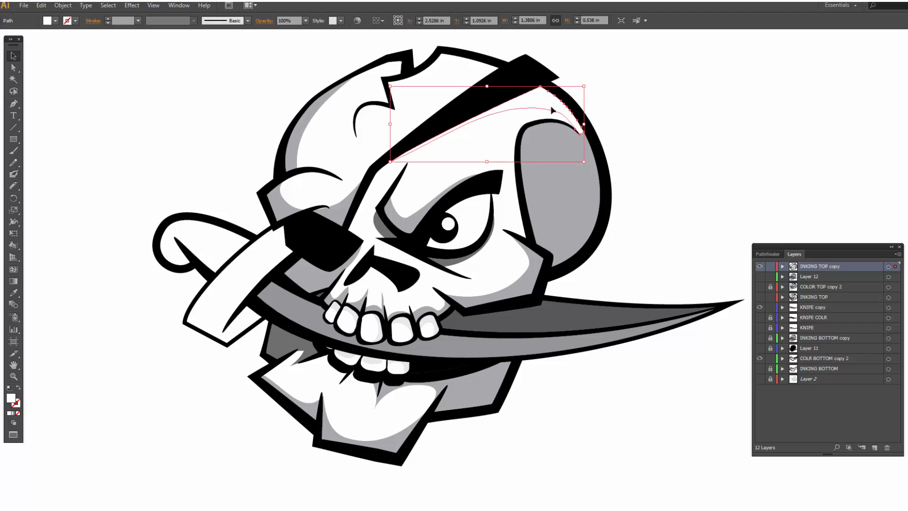
left_click(67, 21)
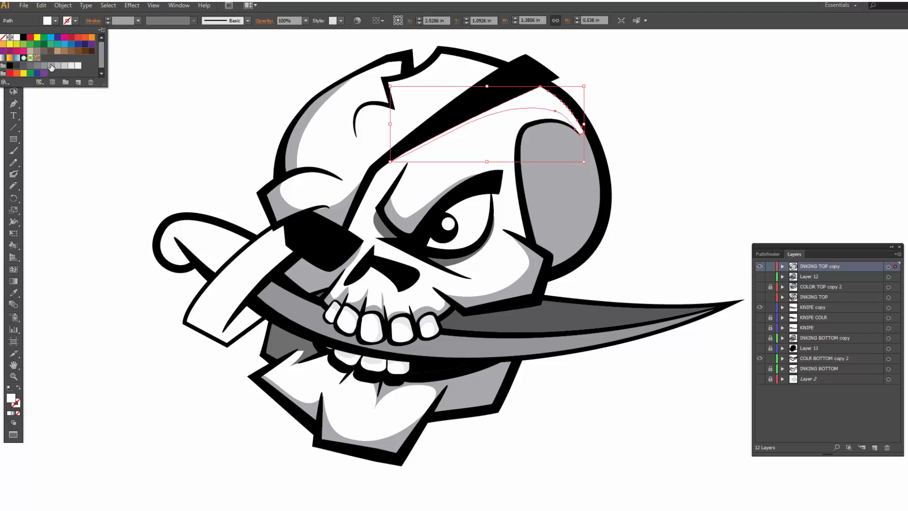
left_click(50, 66)
left_click(598, 90)
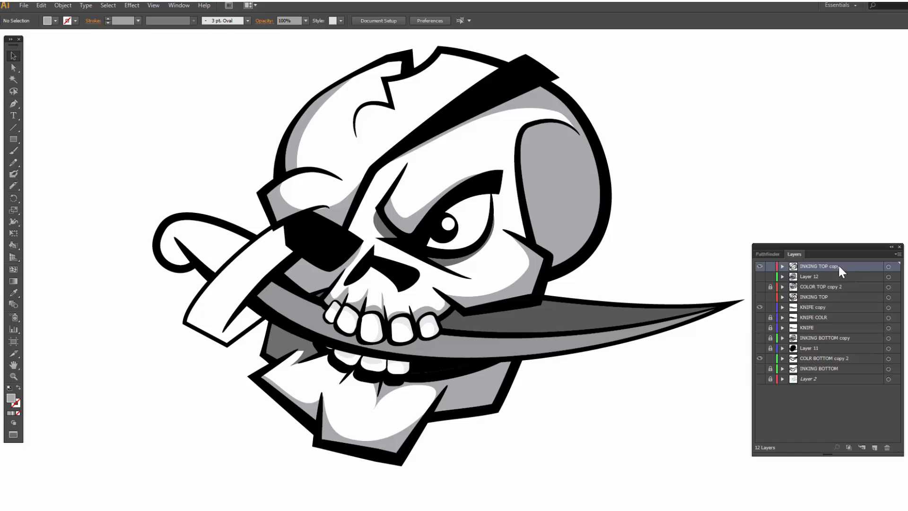
Step: Draw a closed angular shape with the Pen across the upper jaw, from below the eye patch past the teeth to the cheek's lower corner
left_click(15, 106)
left_click(288, 267)
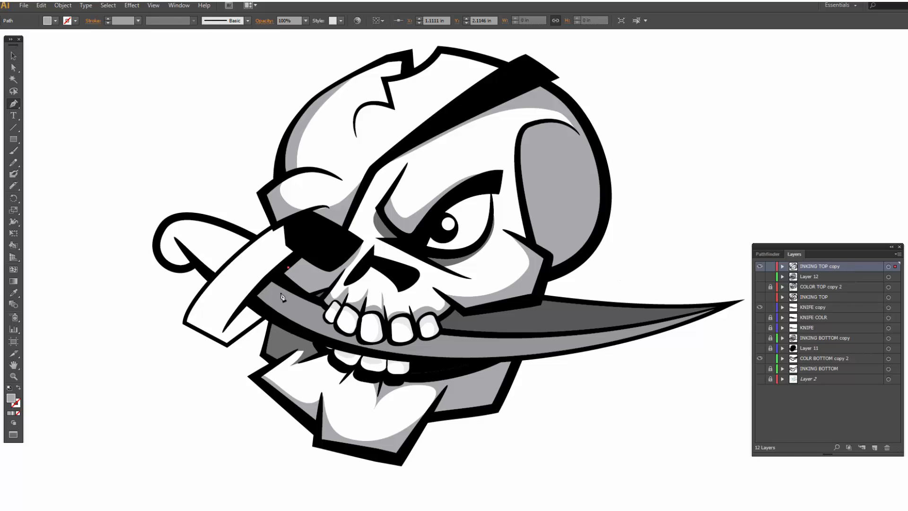
left_click_drag(280, 293, 316, 305)
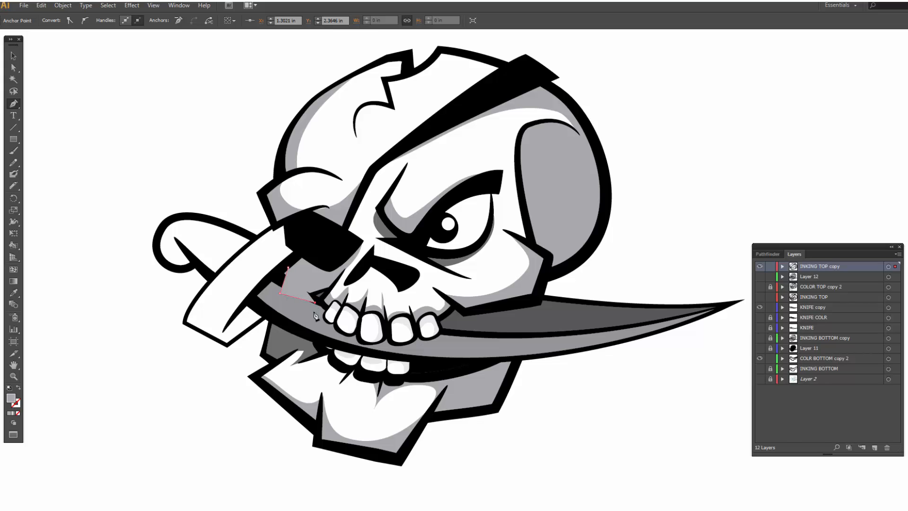
left_click(314, 310)
left_click(432, 331)
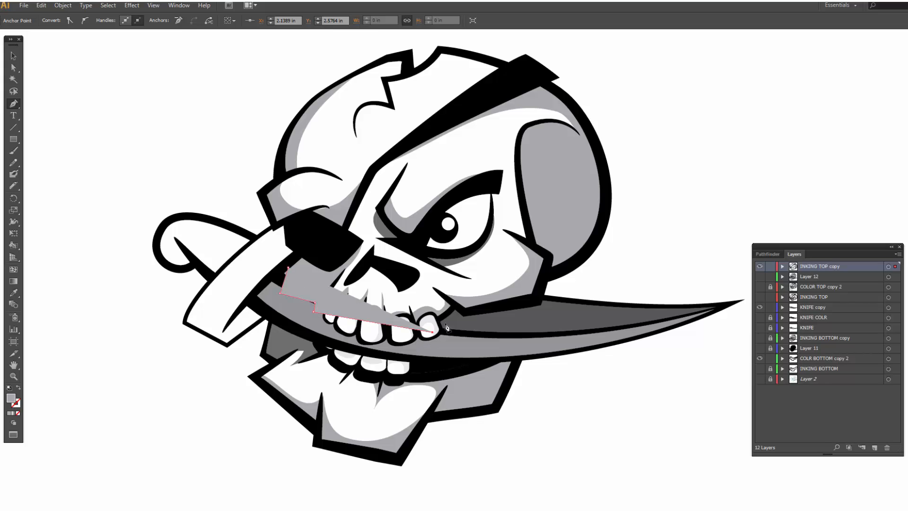
left_click(452, 320)
left_click(462, 324)
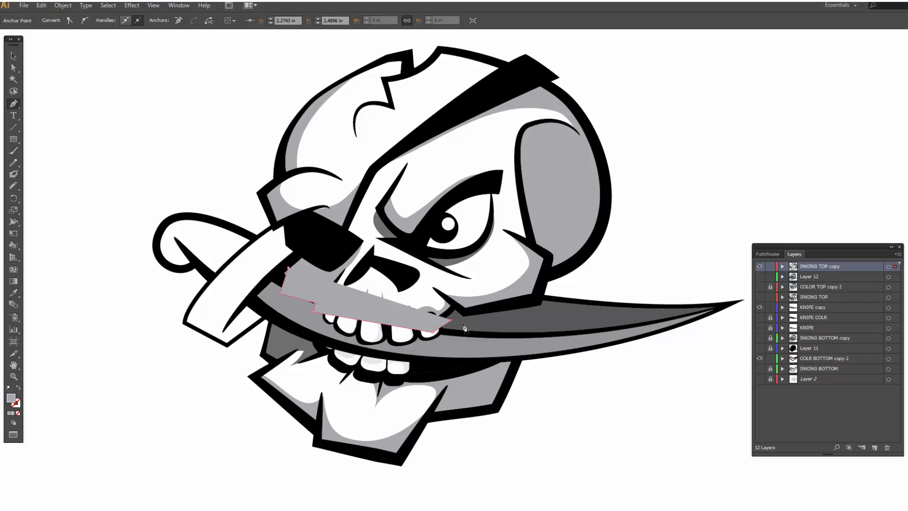
left_click(540, 300)
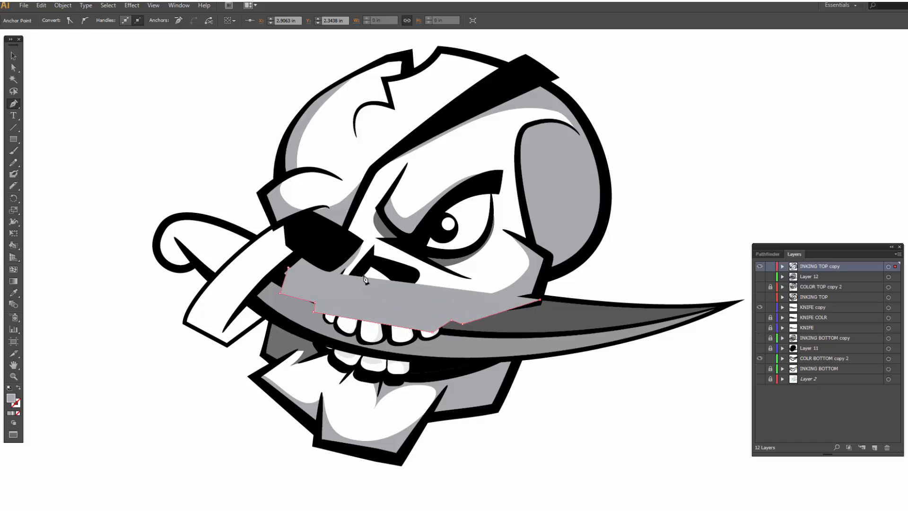
left_click(288, 270)
left_click(13, 56)
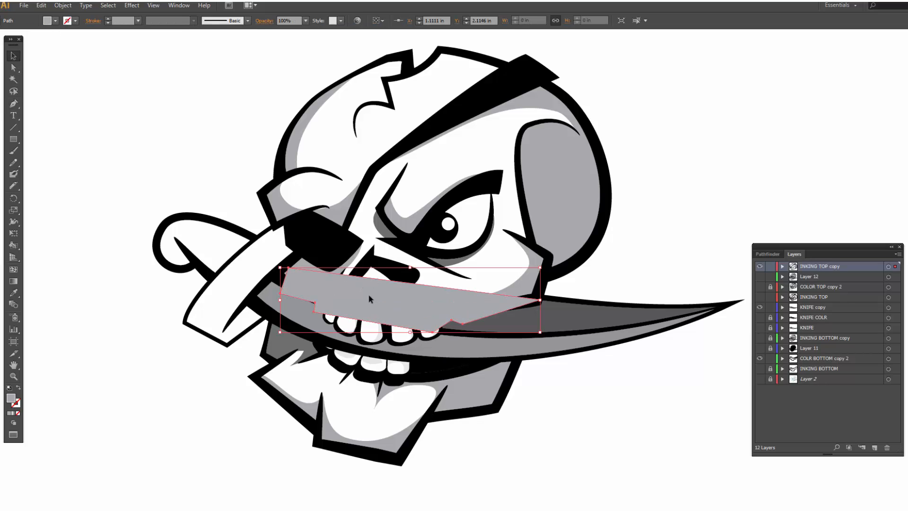
Step: Fill the jaw shape with dark grey and send it to the back of its layer
left_click(55, 20)
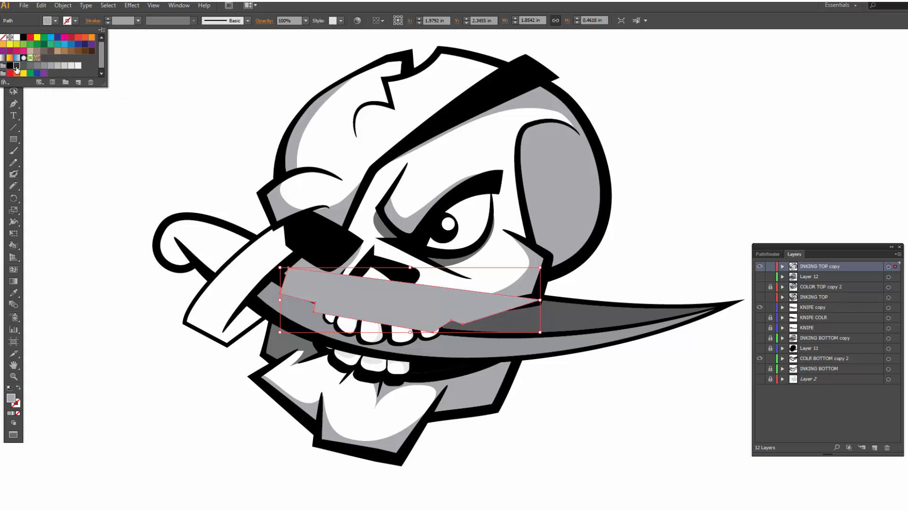
left_click(16, 66)
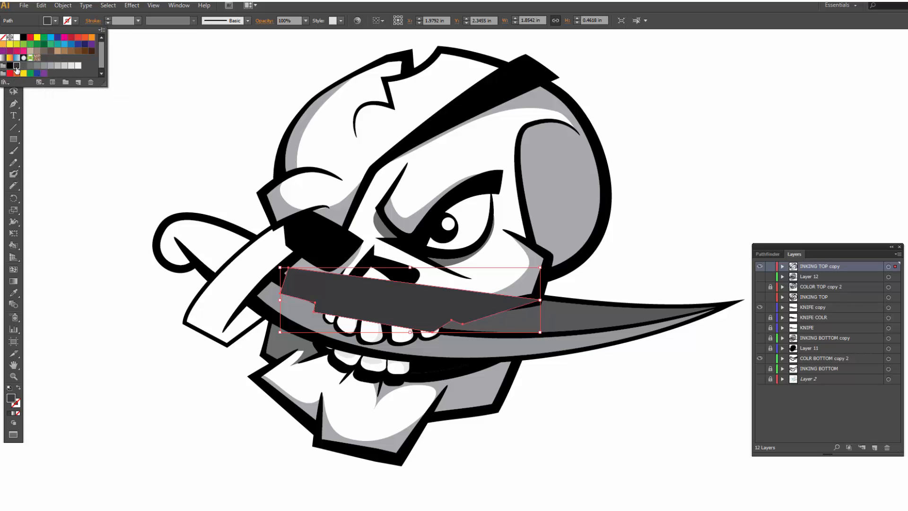
left_click(357, 298)
right_click(357, 298)
mouse_move(378, 272)
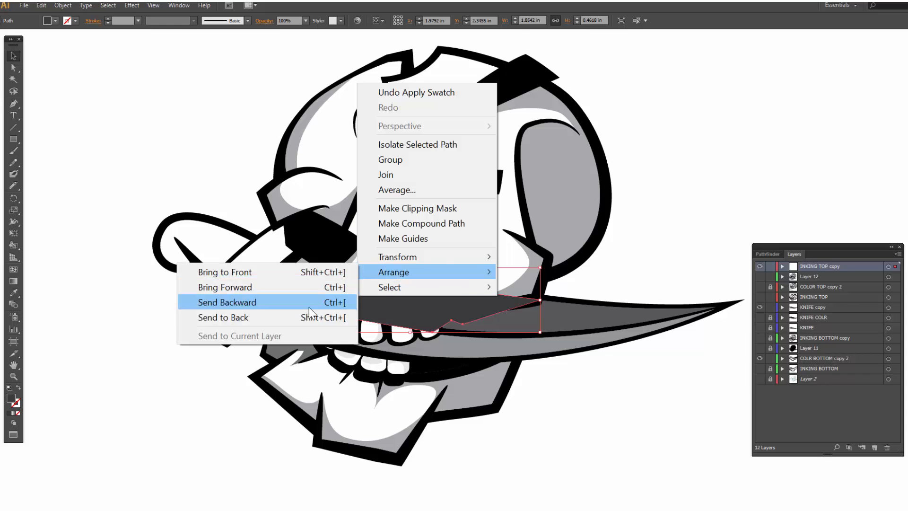
left_click(263, 318)
left_click(136, 352)
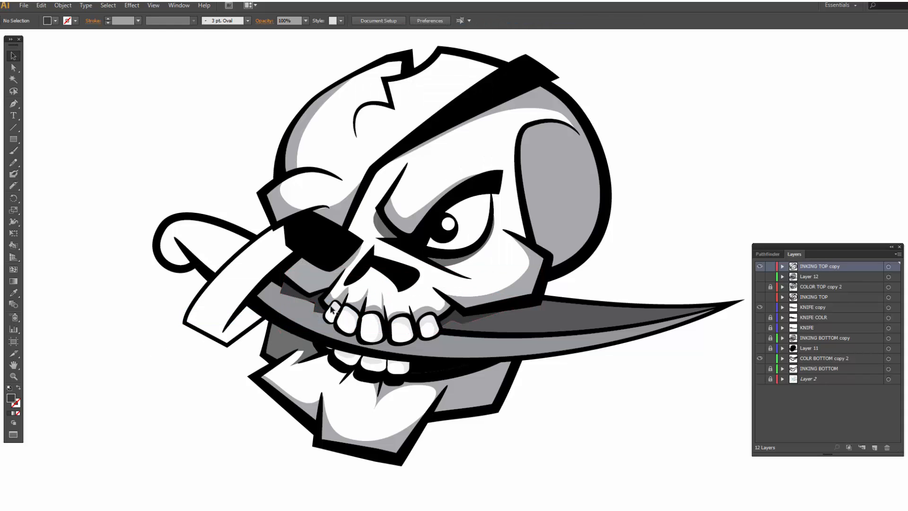
Step: Change the fill of the shadow shape behind the upper jaw to black
left_click(469, 320)
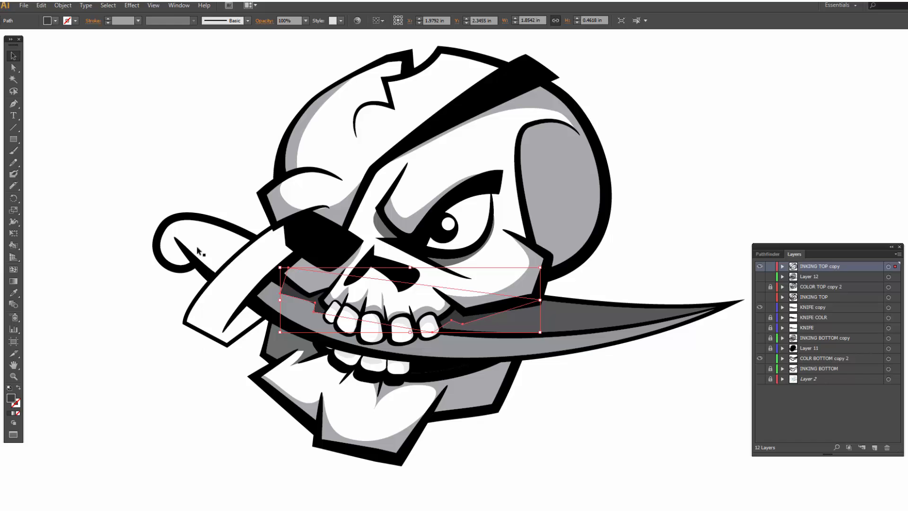
left_click(48, 20)
left_click(32, 46)
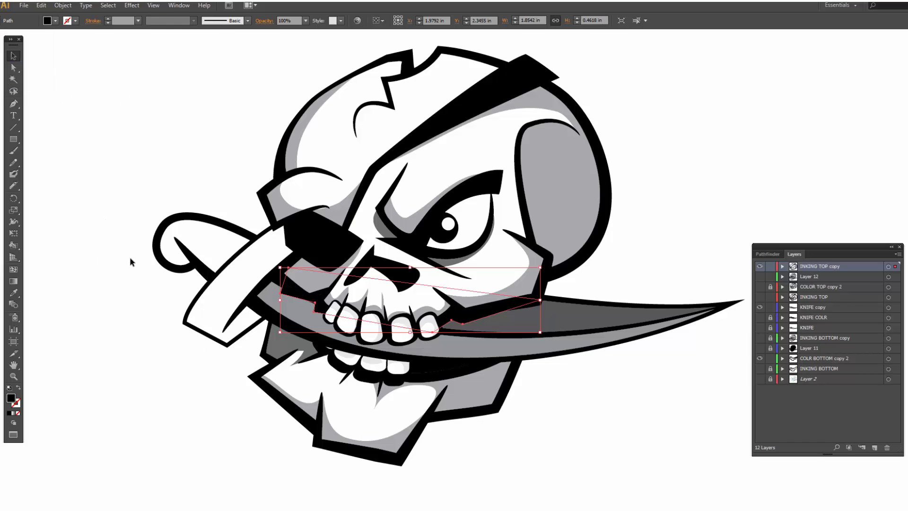
left_click(78, 81)
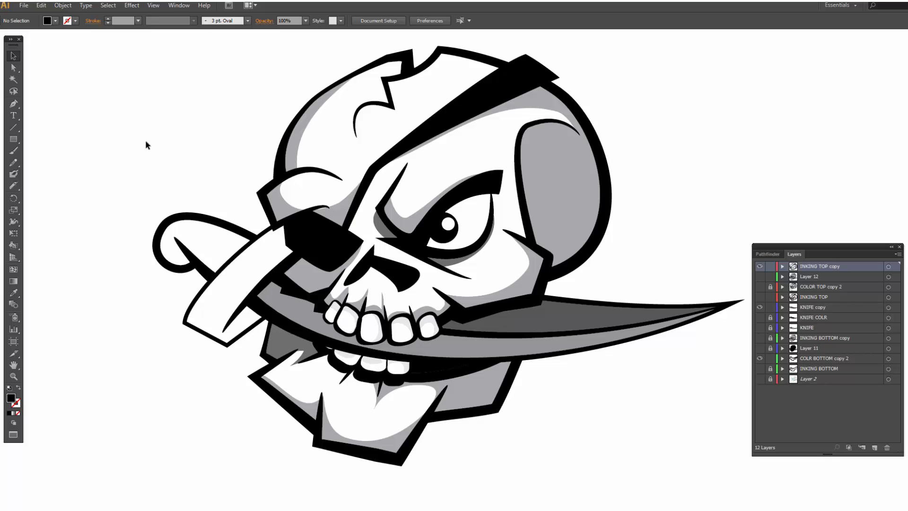
Step: Draw a black shape with pointed shading spikes on the blade, extending from beneath the cheek towards the knife tip
left_click(463, 322)
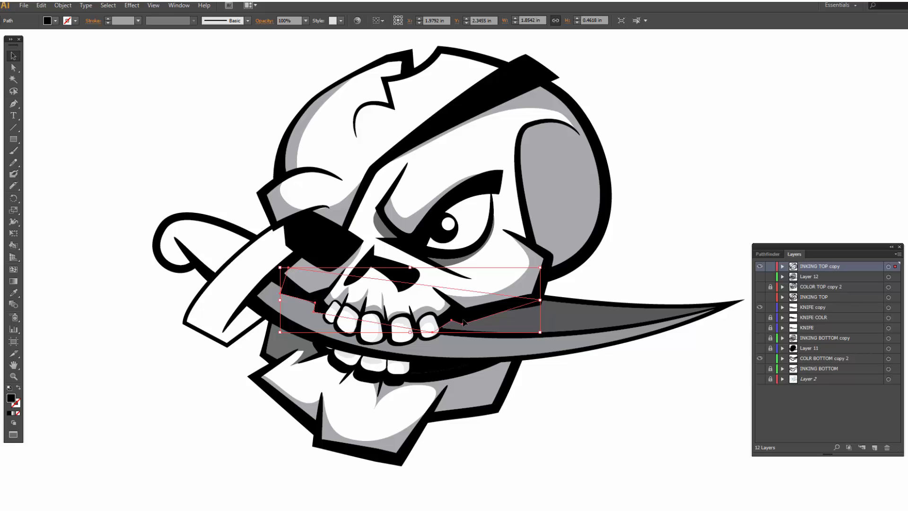
left_click(13, 106)
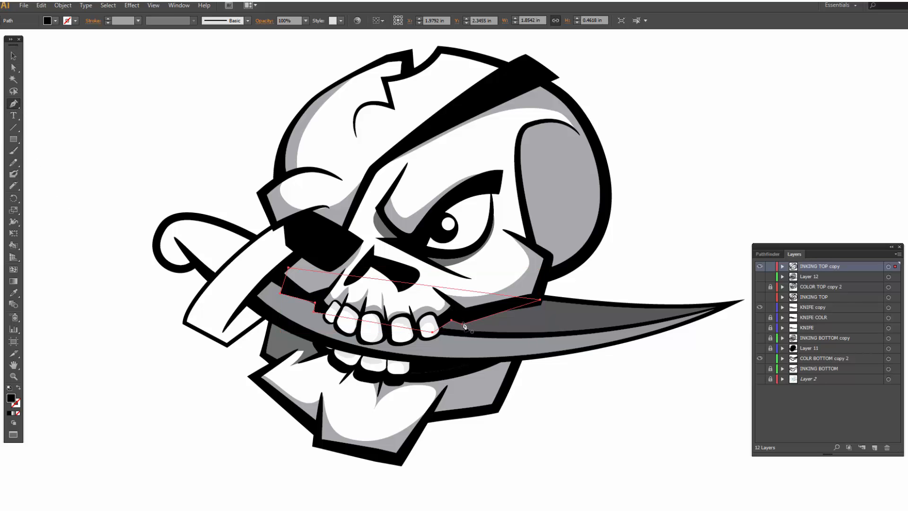
left_click(462, 323)
left_click_drag(567, 322, 589, 316)
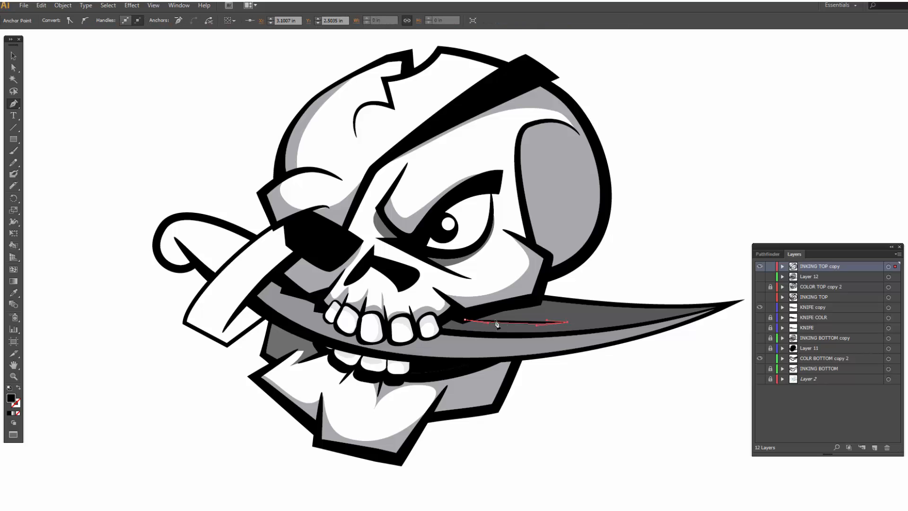
left_click(474, 310)
left_click_drag(593, 316, 603, 315)
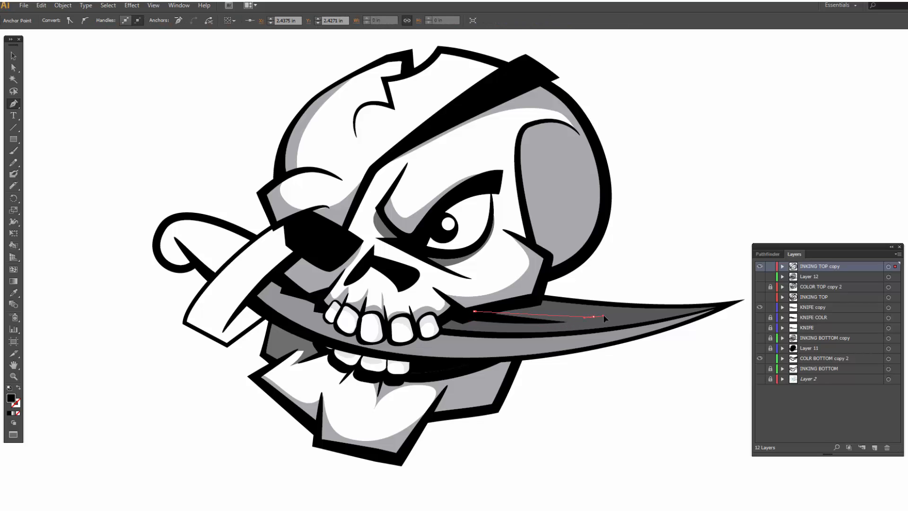
left_click(505, 303)
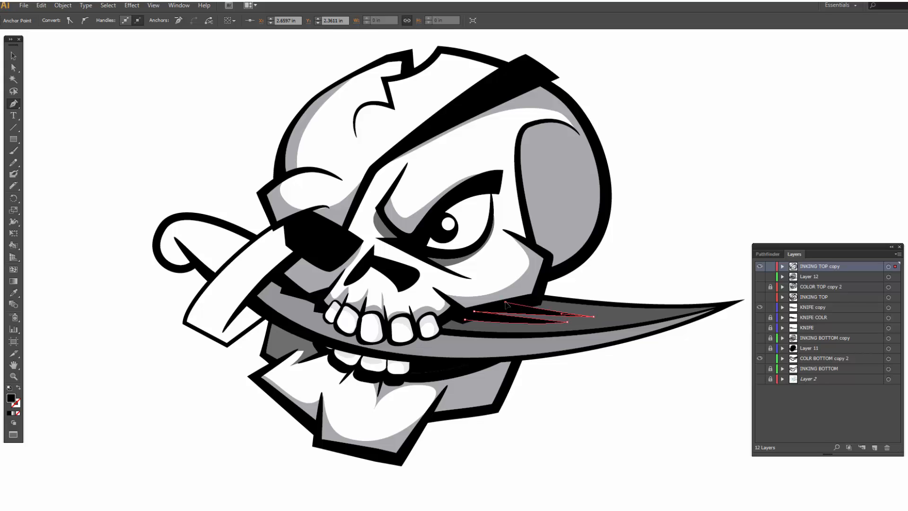
left_click(474, 298)
left_click(465, 320)
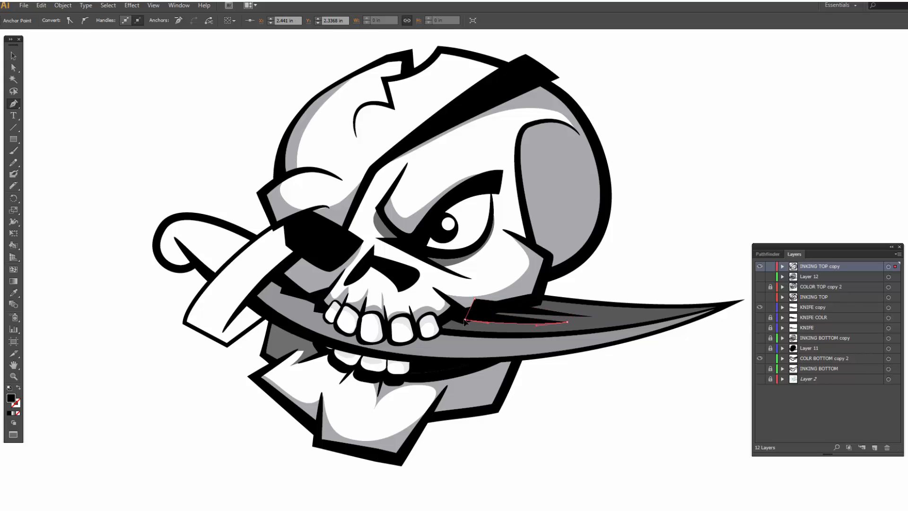
Step: Unite the spiked blade shading with the black jaw shadow and send the combined shape to the back
key("v")
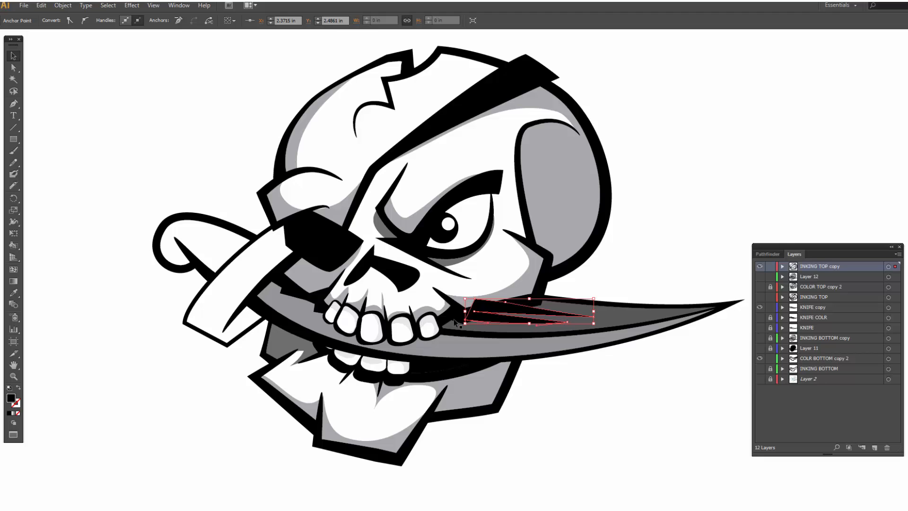
left_click(459, 322, "shift")
left_click(768, 254)
left_click(760, 276)
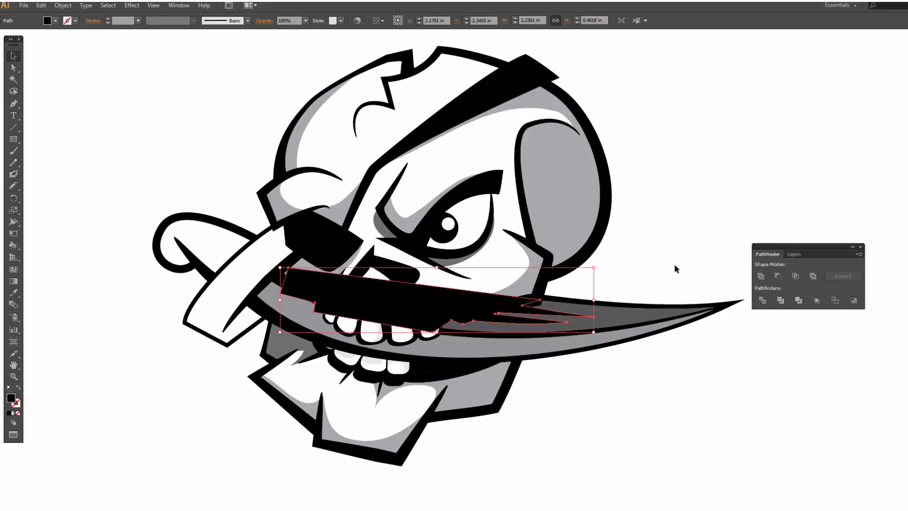
right_click(476, 310)
mouse_move(492, 284)
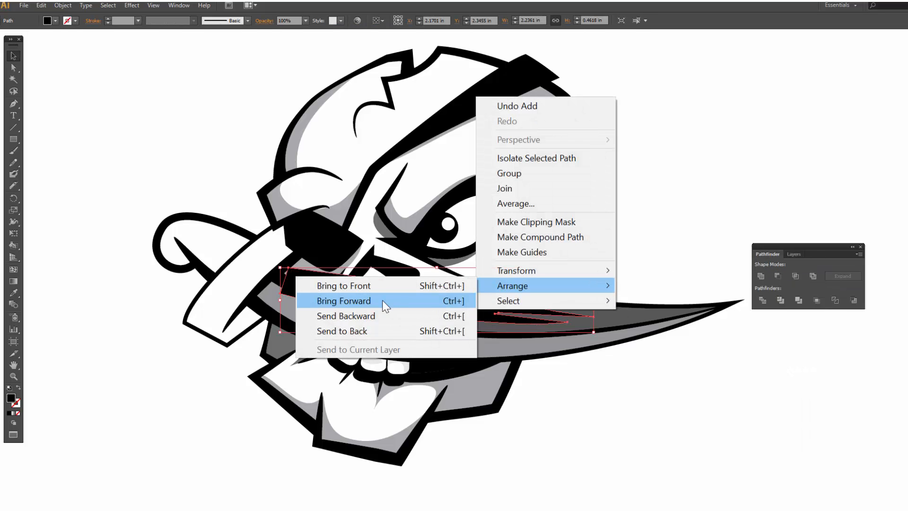
left_click(372, 330)
left_click(628, 269)
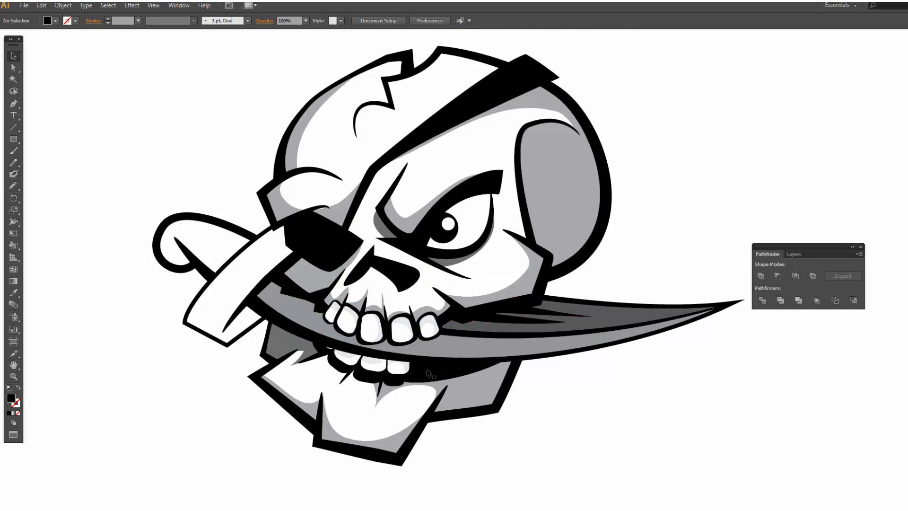
Step: Lengthen the two shading spikes on the blade by moving their tip anchor points towards the knife tip
left_click(543, 323)
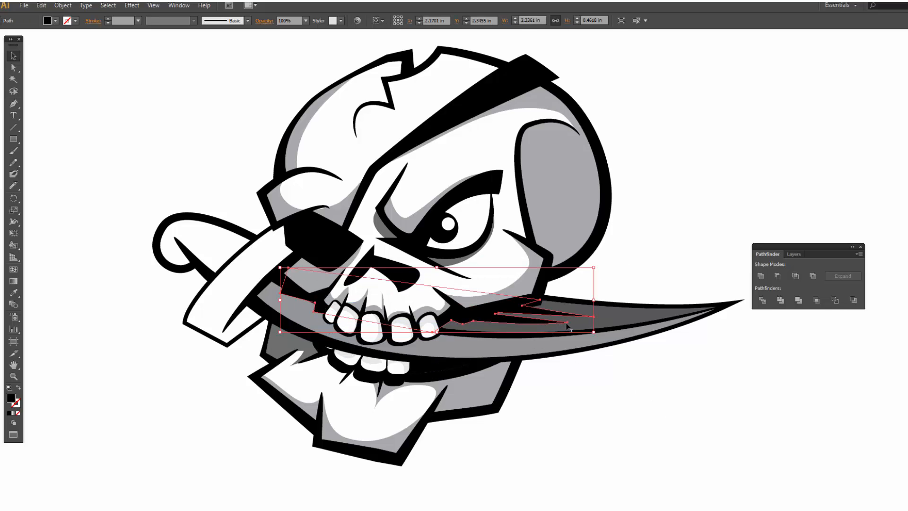
key("a")
left_click(567, 323)
left_click_drag(567, 323, 615, 315)
left_click(589, 355)
left_click(592, 317)
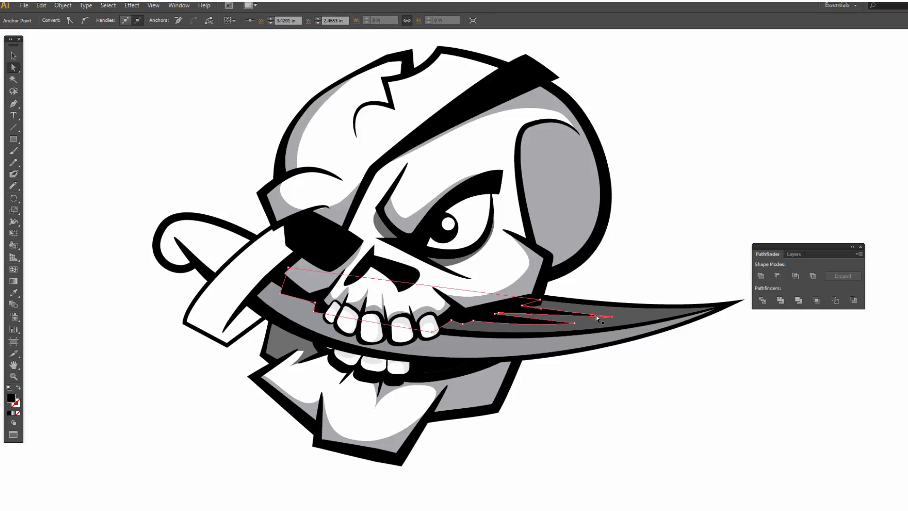
left_click(622, 390)
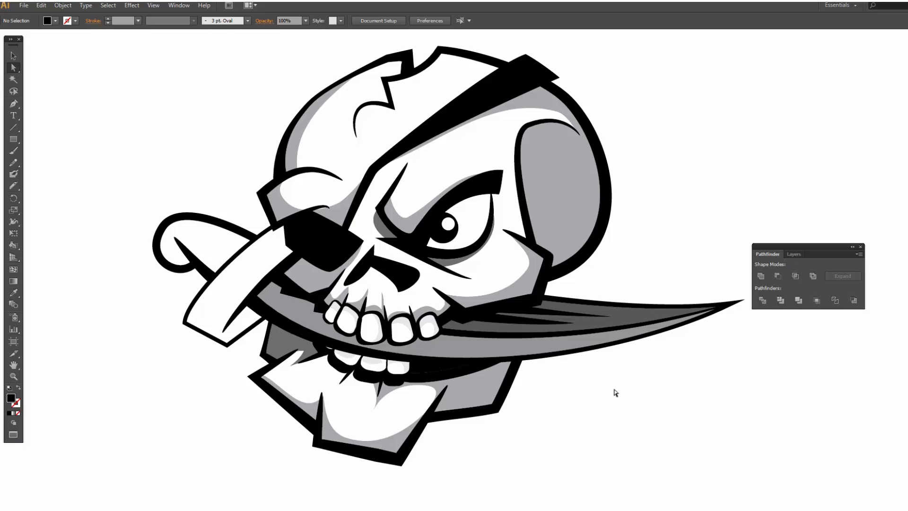
Step: Draw a short black shading spike on the blade just beside the last upper tooth, below the existing spikes
left_click(13, 104)
left_click(443, 323)
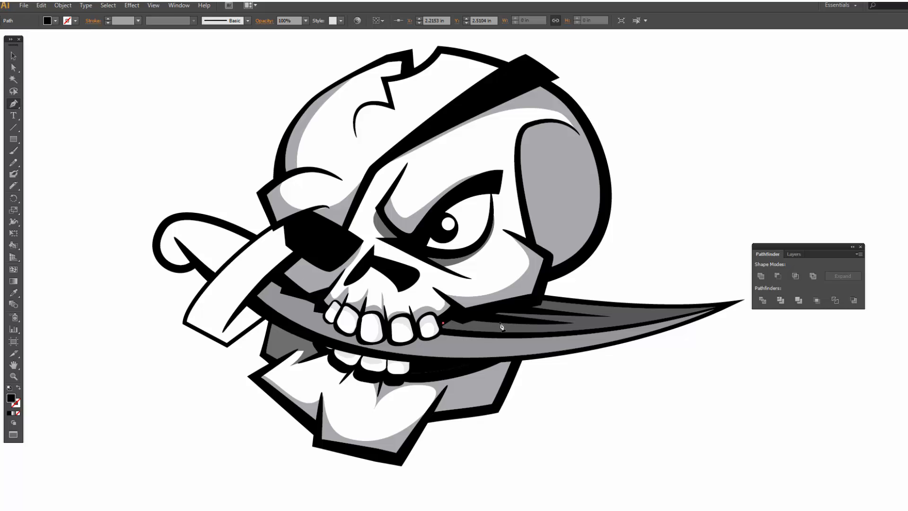
left_click_drag(498, 331, 508, 329)
left_click(455, 312)
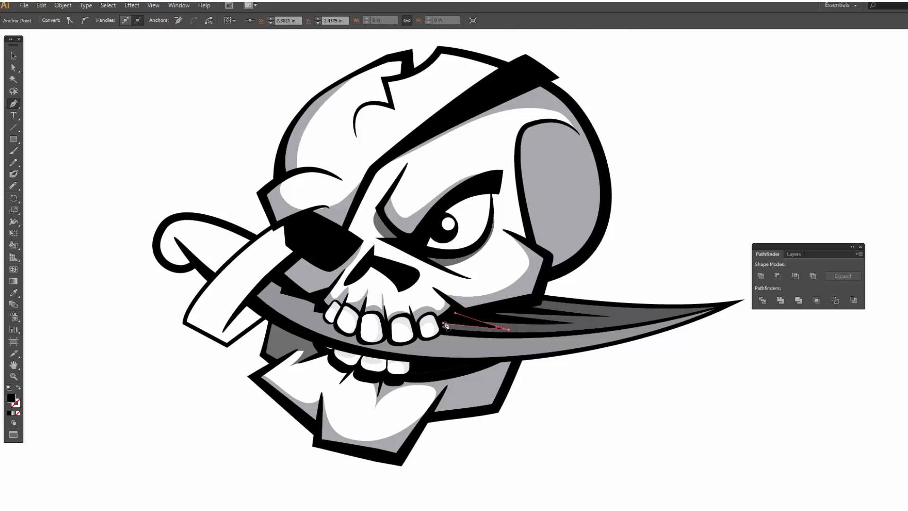
key("a")
left_click_drag(455, 313, 444, 323)
key("p")
key("v")
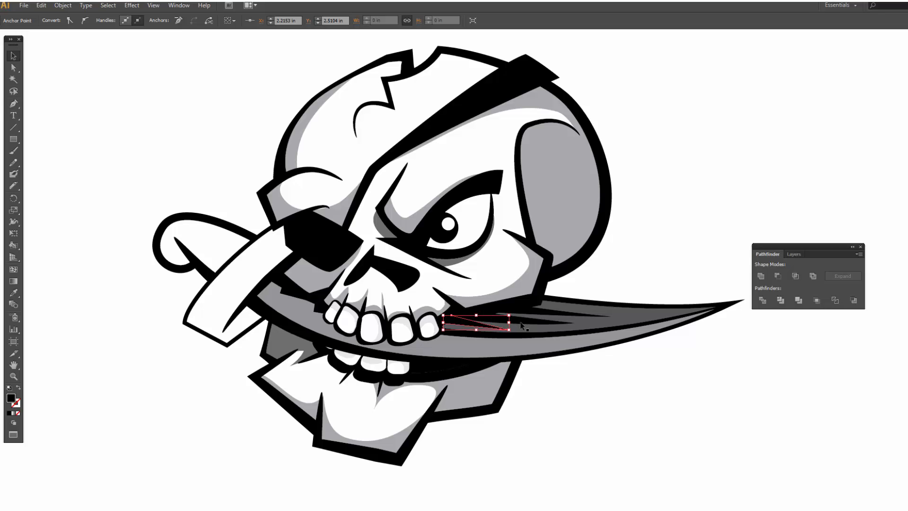
Step: Unite the short spike with the black jaw shadow and send the merged shape to the back
left_click(520, 323, "shift")
left_click(759, 278)
right_click(447, 302)
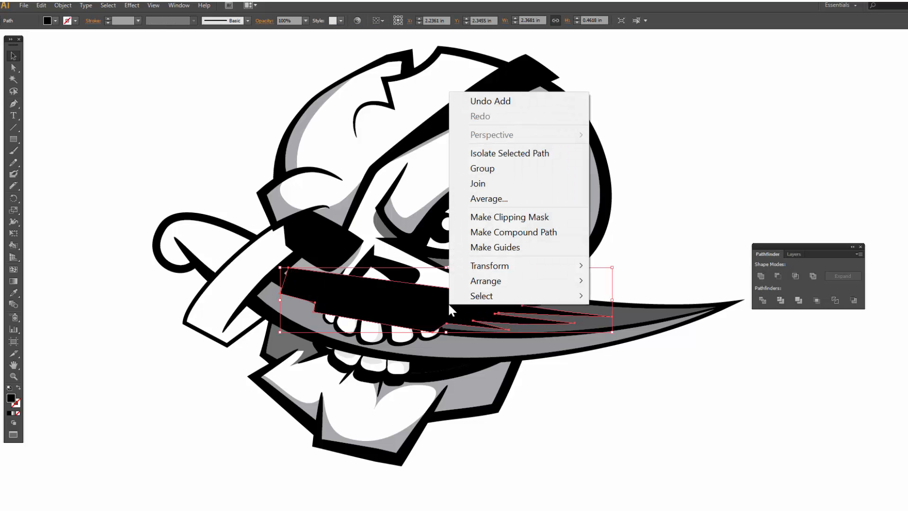
mouse_move(474, 286)
left_click(324, 326)
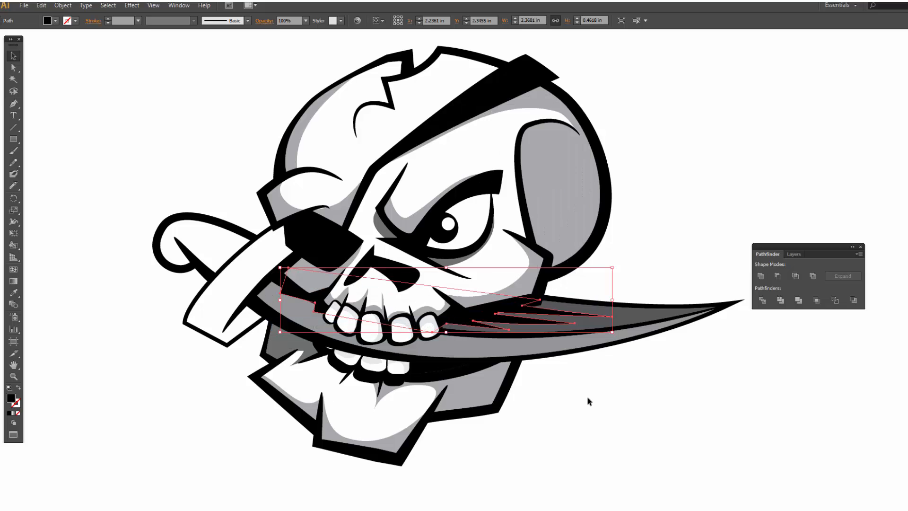
left_click(587, 395)
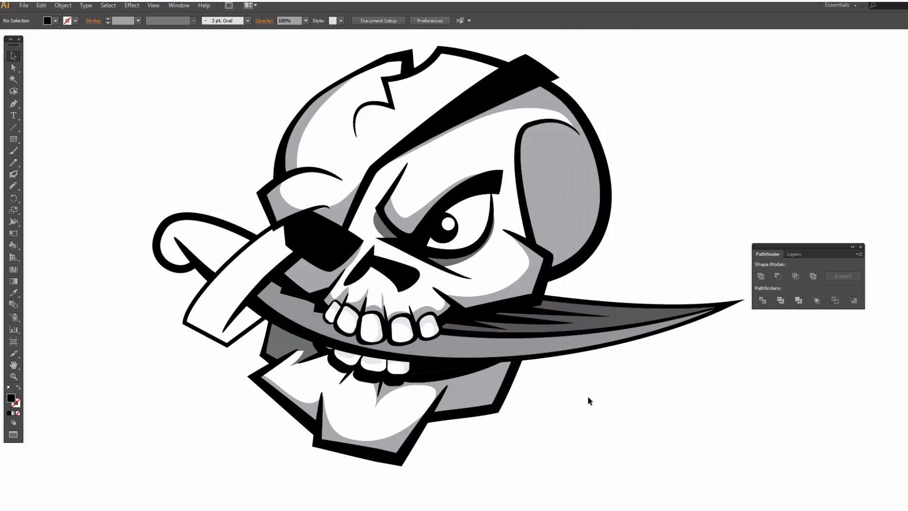
Step: Cut a curved shading shape from the lower part of the knife's white crossguard with the Knife
left_click(230, 289)
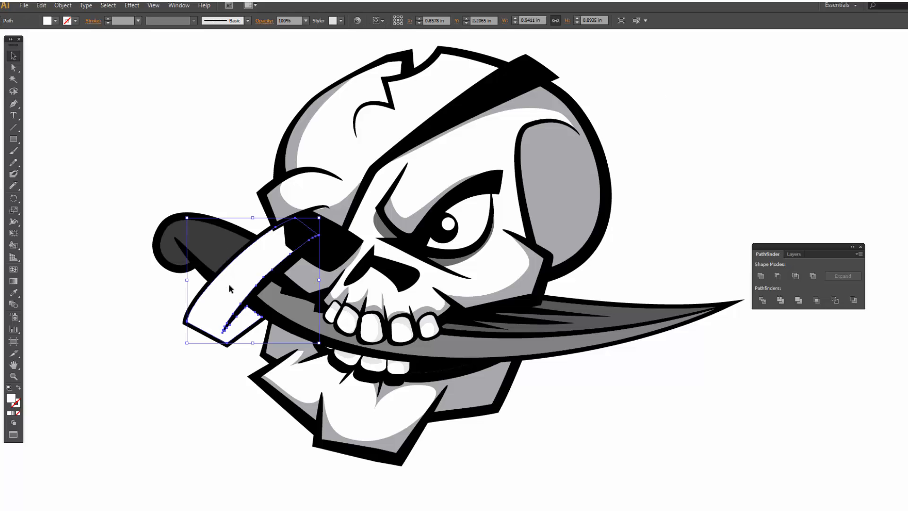
left_click(13, 186)
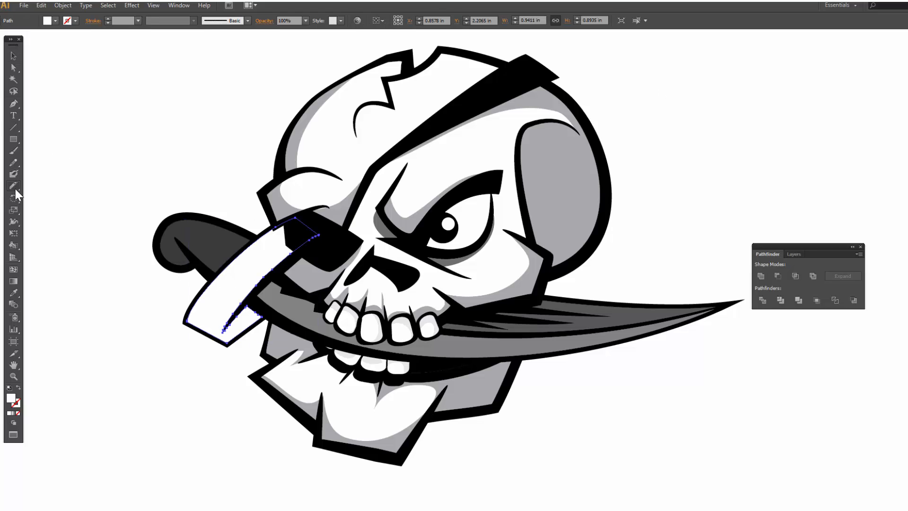
mouse_move(245, 263)
left_mouse_down()
mouse_move(207, 296)
mouse_move(187, 330)
mouse_move(244, 270)
mouse_move(222, 342)
left_mouse_up()
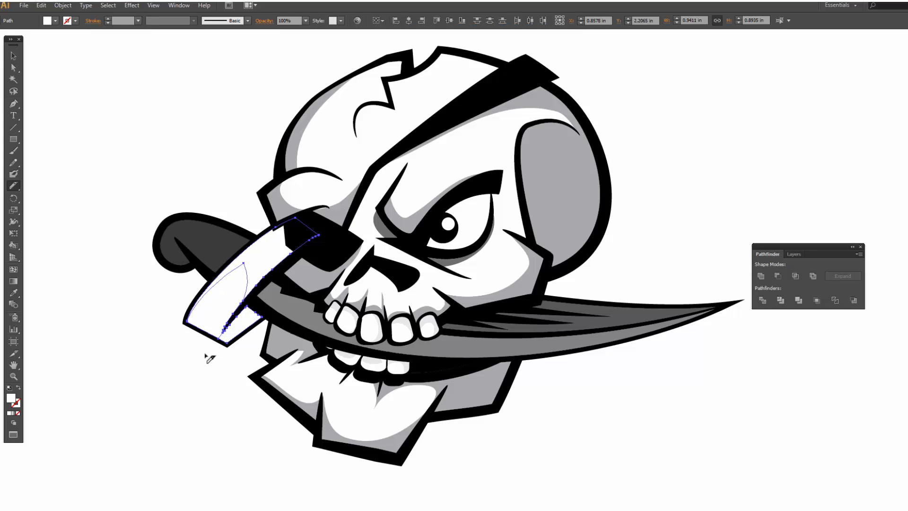
Step: Fill the large curved shading piece along the crossguard's upper end and inner edge with medium grey
key("v")
left_click(168, 381)
left_click(261, 259)
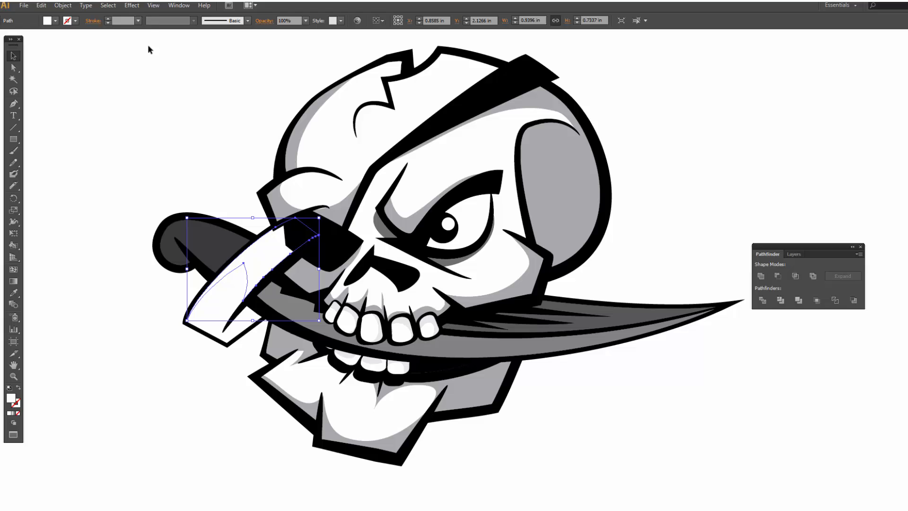
left_click(55, 20)
left_click(44, 65)
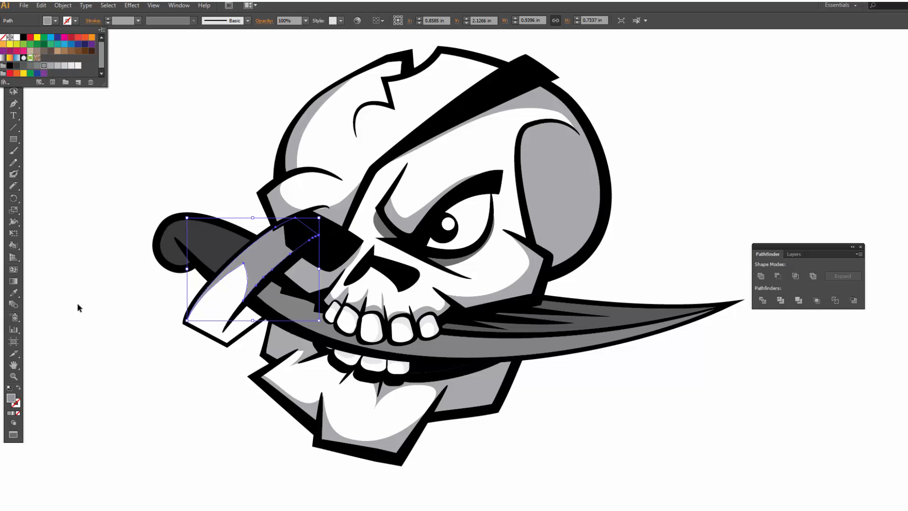
left_click(37, 66)
left_click(103, 277)
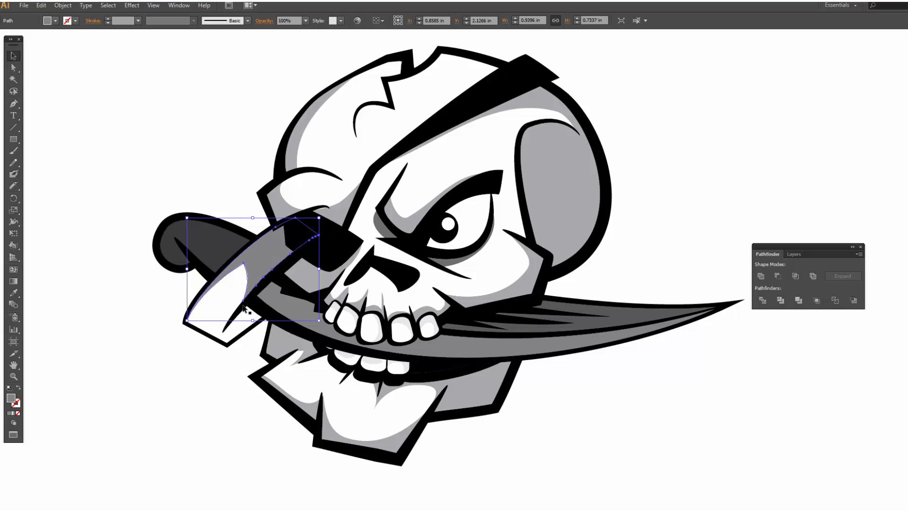
Step: Fill the small shading piece at the crossguard's lower corner with dark grey, then deselect it
left_click(214, 346)
left_click(239, 323)
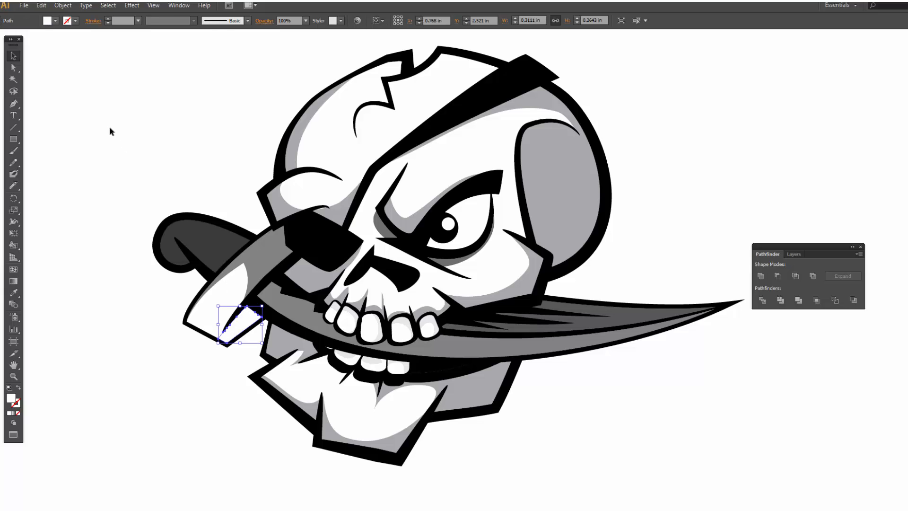
left_click(55, 21)
left_click(51, 65)
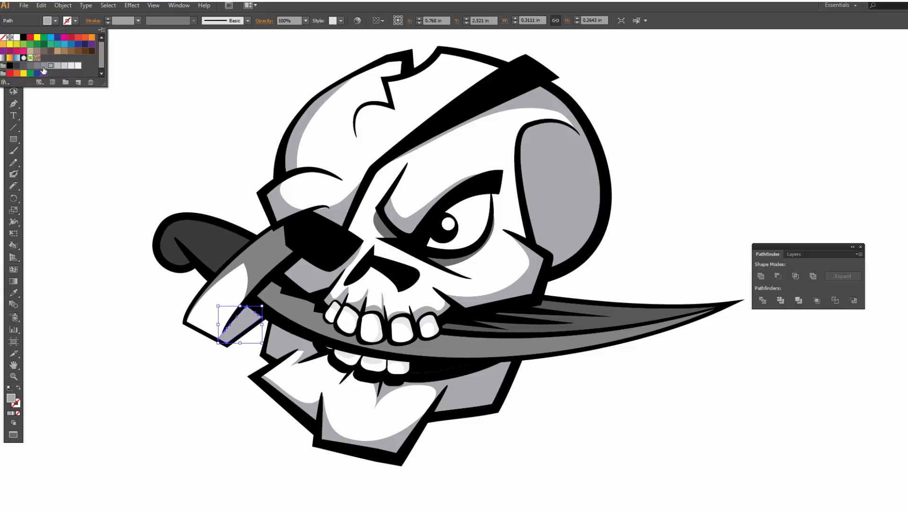
left_click(38, 66)
left_click(29, 67)
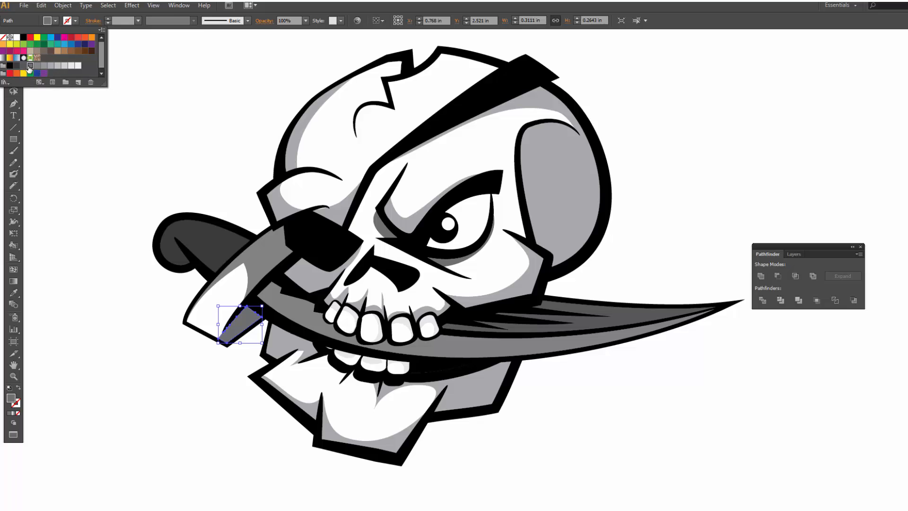
left_click(24, 66)
left_click(77, 254)
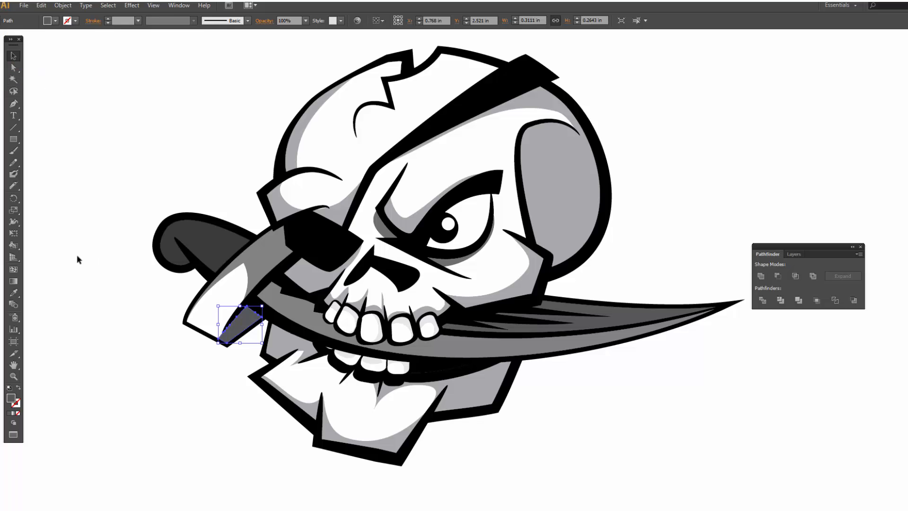
left_click(162, 339)
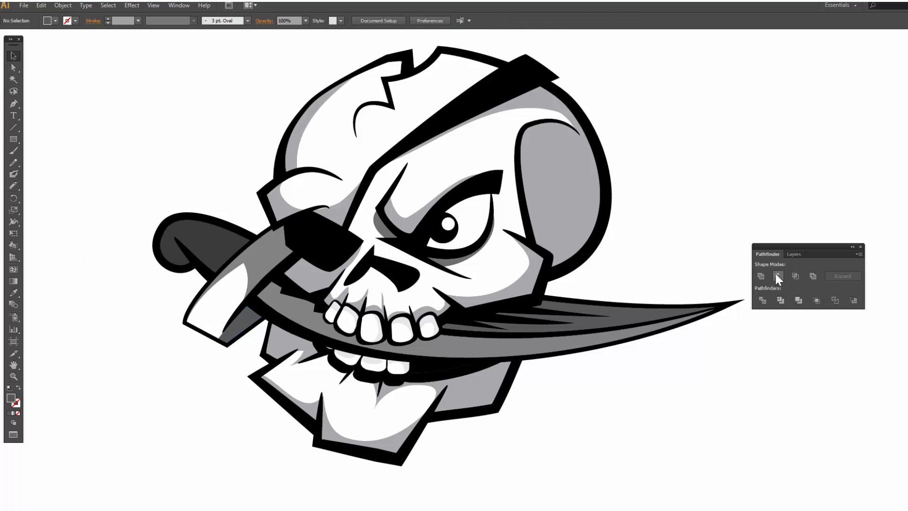
Step: Apply a Free Distort to all artwork on the KNIFE copy layer, pulling the handle end down and inward
left_click(793, 254)
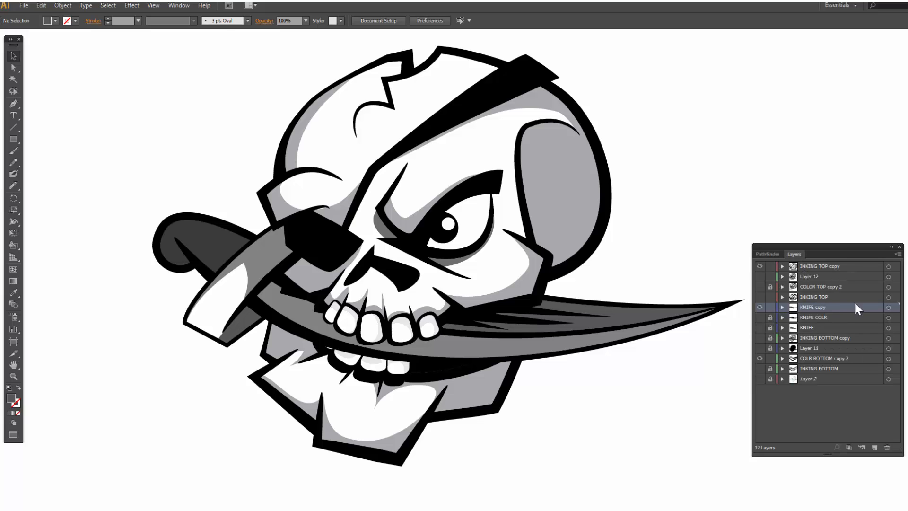
left_click(888, 309)
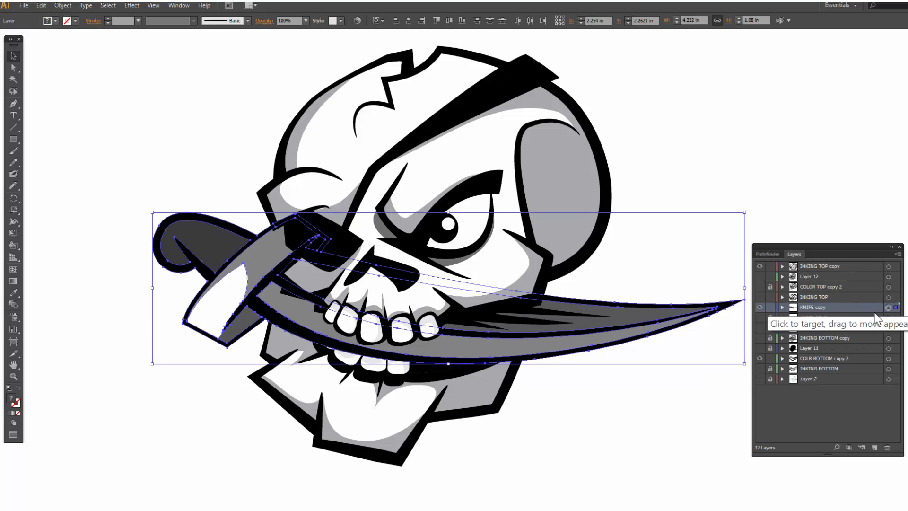
left_click(522, 321, "shift")
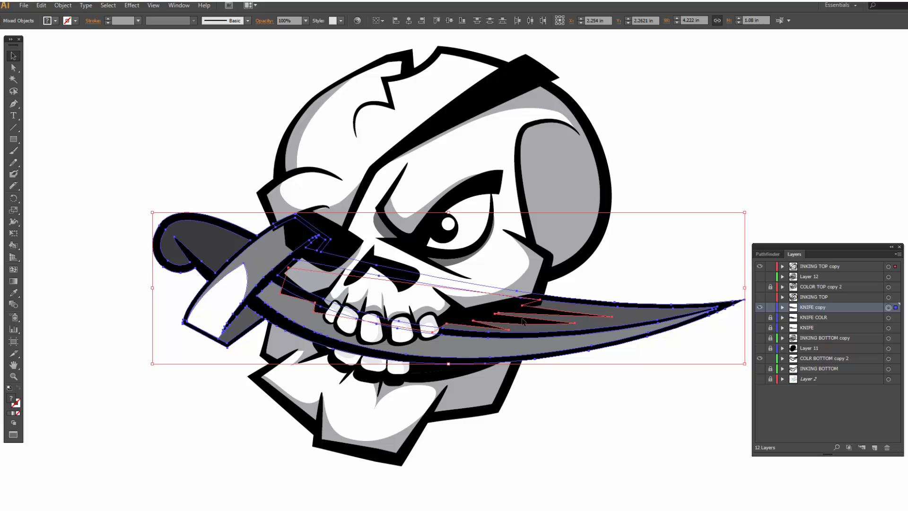
left_click(523, 320, "shift")
left_click(153, 5)
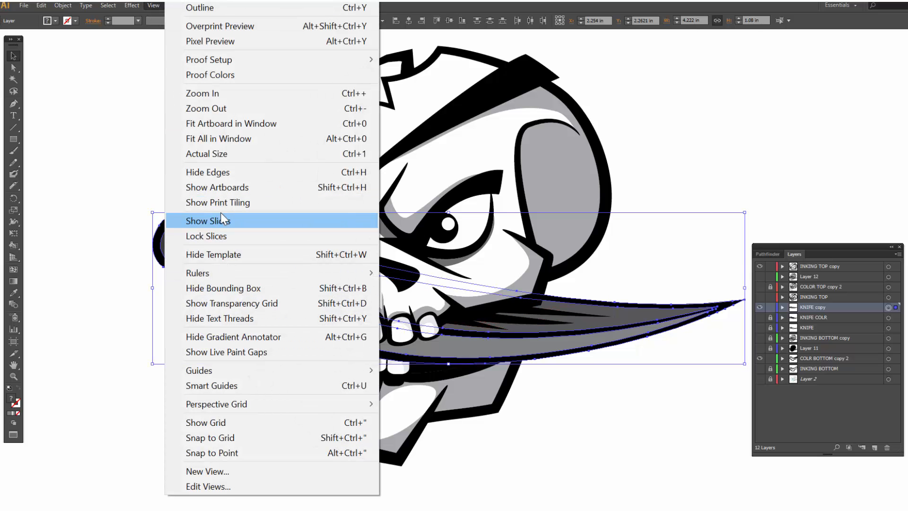
mouse_move(131, 6)
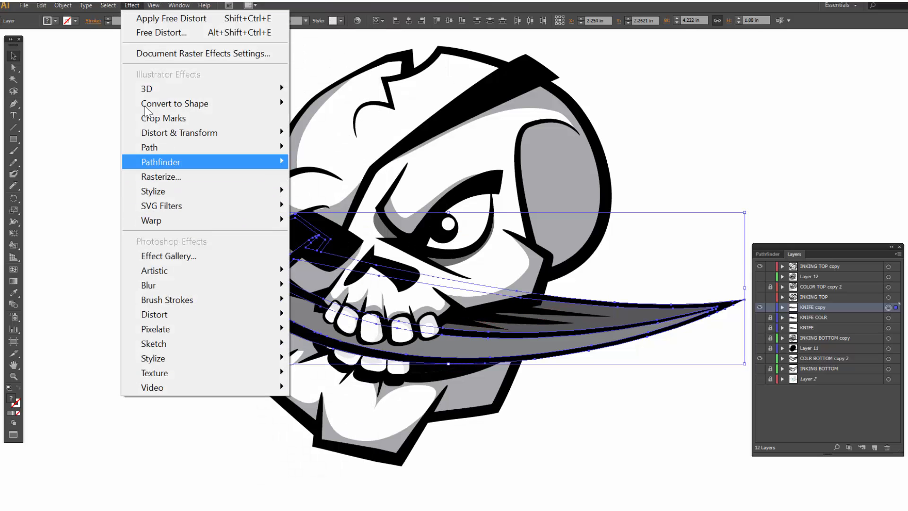
mouse_move(154, 133)
left_click(87, 135)
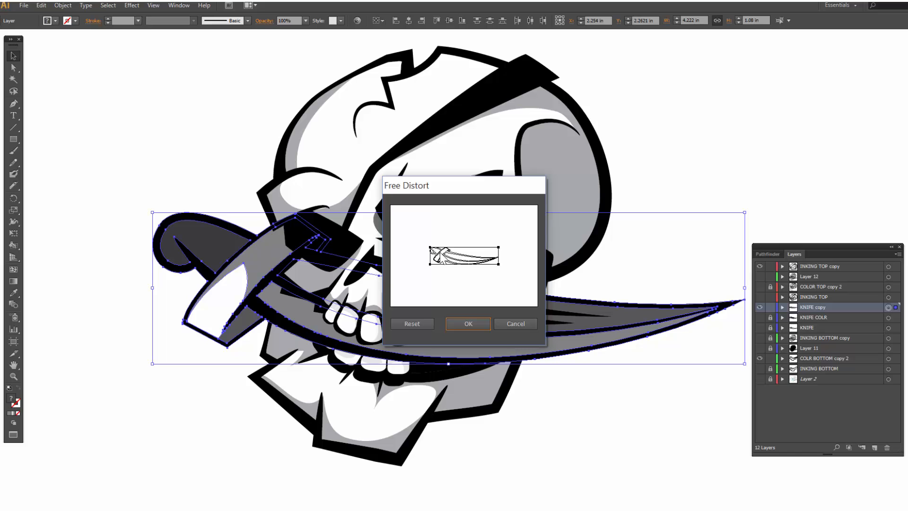
left_click_drag(430, 248, 431, 247)
left_click(467, 321)
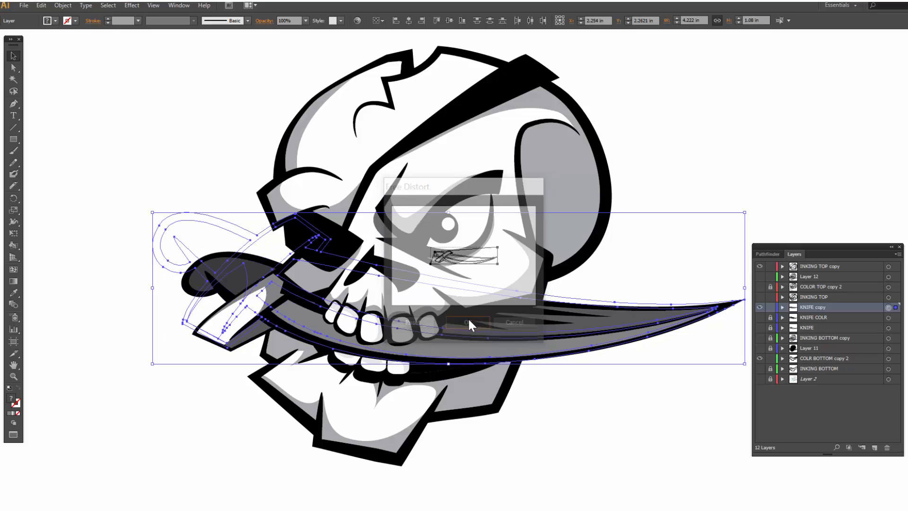
Step: Expand the appearance of the distorted knife artwork into editable paths and deselect it
left_click(63, 5)
left_click(105, 151)
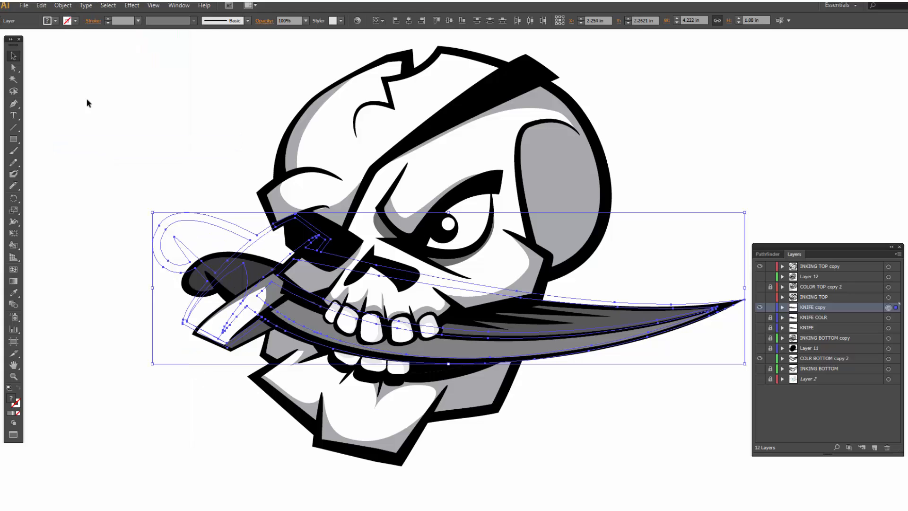
left_click(63, 5)
left_click(99, 150)
left_click(63, 5)
left_click(101, 162)
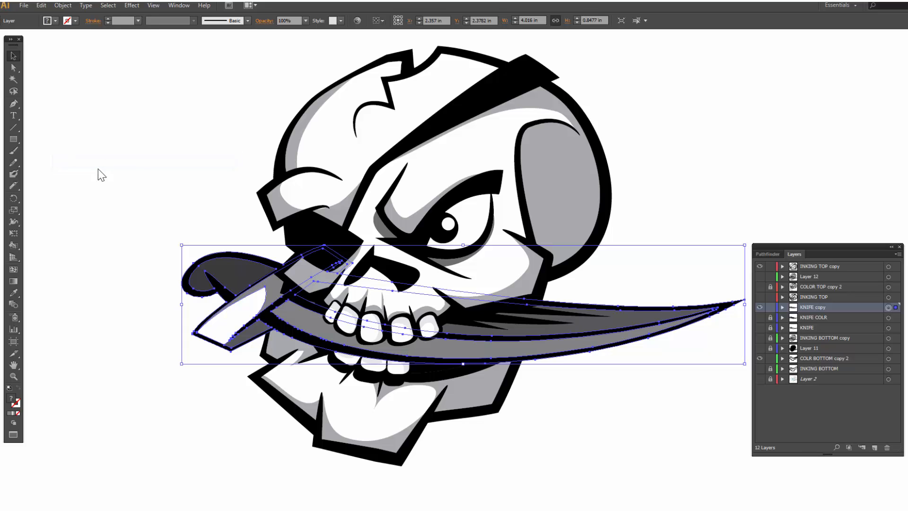
left_click(97, 167)
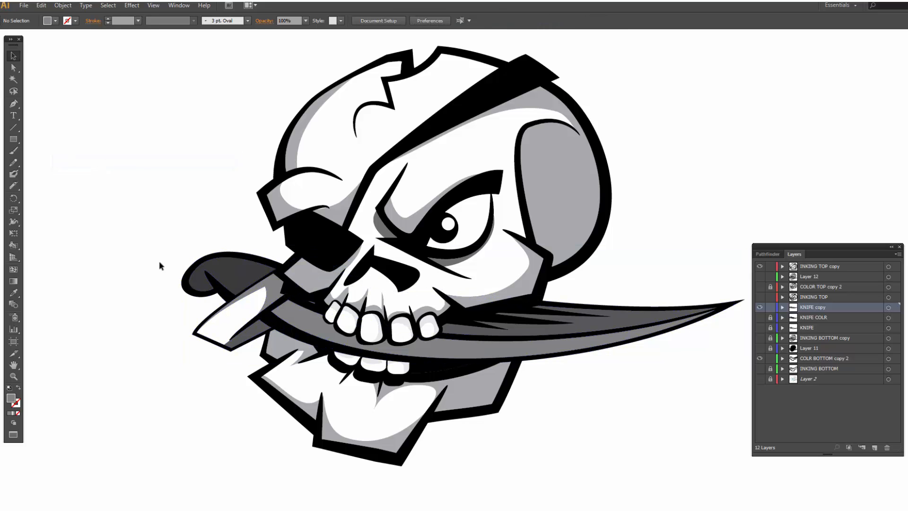
Step: Nudge the black jaw shadow's corner anchor beside the crossguard towards the teeth and slightly down
left_click(291, 298)
key("a")
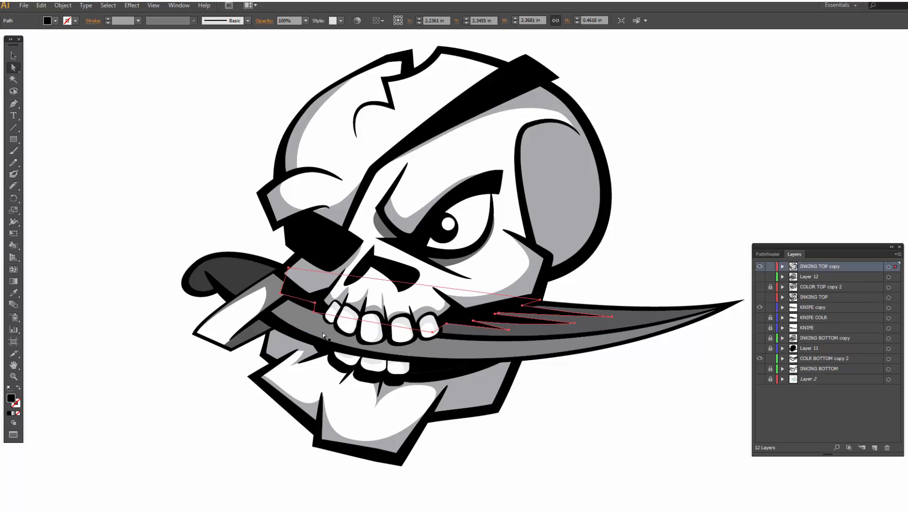
left_click(314, 302)
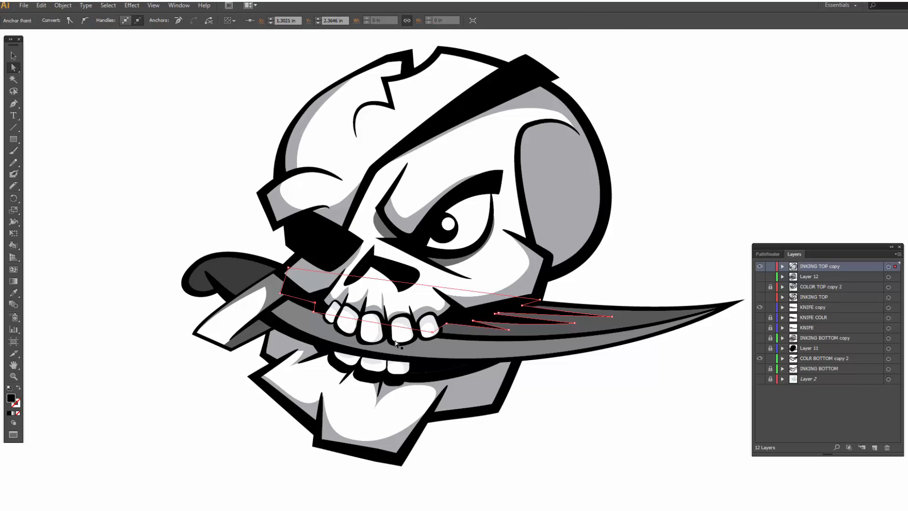
key("Down")
key("Down")
key("Right")
key("Right")
key("Right")
key("Right")
key("Right")
key("Right")
key("Down")
left_click(219, 125)
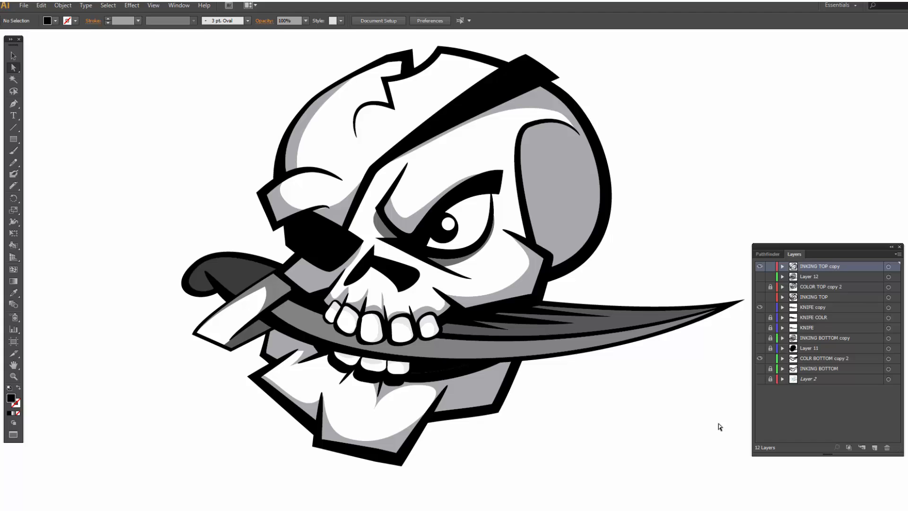
Step: Cut a curved shading strip from the upper part of the eye white with the Knife
left_click(482, 220)
left_click(13, 186)
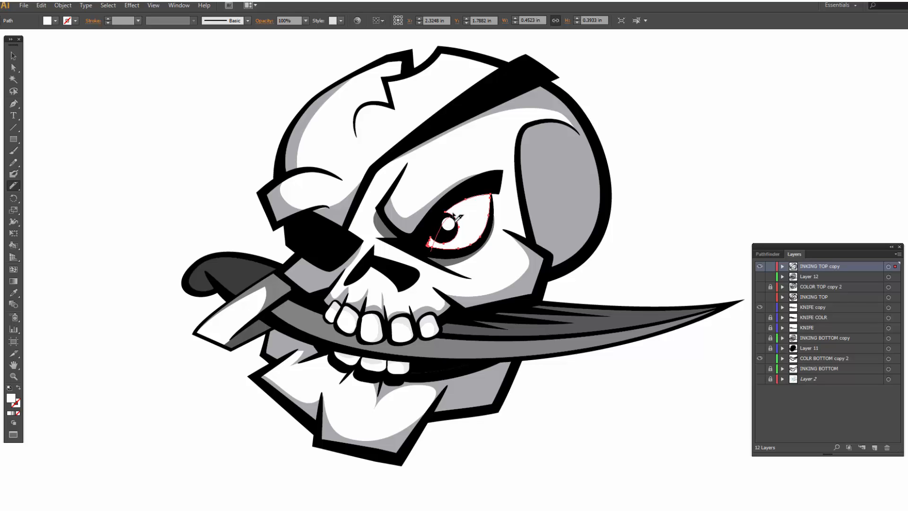
mouse_move(445, 213)
left_mouse_down()
mouse_move(491, 203)
mouse_move(499, 211)
left_mouse_up()
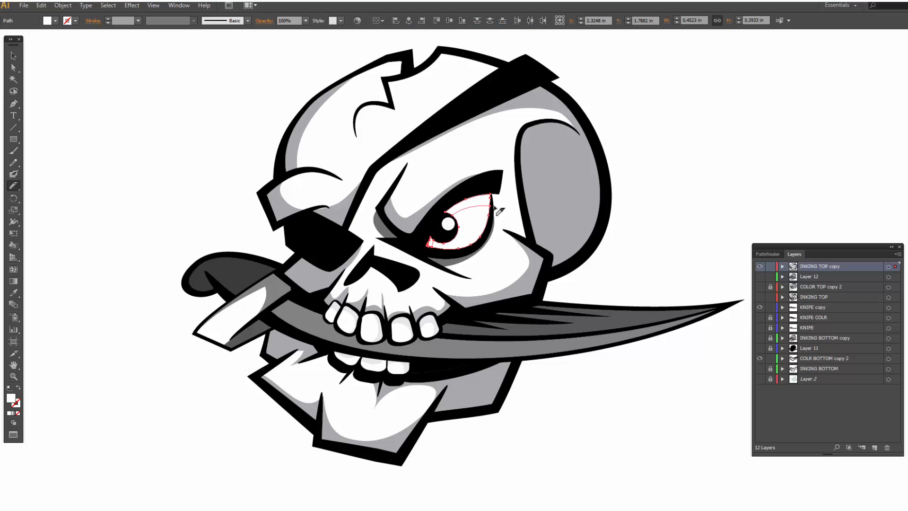
key("v")
left_click(701, 169)
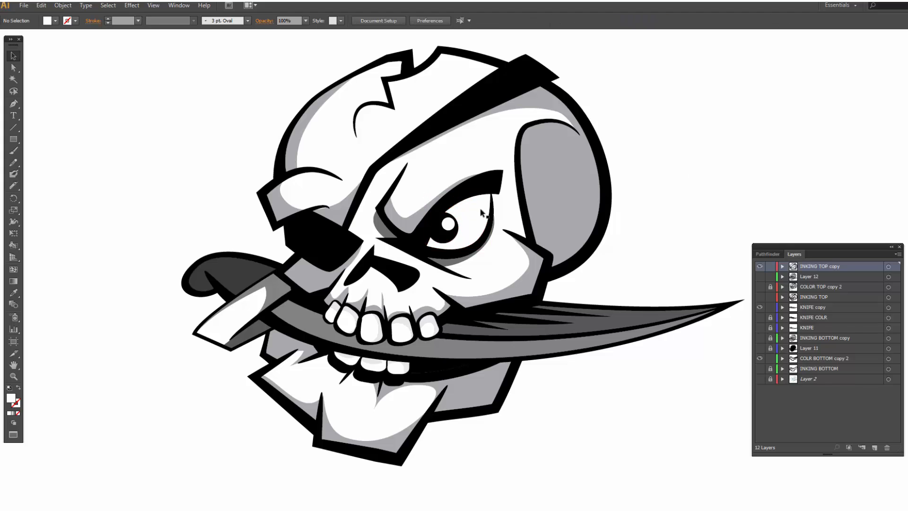
Step: Fill the eye white's upper strip and its small inner-corner piece with very light grey
left_click(478, 201)
left_click(431, 243, "shift")
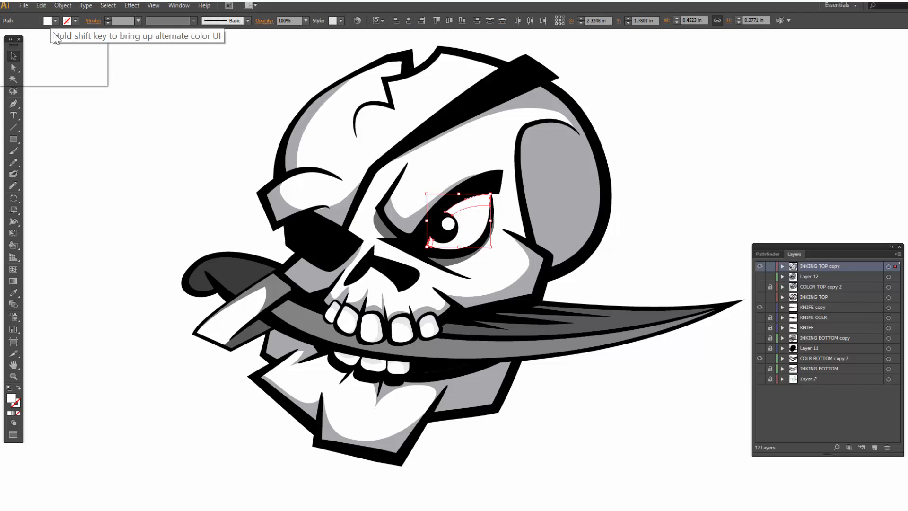
left_click(52, 20)
left_click(62, 71)
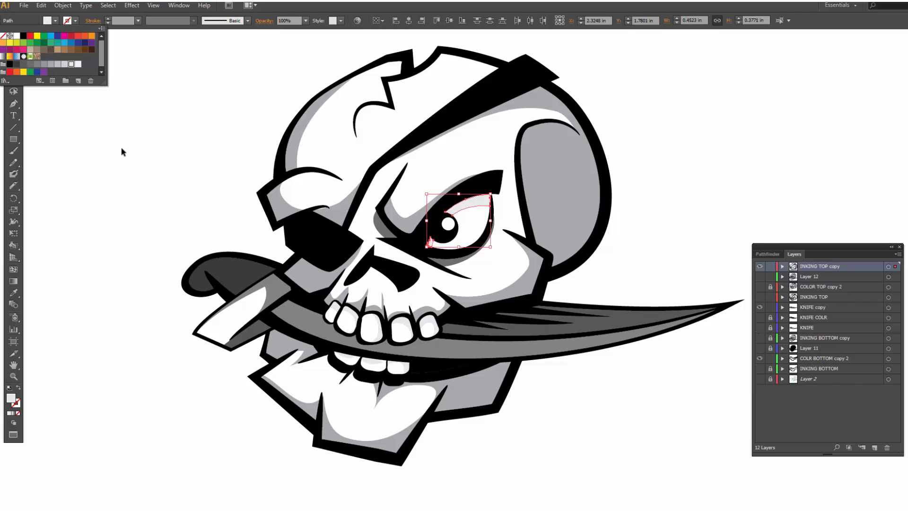
left_click(232, 122)
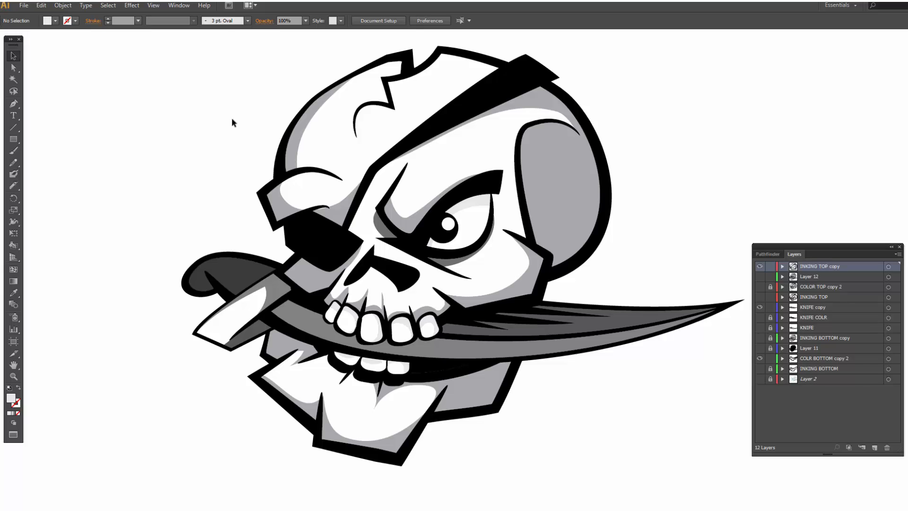